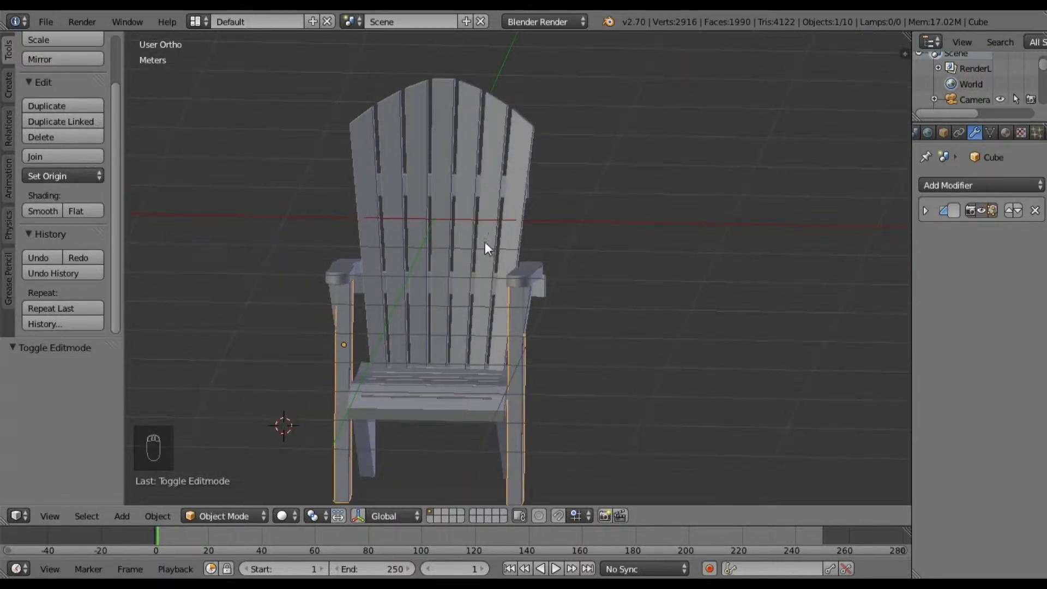
# Switch the render engine to Cycles Render and create a new material for the chair's slatted back
pyautogui.moveTo(467, 249); pyautogui.dragTo(429, 275, button='middle')
pyautogui.rightClick(430, 194)
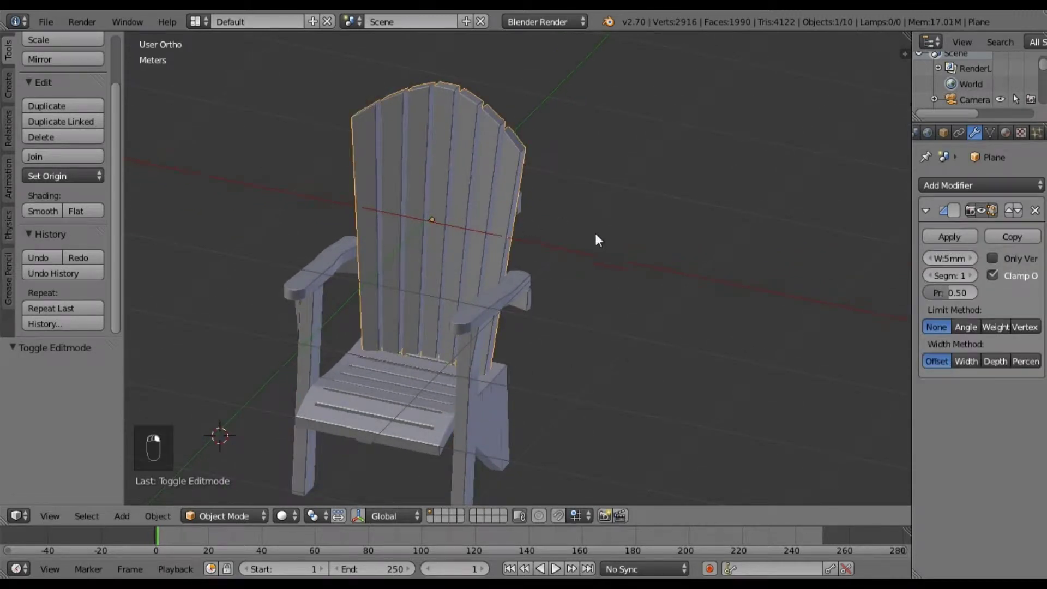
pyautogui.click(556, 21)
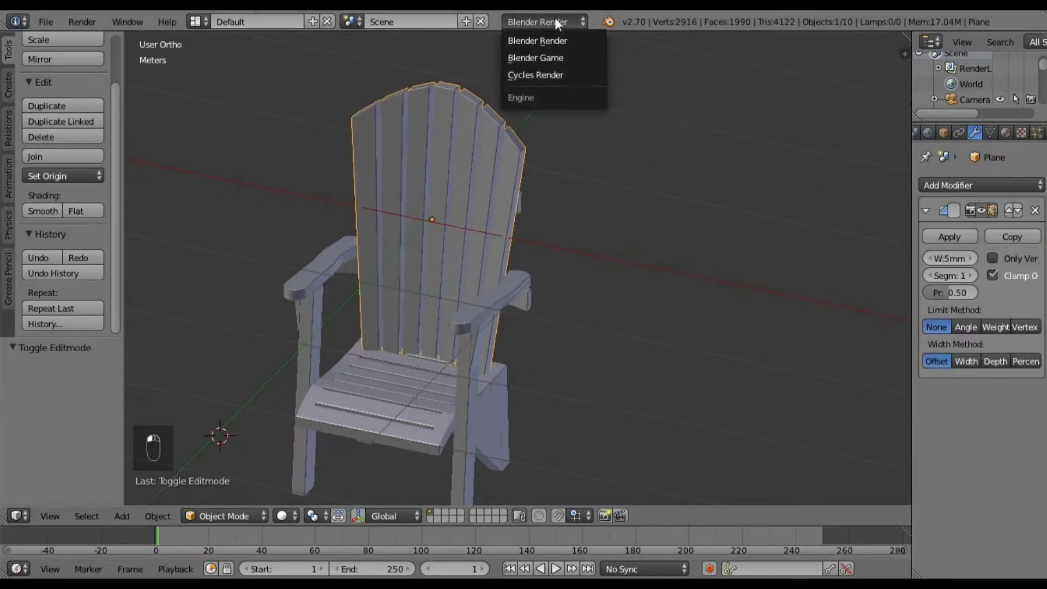
pyautogui.click(553, 75)
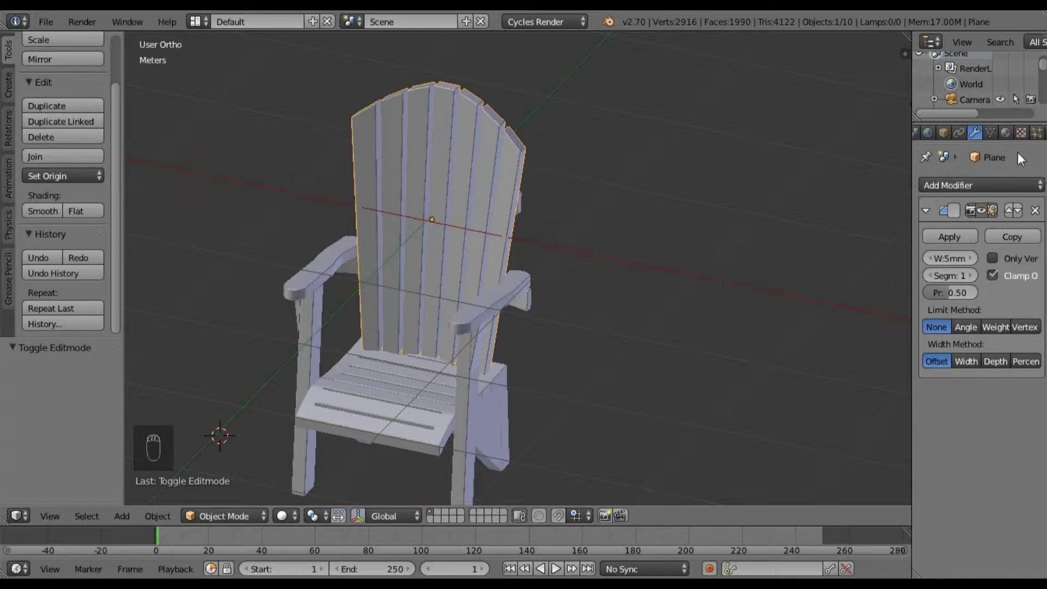
pyautogui.click(1008, 133)
pyautogui.click(976, 233)
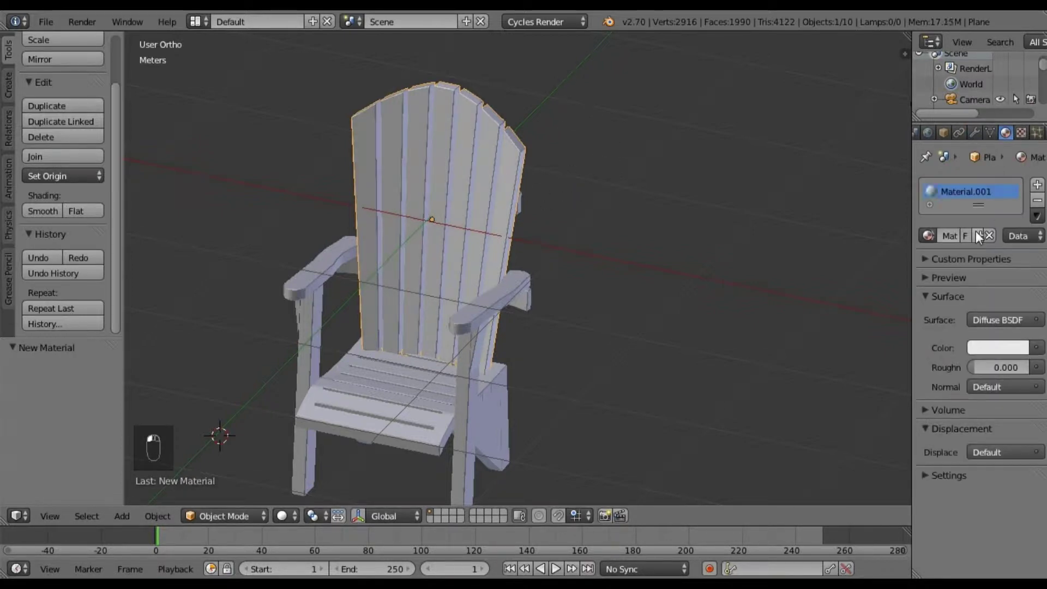
# Change to the Compositing screen layout and show the shader nodes of the chair back's material
pyautogui.click(195, 22)
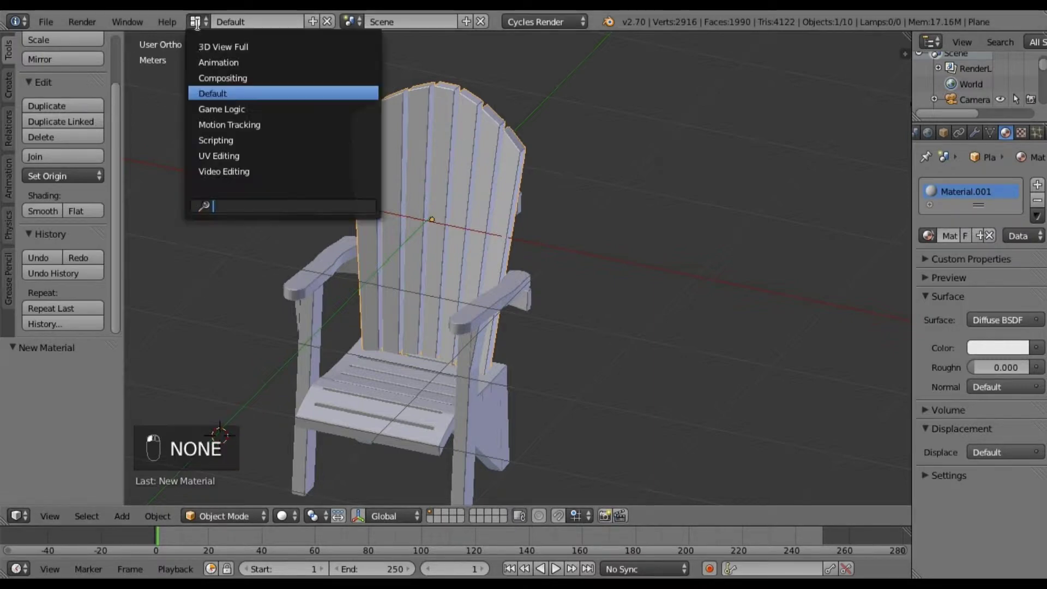
pyautogui.click(216, 80)
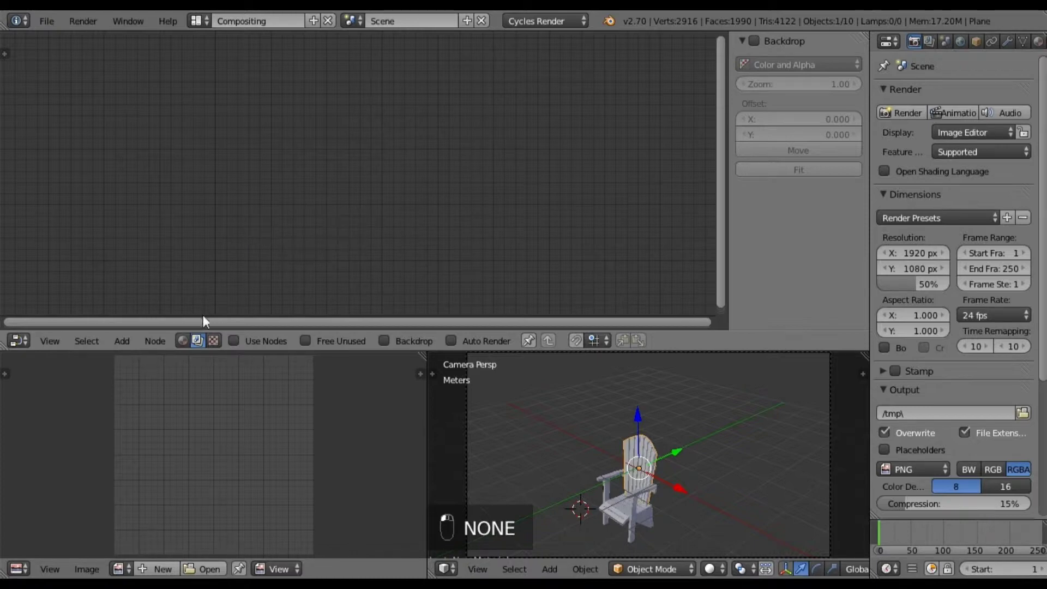
pyautogui.click(196, 22)
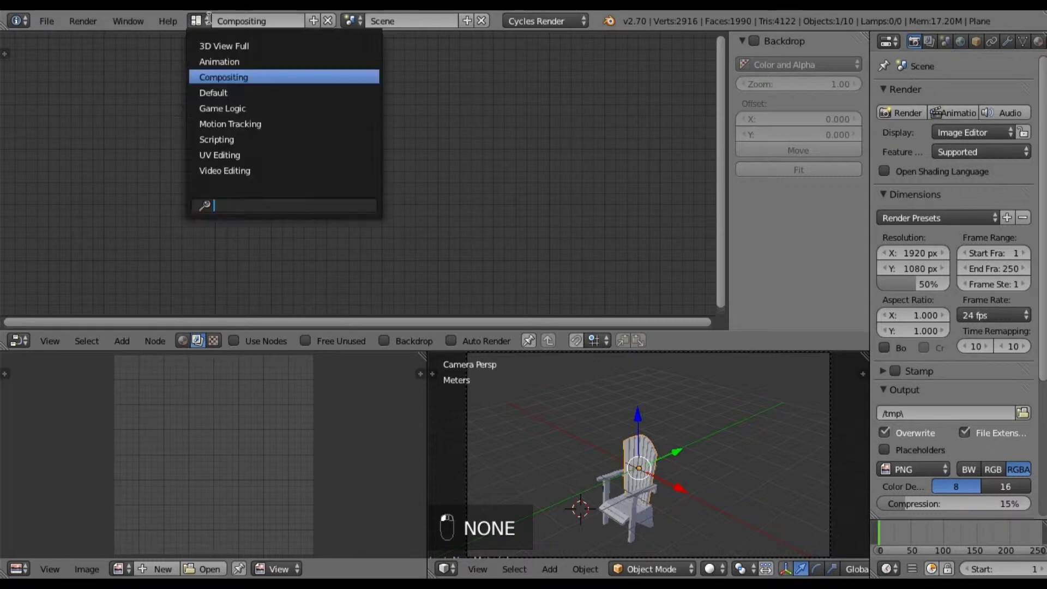
pyautogui.click(220, 82)
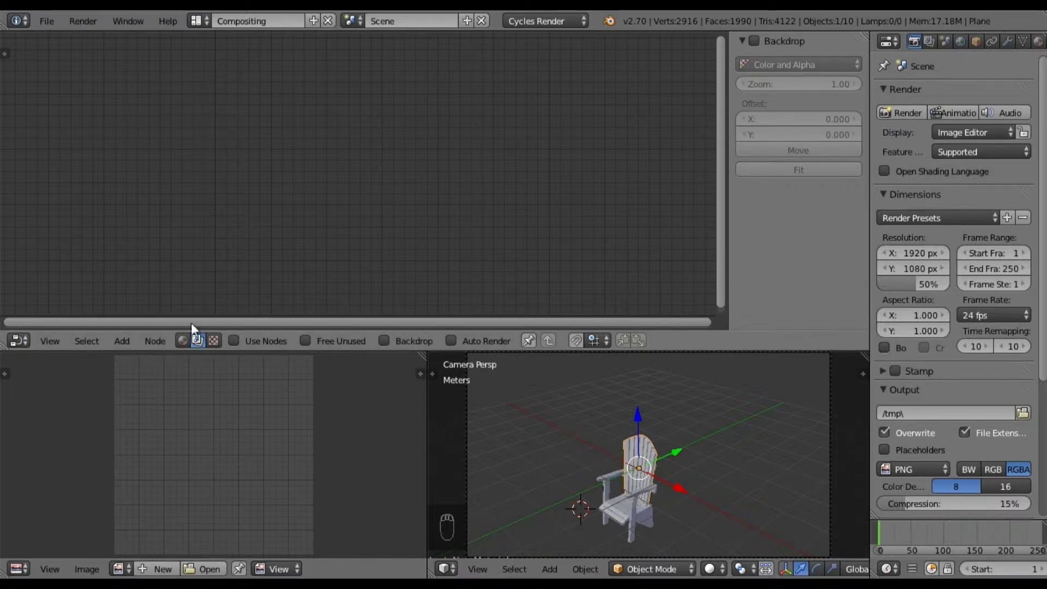
pyautogui.click(184, 336)
pyautogui.moveTo(188, 253); pyautogui.dragTo(333, 221, button='middle')
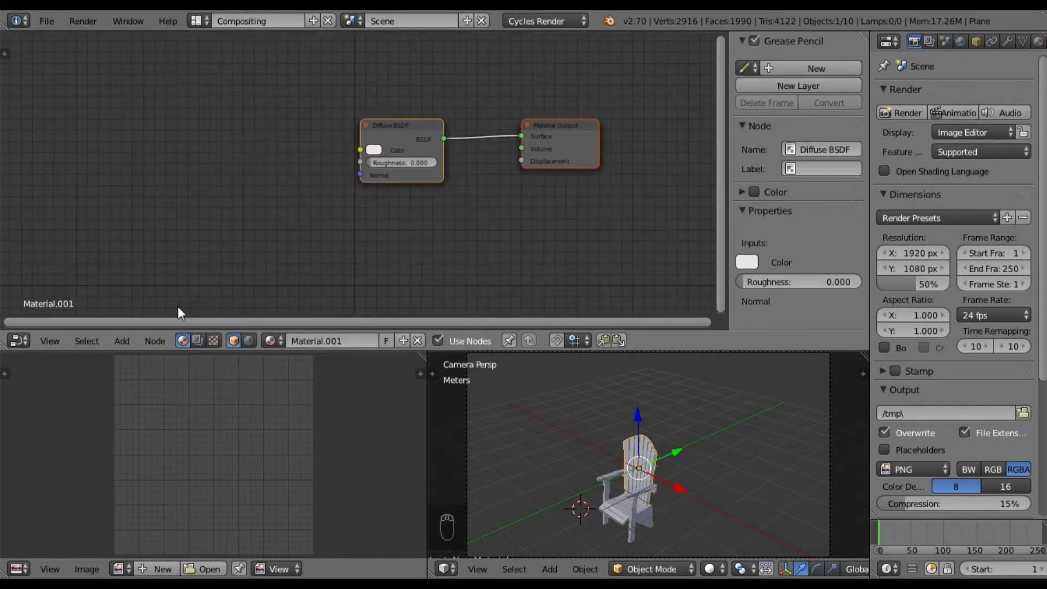
# Add an Image Texture node and connect its Color output to the Color input of the Diffuse BSDF node
pyautogui.click(129, 338)
pyautogui.moveTo(153, 261)
pyautogui.click(212, 262)
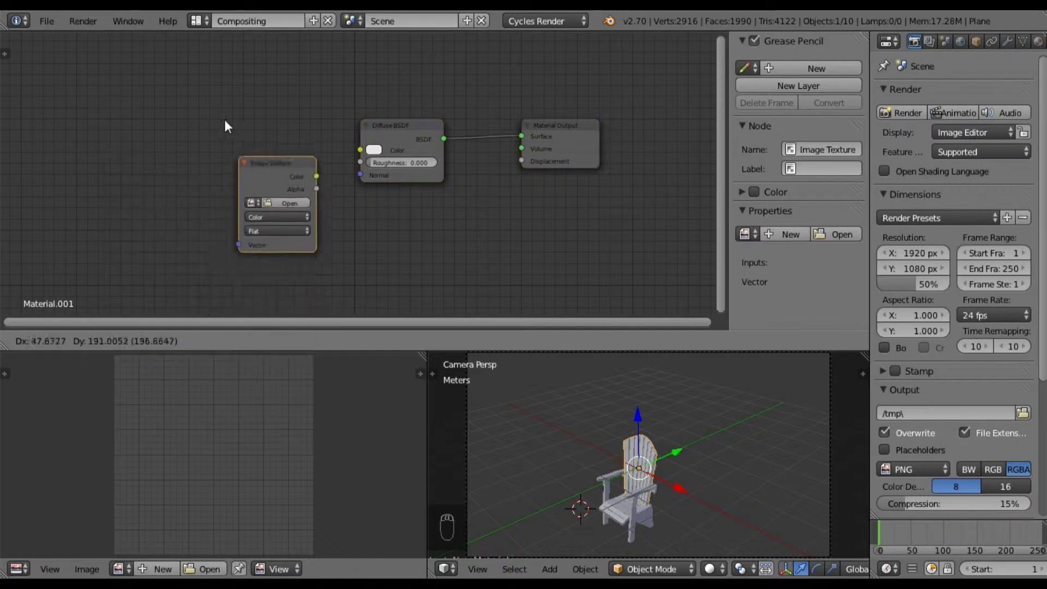
pyautogui.click(188, 110)
pyautogui.moveTo(266, 130); pyautogui.dragTo(359, 150)
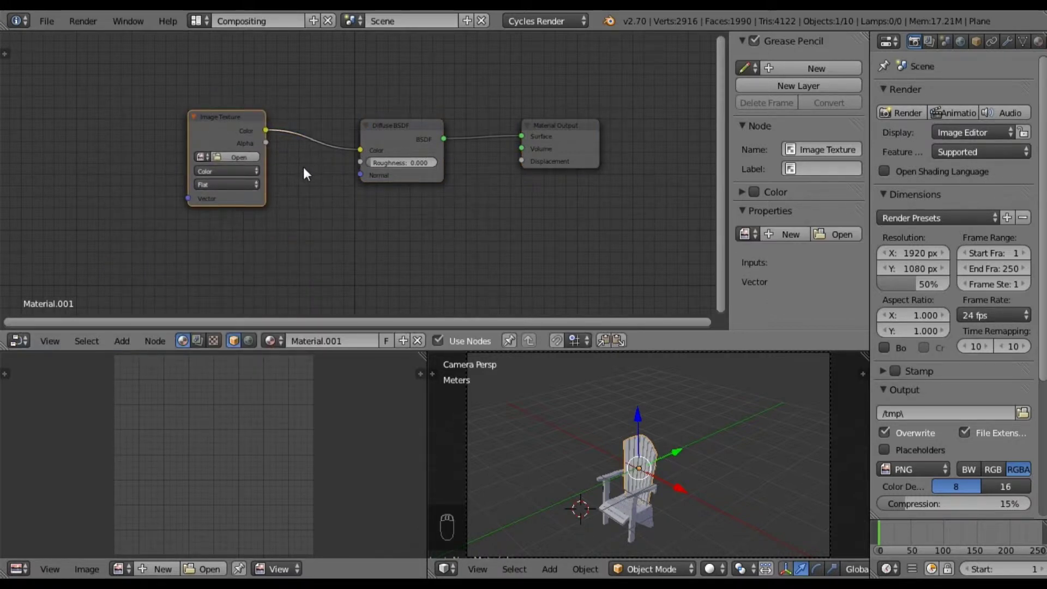
# Load Wood.jpg from the Den Project Textures folder into the Image Texture node, browsing the files as thumbnails
pyautogui.click(243, 158)
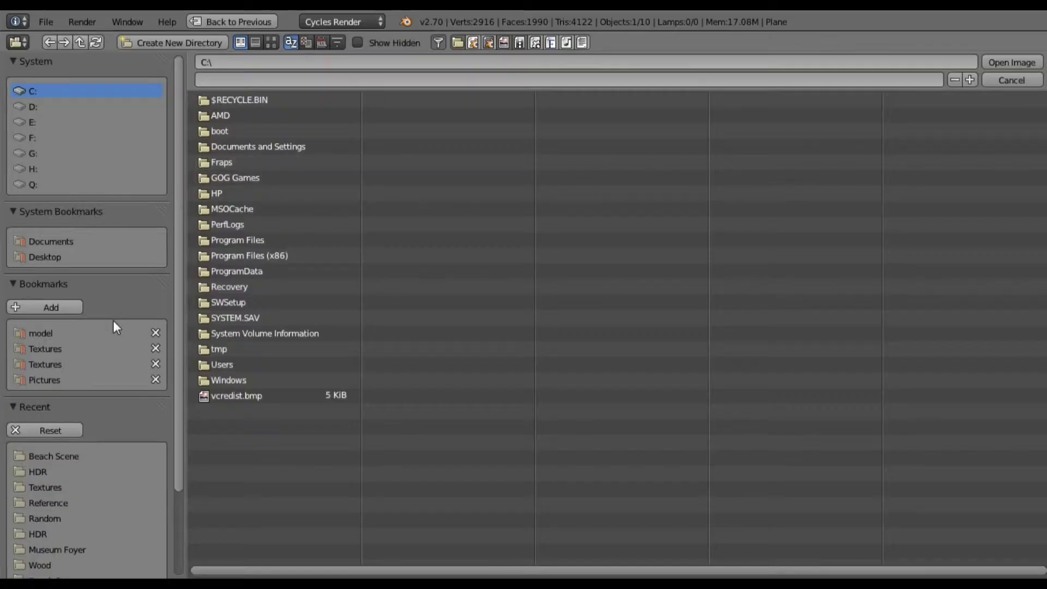
pyautogui.click(58, 359)
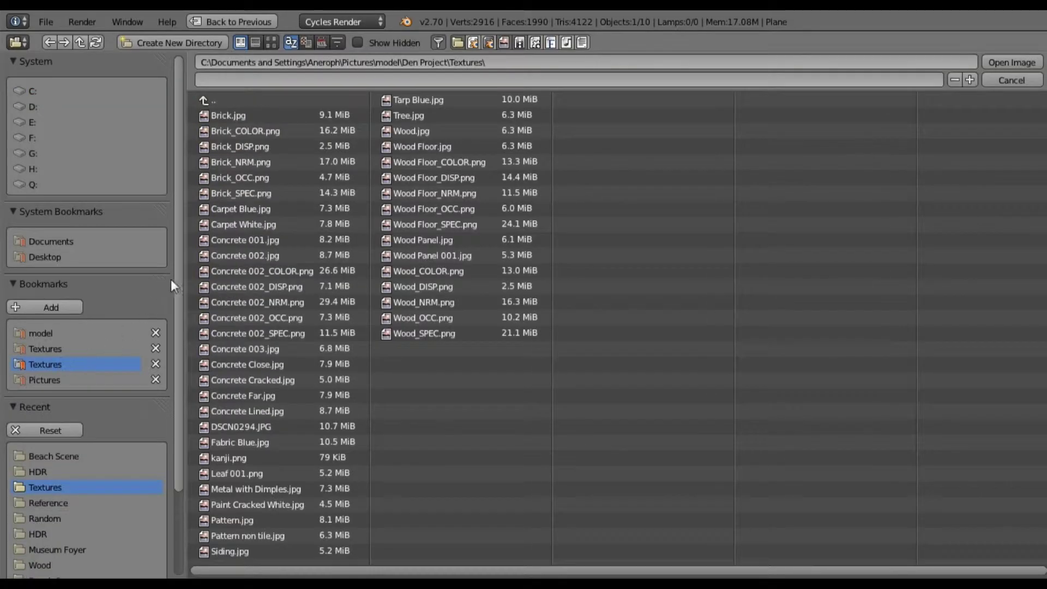
pyautogui.click(272, 42)
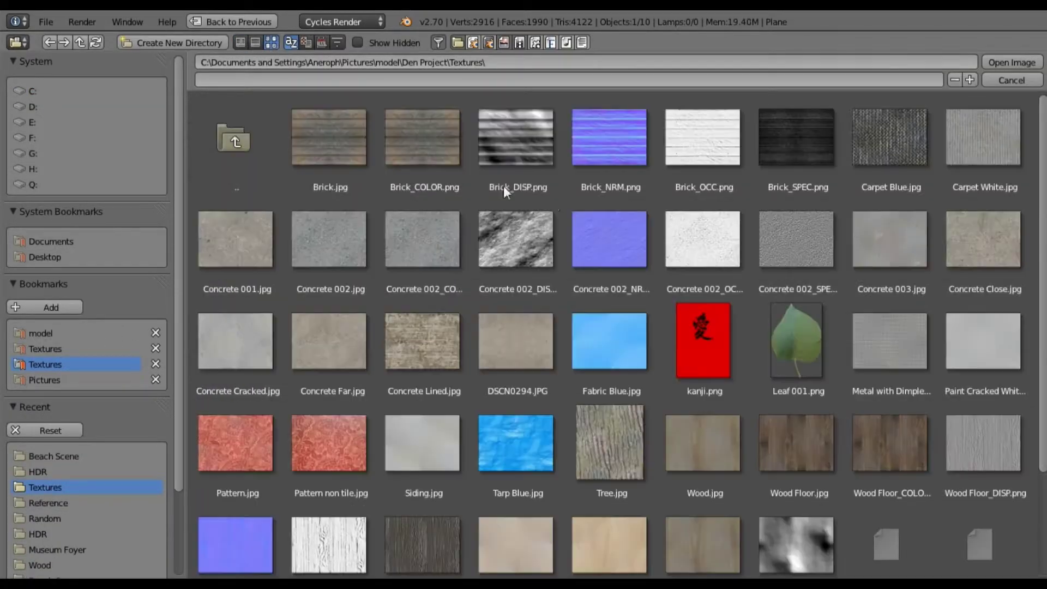
pyautogui.scroll(-4, 553, 281)
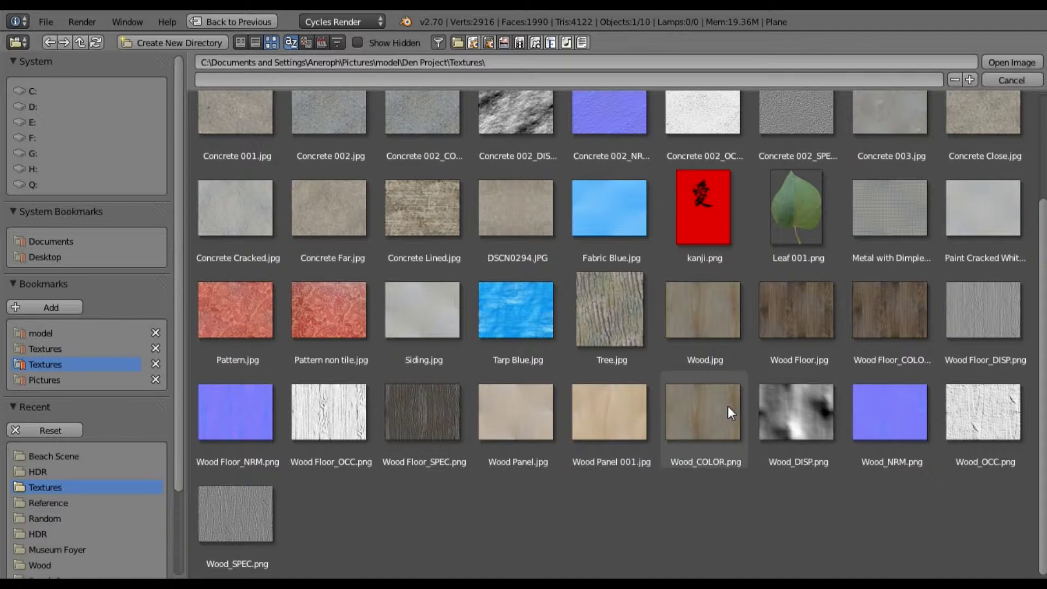
pyautogui.click(721, 323)
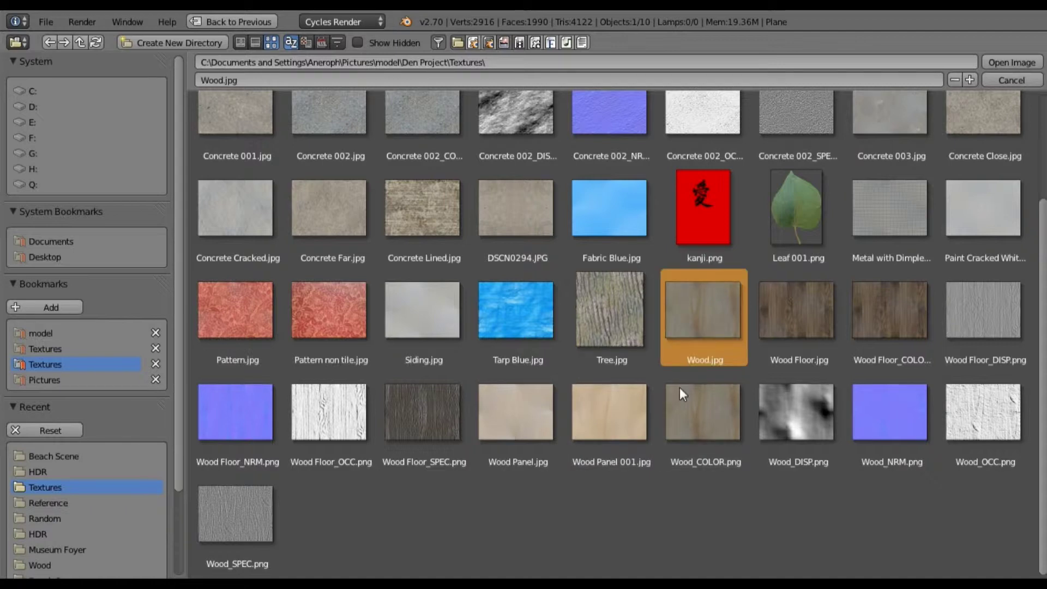
pyautogui.press('Return')
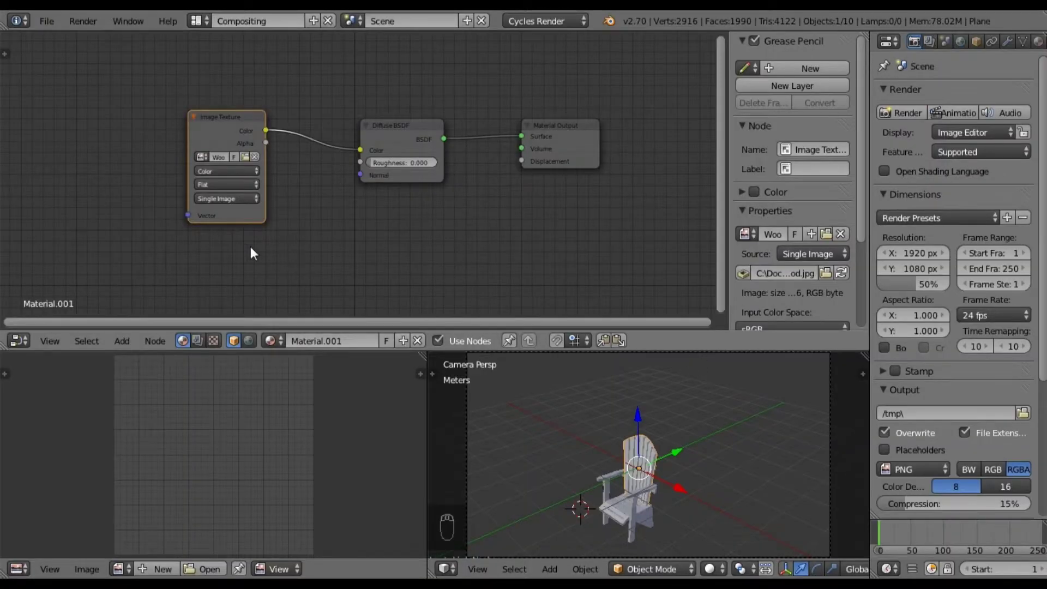
# Display Wood.jpg in the image editor and fit the whole texture in view
pyautogui.click(120, 567)
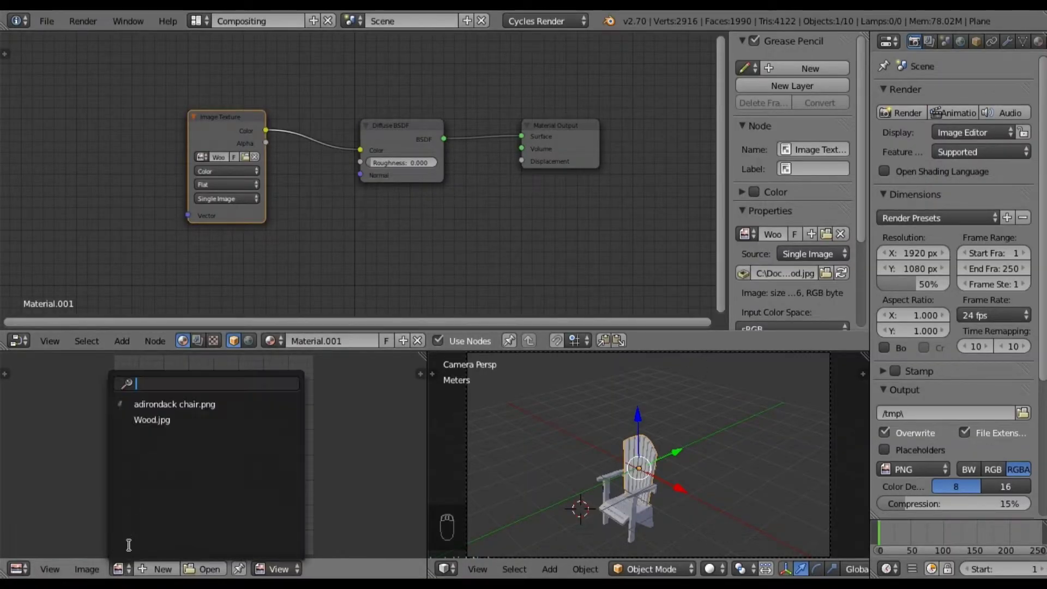
pyautogui.click(158, 421)
pyautogui.scroll(-6, 215, 436)
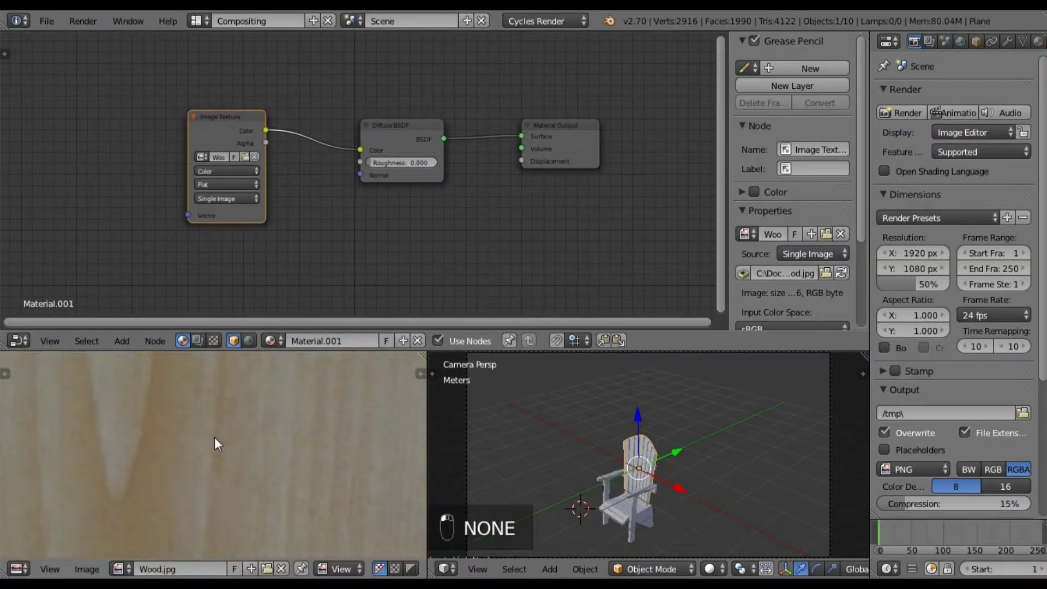
pyautogui.moveTo(208, 440); pyautogui.dragTo(214, 434, button='middle')
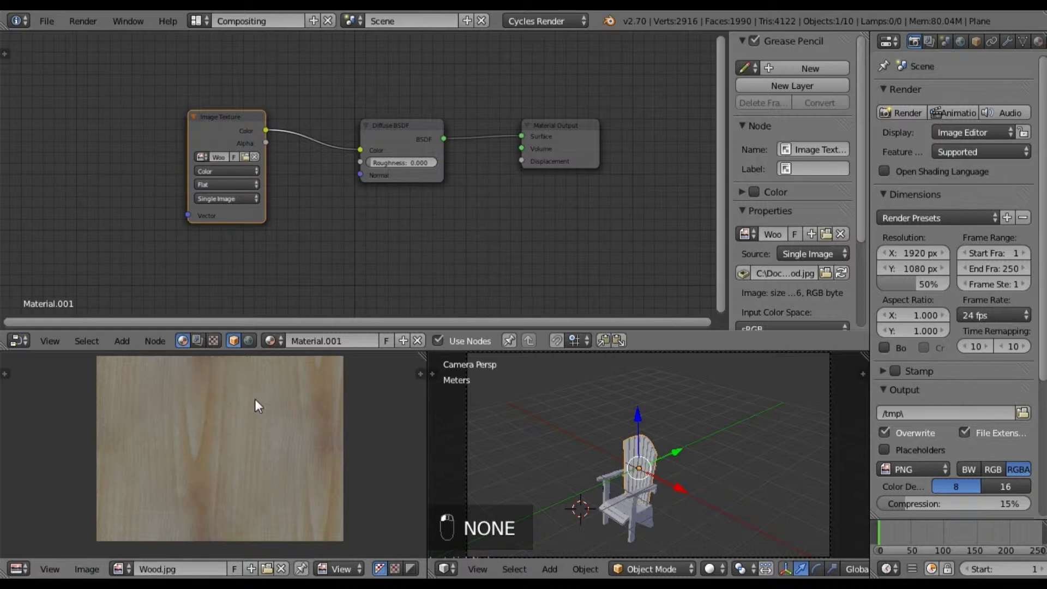
pyautogui.moveTo(233, 405); pyautogui.dragTo(229, 410, button='middle')
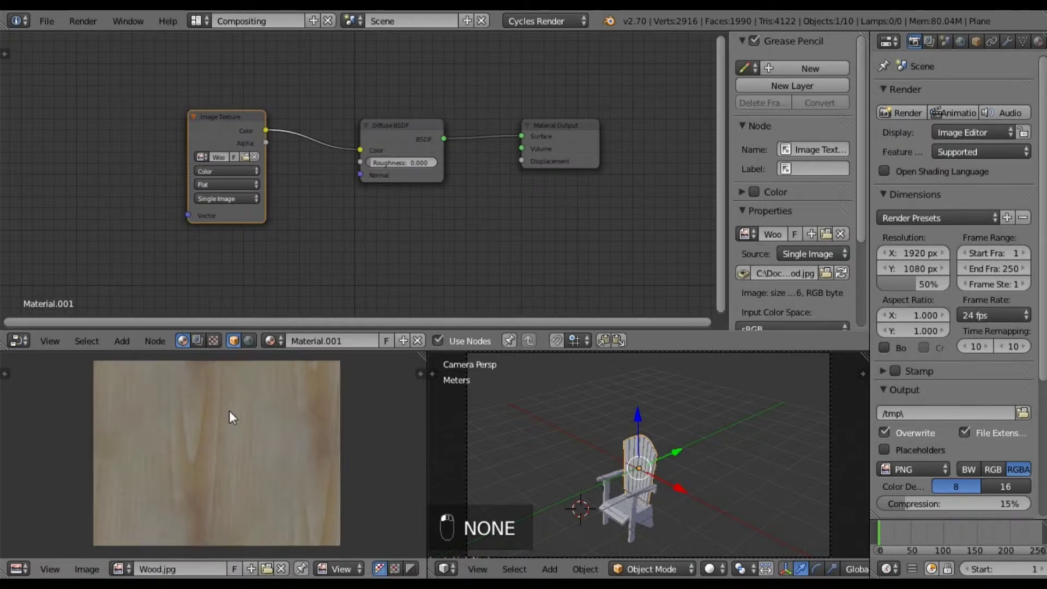
# Duplicate the Image Texture node twice, placing one copy below and one above the original
pyautogui.scroll(-3, 387, 257)
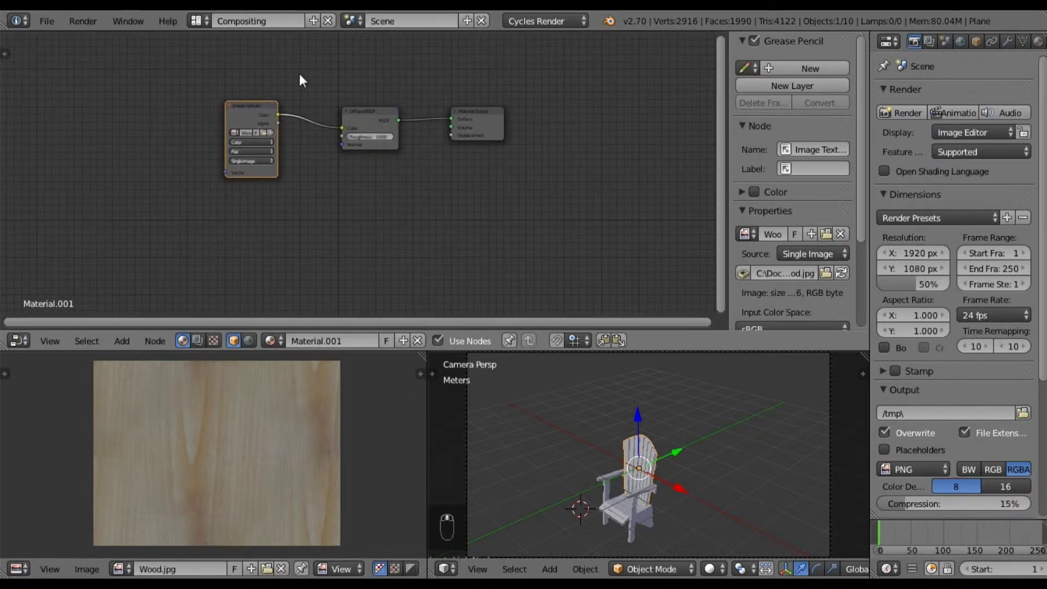
pyautogui.click(121, 341)
pyautogui.hotkey('shift', 'd')
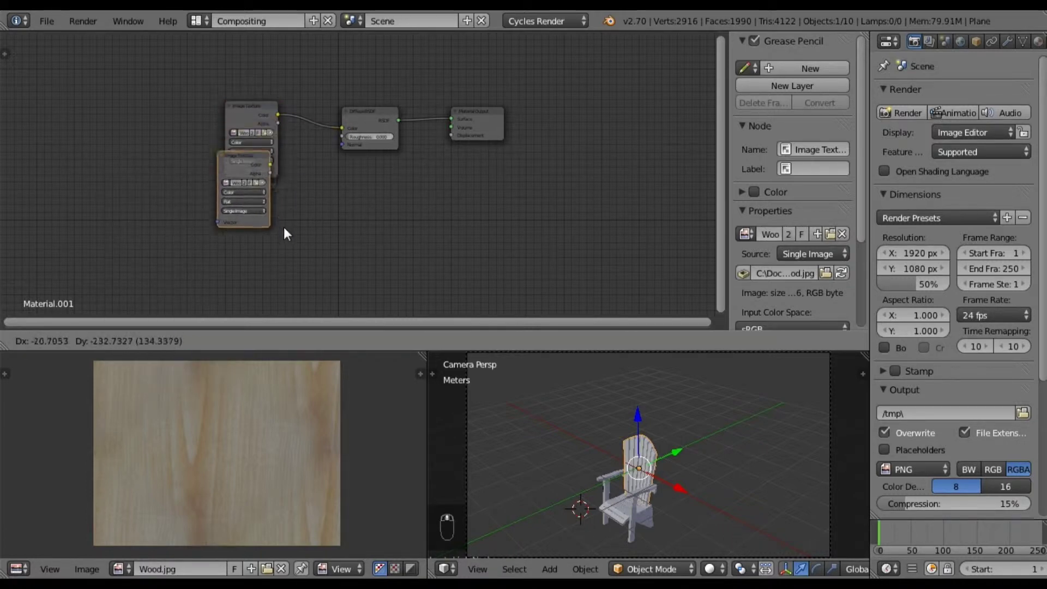
pyautogui.click(290, 240)
pyautogui.hotkey('shift', 'd')
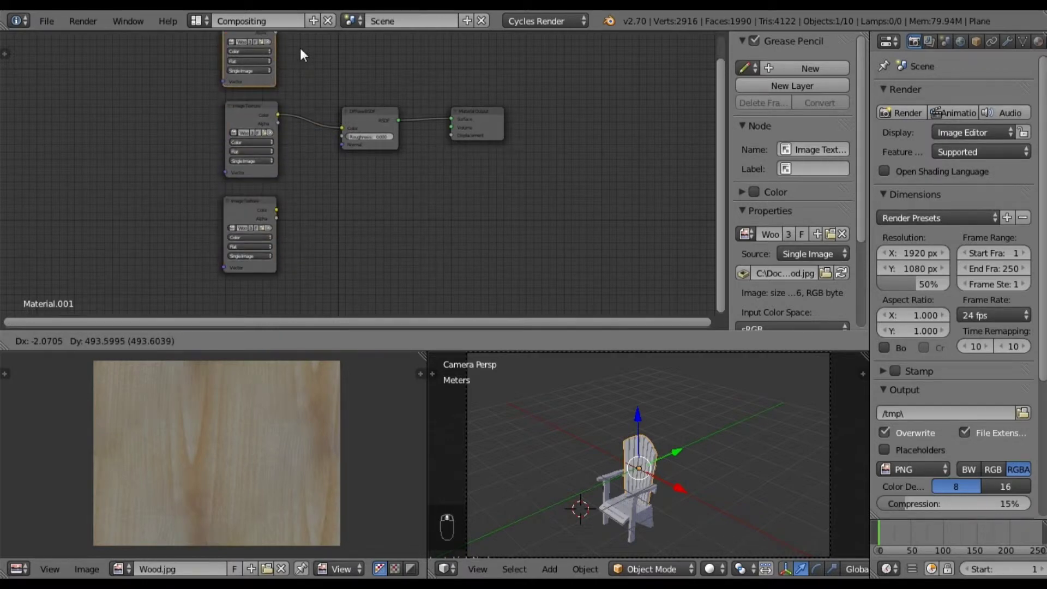
pyautogui.click(299, 49)
pyautogui.moveTo(305, 178); pyautogui.dragTo(307, 181, button='middle')
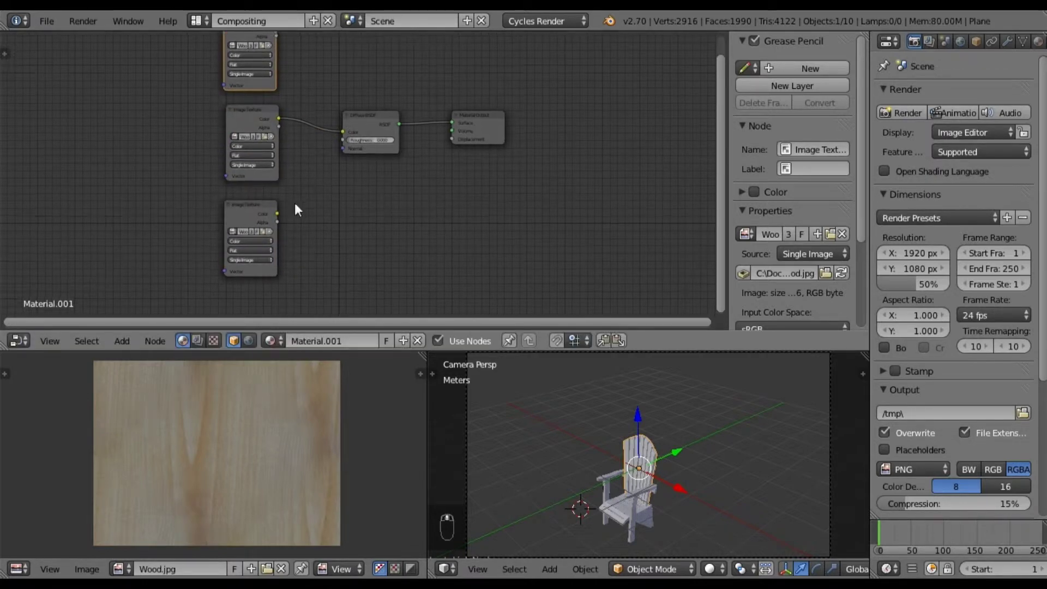
# Load Wood_NRM.png into the lower Image Texture node and display it in the image editor
pyautogui.click(265, 231)
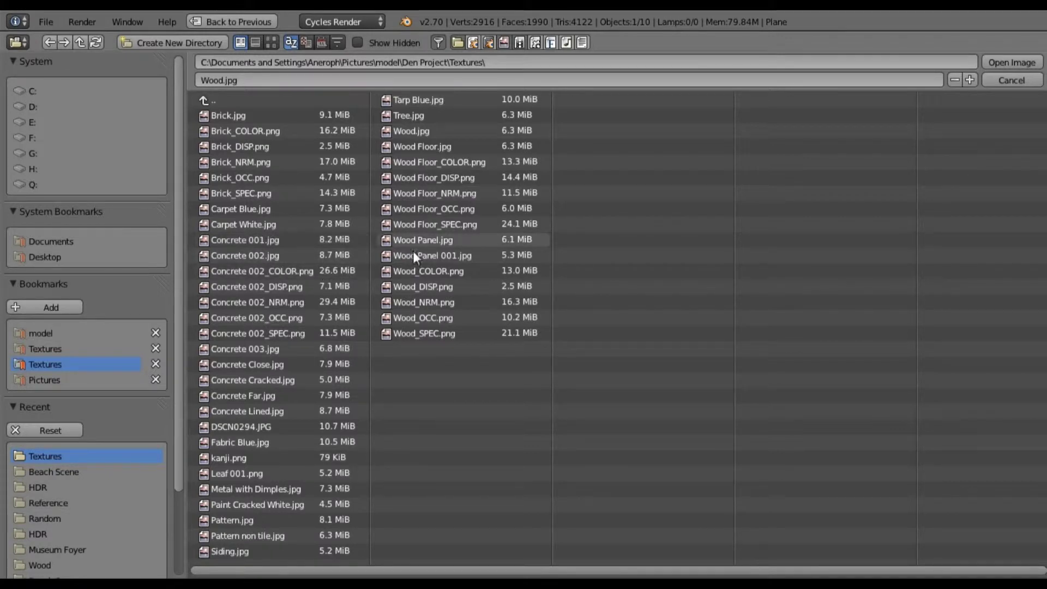
pyautogui.doubleClick(424, 299)
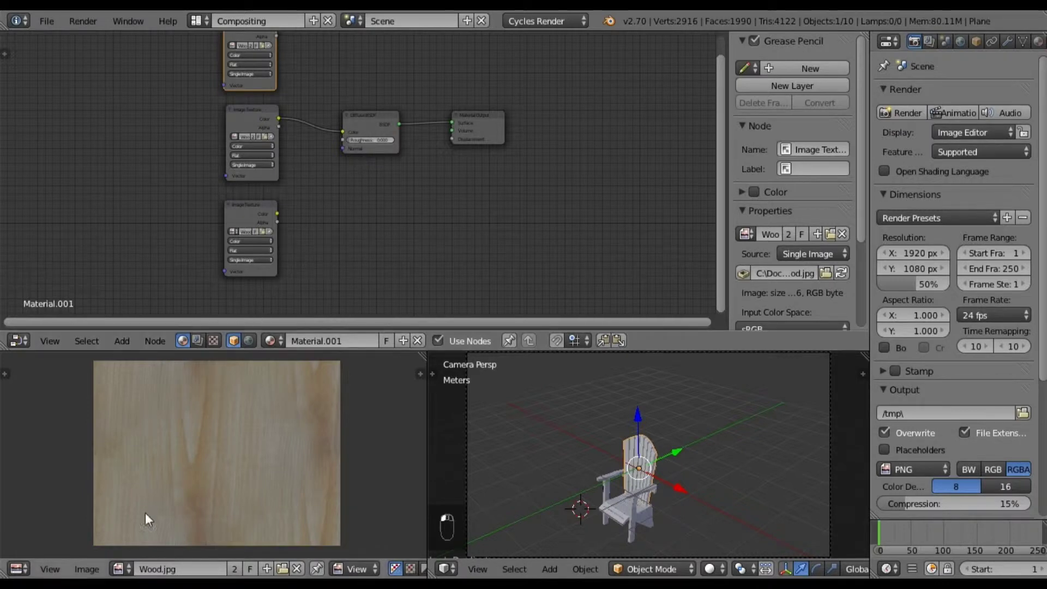
pyautogui.click(119, 571)
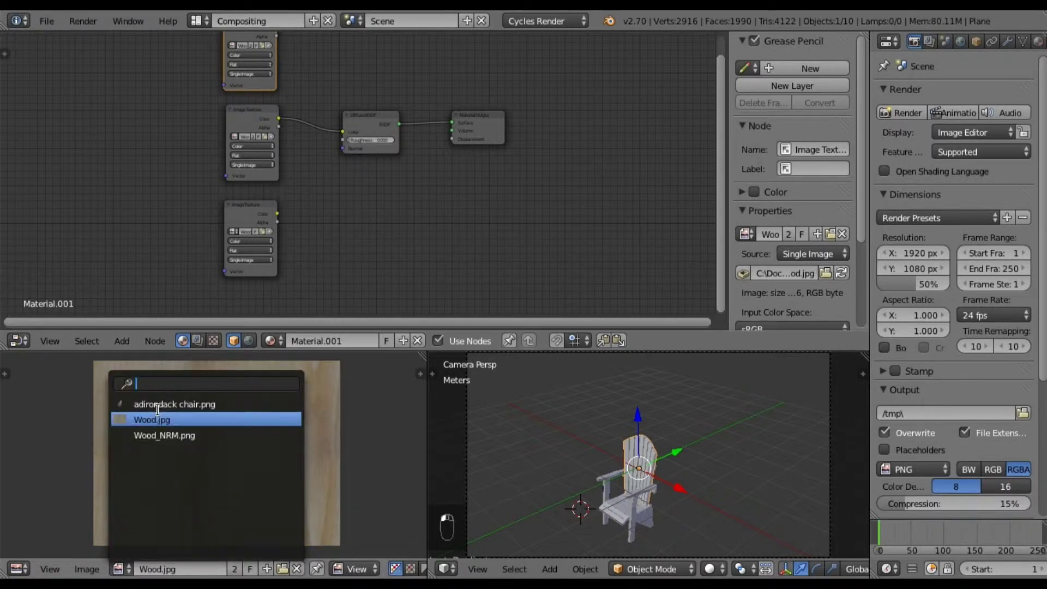
pyautogui.click(163, 435)
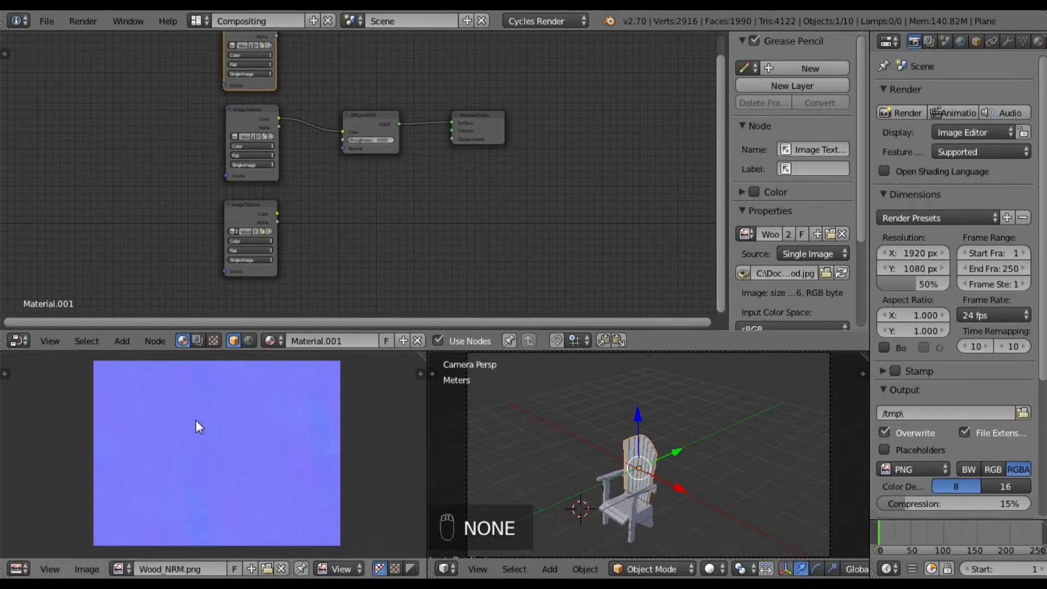
pyautogui.scroll(3, 205, 454)
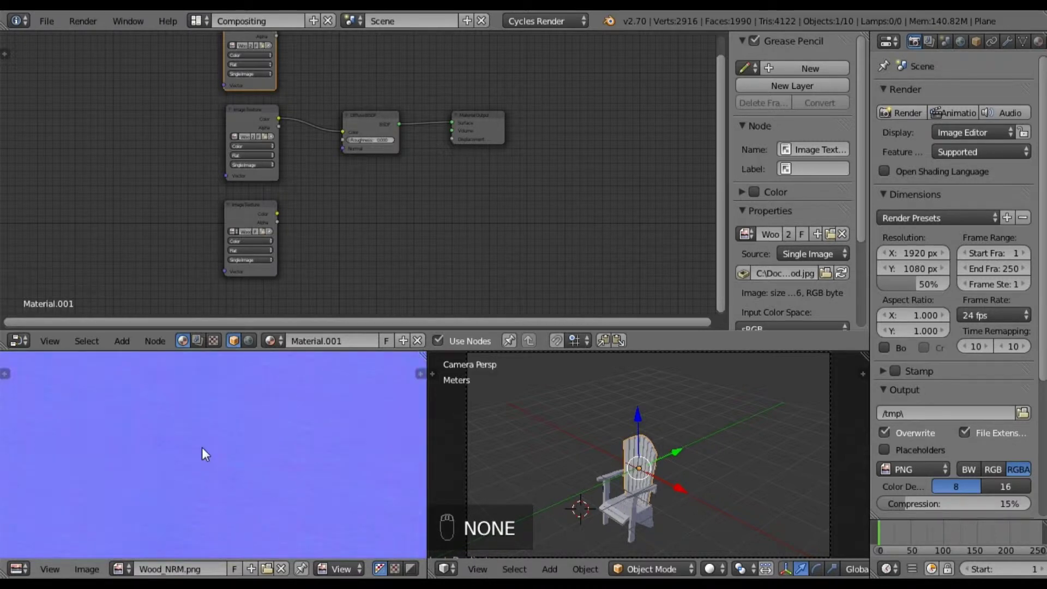
pyautogui.scroll(-2, 203, 448)
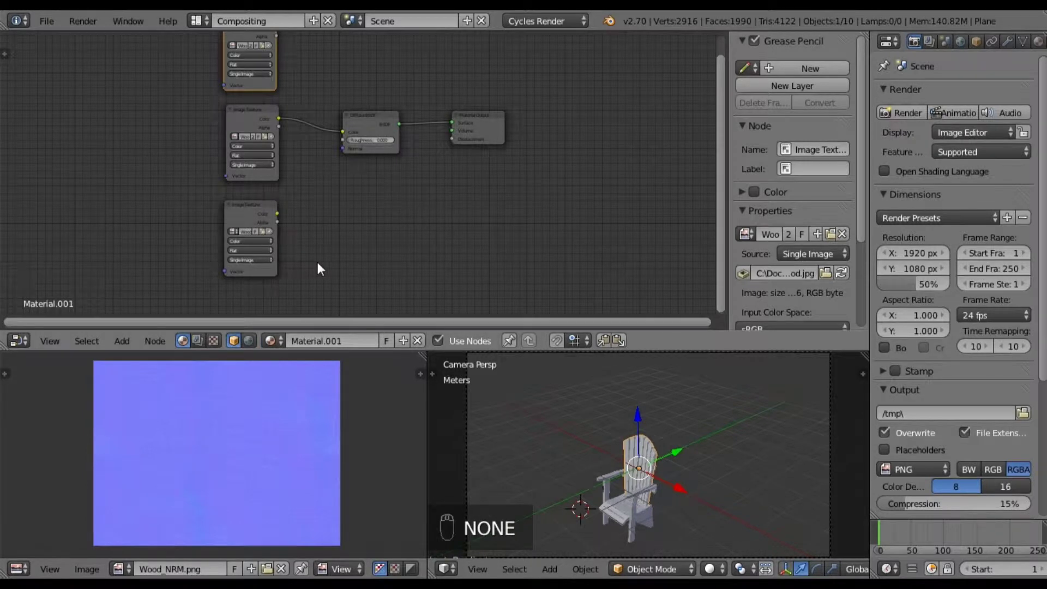
# Move the normal map and the connected wood Image Texture nodes farther away from the Diffuse BSDF node
pyautogui.scroll(1, 317, 267)
pyautogui.scroll(1, 318, 264)
pyautogui.moveTo(317, 264); pyautogui.dragTo(294, 264, button='middle')
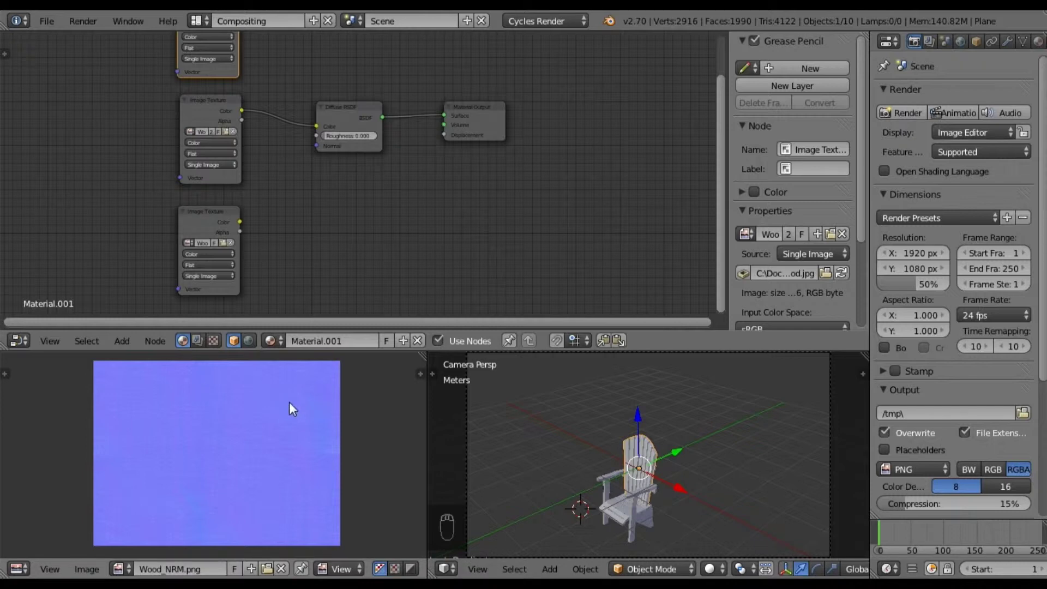
pyautogui.moveTo(221, 211); pyautogui.dragTo(142, 207)
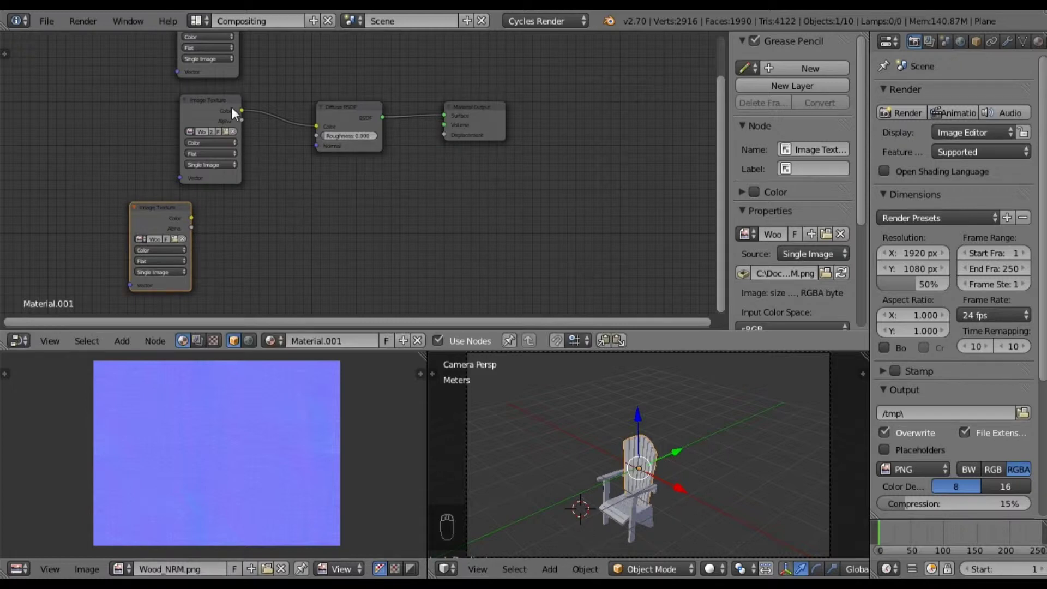
pyautogui.moveTo(212, 98); pyautogui.dragTo(158, 100)
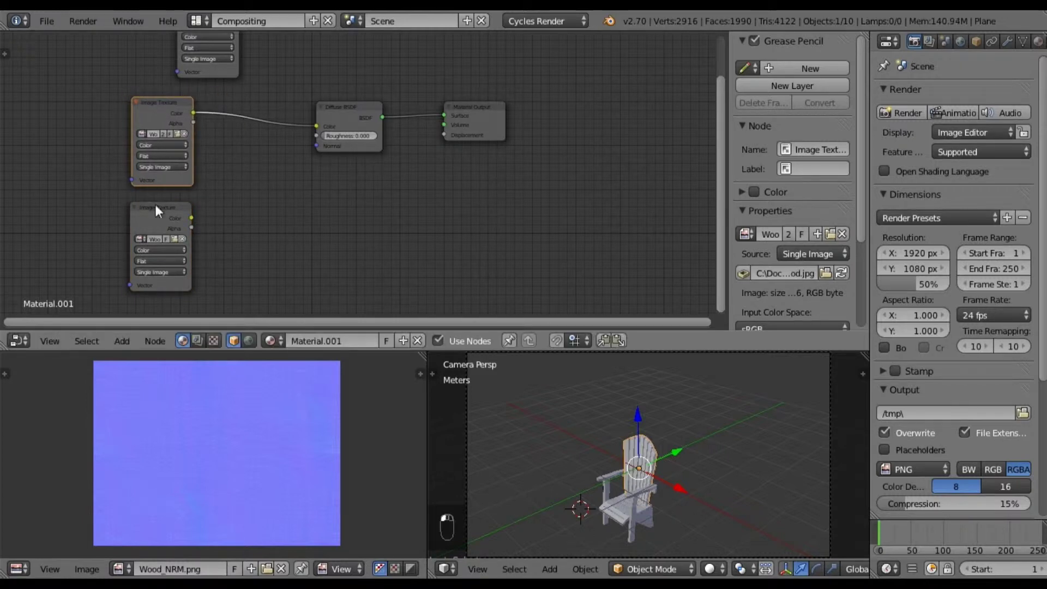
# Add a Normal Map node, feed it the Wood_NRM.png texture's Color, and connect its Normal output to the Diffuse BSDF's Normal
pyautogui.click(121, 341)
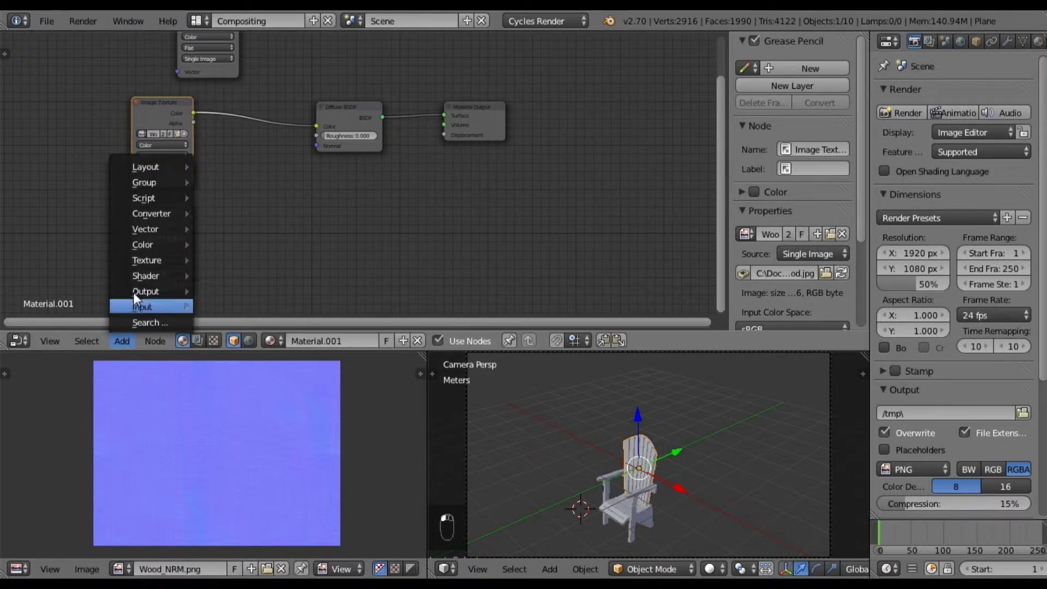
pyautogui.moveTo(148, 224)
pyautogui.click(221, 262)
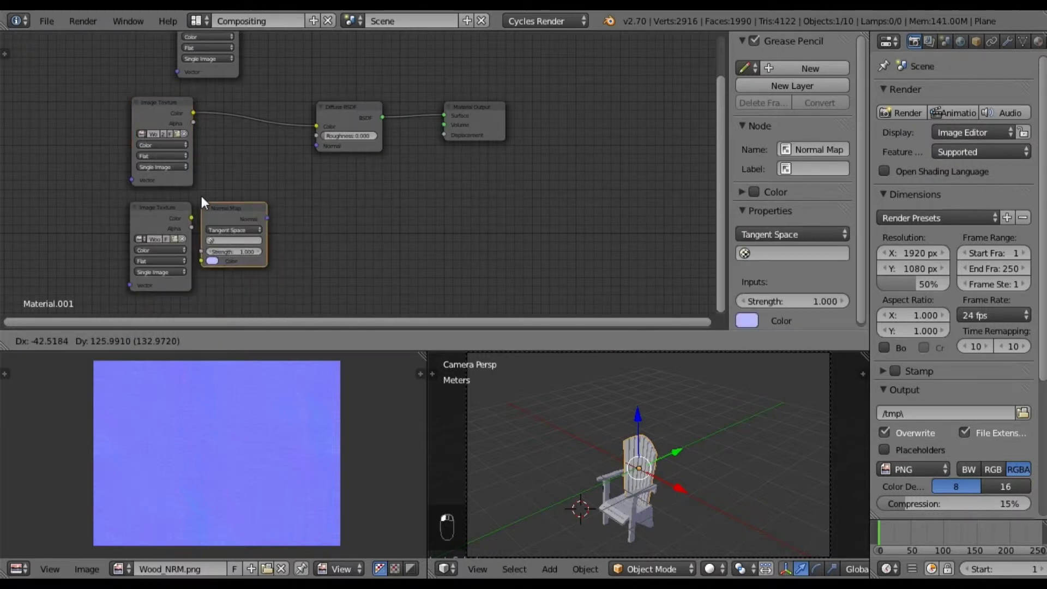
pyautogui.click(211, 197)
pyautogui.moveTo(193, 218); pyautogui.dragTo(217, 250)
pyautogui.moveTo(283, 206); pyautogui.dragTo(317, 147)
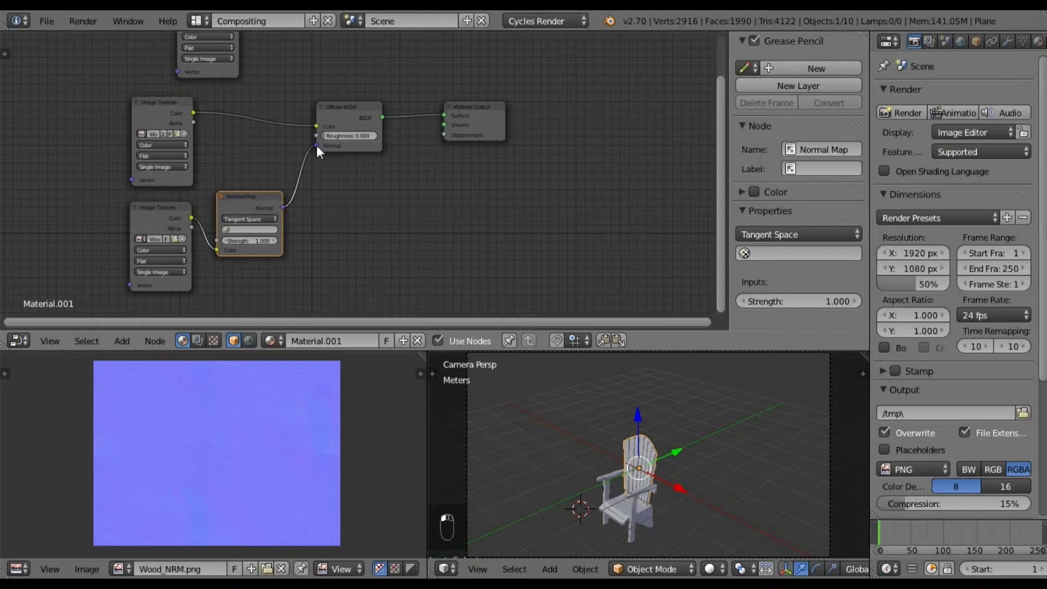
# Add a Glossy BSDF below the Diffuse BSDF and connect the Normal Map output to its Normal input
pyautogui.click(122, 342)
pyautogui.moveTo(150, 278)
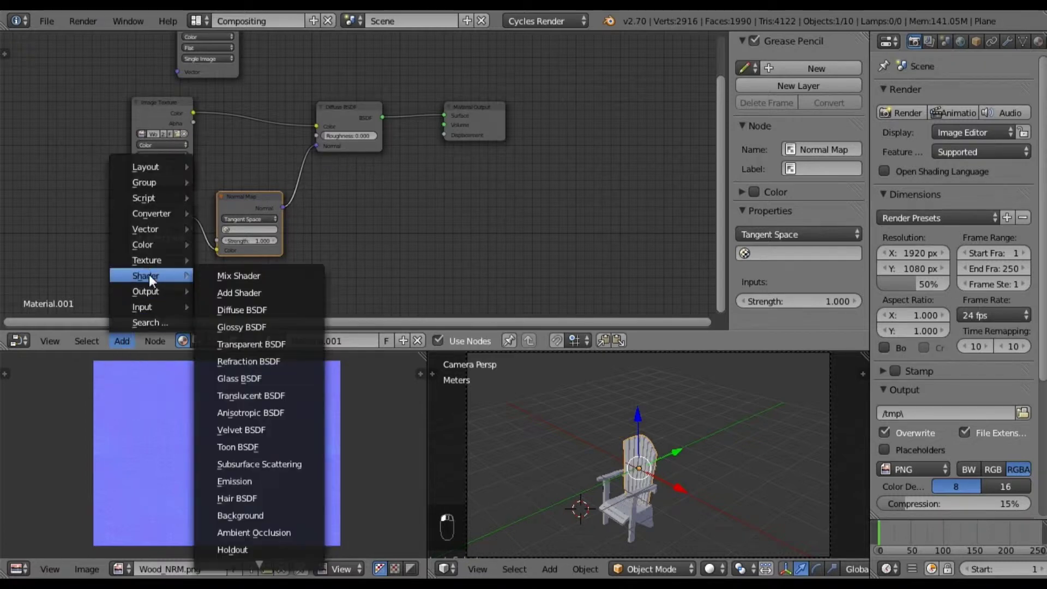
pyautogui.click(235, 327)
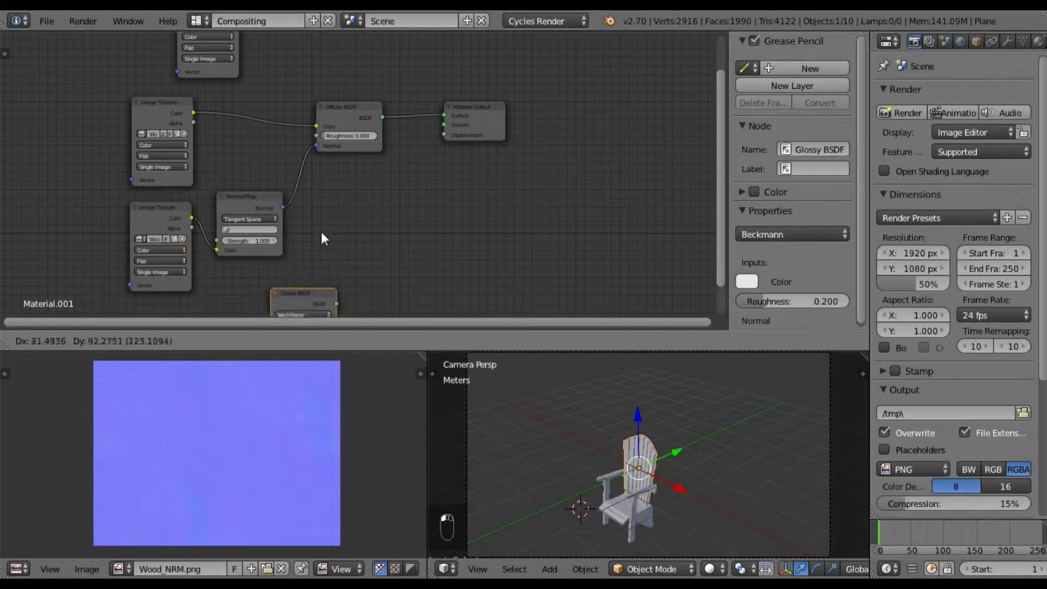
pyautogui.click(323, 185)
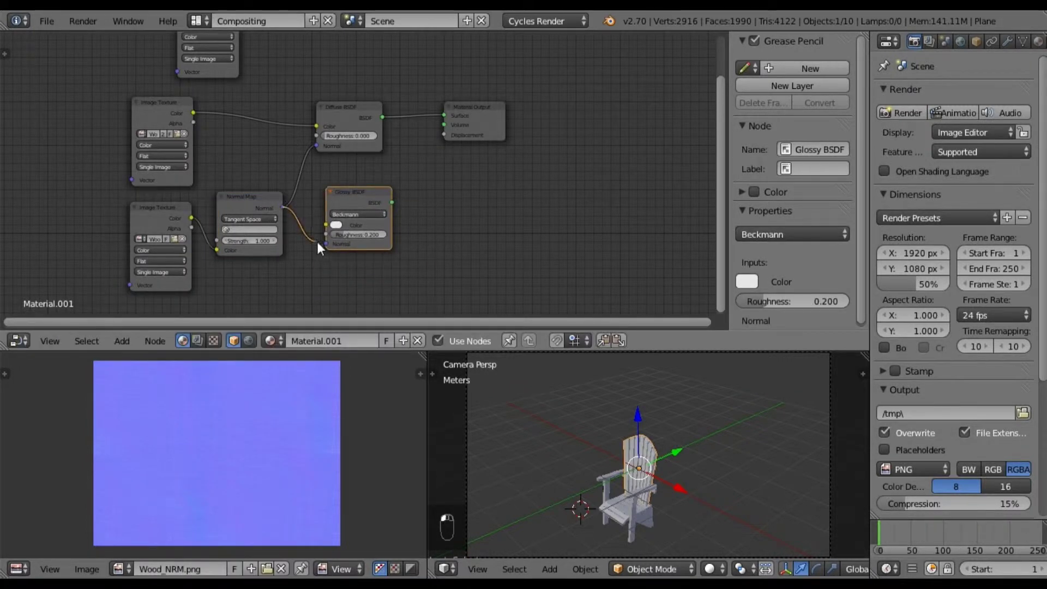
pyautogui.moveTo(322, 249); pyautogui.dragTo(325, 245)
pyautogui.moveTo(209, 241); pyautogui.dragTo(217, 249)
# Set the Wood_NRM.png Image Texture node's color space to Non-Color Data
pyautogui.click(164, 210)
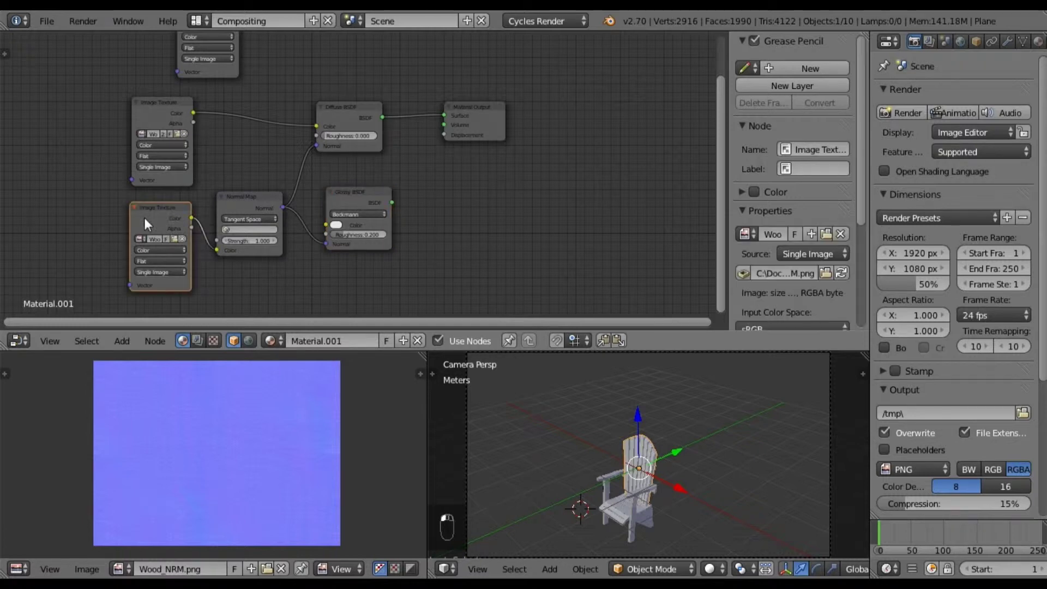
pyautogui.click(181, 250)
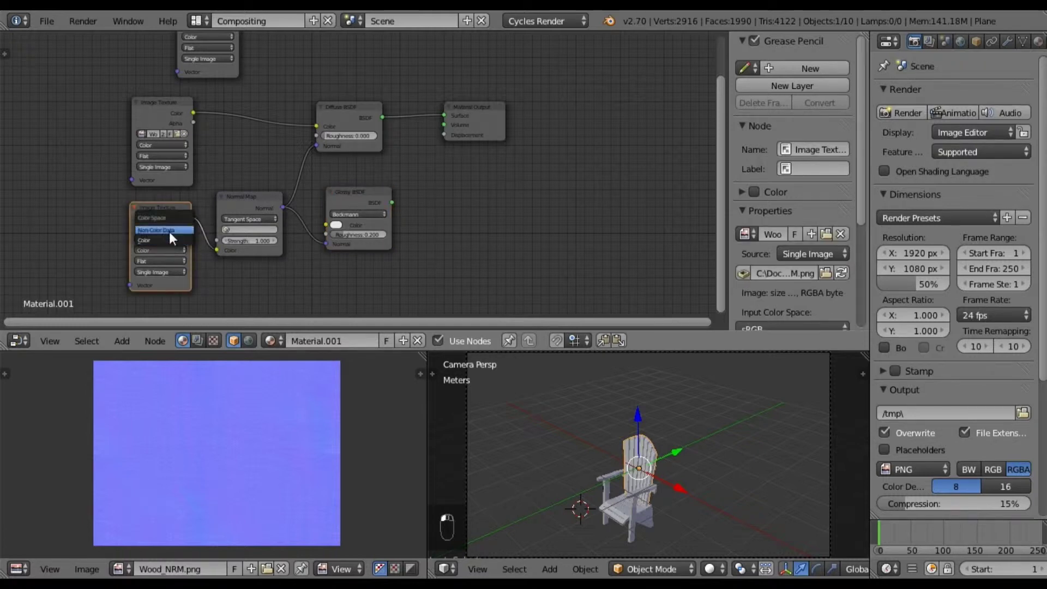
pyautogui.click(169, 232)
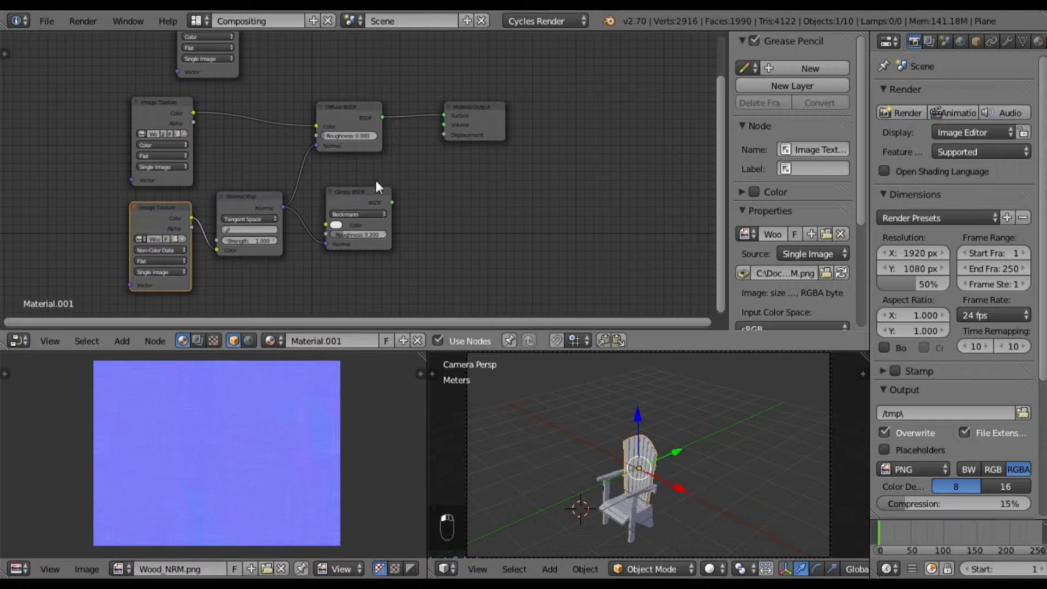
# Insert a Mix Shader between the Diffuse BSDF and Material Output, and connect the Glossy BSDF to its second Shader input
pyautogui.moveTo(371, 192); pyautogui.dragTo(363, 192)
pyautogui.moveTo(494, 107); pyautogui.dragTo(559, 107)
pyautogui.click(122, 341)
pyautogui.moveTo(155, 276)
pyautogui.click(232, 276)
pyautogui.click(425, 88)
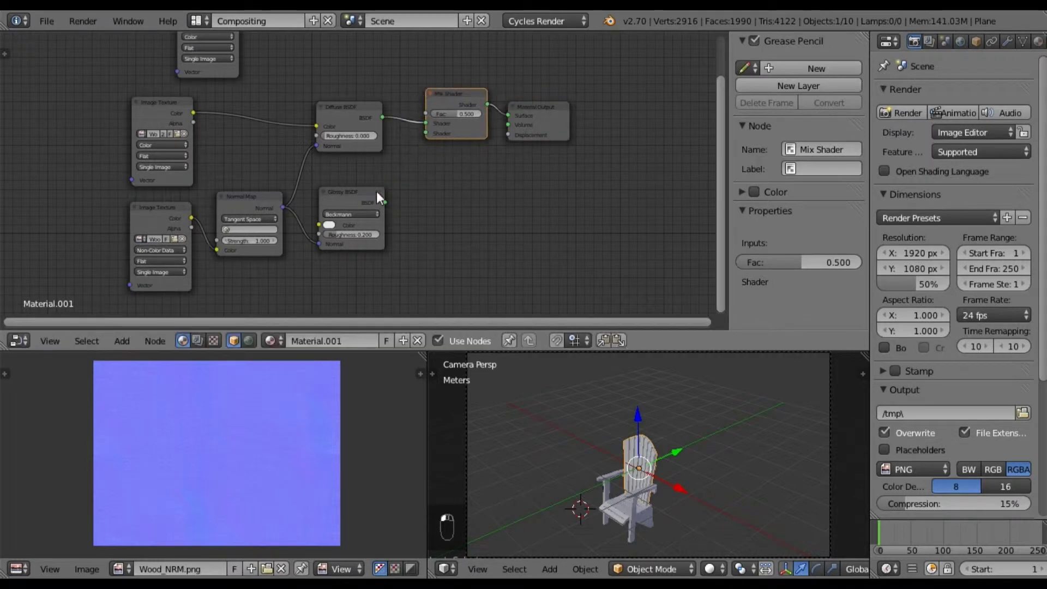
pyautogui.moveTo(385, 202); pyautogui.dragTo(425, 133)
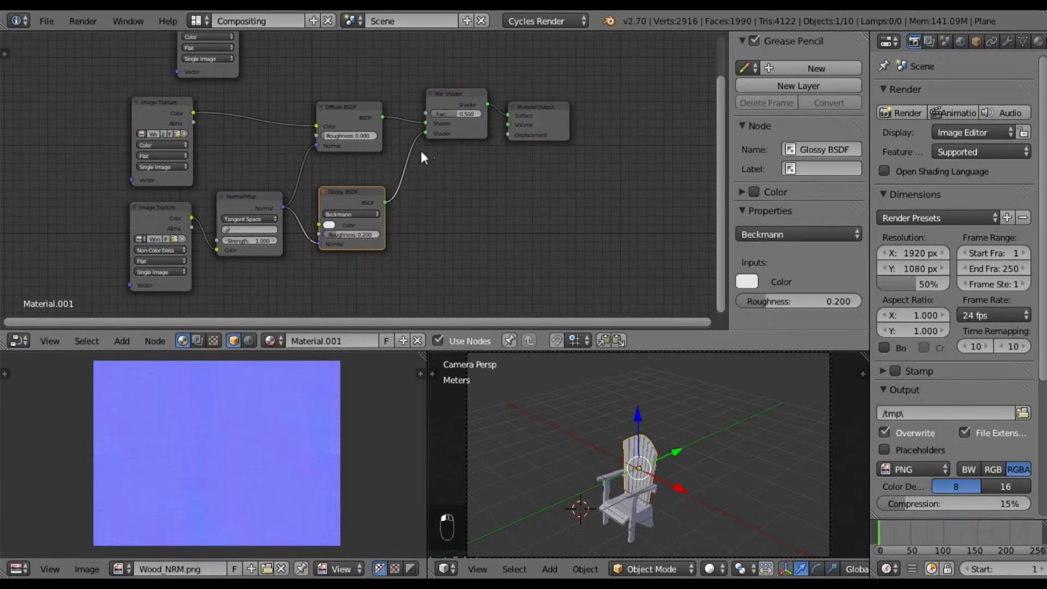
# Load Wood_SPEC.png into the unconnected Image Texture node above the others
pyautogui.moveTo(398, 80); pyautogui.dragTo(405, 94, button='middle')
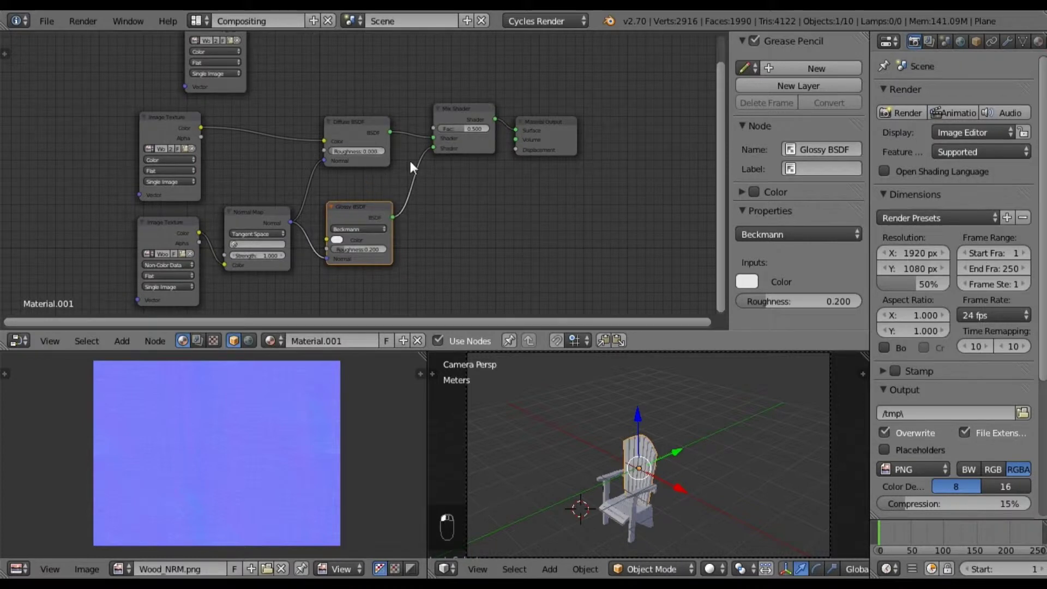
pyautogui.moveTo(393, 97); pyautogui.dragTo(409, 201, button='middle')
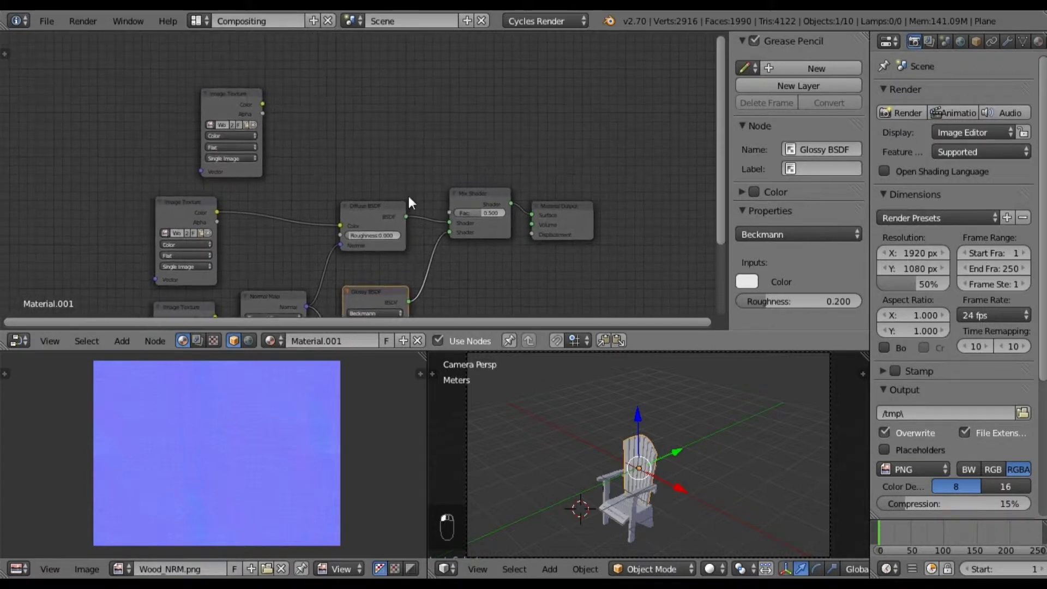
pyautogui.click(247, 125)
pyautogui.doubleClick(424, 333)
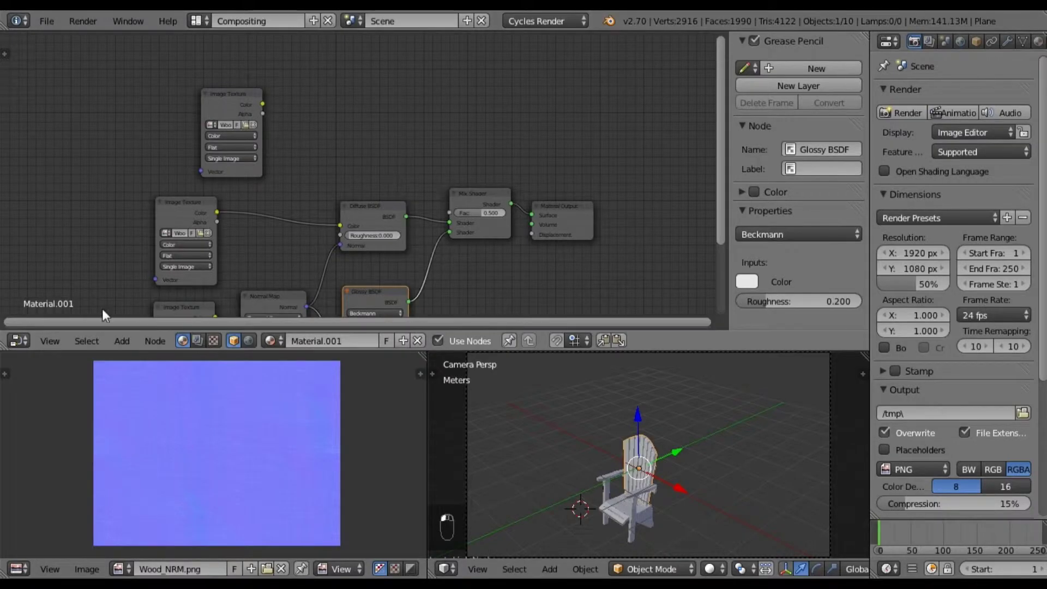
# Add a ColorRamp, connect the Wood_SPEC.png texture's Color to its Fac, and its Color output to the Mix Shader's Fac
pyautogui.click(122, 341)
pyautogui.moveTo(151, 215)
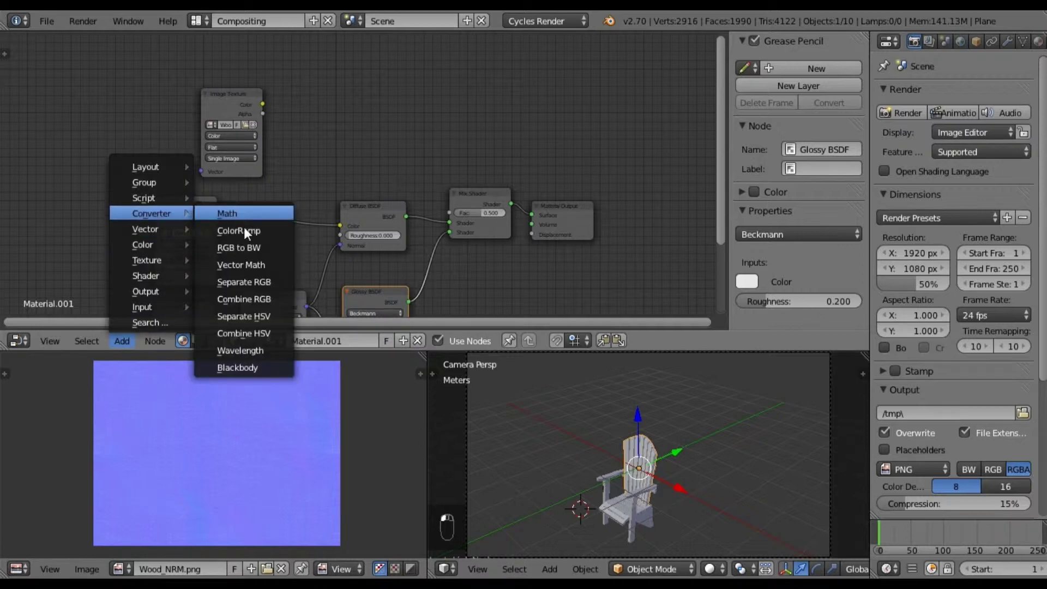
pyautogui.click(246, 234)
pyautogui.click(298, 77)
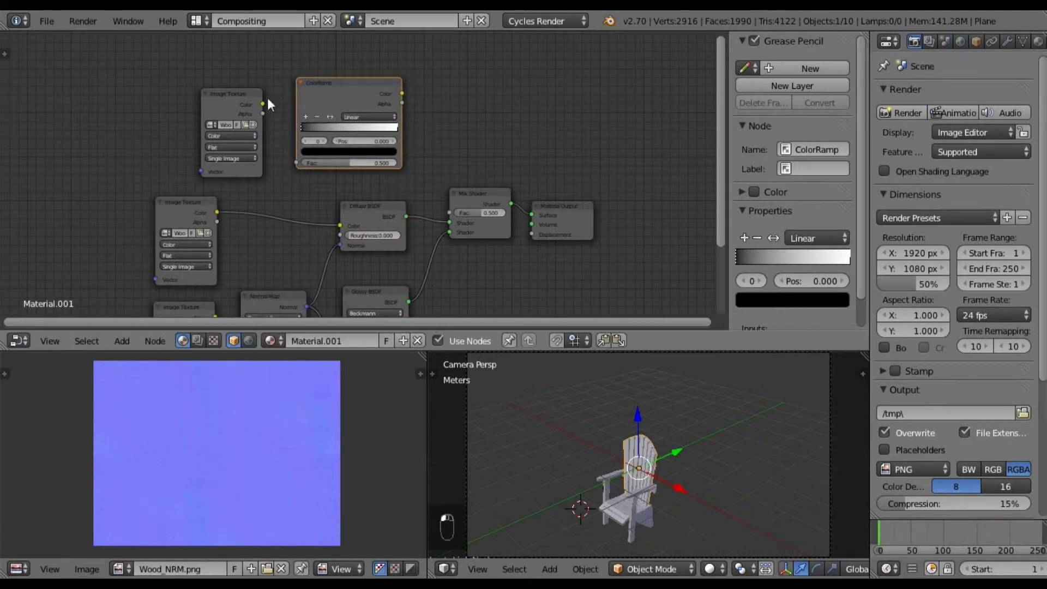
pyautogui.moveTo(291, 155); pyautogui.dragTo(297, 162)
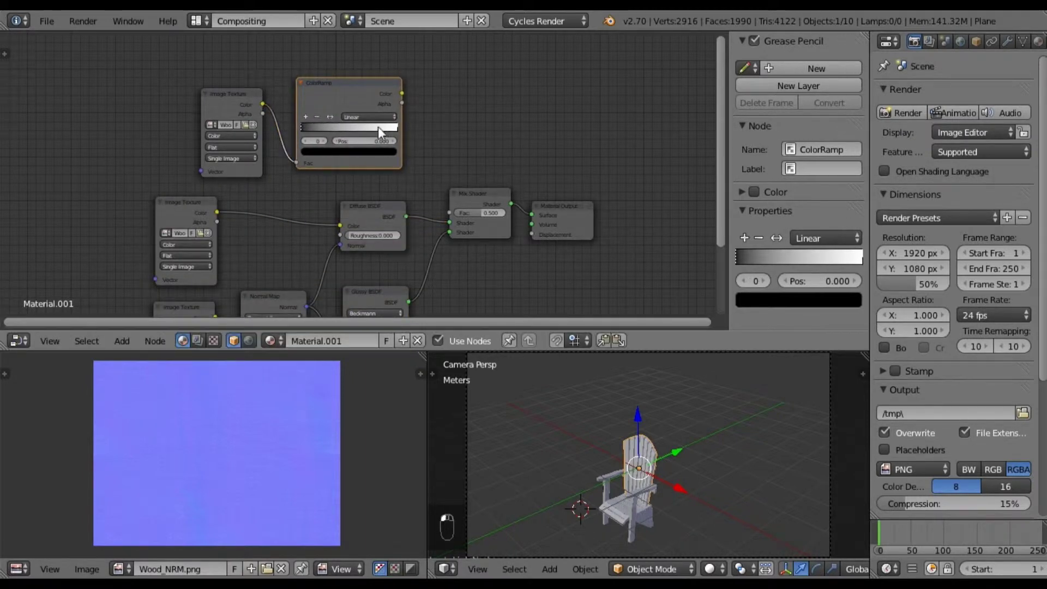
pyautogui.moveTo(404, 94); pyautogui.dragTo(449, 213)
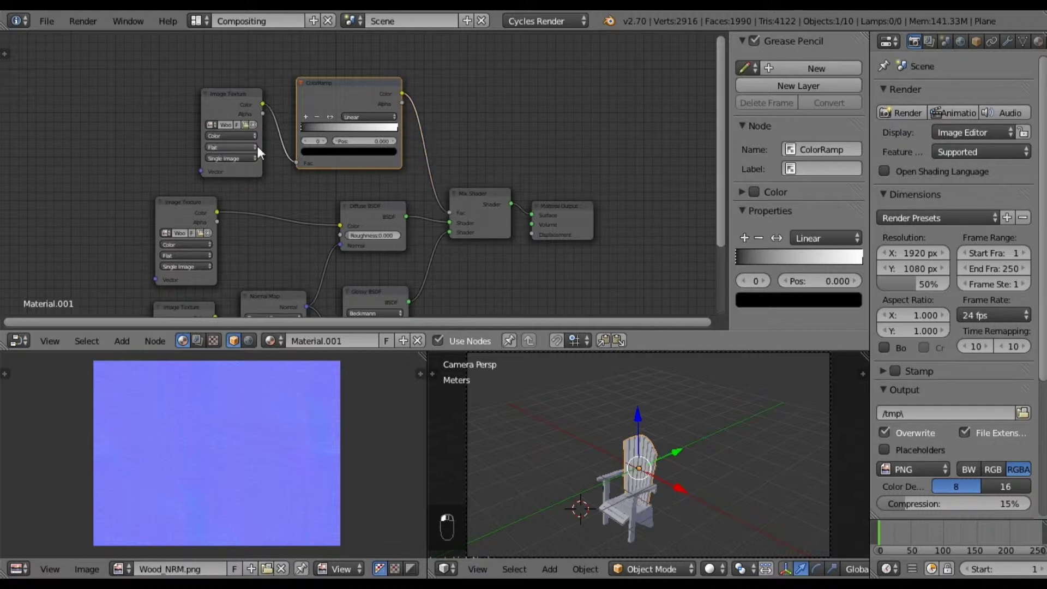
# Darken the ColorRamp's white stop at position 1.000 to grey
pyautogui.click(394, 127)
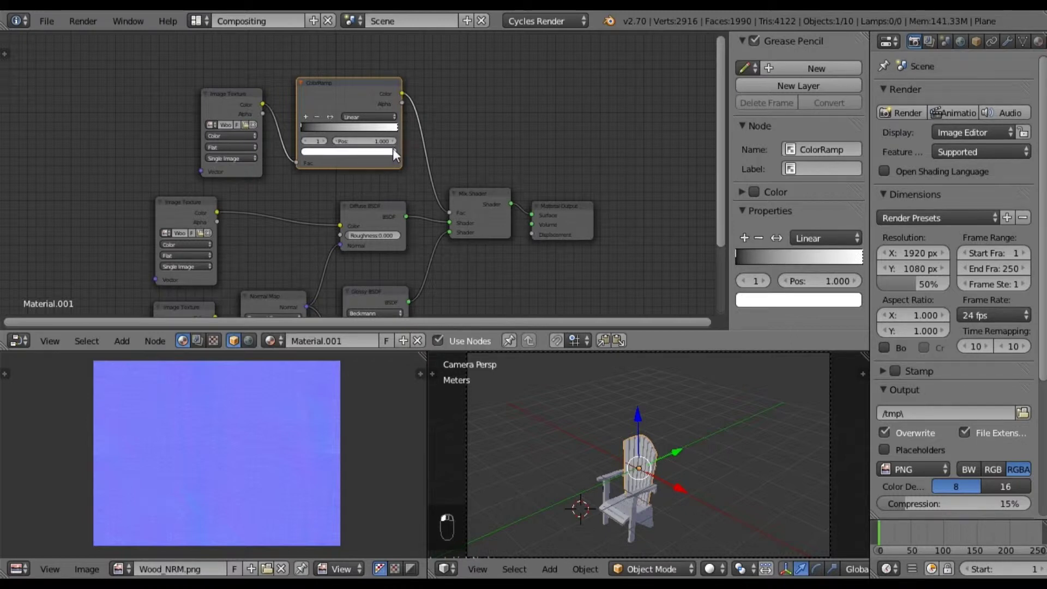
pyautogui.click(392, 150)
pyautogui.moveTo(376, 29); pyautogui.dragTo(377, 59)
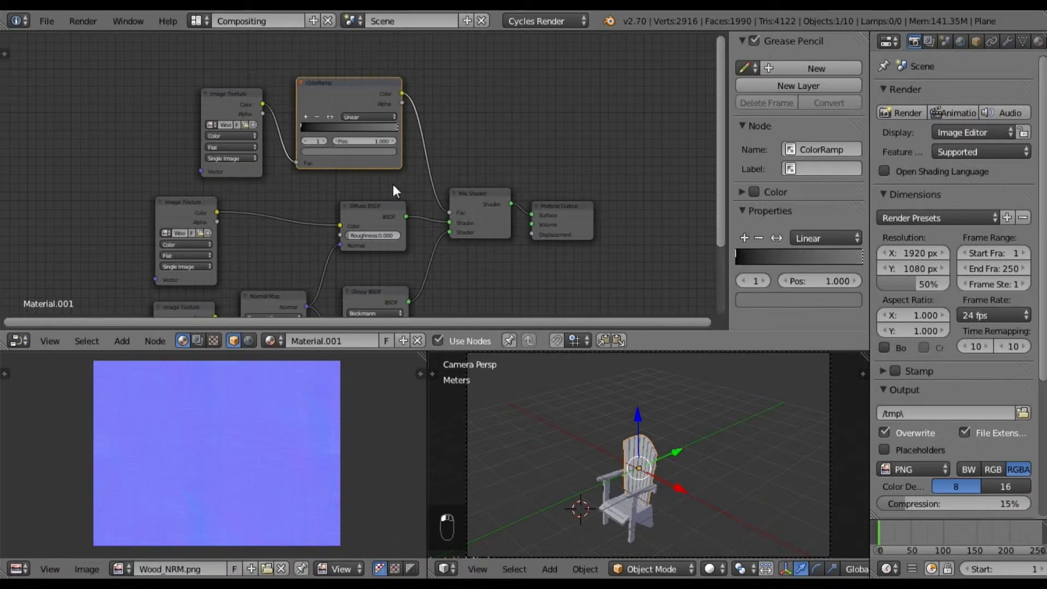
# Review the complete node network of the chair back's wood material
pyautogui.scroll(2, 387, 188)
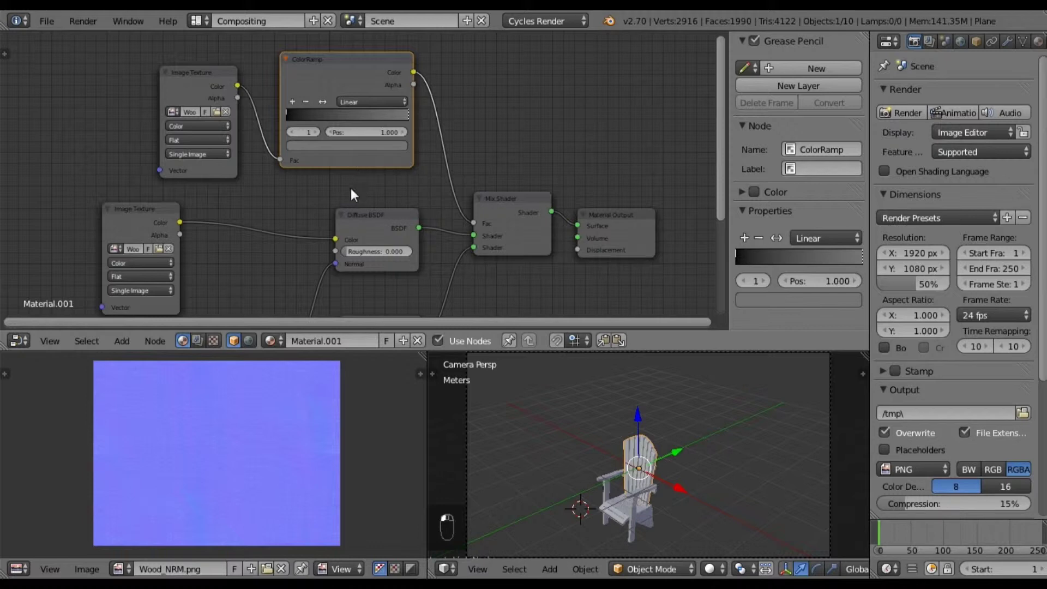
pyautogui.moveTo(299, 217); pyautogui.dragTo(293, 168, button='middle')
pyautogui.scroll(-3, 296, 185)
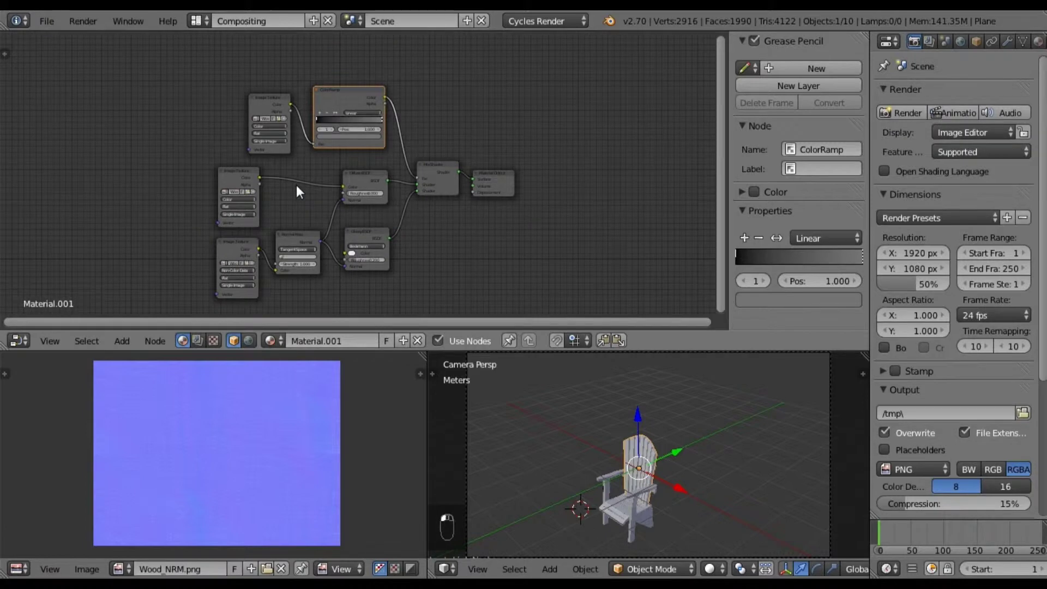
pyautogui.moveTo(296, 198); pyautogui.dragTo(296, 188, button='middle')
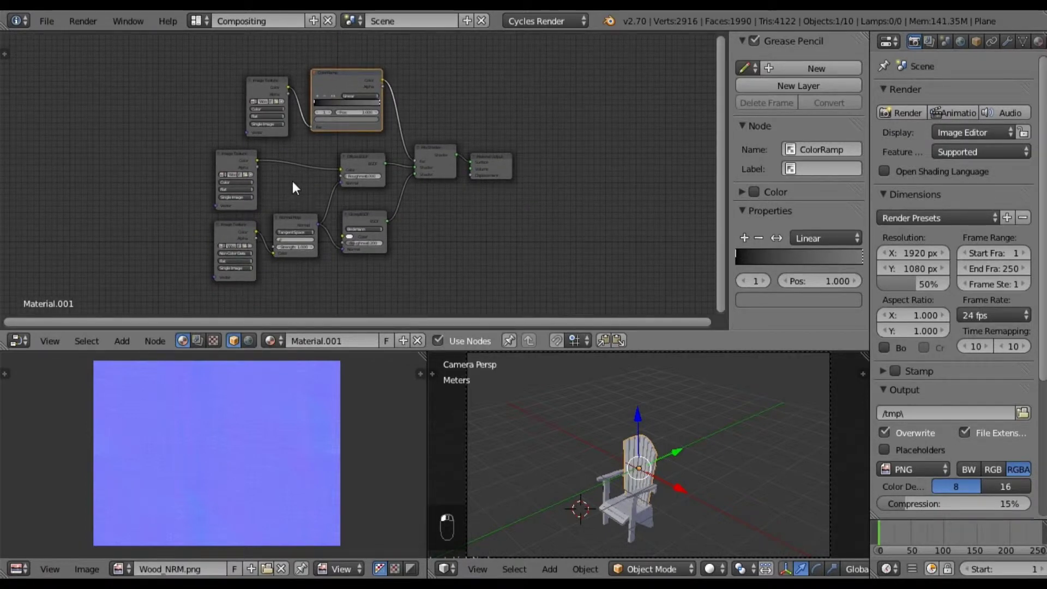
pyautogui.scroll(3, 293, 183)
pyautogui.scroll(-2, 292, 181)
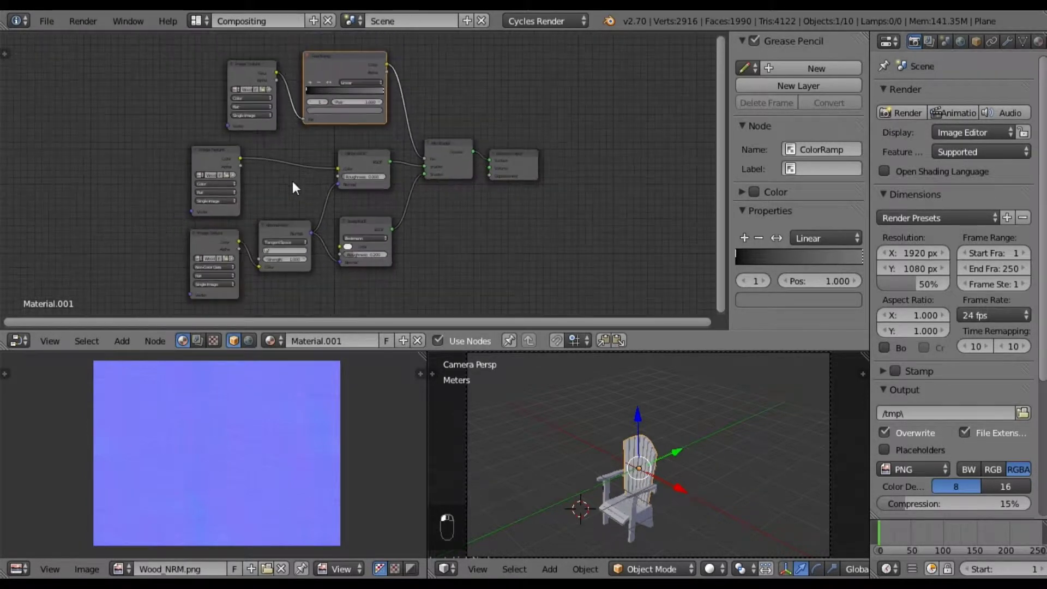
pyautogui.scroll(1, 292, 181)
# Switch to the Default screen layout and split the 3D view into two side-by-side areas
pyautogui.click(199, 20)
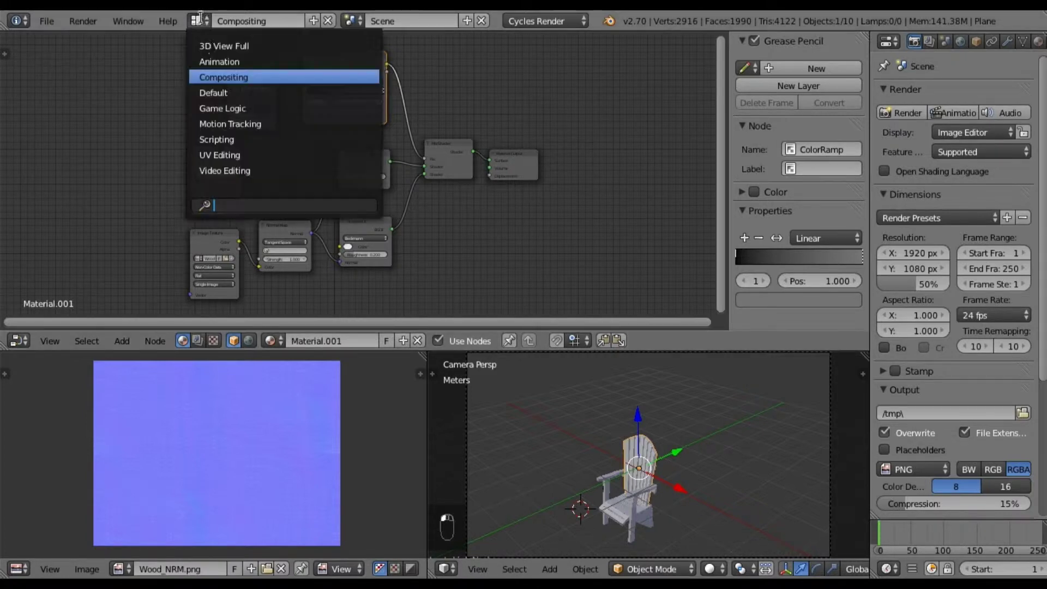
pyautogui.click(228, 94)
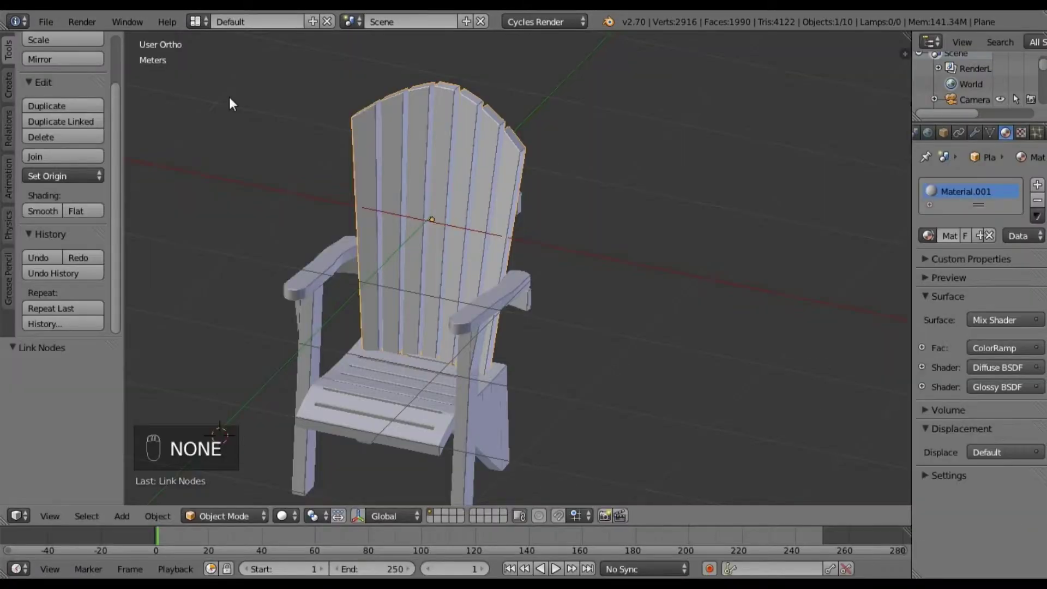
pyautogui.rightClick(618, 32)
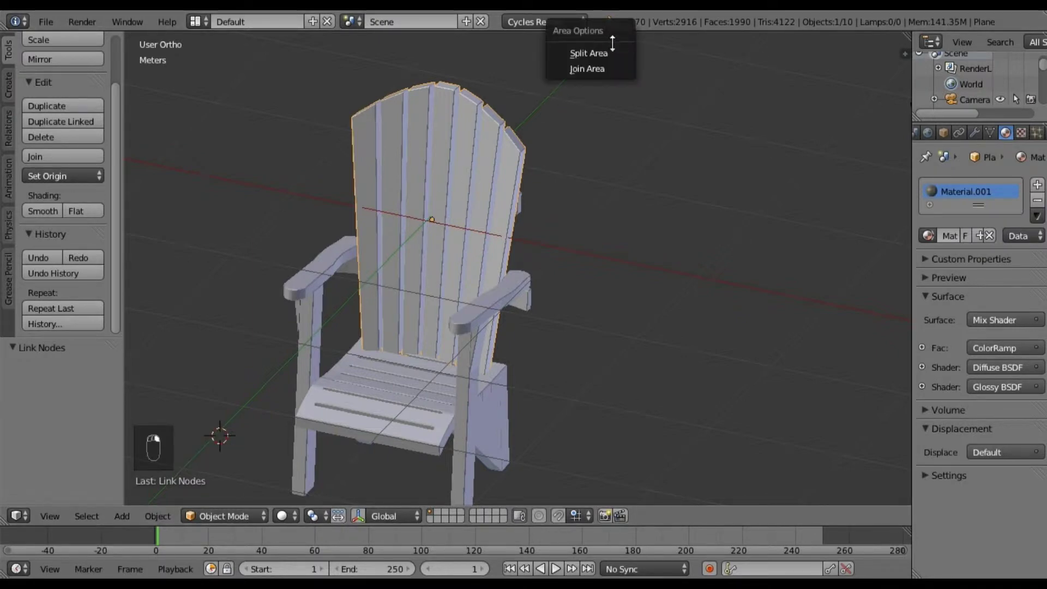
pyautogui.click(597, 51)
pyautogui.click(602, 63)
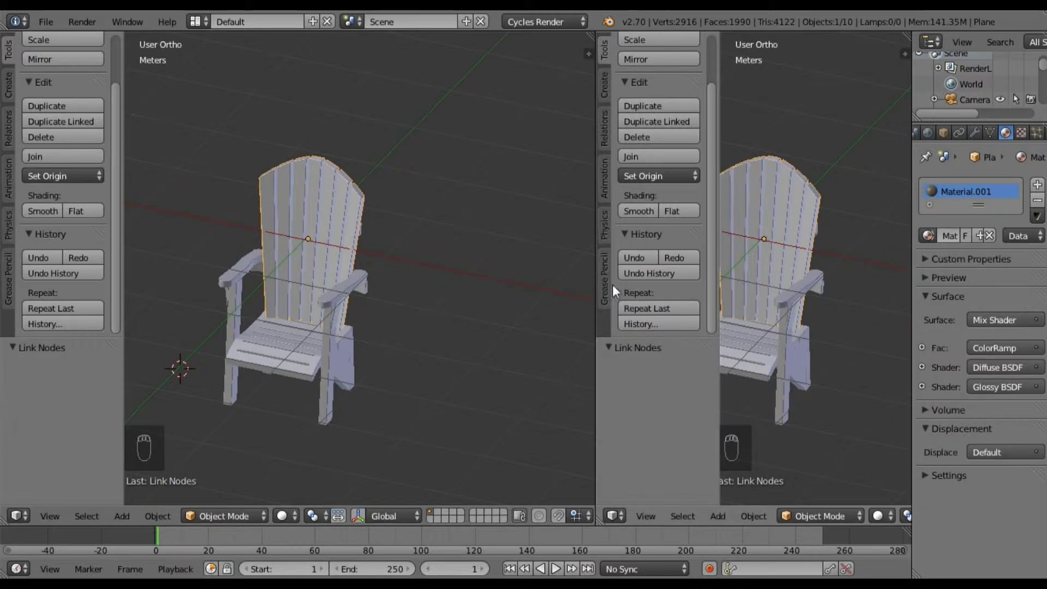
# Turn the narrower new area into a UV/Image Editor and display the whole Wood.jpg texture in it
pyautogui.click(619, 518)
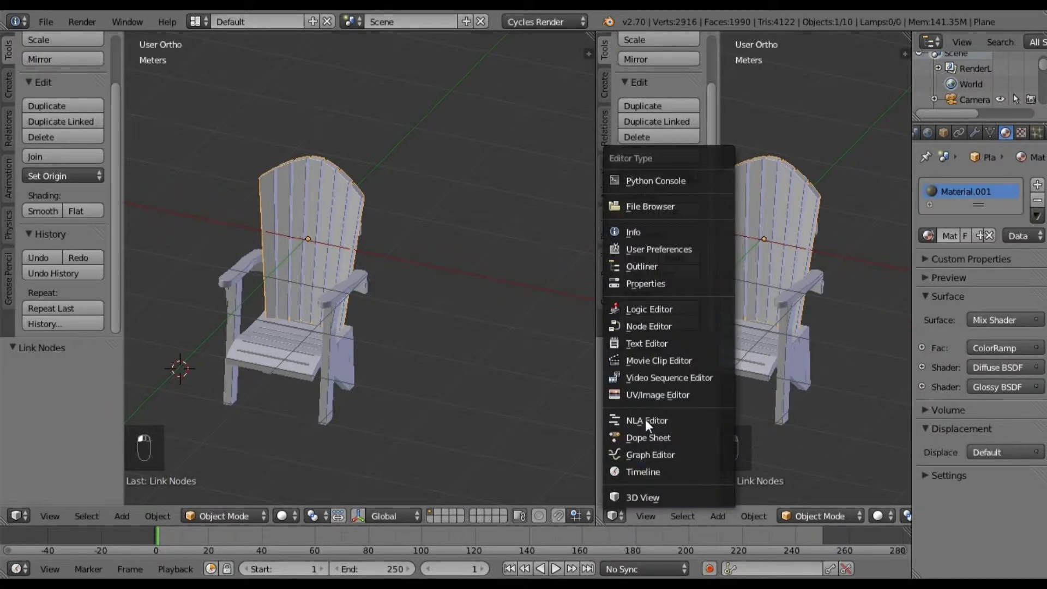
pyautogui.click(646, 393)
pyautogui.scroll(-3, 681, 336)
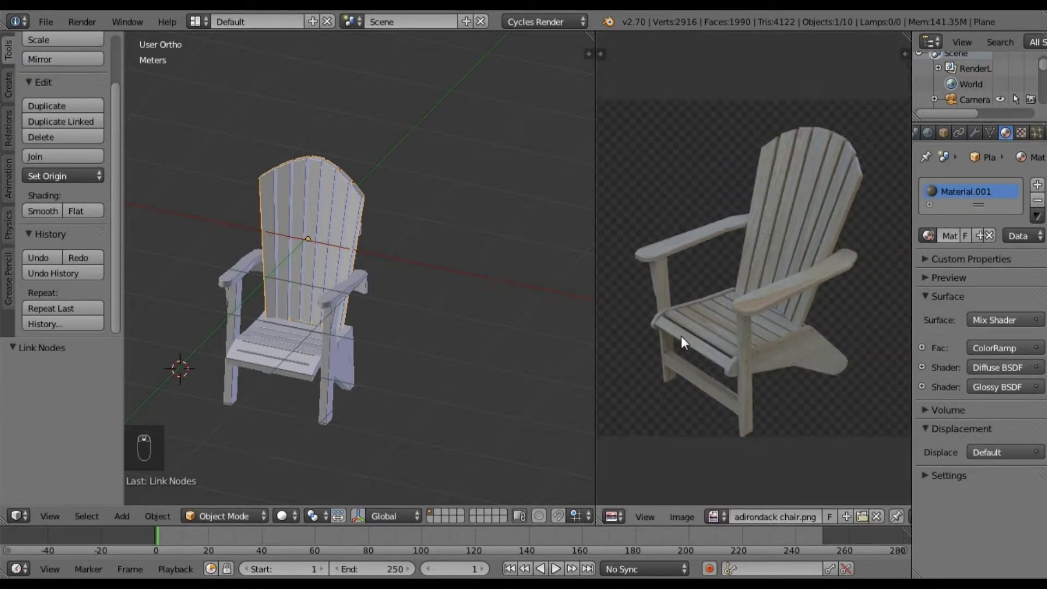
pyautogui.scroll(-1, 681, 335)
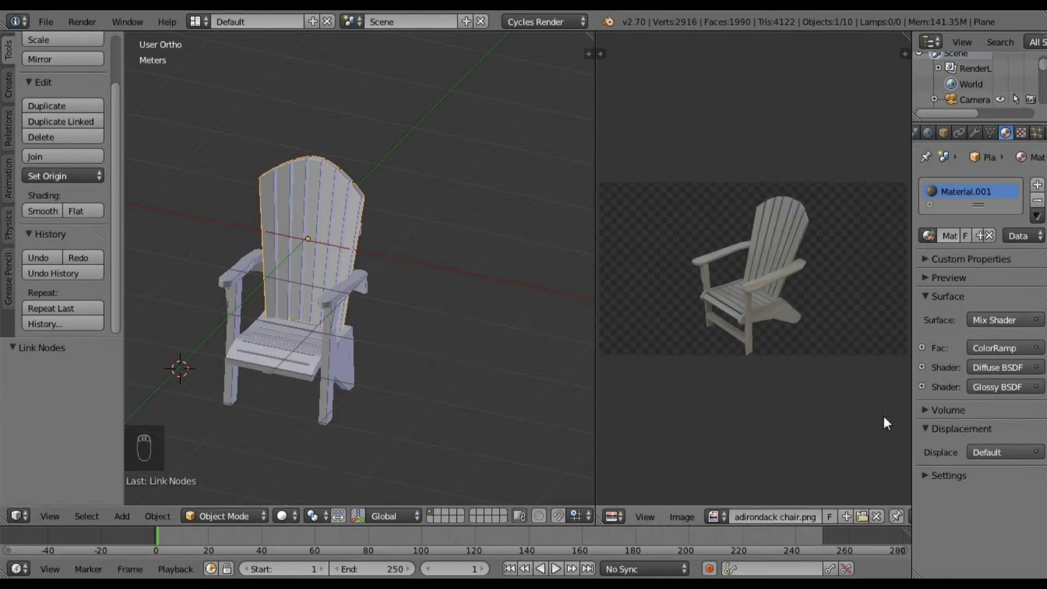
pyautogui.click(714, 516)
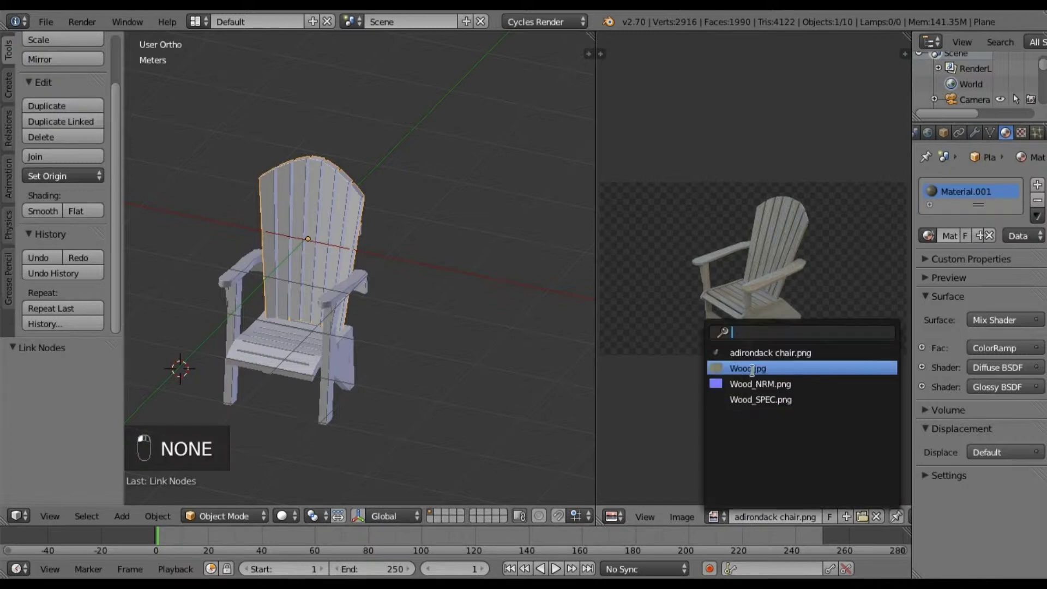
pyautogui.press('Return')
pyautogui.scroll(-6, 696, 299)
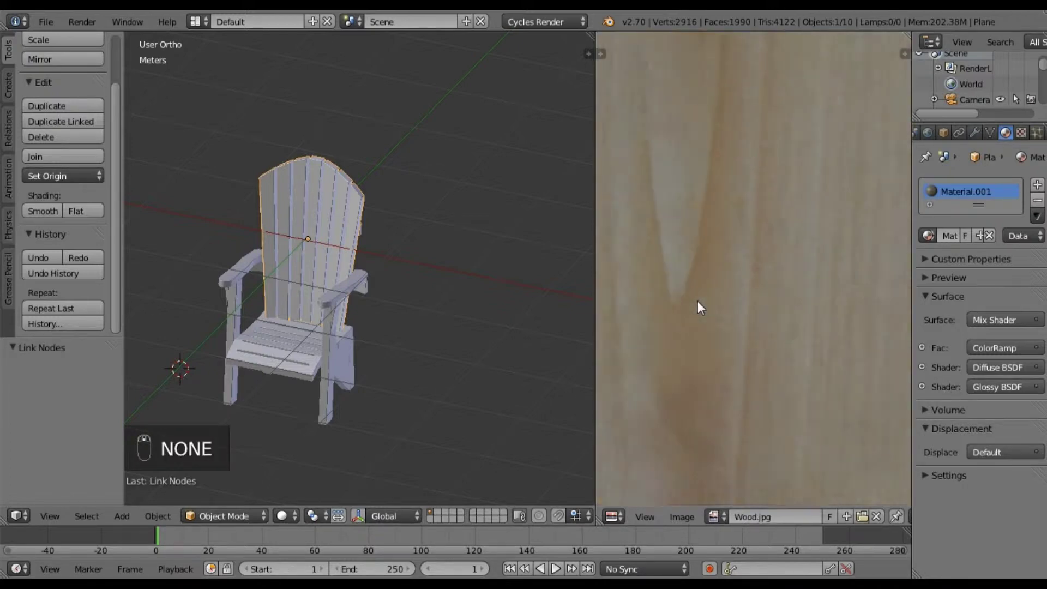
pyautogui.scroll(1, 697, 301)
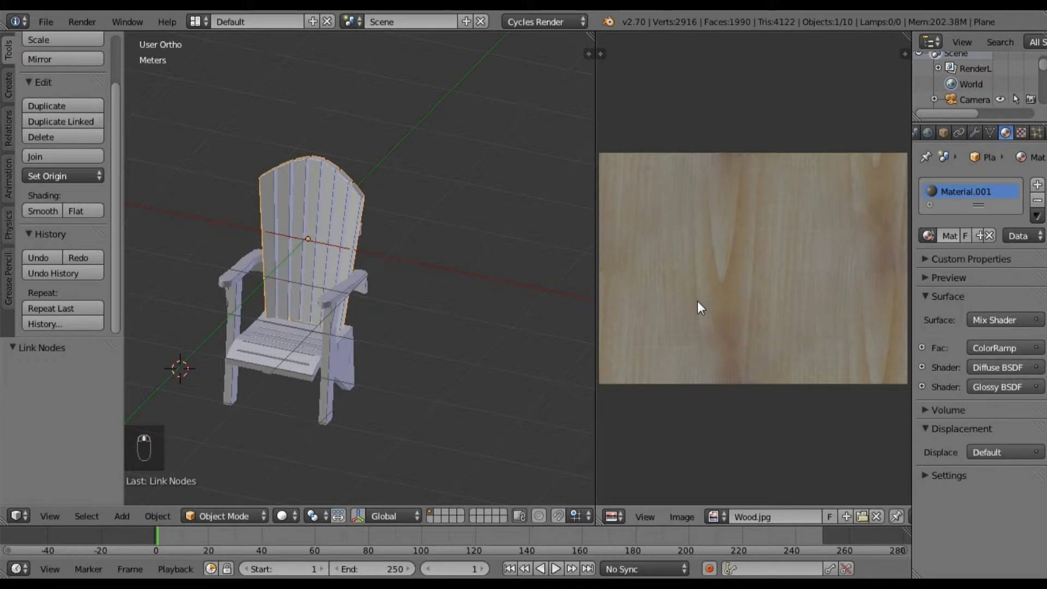
pyautogui.moveTo(368, 342); pyautogui.dragTo(387, 315, button='middle')
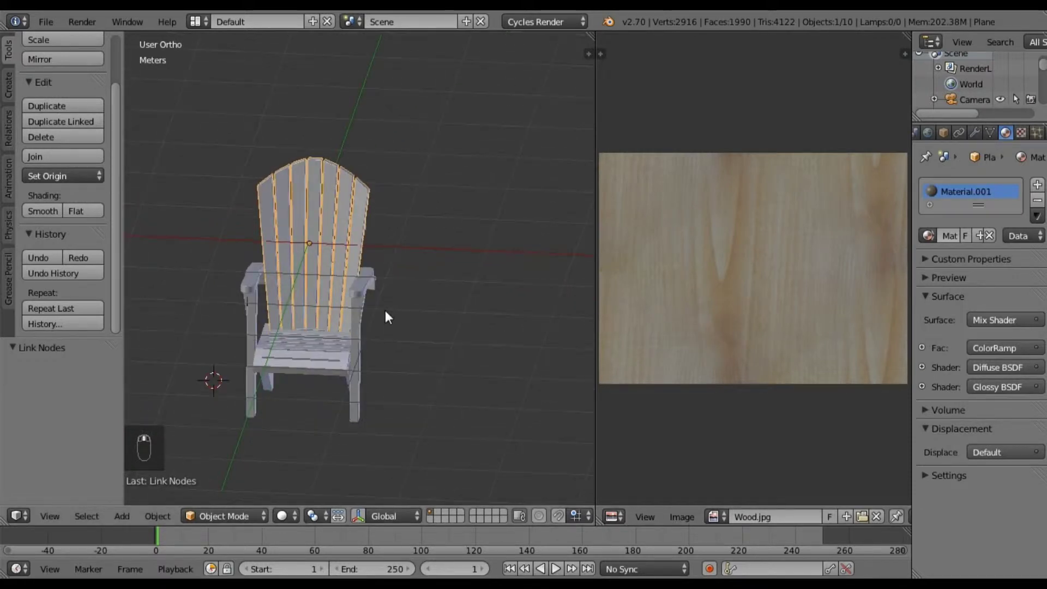
# Rename the chair back's material to Wood
pyautogui.press('KP_1')
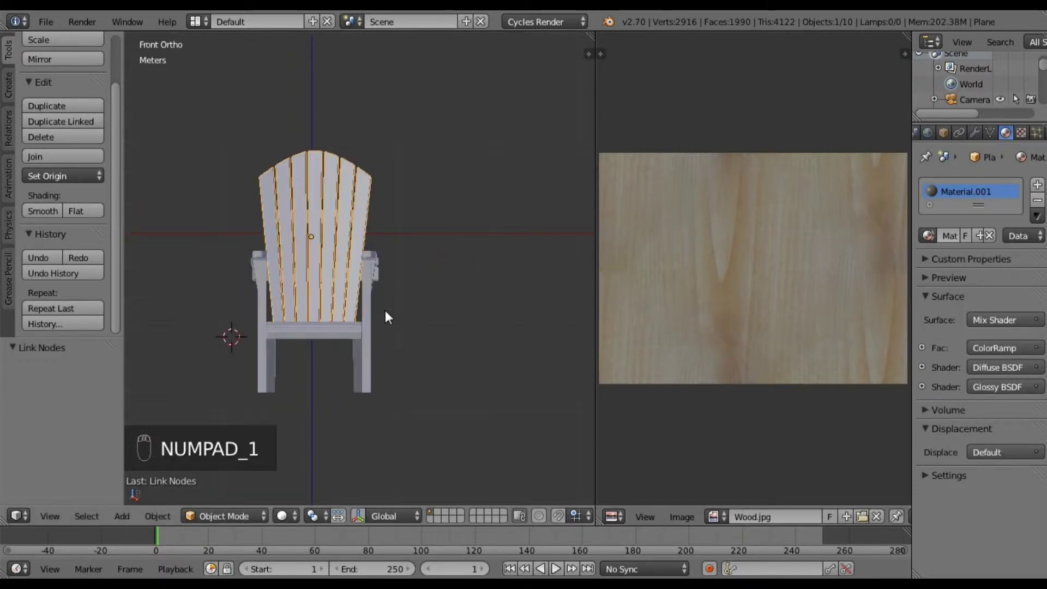
pyautogui.doubleClick(953, 188)
pyautogui.press('BackSpace')
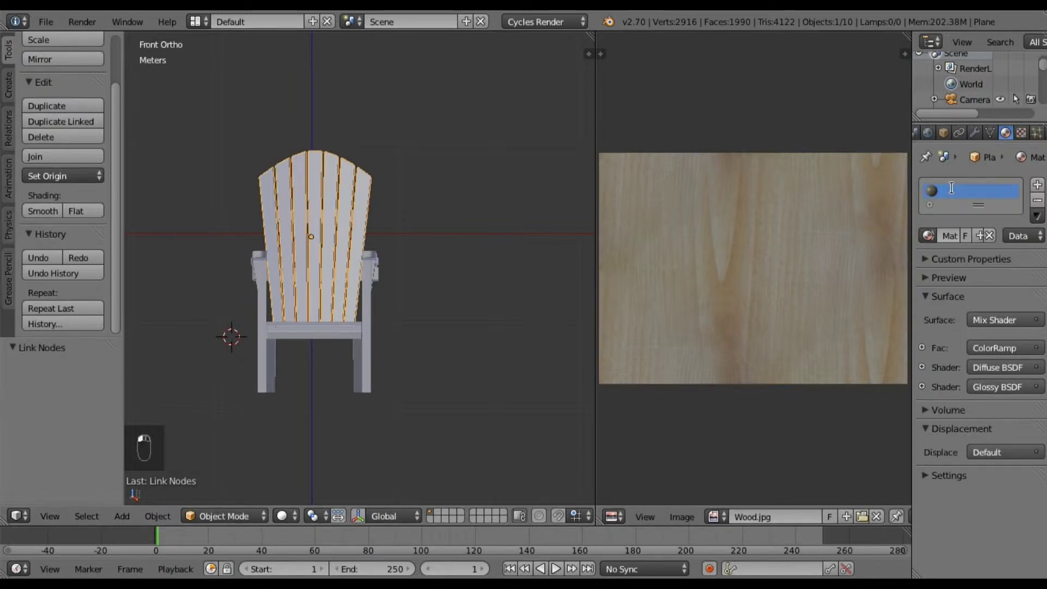
pyautogui.write('Wood')
pyautogui.press('Return')
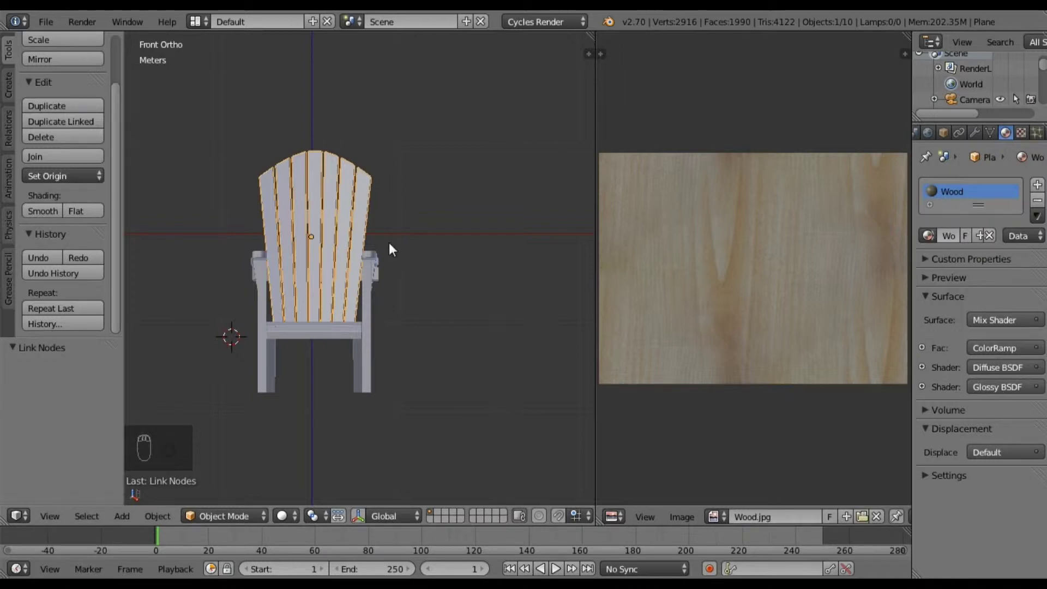
# Apply the scale of the chair back object
pyautogui.scroll(1, 391, 251)
pyautogui.scroll(1, 389, 246)
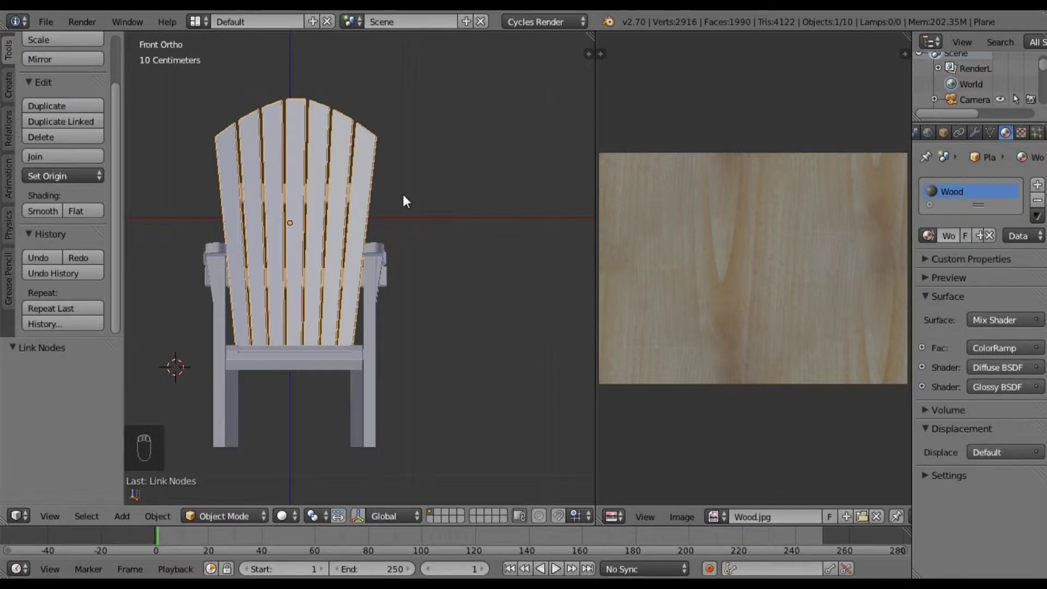
pyautogui.hotkey('ctrl', 'a')
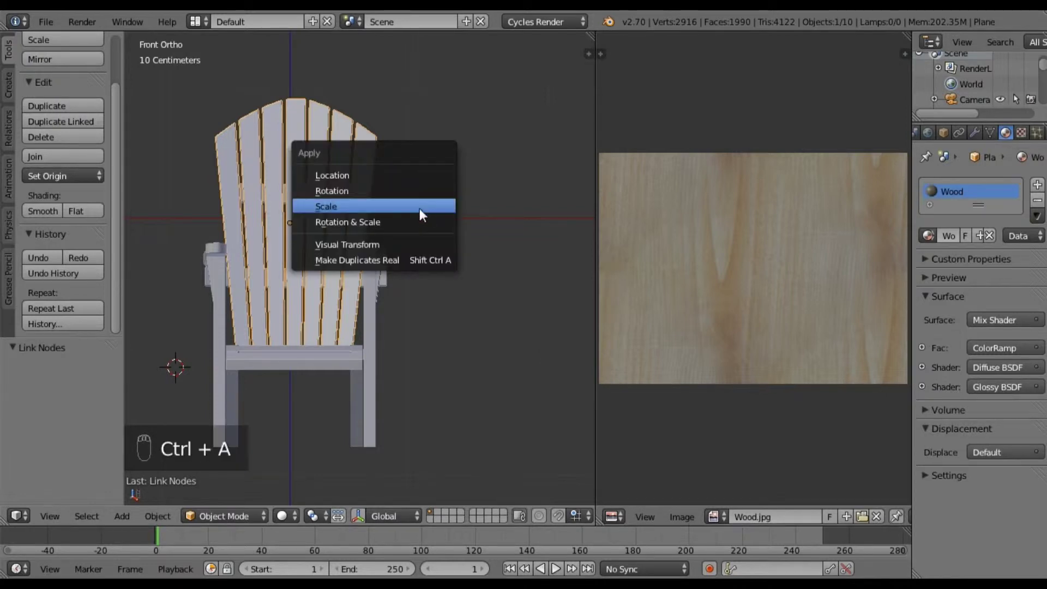
pyautogui.click(421, 205)
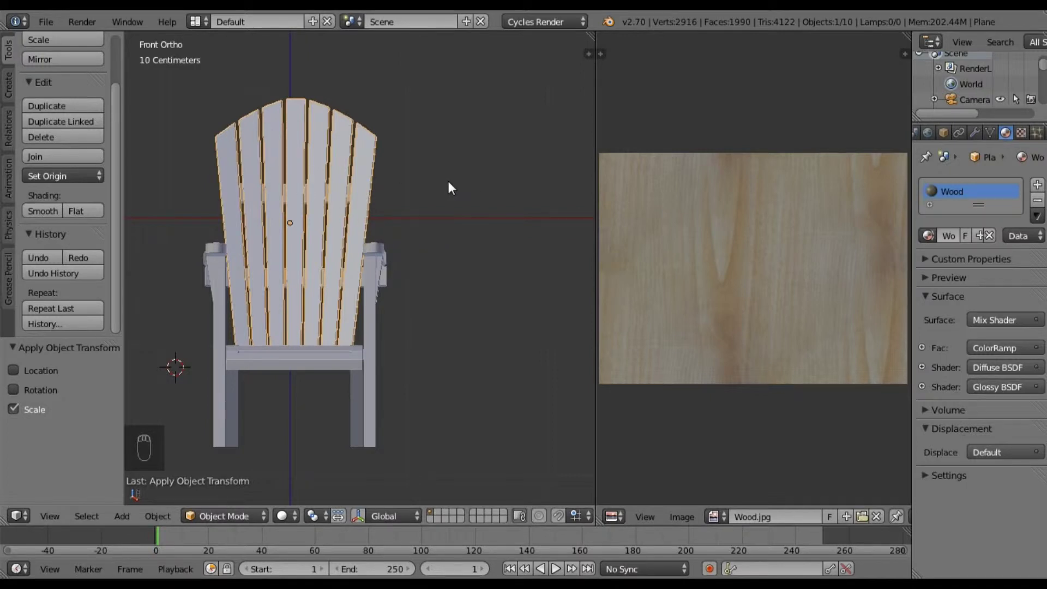
# Isolate the chair back in local view and enter Edit Mode with face selection
pyautogui.press('KP_Divide')
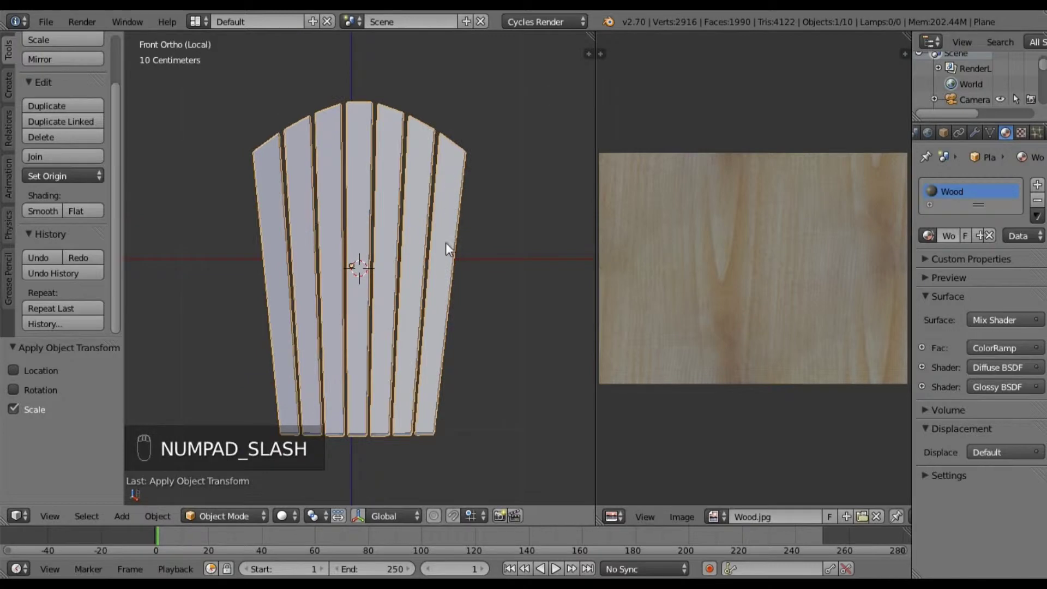
pyautogui.moveTo(446, 242); pyautogui.dragTo(443, 293, button='middle')
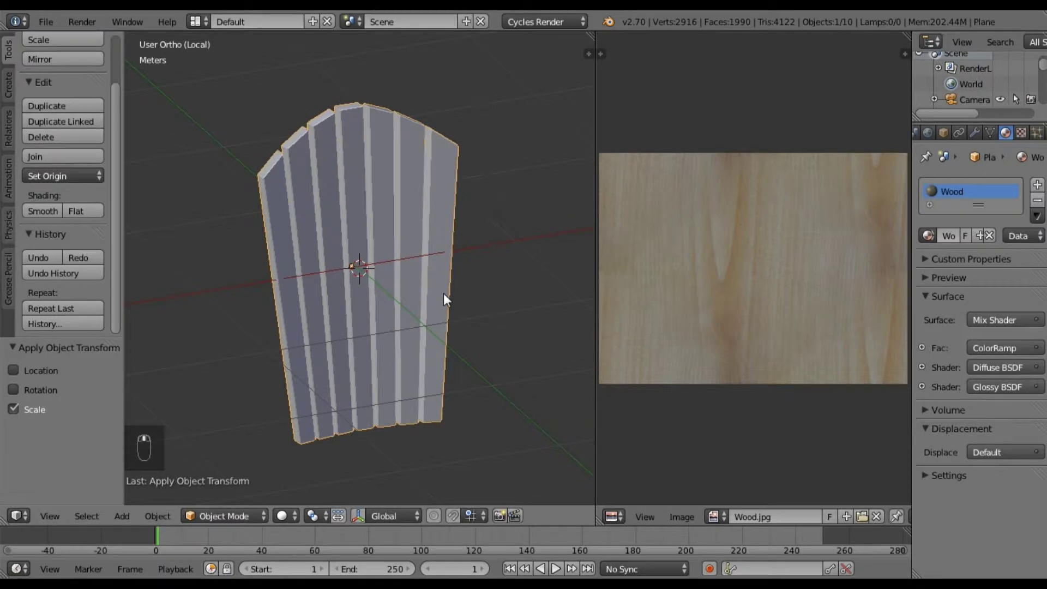
pyautogui.press('Tab')
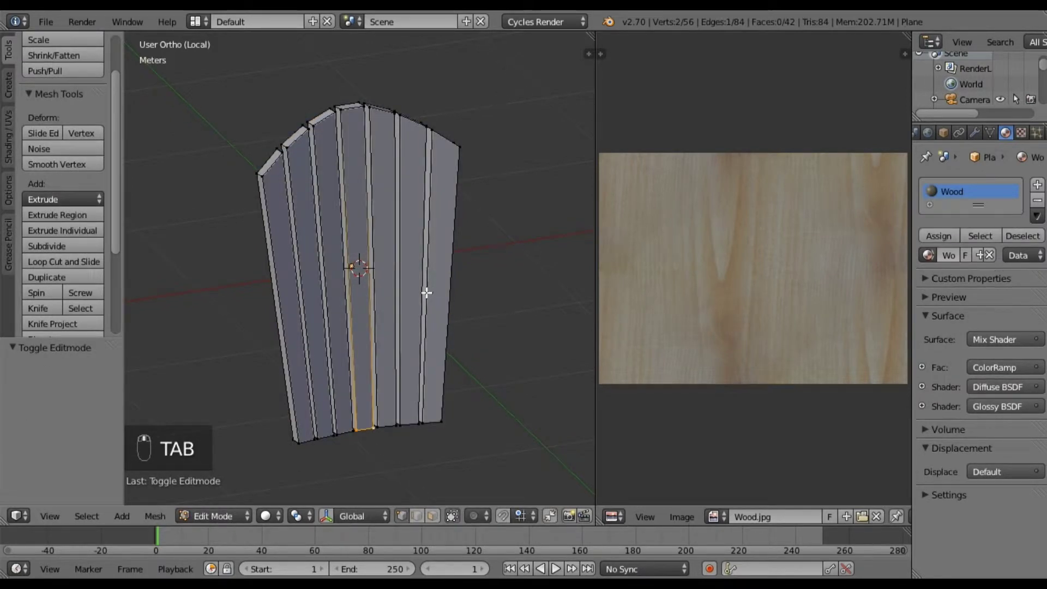
pyautogui.moveTo(428, 293); pyautogui.dragTo(381, 271, button='middle')
pyautogui.click(433, 515)
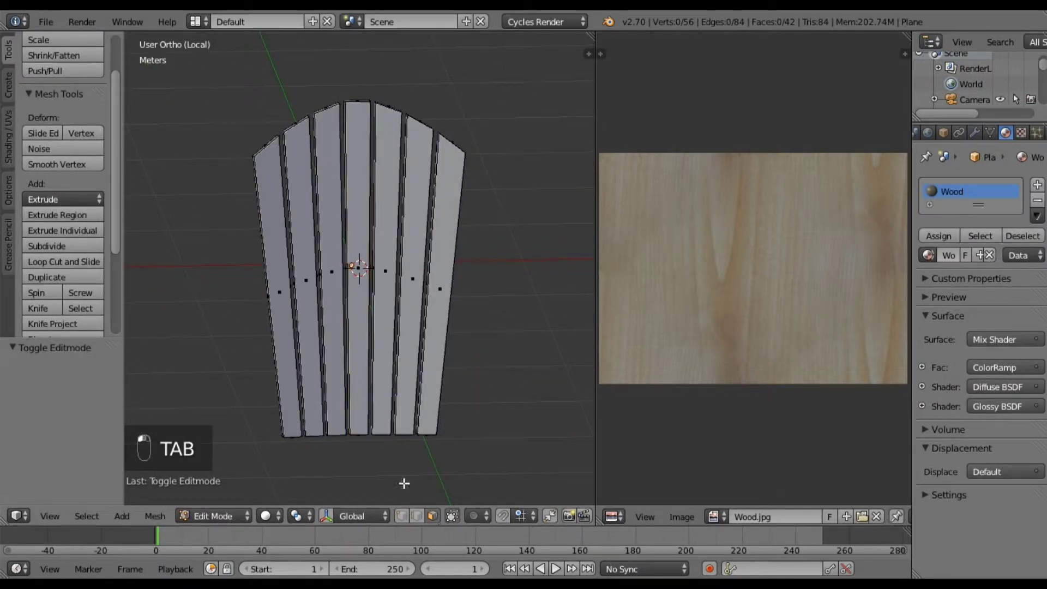
# Select the large front faces of all seven back slats
pyautogui.rightClick(279, 292)
pyautogui.keyDown('shift'); pyautogui.rightClick(306, 280); pyautogui.keyUp('shift')
pyautogui.keyDown('shift'); pyautogui.rightClick(332, 271); pyautogui.keyUp('shift')
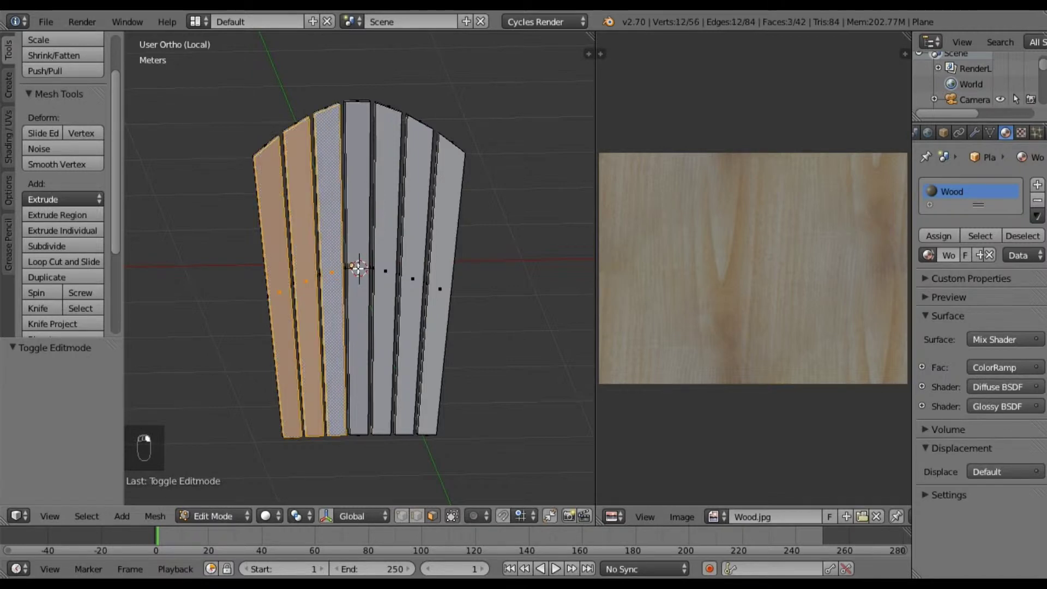
pyautogui.keyDown('shift'); pyautogui.rightClick(359, 268); pyautogui.keyUp('shift')
pyautogui.keyDown('shift'); pyautogui.rightClick(387, 272); pyautogui.keyUp('shift')
pyautogui.keyDown('shift'); pyautogui.rightClick(413, 279); pyautogui.keyUp('shift')
pyautogui.keyDown('shift'); pyautogui.rightClick(442, 280); pyautogui.keyUp('shift')
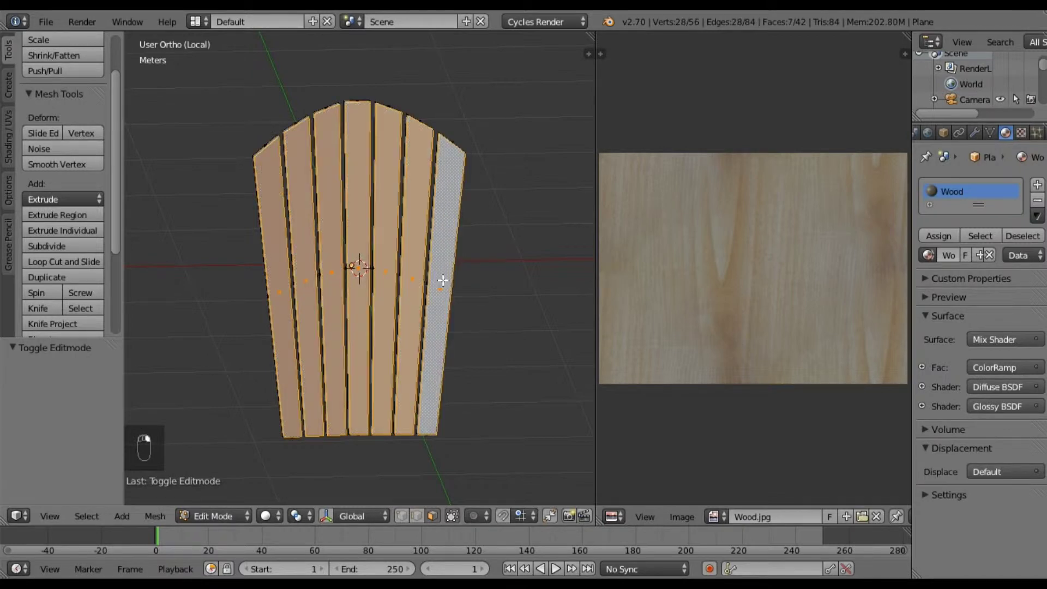
# Add the large rear faces of all seven slats to the selection, working from the back view
pyautogui.press('a')
pyautogui.press('ctrl+KP_1')
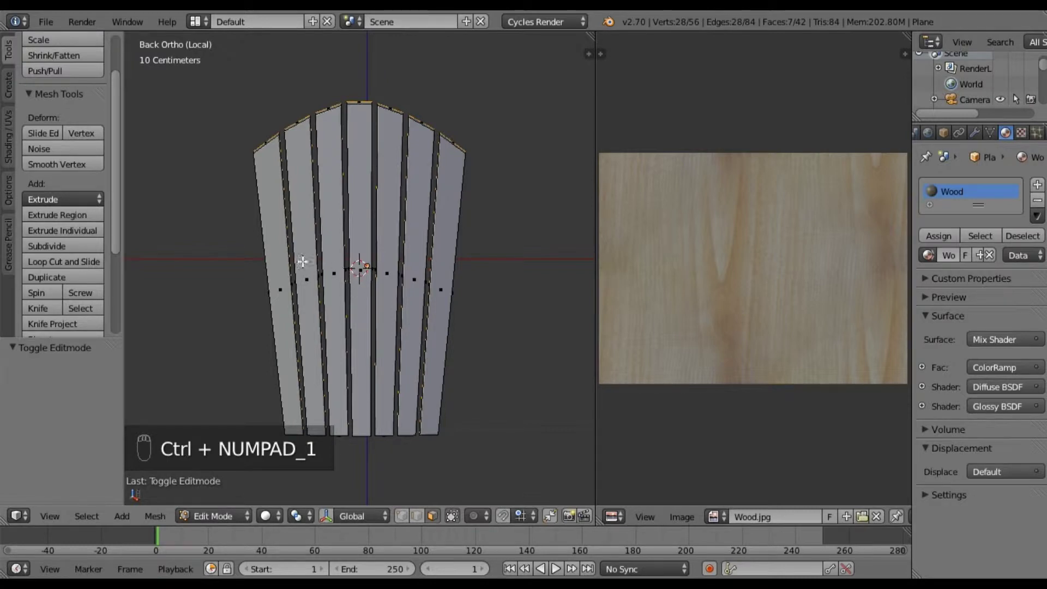
pyautogui.keyDown('shift'); pyautogui.rightClick(281, 250); pyautogui.keyUp('shift')
pyautogui.keyDown('shift'); pyautogui.rightClick(303, 251); pyautogui.keyUp('shift')
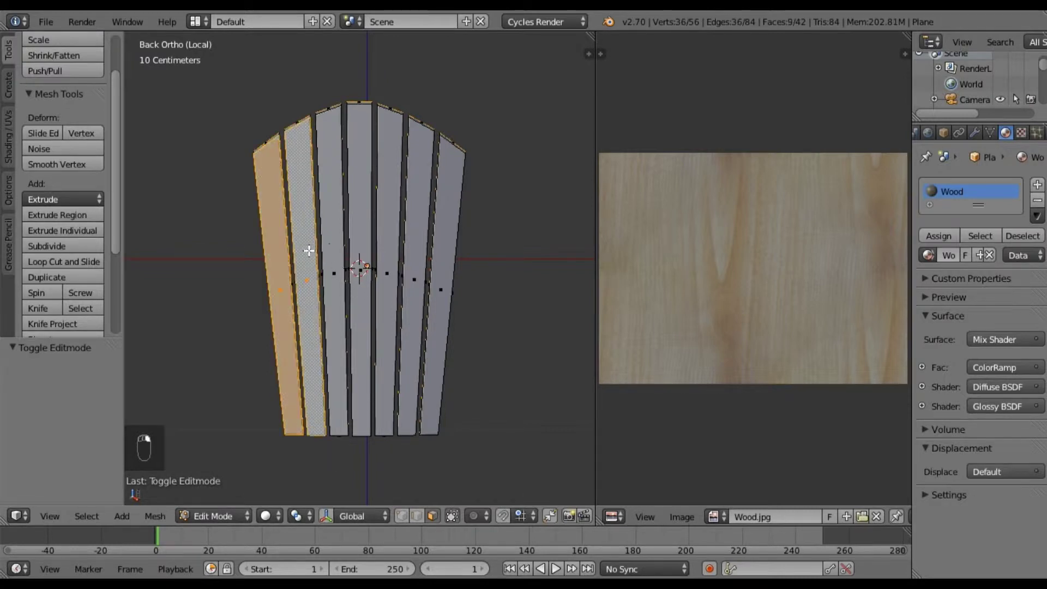
pyautogui.keyDown('shift'); pyautogui.rightClick(332, 251); pyautogui.keyUp('shift')
pyautogui.keyDown('shift'); pyautogui.rightClick(360, 257); pyautogui.keyUp('shift')
pyautogui.keyDown('shift'); pyautogui.rightClick(387, 260); pyautogui.keyUp('shift')
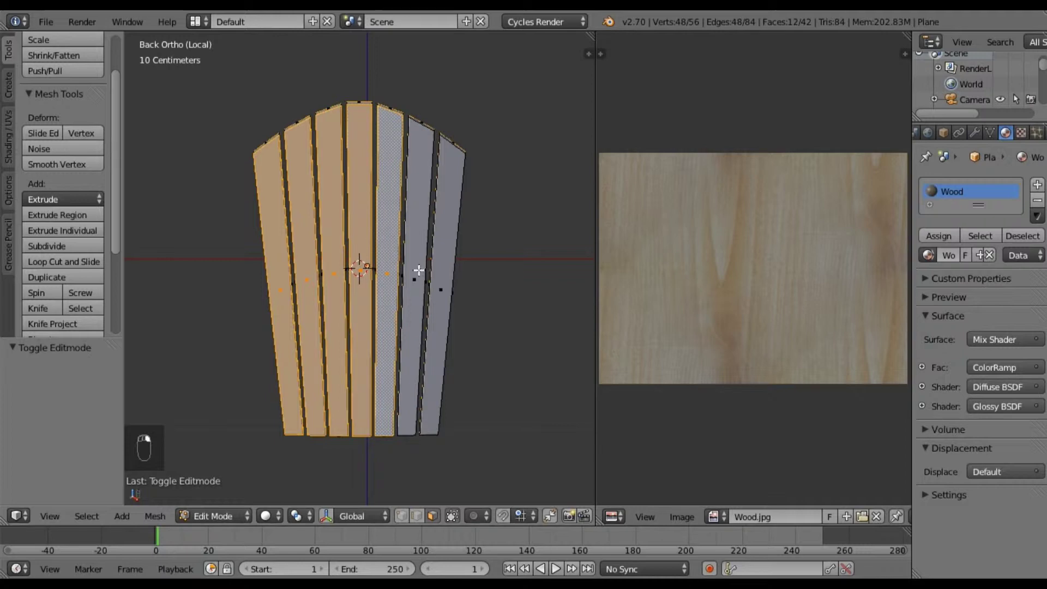
pyautogui.keyDown('shift'); pyautogui.rightClick(419, 270); pyautogui.keyUp('shift')
pyautogui.keyDown('shift'); pyautogui.rightClick(450, 271); pyautogui.keyUp('shift')
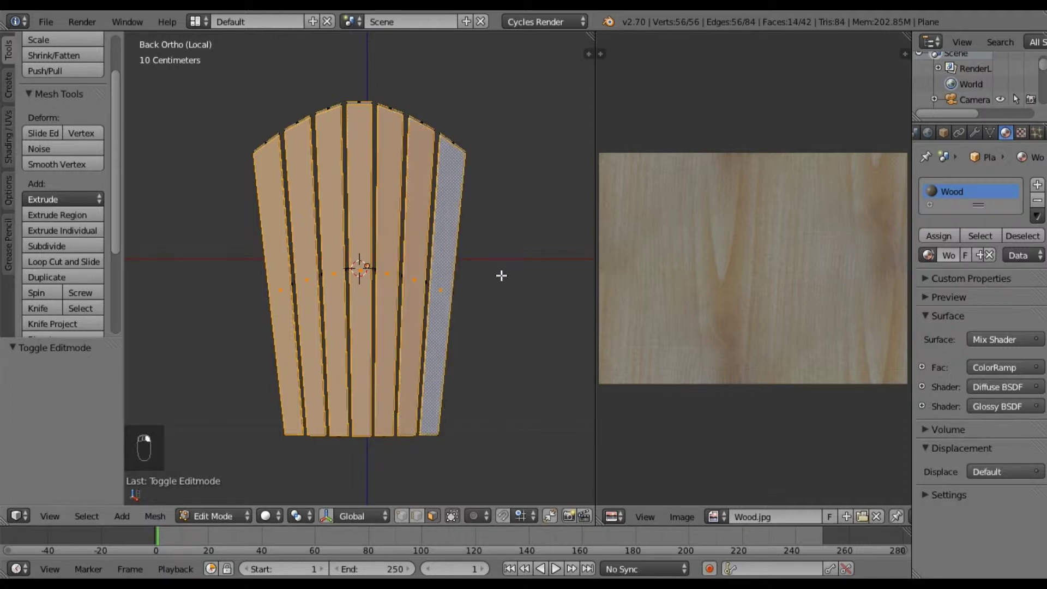
# Unwrap the selected front and rear slat faces and rotate their UV islands by 90°
pyautogui.press('u')
pyautogui.click(501, 275)
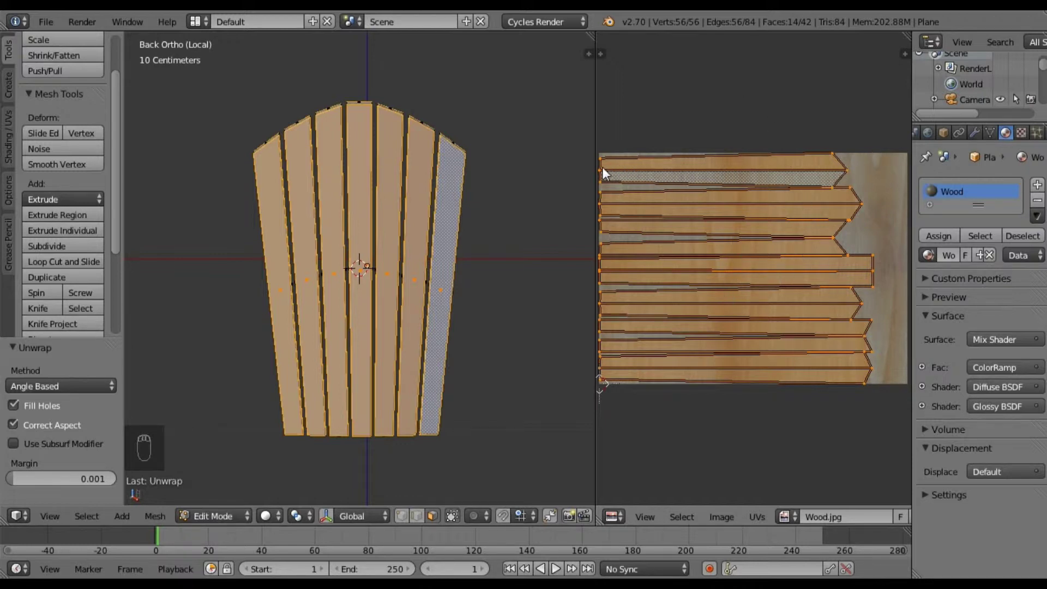
pyautogui.write('r90')
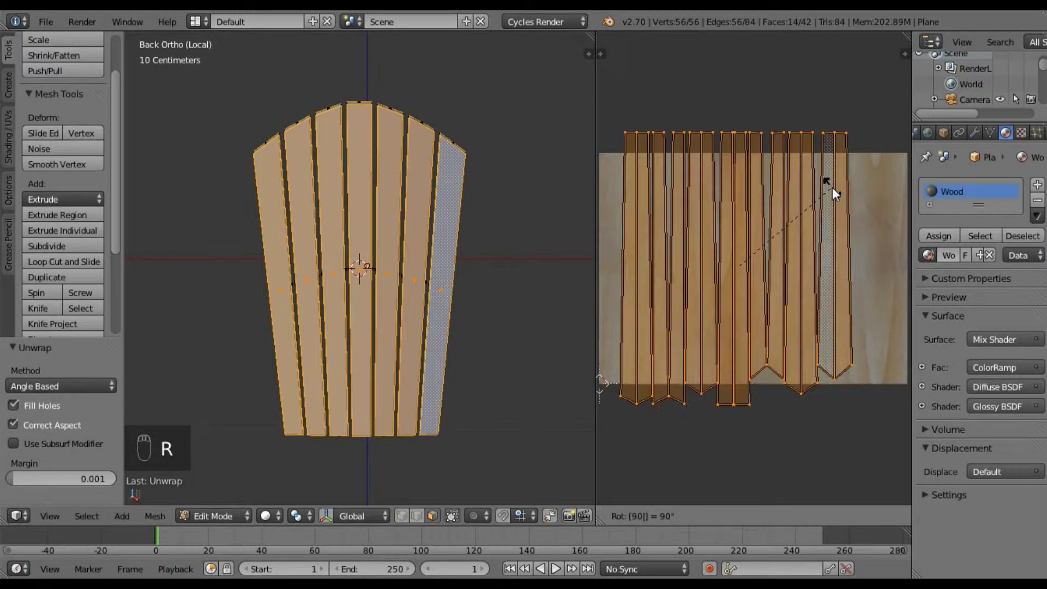
pyautogui.press('Return')
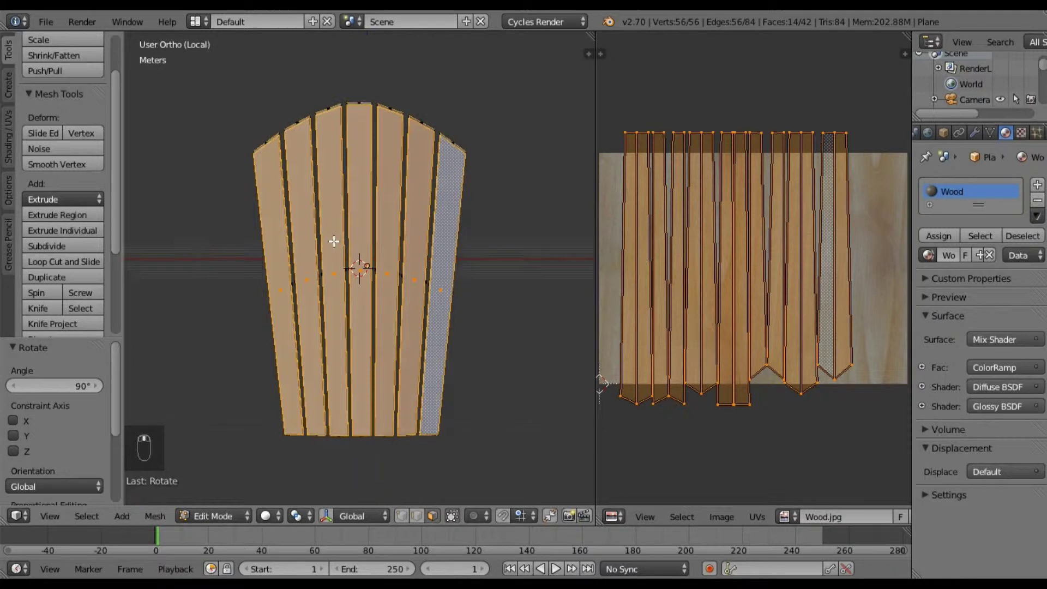
# Select only the small top end faces of the seven slats
pyautogui.moveTo(333, 240); pyautogui.dragTo(346, 294, button='middle')
pyautogui.rightClick(268, 172)
pyautogui.keyDown('shift'); pyautogui.rightClick(307, 159); pyautogui.keyUp('shift')
pyautogui.keyDown('shift'); pyautogui.rightClick(332, 147); pyautogui.keyUp('shift')
pyautogui.keyDown('shift'); pyautogui.rightClick(362, 140); pyautogui.keyUp('shift')
pyautogui.keyDown('shift'); pyautogui.rightClick(400, 143); pyautogui.keyUp('shift')
pyautogui.keyDown('shift'); pyautogui.rightClick(424, 149); pyautogui.keyUp('shift')
pyautogui.keyDown('shift'); pyautogui.rightClick(457, 158); pyautogui.keyUp('shift')
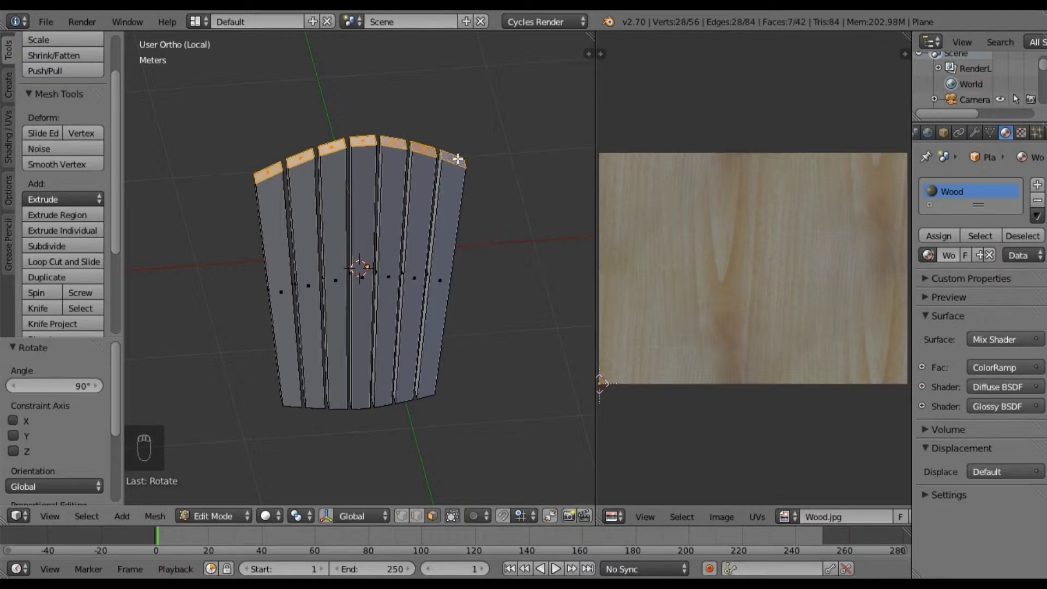
# Add the seven bottom end faces of the slats to the selection and unwrap all the end faces
pyautogui.press('ctrl+KP_7')
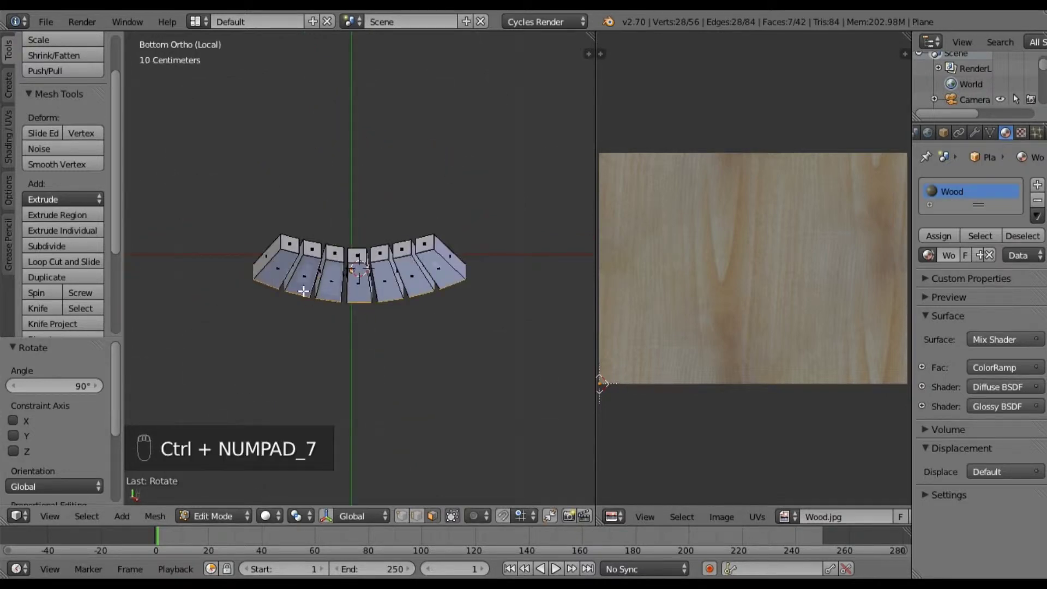
pyautogui.keyDown('shift'); pyautogui.rightClick(288, 244); pyautogui.keyUp('shift')
pyautogui.keyDown('shift'); pyautogui.rightClick(312, 248); pyautogui.keyUp('shift')
pyautogui.keyDown('shift'); pyautogui.rightClick(334, 253); pyautogui.keyUp('shift')
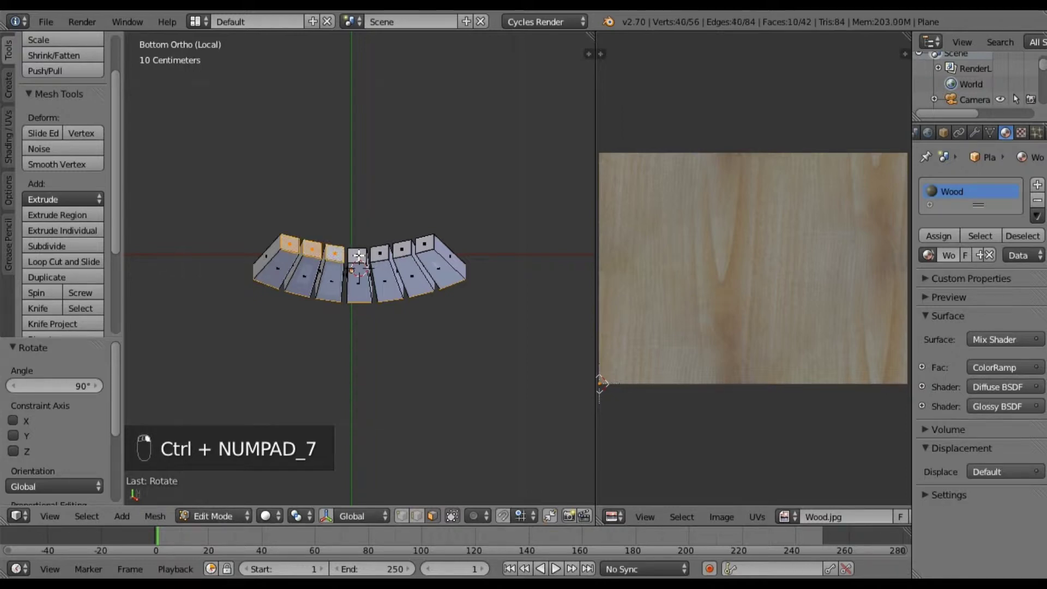
pyautogui.keyDown('shift'); pyautogui.rightClick(357, 255); pyautogui.keyUp('shift')
pyautogui.keyDown('shift'); pyautogui.rightClick(379, 252); pyautogui.keyUp('shift')
pyautogui.keyDown('shift'); pyautogui.rightClick(408, 248); pyautogui.keyUp('shift')
pyautogui.keyDown('shift'); pyautogui.rightClick(429, 245); pyautogui.keyUp('shift')
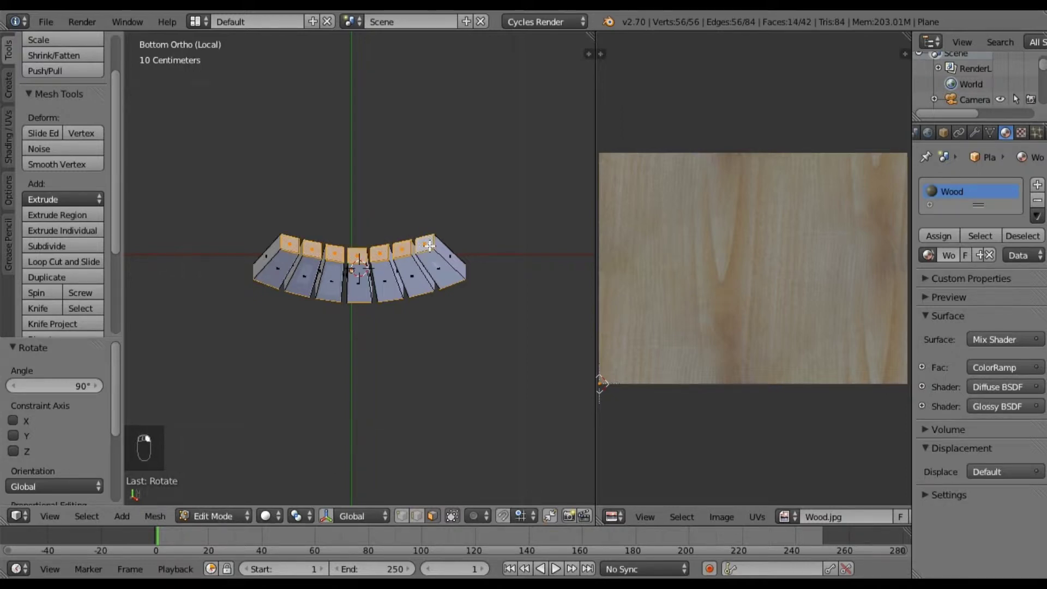
pyautogui.press('u')
pyautogui.click(430, 246)
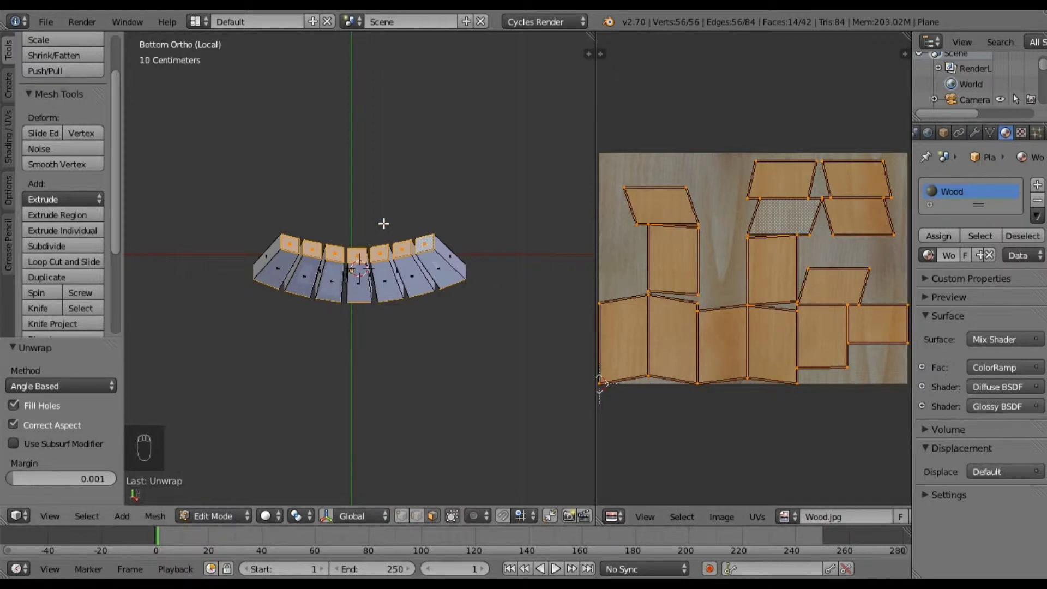
# Check the slats' top end faces one at a time for their UV placement on the wood texture, ending with nothing selected
pyautogui.press('KP_7')
pyautogui.moveTo(346, 325); pyautogui.dragTo(348, 295, button='middle')
pyautogui.press('a')
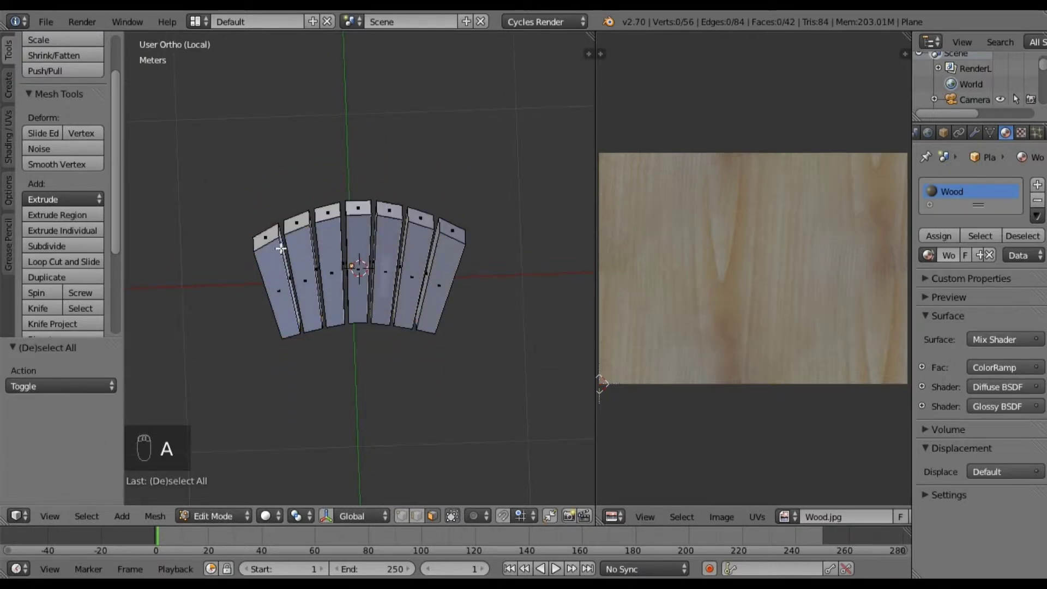
pyautogui.moveTo(287, 245); pyautogui.dragTo(288, 246, button='right')
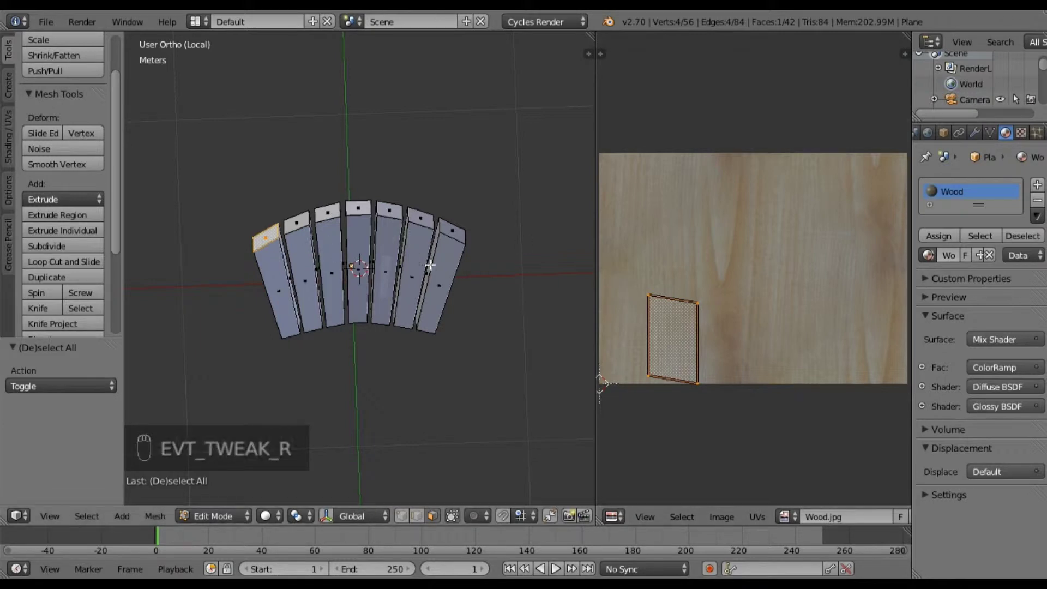
pyautogui.rightClick(458, 236)
pyautogui.rightClick(429, 221)
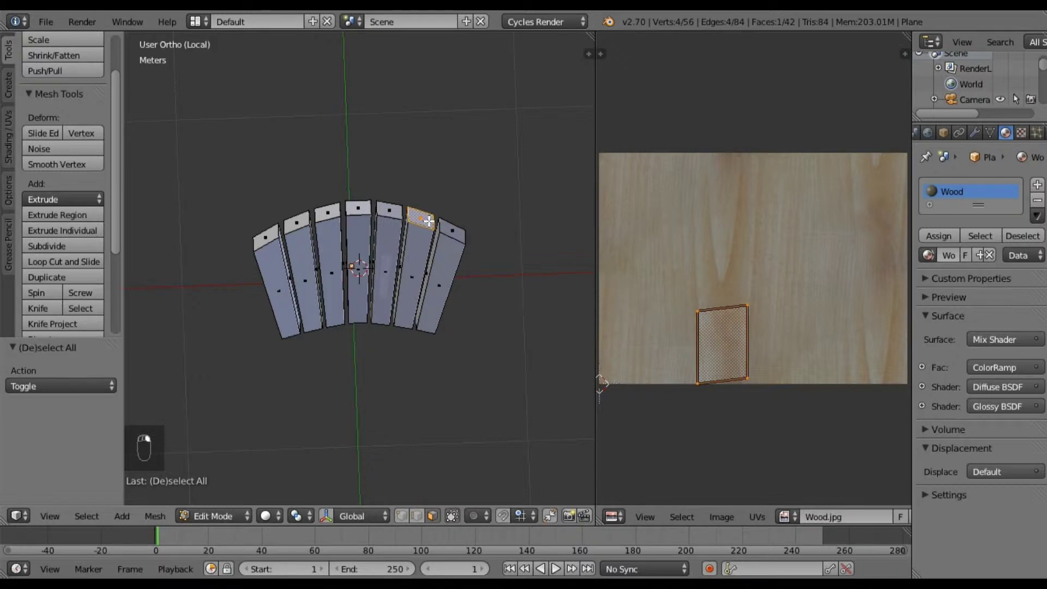
pyautogui.rightClick(306, 223)
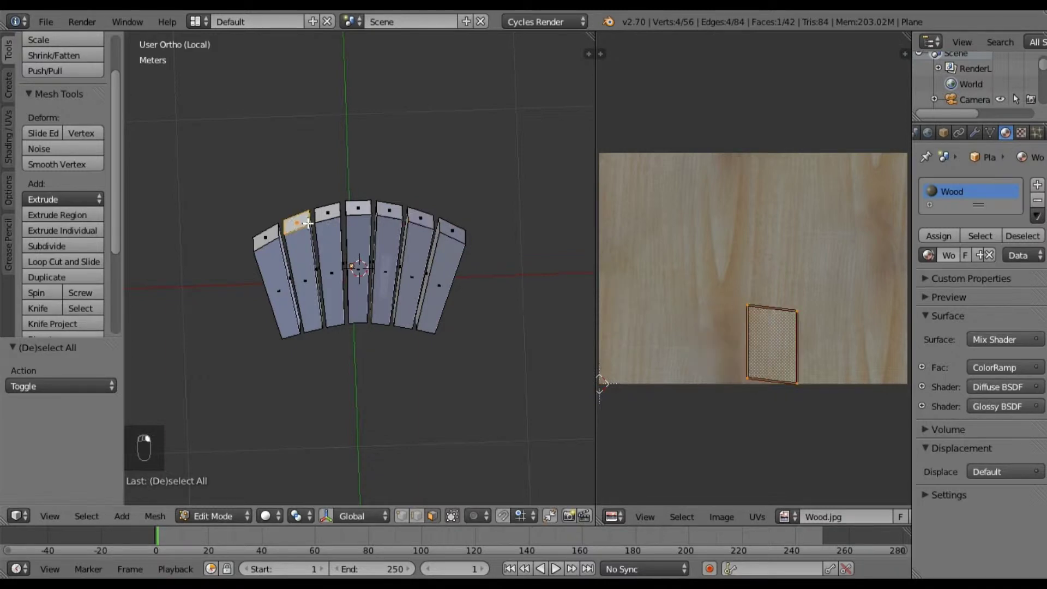
pyautogui.rightClick(338, 213)
pyautogui.rightClick(363, 209)
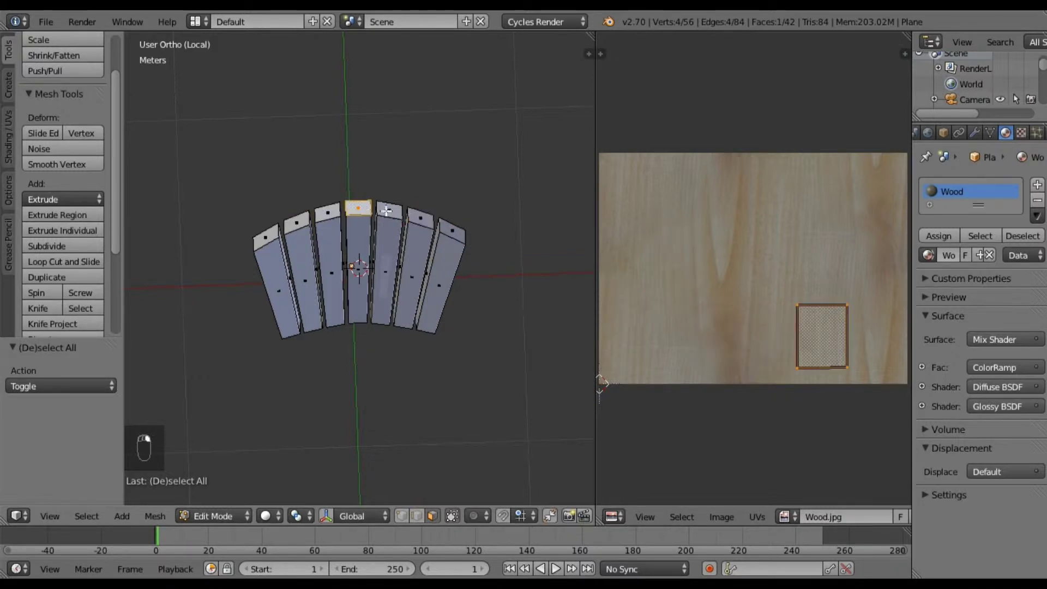
pyautogui.rightClick(387, 211)
pyautogui.press('a')
# Select the narrow long side face on the same side of each of the seven slats
pyautogui.moveTo(369, 289); pyautogui.dragTo(415, 260, button='middle')
pyautogui.scroll(2, 416, 261)
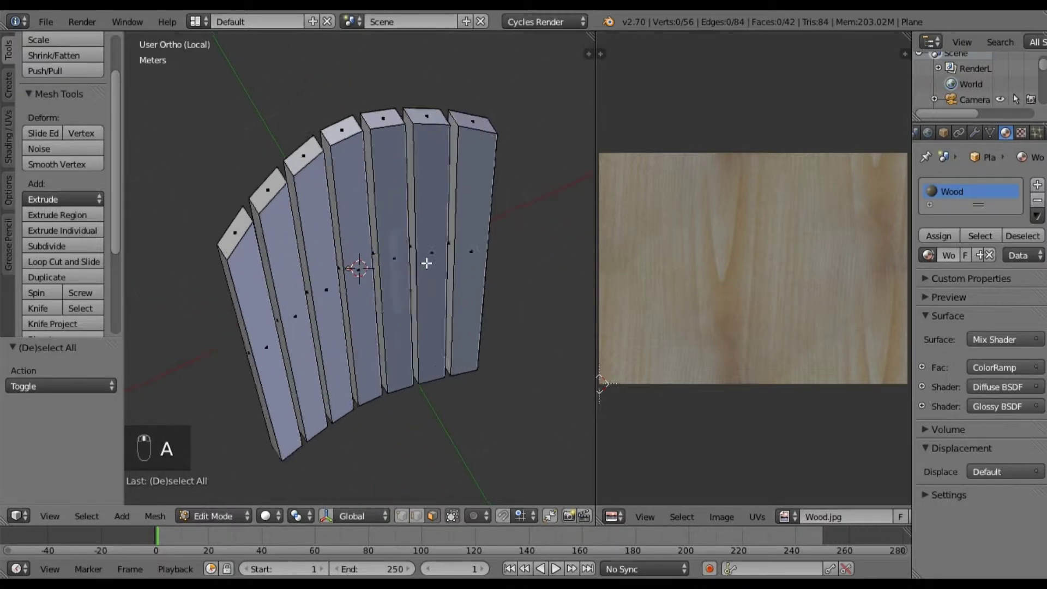
pyautogui.scroll(2, 428, 262)
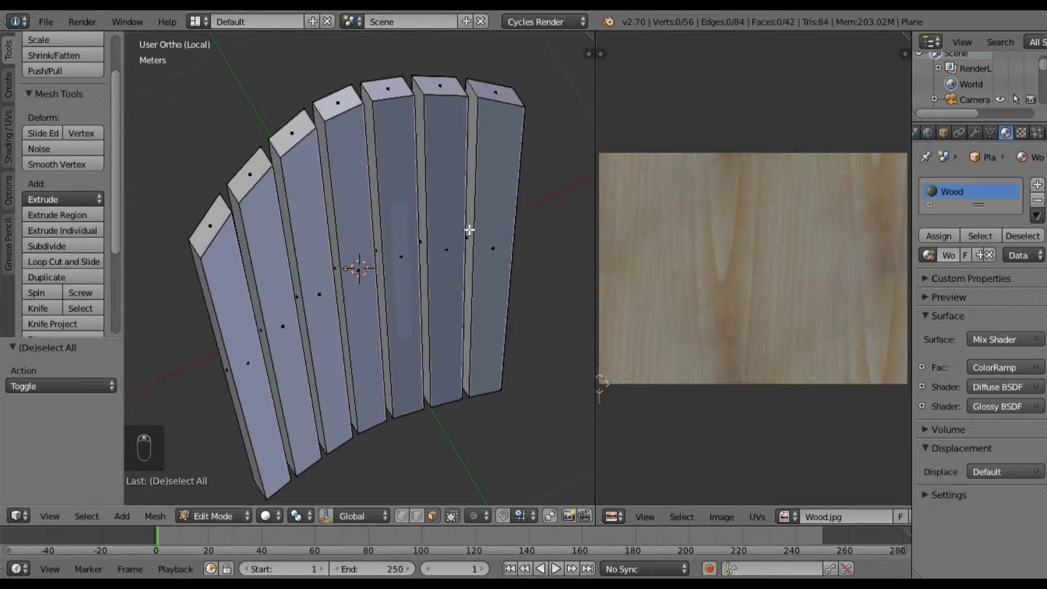
pyautogui.rightClick(469, 229)
pyautogui.moveTo(444, 233); pyautogui.dragTo(427, 231, button='middle')
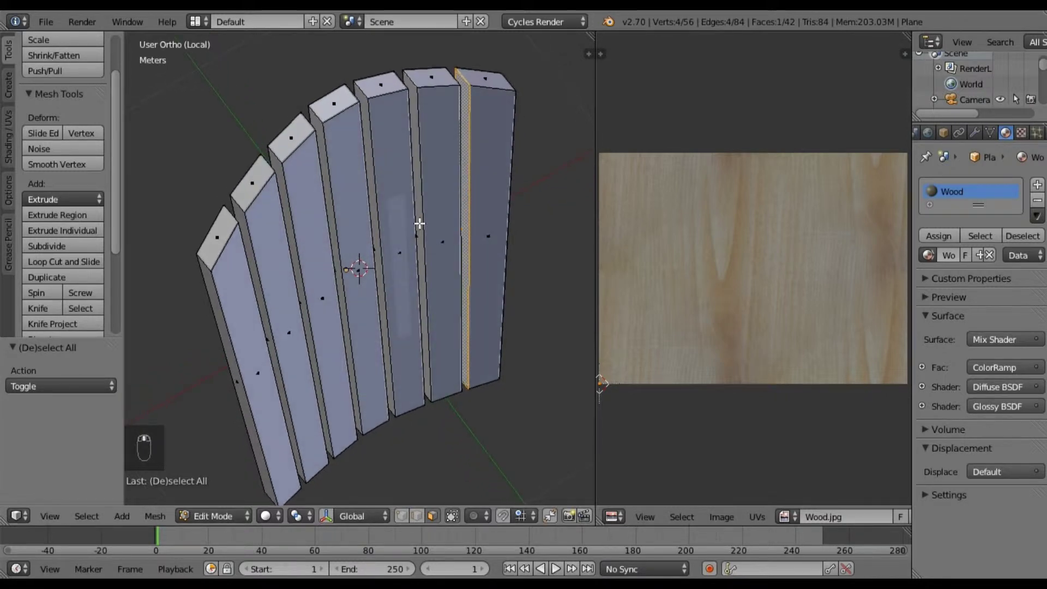
pyautogui.keyDown('shift'); pyautogui.rightClick(418, 222); pyautogui.keyUp('shift')
pyautogui.keyDown('shift'); pyautogui.rightClick(377, 237); pyautogui.keyUp('shift')
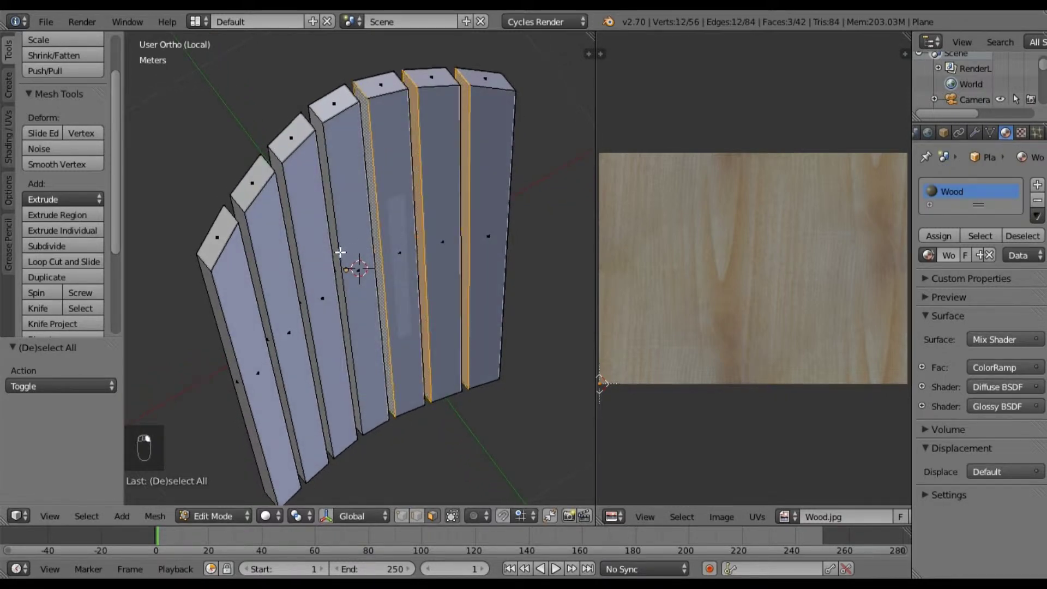
pyautogui.keyDown('shift'); pyautogui.rightClick(337, 254); pyautogui.keyUp('shift')
pyautogui.keyDown('shift'); pyautogui.rightClick(300, 284); pyautogui.keyUp('shift')
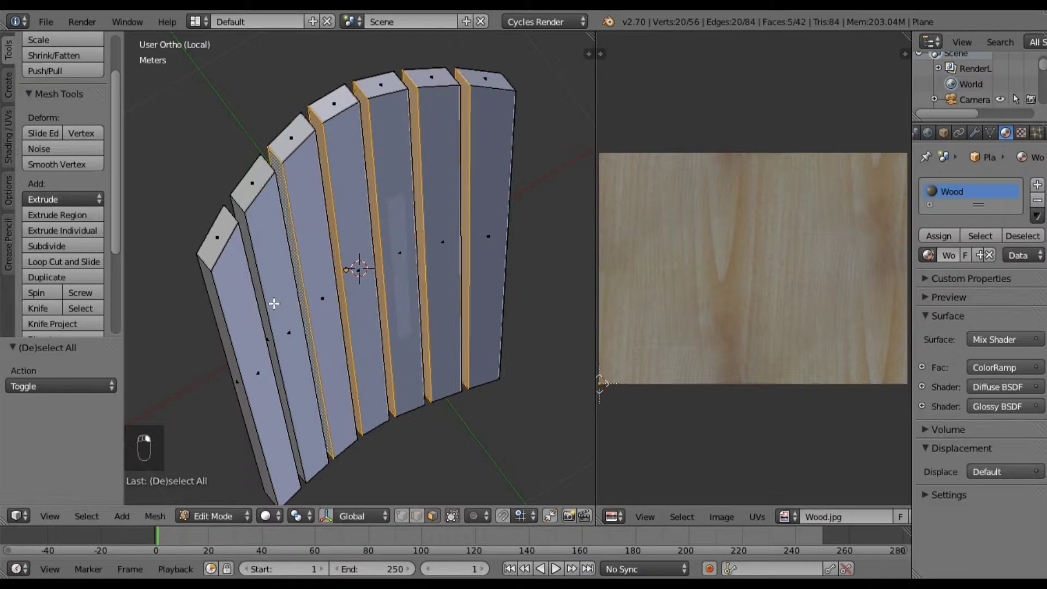
pyautogui.keyDown('shift'); pyautogui.rightClick(264, 310); pyautogui.keyUp('shift')
pyautogui.moveTo(417, 300); pyautogui.dragTo(205, 279, button='middle')
pyautogui.keyDown('shift'); pyautogui.rightClick(234, 342); pyautogui.keyUp('shift')
# Add the narrow long side faces on the opposite side of the seven slats to the selection
pyautogui.keyDown('shift'); pyautogui.rightClick(439, 309); pyautogui.keyUp('shift')
pyautogui.keyDown('shift'); pyautogui.rightClick(438, 299); pyautogui.keyUp('shift')
pyautogui.keyDown('shift'); pyautogui.rightClick(408, 275); pyautogui.keyUp('shift')
pyautogui.keyDown('shift'); pyautogui.rightClick(375, 256); pyautogui.keyUp('shift')
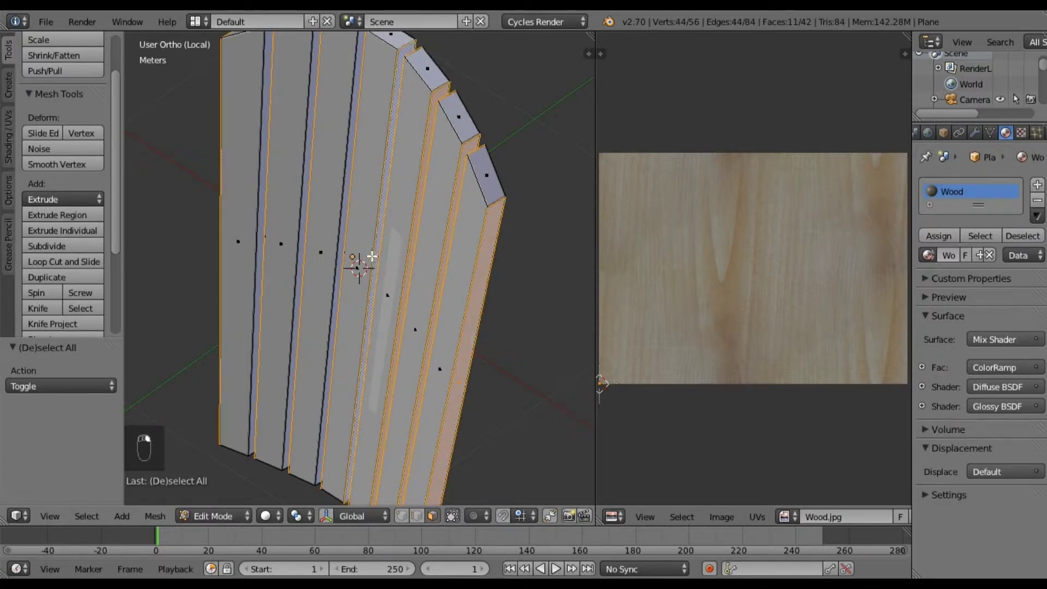
pyautogui.keyDown('shift'); pyautogui.rightClick(341, 246); pyautogui.keyUp('shift')
pyautogui.keyDown('shift'); pyautogui.rightClick(301, 224); pyautogui.keyUp('shift')
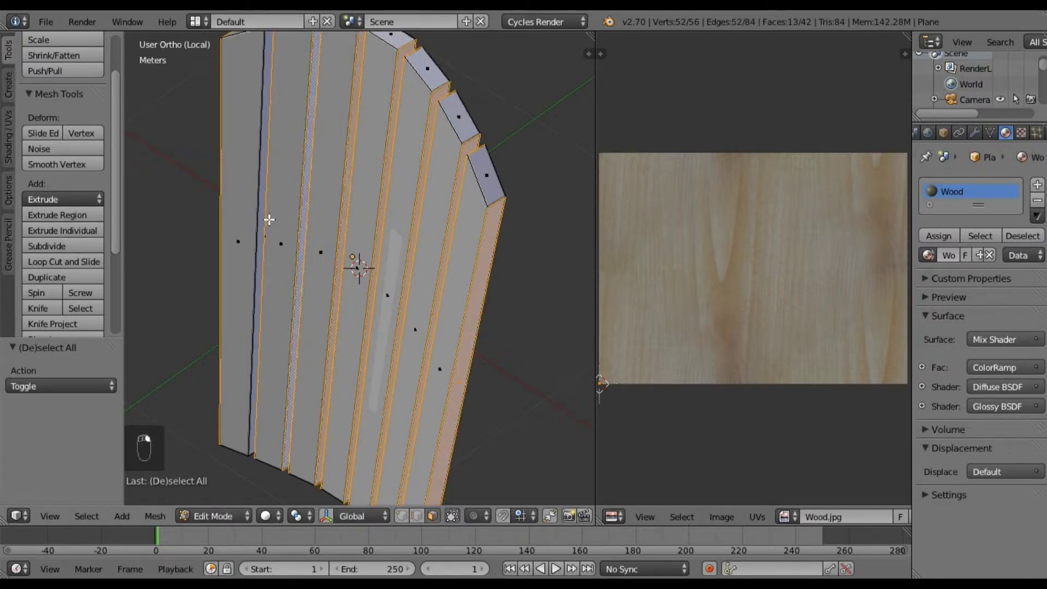
pyautogui.keyDown('shift'); pyautogui.rightClick(263, 215); pyautogui.keyUp('shift')
# Unwrap the slats' long side faces, rotate their UVs 90° on the wood texture, and deselect everything
pyautogui.press('KP_3')
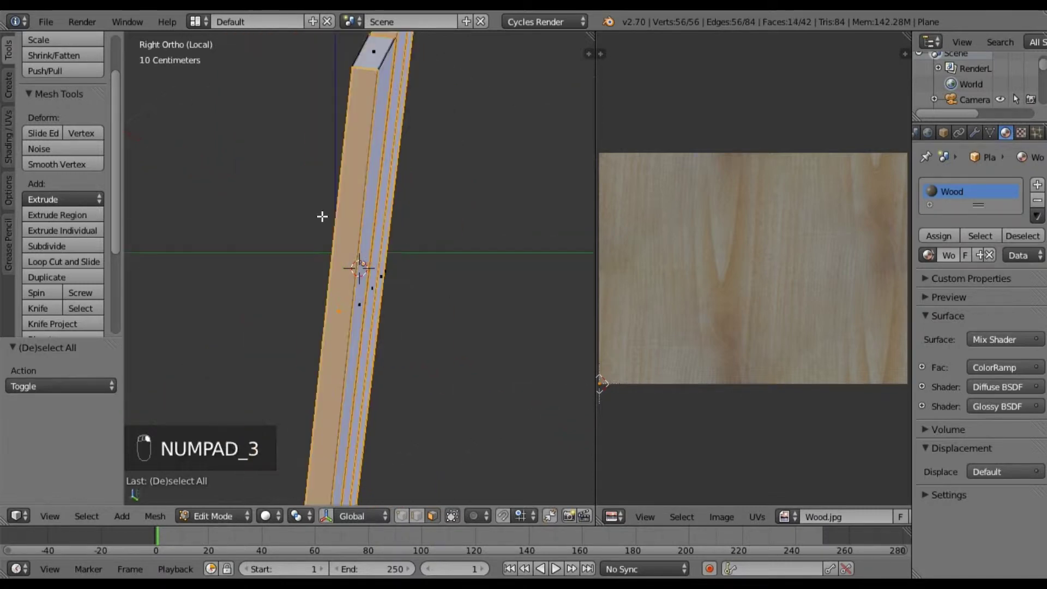
pyautogui.press('u')
pyautogui.click(357, 257)
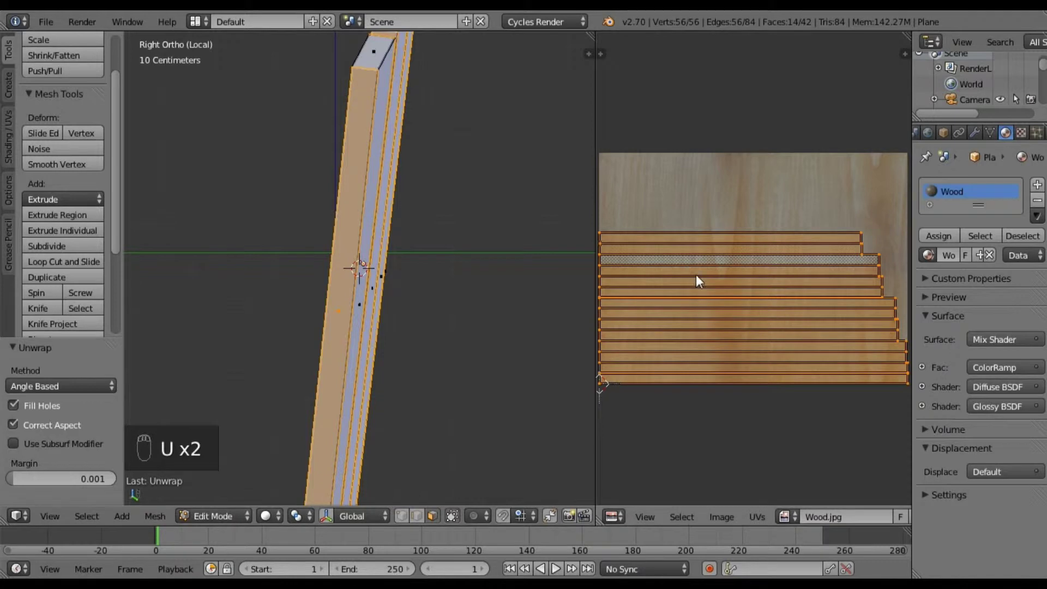
pyautogui.write('r90')
pyautogui.press('Return')
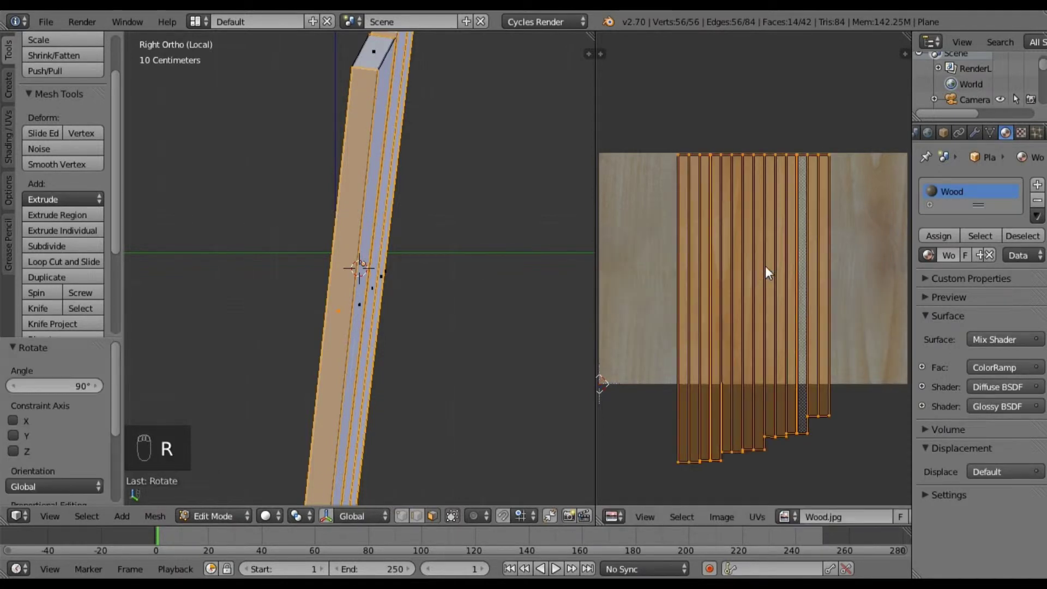
pyautogui.moveTo(392, 288); pyautogui.dragTo(414, 301, button='middle')
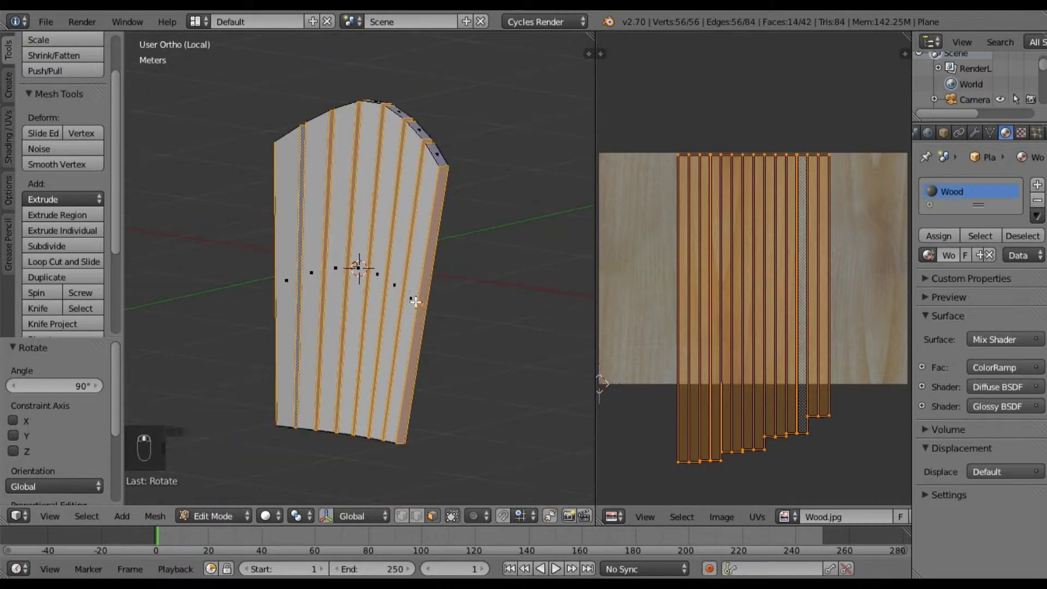
pyautogui.press('a')
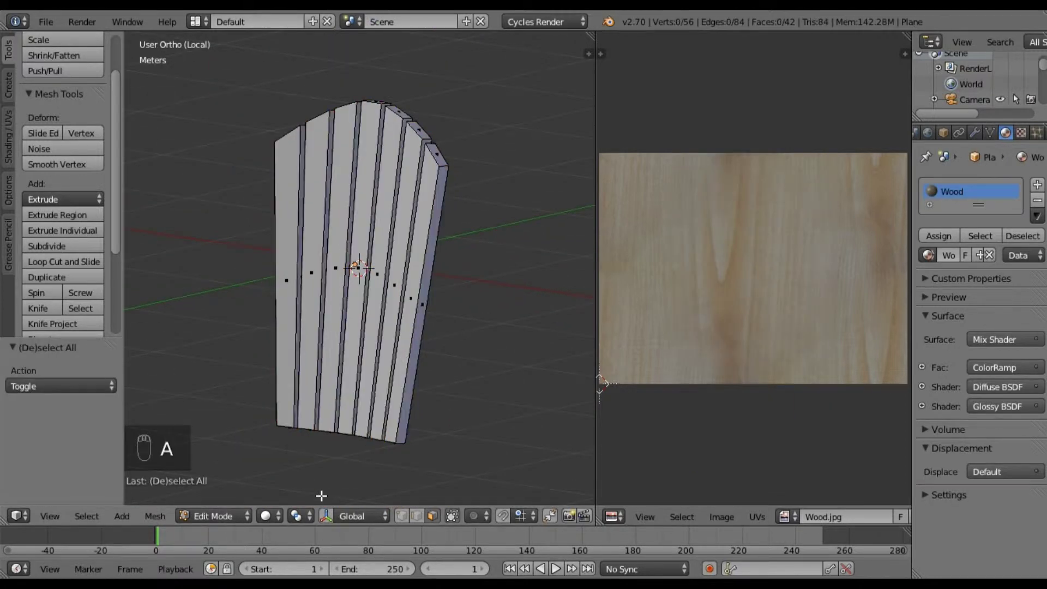
# Leave Edit Mode and preview the chair back in Material viewport shading from the rear, side and front
pyautogui.press('Tab')
pyautogui.click(291, 515)
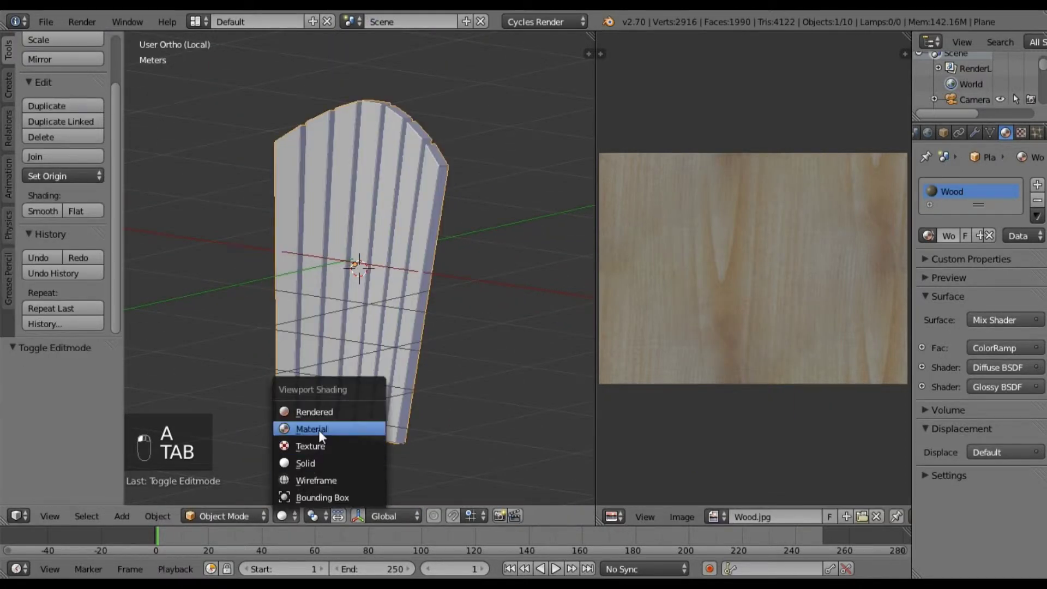
pyautogui.click(318, 429)
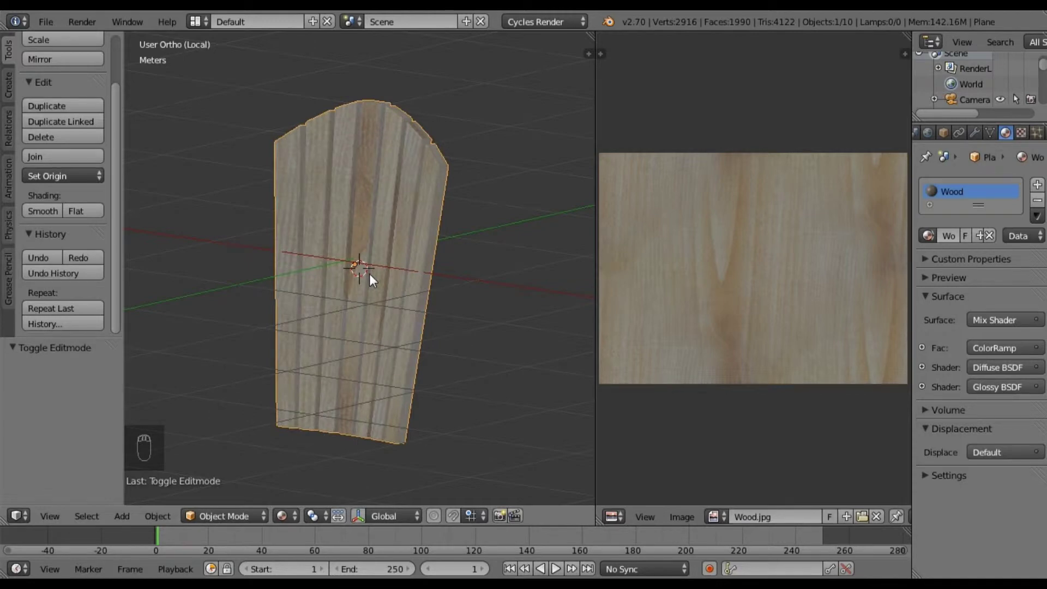
pyautogui.moveTo(375, 292); pyautogui.dragTo(270, 264, button='middle')
pyautogui.moveTo(340, 269); pyautogui.dragTo(345, 368, button='middle')
pyautogui.moveTo(368, 220)
pyautogui.mouseDown(button='middle')
pyautogui.moveTo(365, 251)
pyautogui.moveTo(385, 191)
pyautogui.moveTo(384, 210)
pyautogui.mouseUp(button='middle')
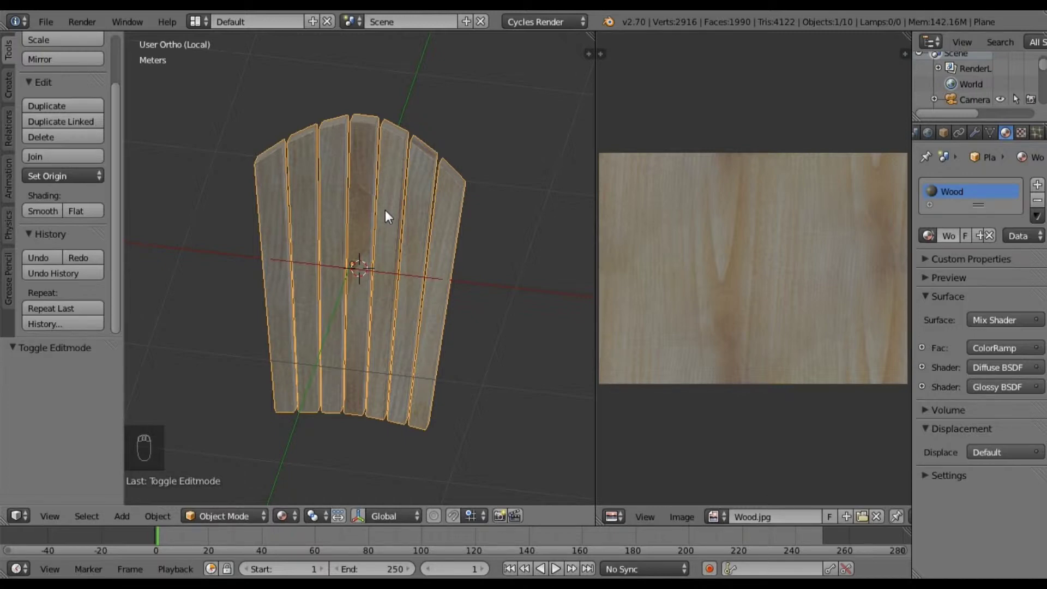
# Show the whole chair again and assign the existing Wood material to the curved brace behind the back slats
pyautogui.press('KP_Divide')
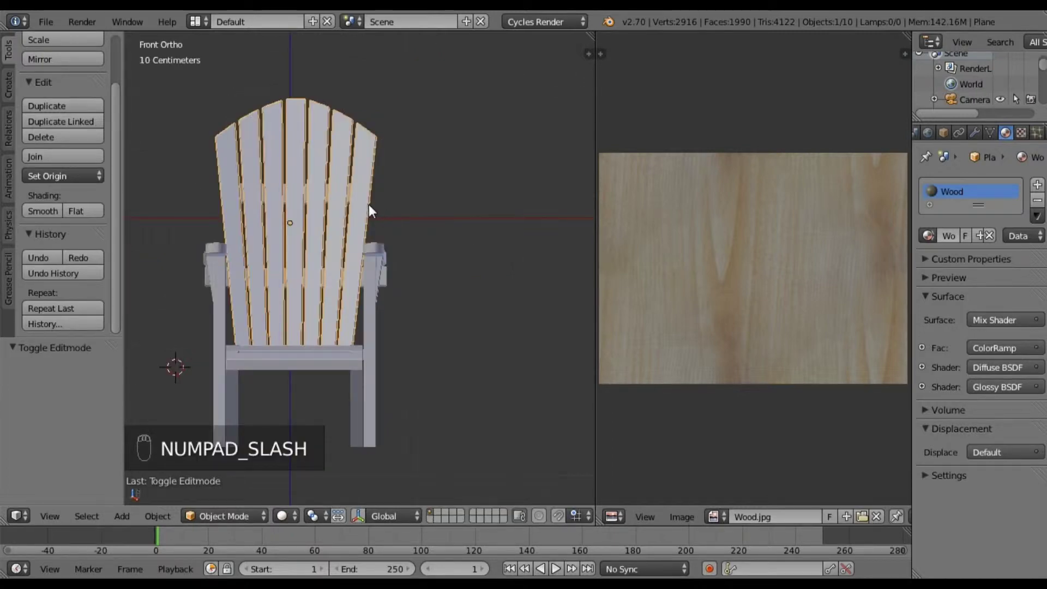
pyautogui.press('a')
pyautogui.press('a')
pyautogui.moveTo(372, 204); pyautogui.dragTo(185, 273, button='middle')
pyautogui.rightClick(367, 174)
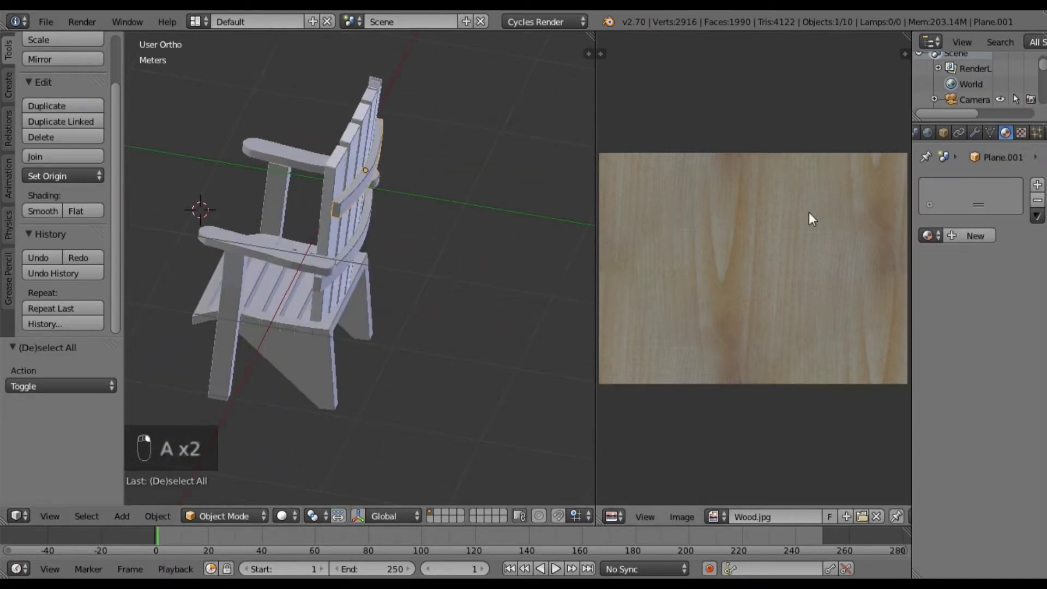
pyautogui.click(934, 235)
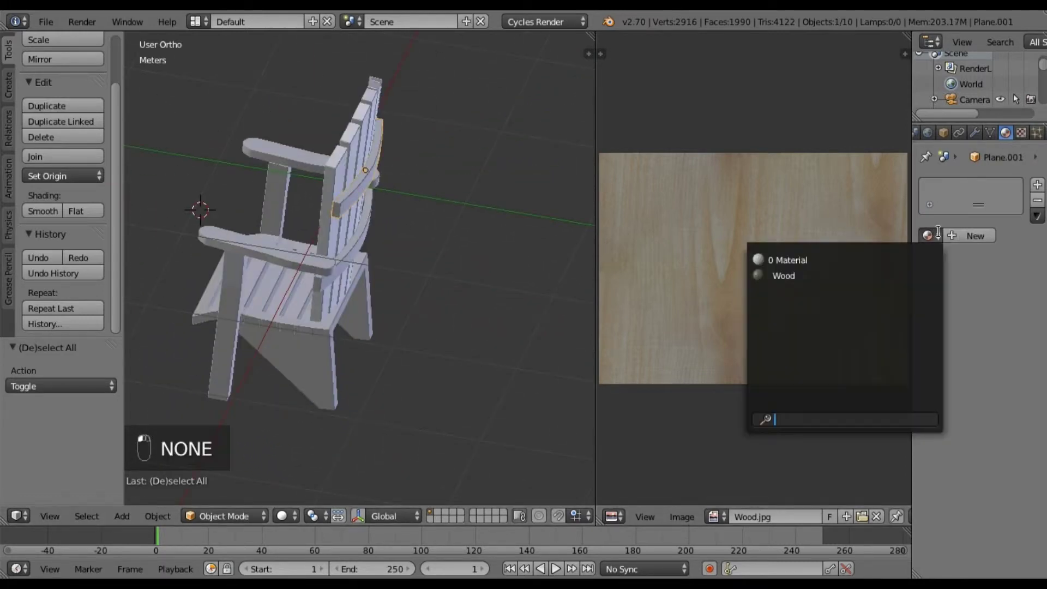
pyautogui.click(774, 275)
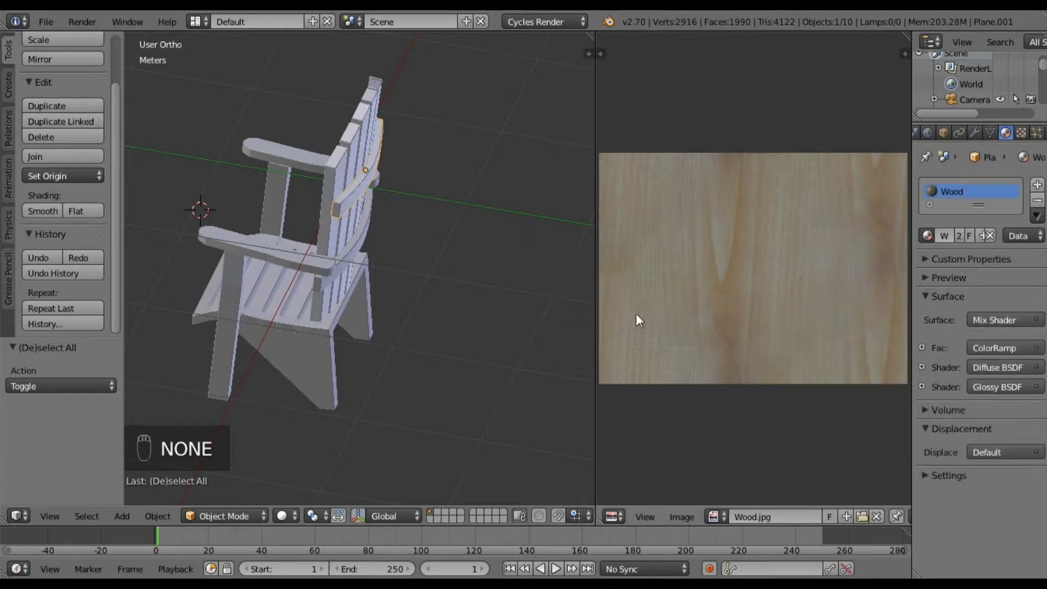
# Isolate the curved brace in local view and select all sixteen of its top faces in Edit Mode
pyautogui.press('KP_Divide')
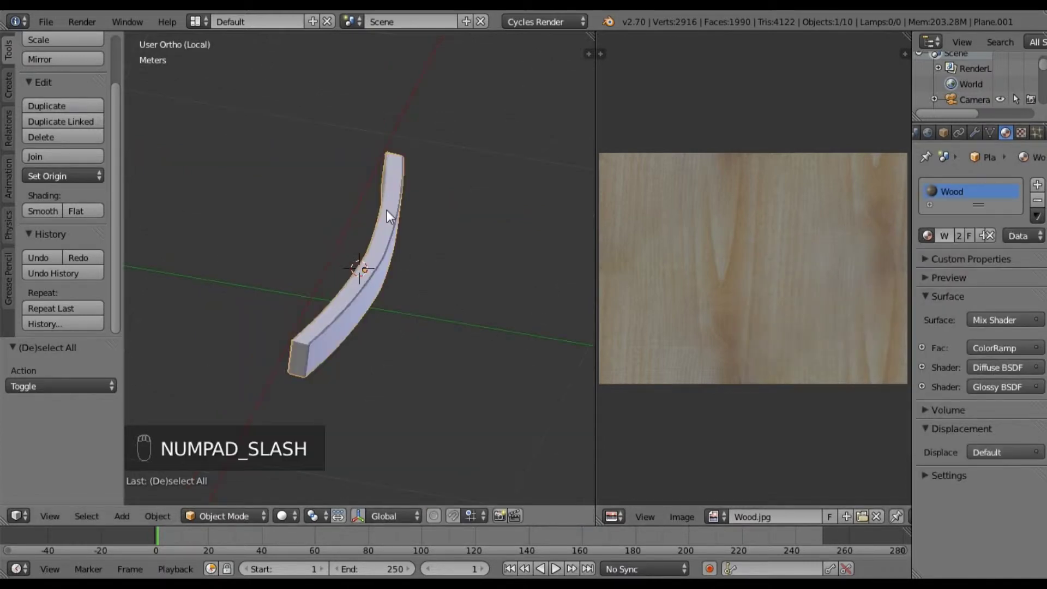
pyautogui.moveTo(439, 292); pyautogui.dragTo(453, 273, button='middle')
pyautogui.press('Tab')
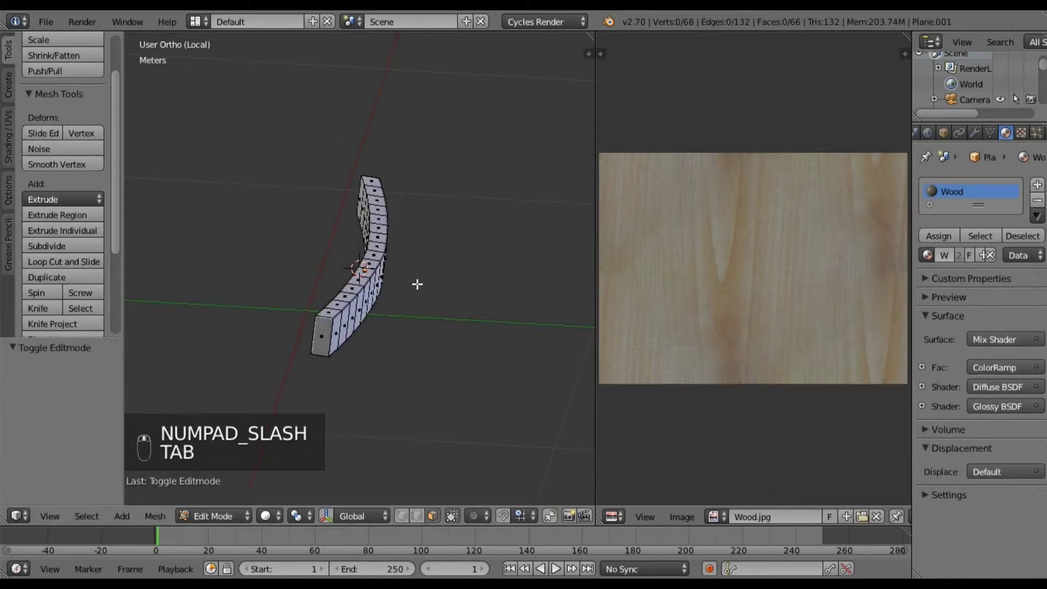
pyautogui.press('KP_7')
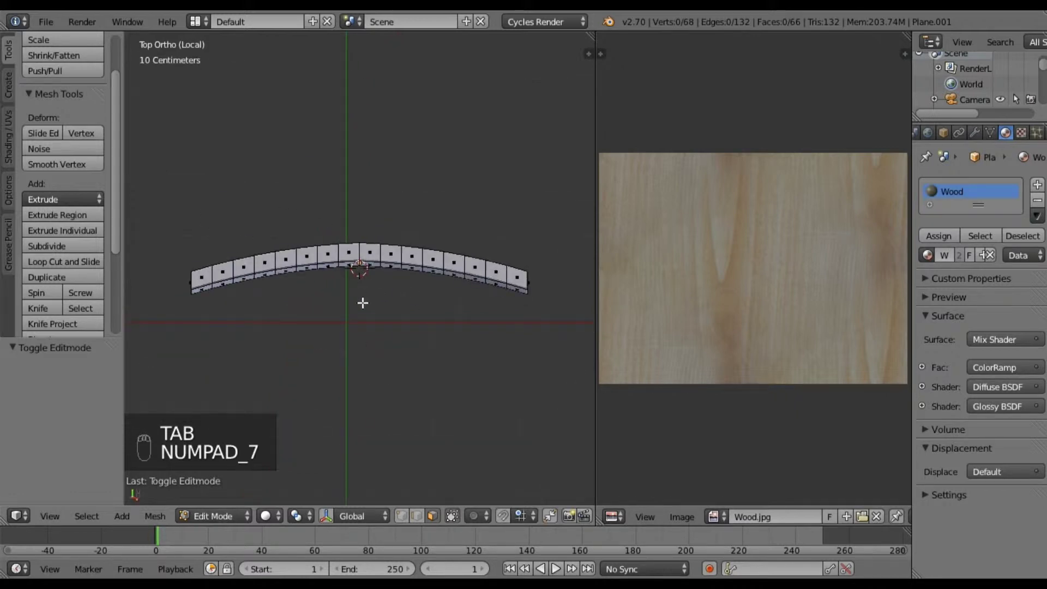
pyautogui.rightClick(201, 276)
pyautogui.keyDown('shift'); pyautogui.rightClick(221, 270); pyautogui.keyUp('shift')
pyautogui.keyDown('shift'); pyautogui.rightClick(243, 266); pyautogui.keyUp('shift')
pyautogui.keyDown('shift'); pyautogui.rightClick(264, 262); pyautogui.keyUp('shift')
pyautogui.keyDown('shift'); pyautogui.rightClick(285, 260); pyautogui.keyUp('shift')
pyautogui.keyDown('shift'); pyautogui.rightClick(308, 255); pyautogui.keyUp('shift')
pyautogui.keyDown('shift'); pyautogui.rightClick(328, 253); pyautogui.keyUp('shift')
pyautogui.keyDown('shift'); pyautogui.rightClick(350, 252); pyautogui.keyUp('shift')
pyautogui.keyDown('shift'); pyautogui.rightClick(372, 252); pyautogui.keyUp('shift')
pyautogui.keyDown('shift'); pyautogui.rightClick(395, 255); pyautogui.keyUp('shift')
pyautogui.keyDown('shift'); pyautogui.rightClick(413, 256); pyautogui.keyUp('shift')
pyautogui.keyDown('shift'); pyautogui.rightClick(433, 260); pyautogui.keyUp('shift')
pyautogui.keyDown('shift'); pyautogui.rightClick(455, 263); pyautogui.keyUp('shift')
pyautogui.keyDown('shift'); pyautogui.rightClick(477, 269); pyautogui.keyUp('shift')
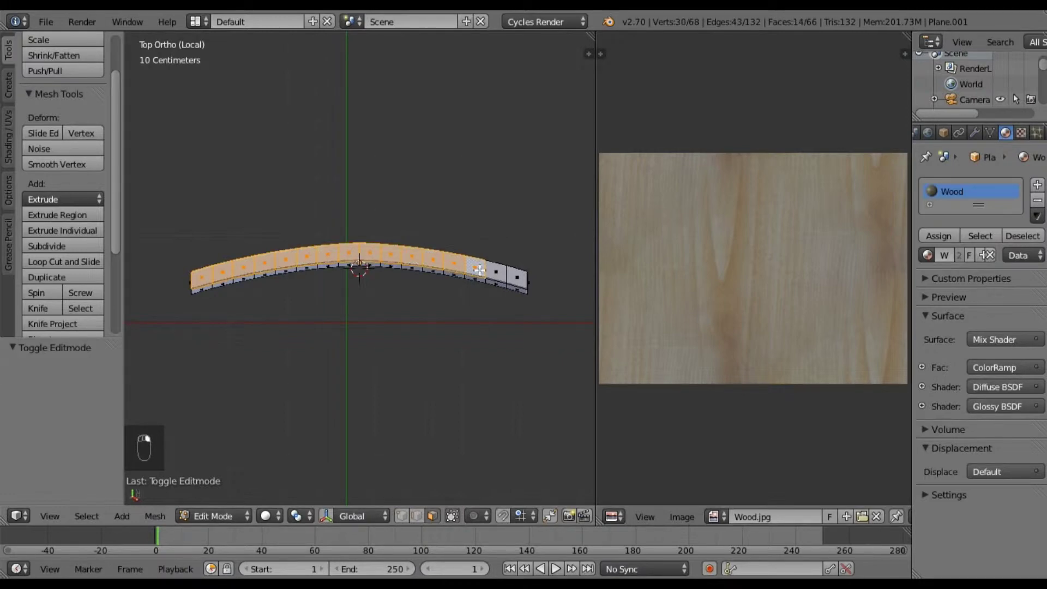
pyautogui.keyDown('shift'); pyautogui.rightClick(511, 281); pyautogui.keyUp('shift')
pyautogui.keyDown('shift'); pyautogui.rightClick(496, 272); pyautogui.keyUp('shift')
# Add the sixteen bottom faces of the curved brace to the selection
pyautogui.press('ctrl+KP_7')
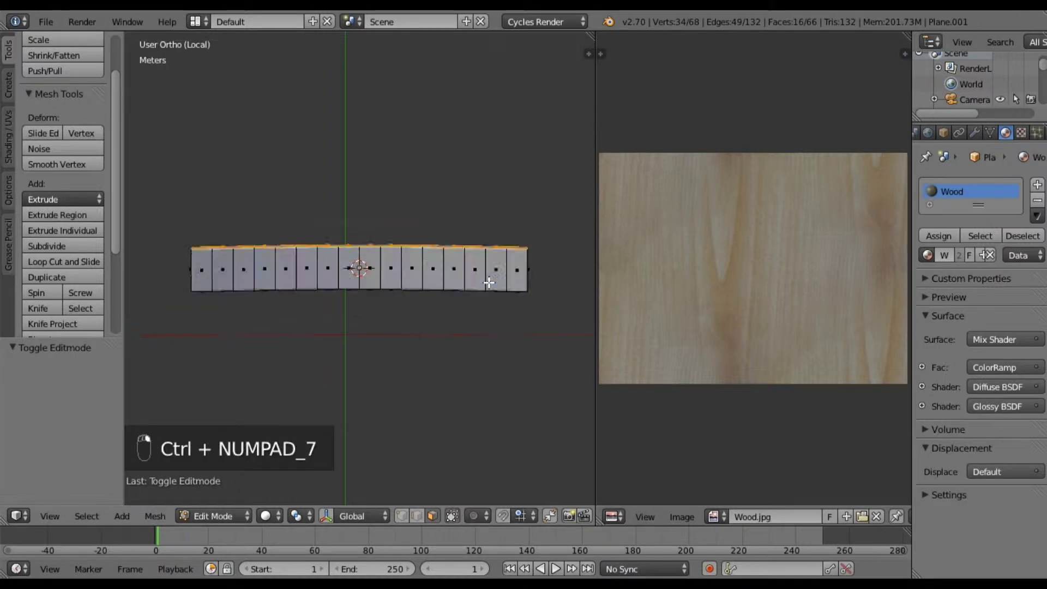
pyautogui.keyDown('shift'); pyautogui.rightClick(203, 255); pyautogui.keyUp('shift')
pyautogui.keyDown('shift'); pyautogui.rightClick(223, 260); pyautogui.keyUp('shift')
pyautogui.keyDown('shift'); pyautogui.rightClick(244, 265); pyautogui.keyUp('shift')
pyautogui.keyDown('shift'); pyautogui.rightClick(265, 269); pyautogui.keyUp('shift')
pyautogui.keyDown('shift'); pyautogui.rightClick(286, 272); pyautogui.keyUp('shift')
pyautogui.keyDown('shift'); pyautogui.rightClick(307, 275); pyautogui.keyUp('shift')
pyautogui.keyDown('shift'); pyautogui.rightClick(327, 277); pyautogui.keyUp('shift')
pyautogui.keyDown('shift'); pyautogui.rightClick(349, 279); pyautogui.keyUp('shift')
pyautogui.keyDown('shift'); pyautogui.rightClick(369, 279); pyautogui.keyUp('shift')
pyautogui.keyDown('shift'); pyautogui.rightClick(390, 277); pyautogui.keyUp('shift')
pyautogui.keyDown('shift'); pyautogui.rightClick(411, 275); pyautogui.keyUp('shift')
pyautogui.keyDown('shift'); pyautogui.rightClick(433, 273); pyautogui.keyUp('shift')
pyautogui.keyDown('shift'); pyautogui.rightClick(454, 270); pyautogui.keyUp('shift')
pyautogui.keyDown('shift'); pyautogui.rightClick(479, 265); pyautogui.keyUp('shift')
pyautogui.keyDown('shift'); pyautogui.rightClick(497, 260); pyautogui.keyUp('shift')
pyautogui.keyDown('shift'); pyautogui.rightClick(515, 256); pyautogui.keyUp('shift')
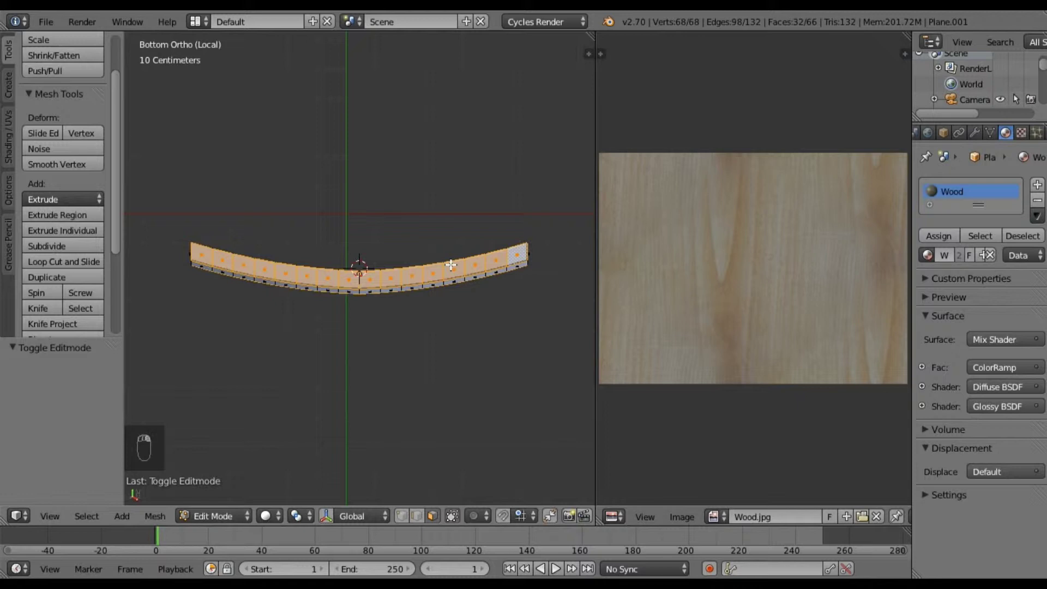
# Unwrap the brace's top and bottom faces, apply the object's scale, and unwrap the same faces again
pyautogui.press('u')
pyautogui.click(452, 264)
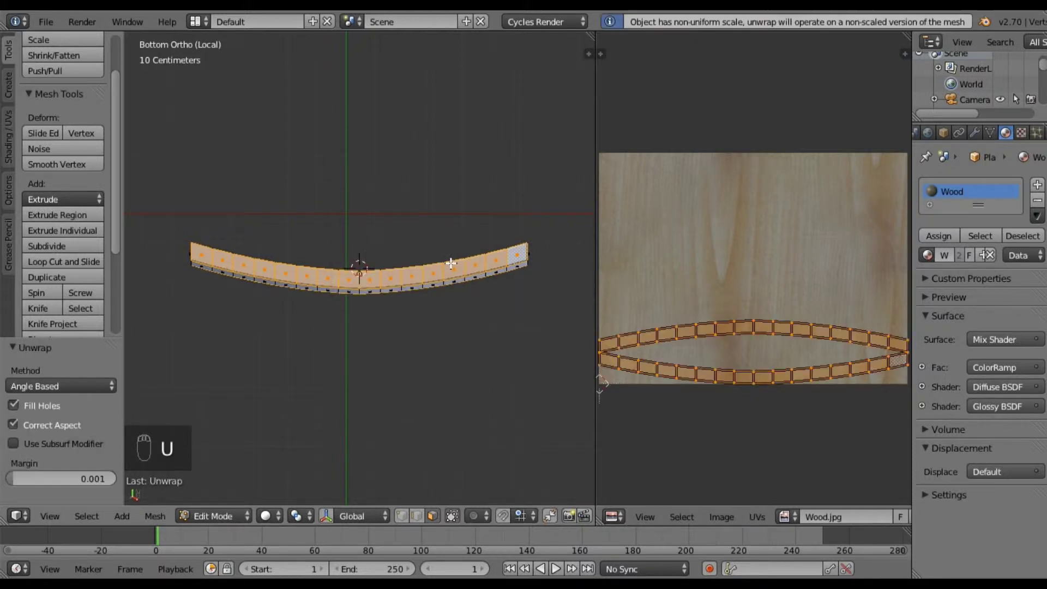
pyautogui.press('Tab')
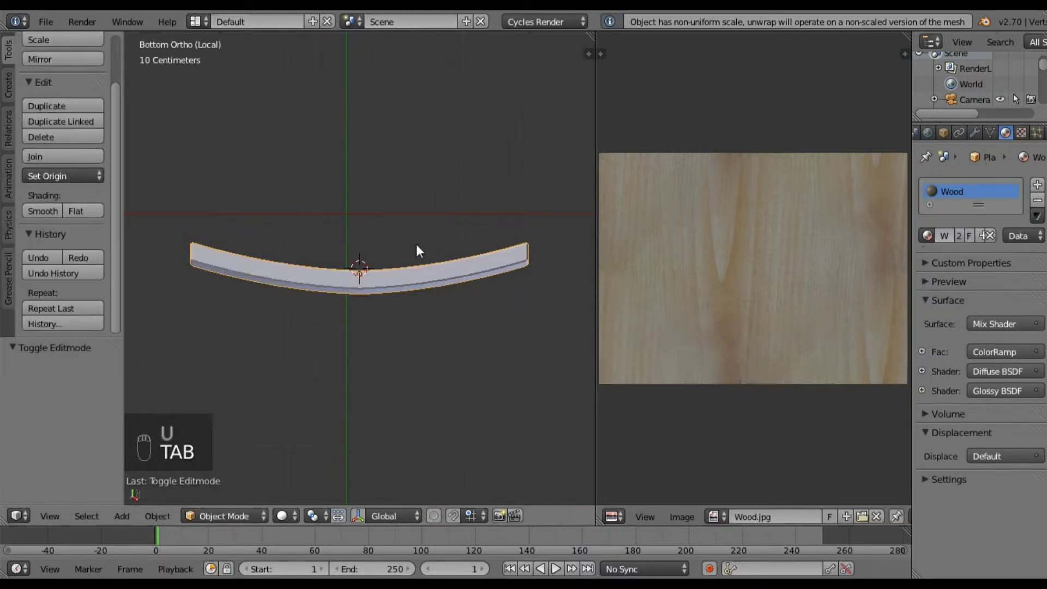
pyautogui.hotkey('ctrl', 'a')
pyautogui.click(415, 242)
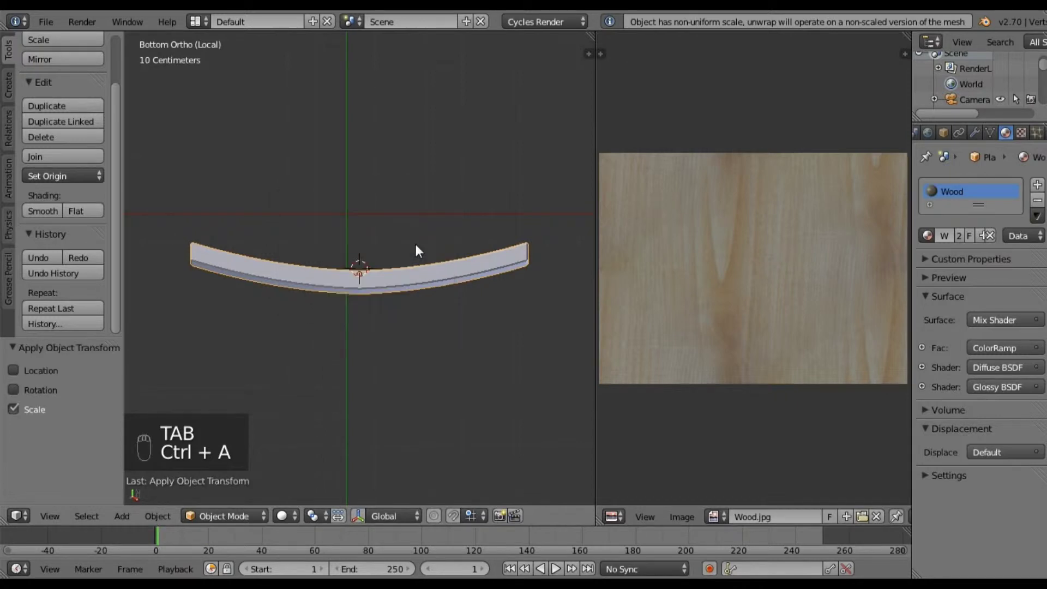
pyautogui.press('Tab')
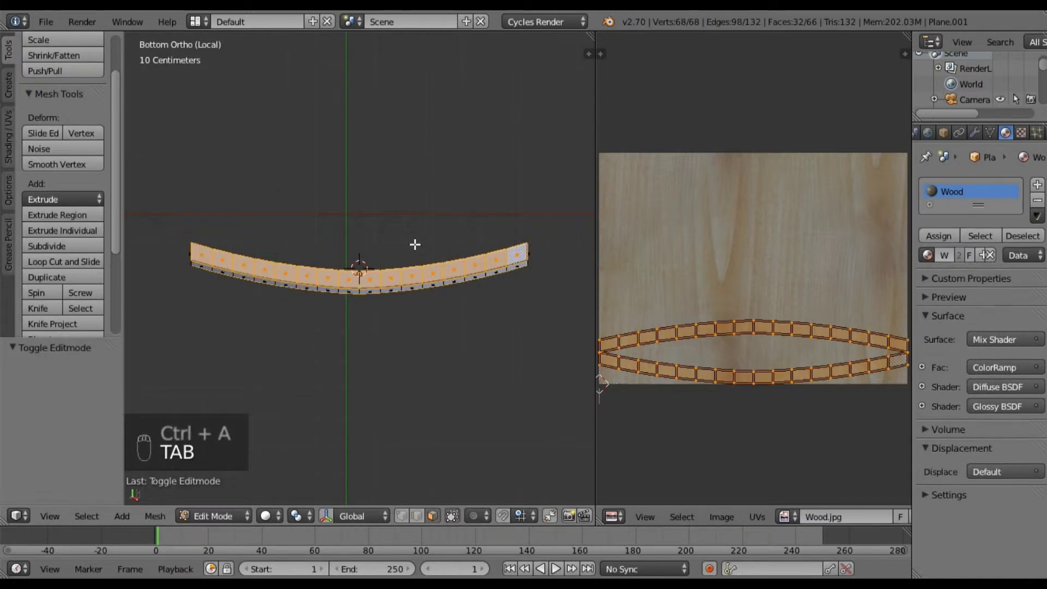
pyautogui.press('u')
pyautogui.click(414, 244)
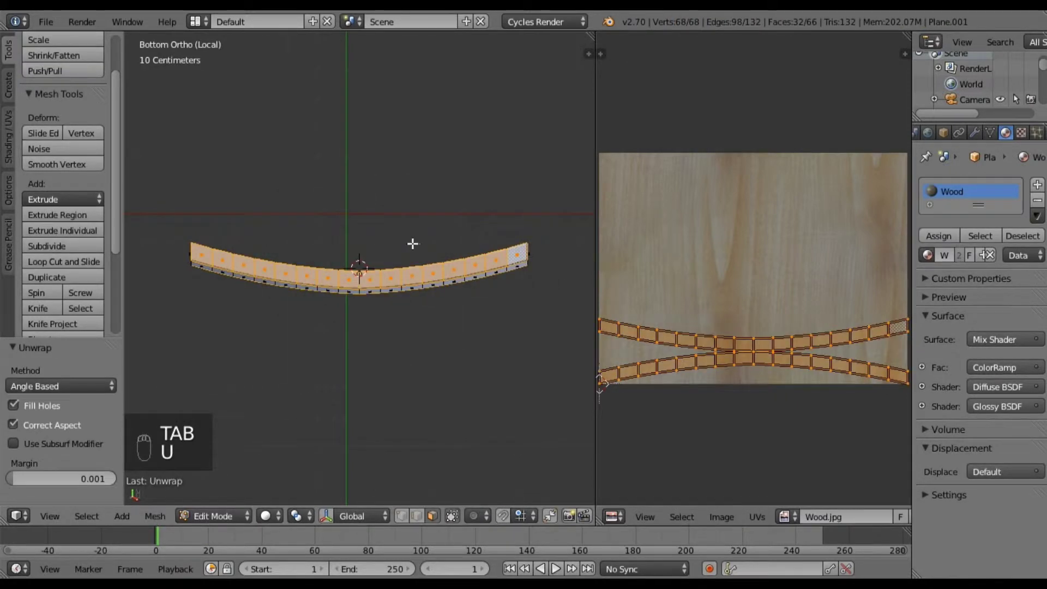
# Select only the sixteen faces along one broad long side of the curved brace
pyautogui.moveTo(349, 245); pyautogui.dragTo(383, 297, button='middle')
pyautogui.press('a')
pyautogui.click(206, 265)
pyautogui.keyDown('shift'); pyautogui.click(224, 265); pyautogui.keyUp('shift')
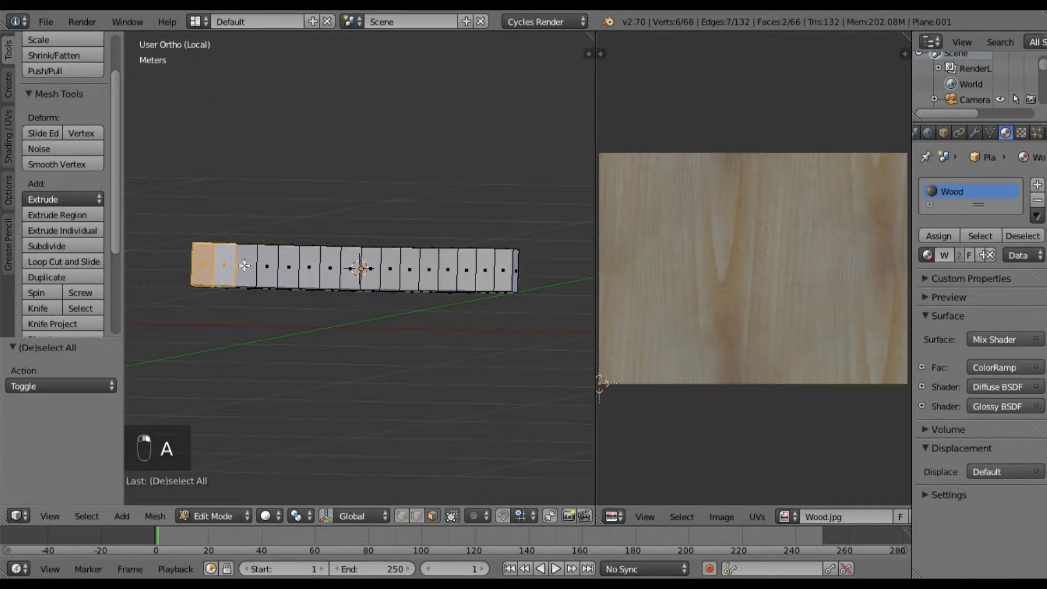
pyautogui.keyDown('shift'); pyautogui.click(246, 266); pyautogui.keyUp('shift')
pyautogui.keyDown('shift'); pyautogui.click(266, 266); pyautogui.keyUp('shift')
pyautogui.keyDown('shift'); pyautogui.click(288, 267); pyautogui.keyUp('shift')
pyautogui.keyDown('shift'); pyautogui.click(309, 267); pyautogui.keyUp('shift')
pyautogui.keyDown('shift'); pyautogui.click(330, 268); pyautogui.keyUp('shift')
pyautogui.keyDown('shift'); pyautogui.click(351, 268); pyautogui.keyUp('shift')
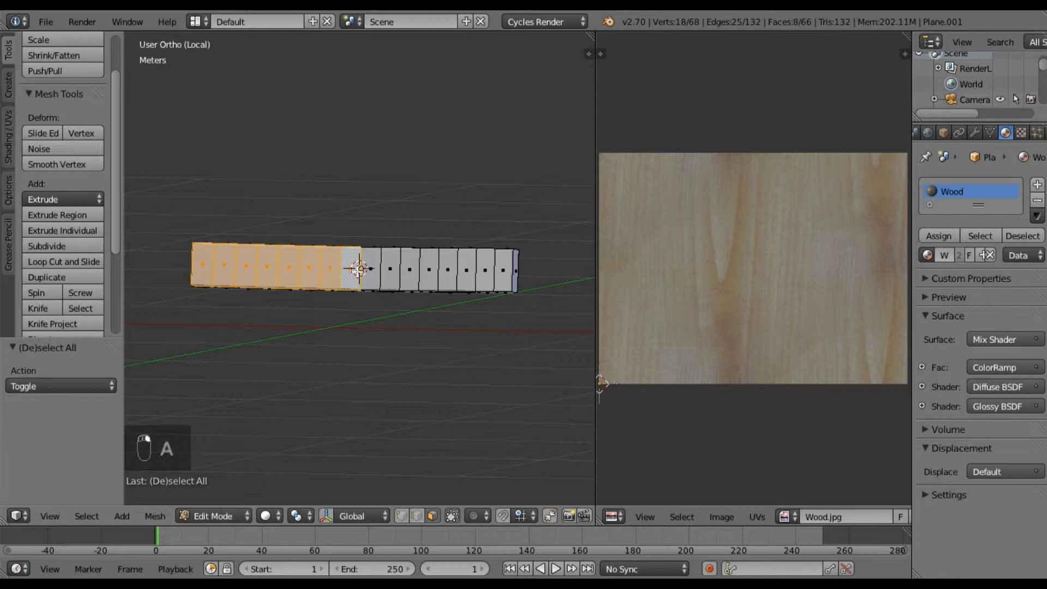
pyautogui.keyDown('shift'); pyautogui.click(371, 269); pyautogui.keyUp('shift')
pyautogui.keyDown('shift'); pyautogui.click(390, 270); pyautogui.keyUp('shift')
pyautogui.keyDown('shift'); pyautogui.click(411, 271); pyautogui.keyUp('shift')
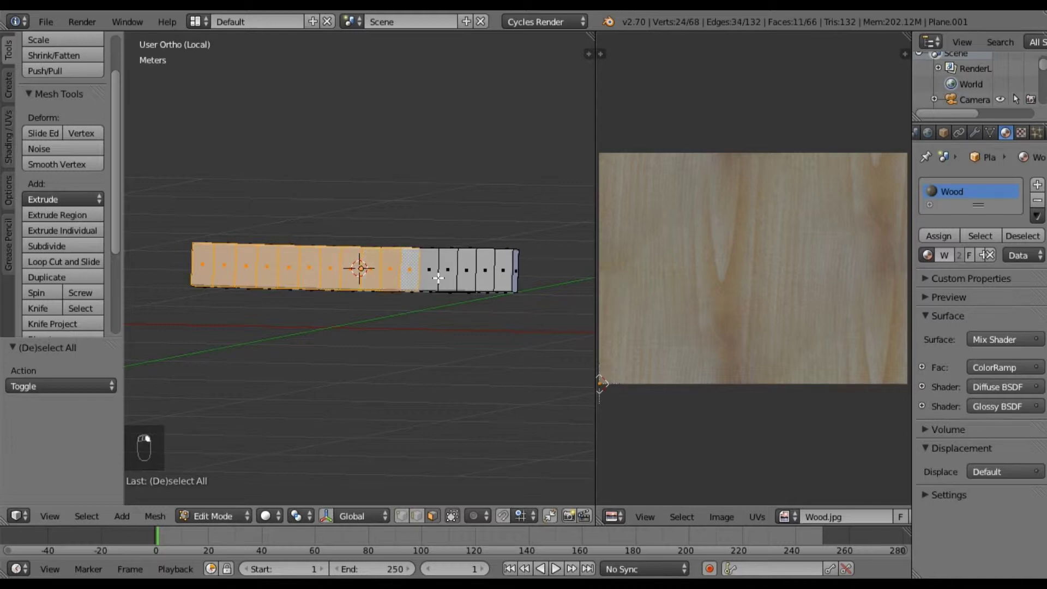
pyautogui.keyDown('shift'); pyautogui.click(430, 276); pyautogui.keyUp('shift')
pyautogui.keyDown('shift'); pyautogui.click(449, 270); pyautogui.keyUp('shift')
pyautogui.keyDown('shift'); pyautogui.click(466, 270); pyautogui.keyUp('shift')
pyautogui.keyDown('shift'); pyautogui.click(485, 270); pyautogui.keyUp('shift')
pyautogui.keyDown('shift'); pyautogui.click(502, 271); pyautogui.keyUp('shift')
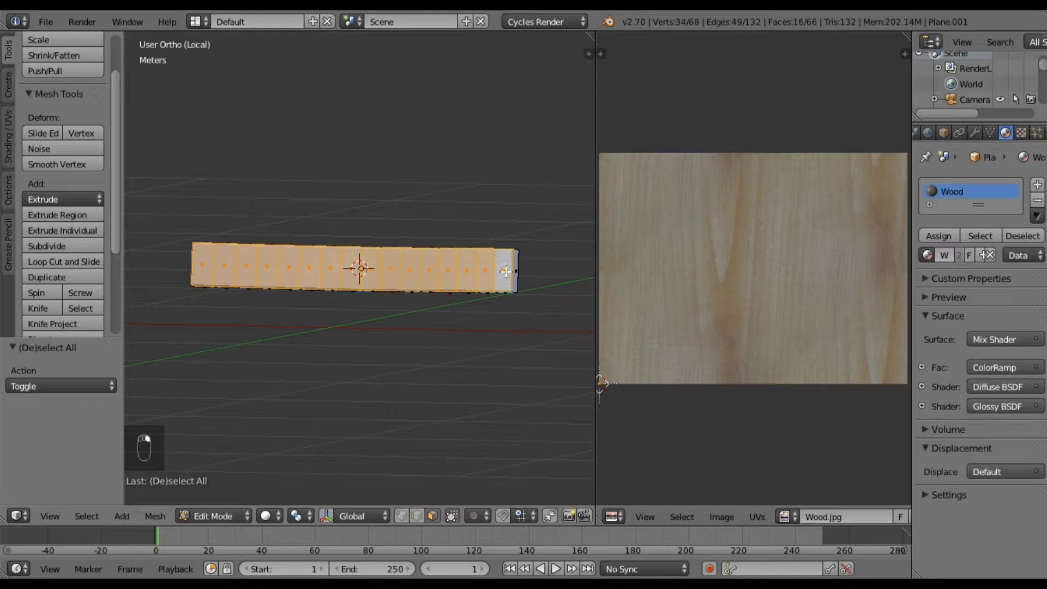
# Add the sixteen faces along the brace's opposite broad long side to the selection
pyautogui.moveTo(495, 274); pyautogui.dragTo(210, 269, button='middle')
pyautogui.keyDown('shift'); pyautogui.rightClick(208, 268); pyautogui.keyUp('shift')
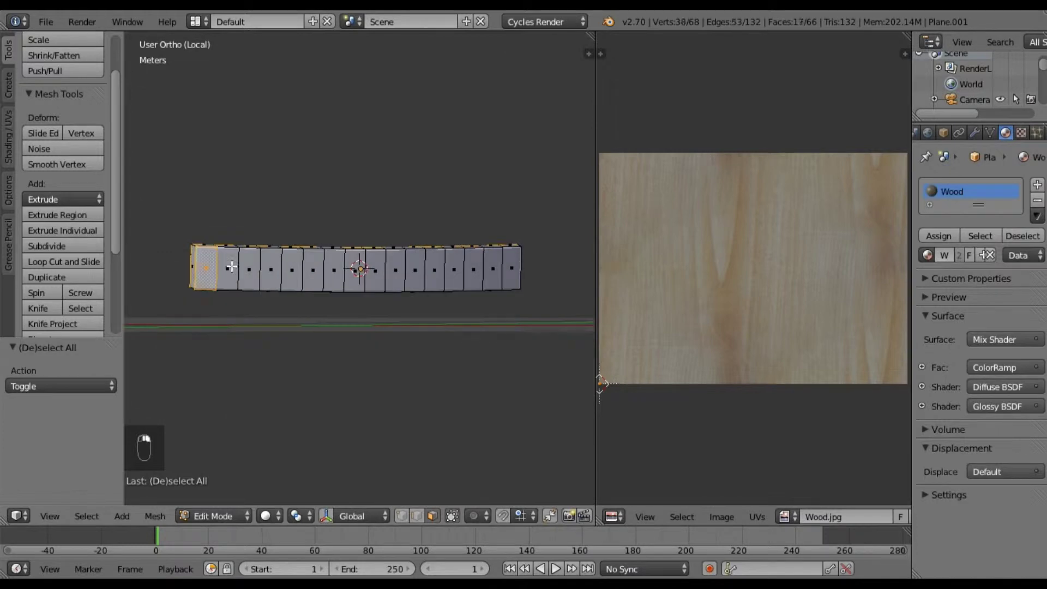
pyautogui.keyDown('shift'); pyautogui.rightClick(227, 268); pyautogui.keyUp('shift')
pyautogui.keyDown('shift'); pyautogui.rightClick(249, 270); pyautogui.keyUp('shift')
pyautogui.keyDown('shift'); pyautogui.rightClick(271, 273); pyautogui.keyUp('shift')
pyautogui.keyDown('shift'); pyautogui.rightClick(293, 276); pyautogui.keyUp('shift')
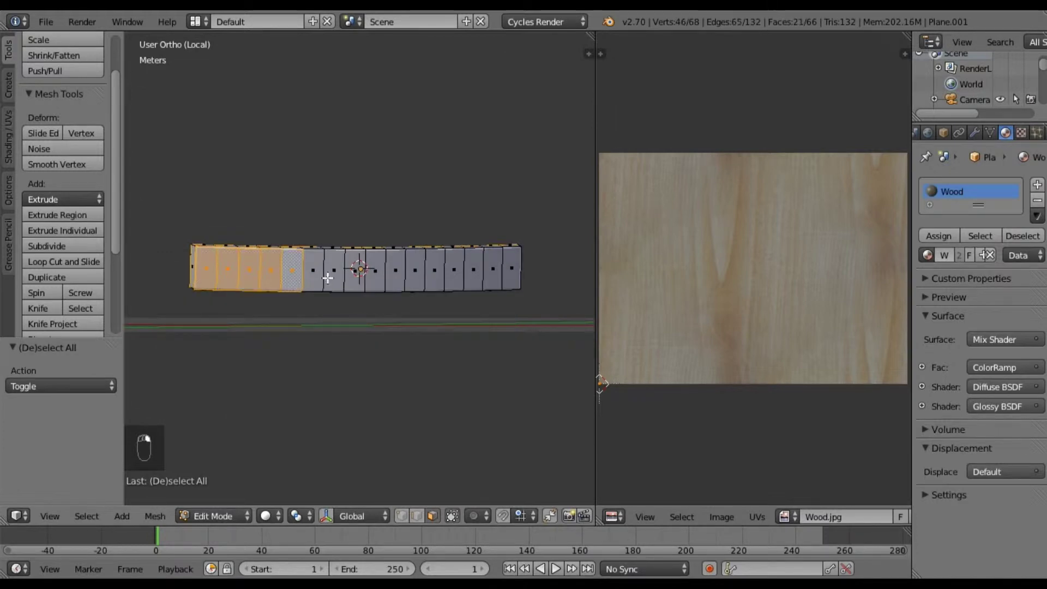
pyautogui.keyDown('shift'); pyautogui.rightClick(314, 276); pyautogui.keyUp('shift')
pyautogui.keyDown('shift'); pyautogui.rightClick(334, 273); pyautogui.keyUp('shift')
pyautogui.keyDown('shift'); pyautogui.rightClick(354, 271); pyautogui.keyUp('shift')
pyautogui.keyDown('shift'); pyautogui.rightClick(396, 272); pyautogui.keyUp('shift')
pyautogui.keyDown('shift'); pyautogui.rightClick(375, 271); pyautogui.keyUp('shift')
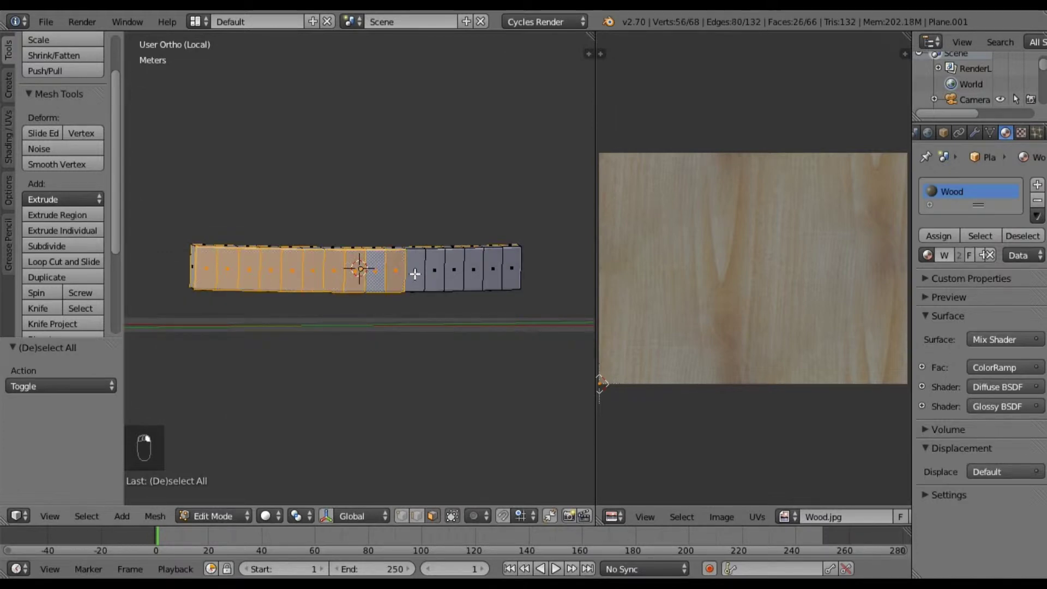
pyautogui.keyDown('shift'); pyautogui.rightClick(417, 273); pyautogui.keyUp('shift')
pyautogui.keyDown('shift'); pyautogui.rightClick(437, 274); pyautogui.keyUp('shift')
pyautogui.keyDown('shift'); pyautogui.rightClick(453, 273); pyautogui.keyUp('shift')
pyautogui.keyDown('shift'); pyautogui.rightClick(463, 274); pyautogui.keyUp('shift')
pyautogui.keyDown('shift'); pyautogui.rightClick(483, 277); pyautogui.keyUp('shift')
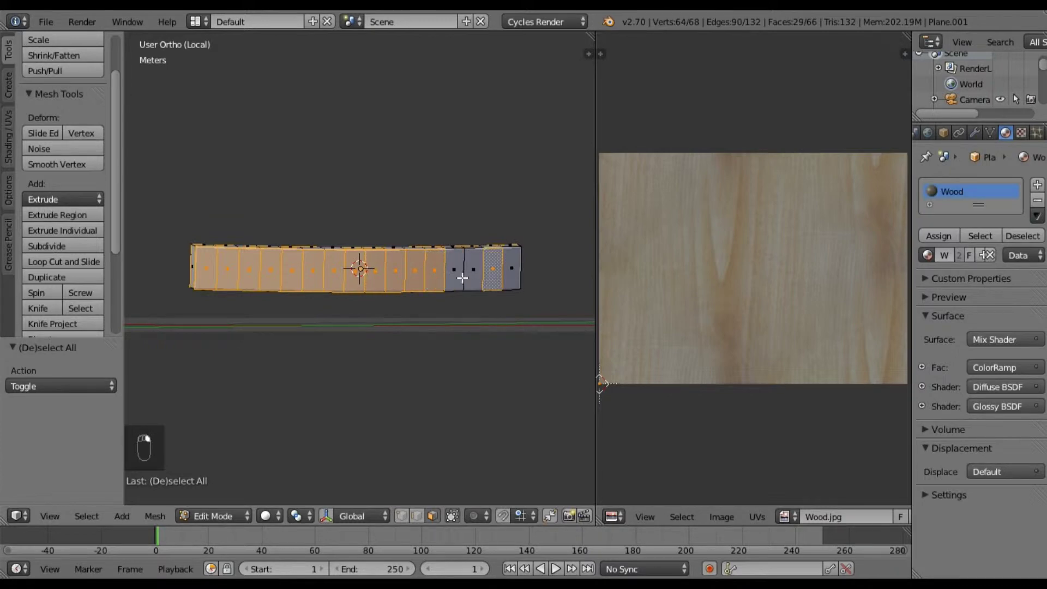
pyautogui.keyDown('shift'); pyautogui.rightClick(462, 276); pyautogui.keyUp('shift')
pyautogui.keyDown('shift'); pyautogui.rightClick(473, 274); pyautogui.keyUp('shift')
pyautogui.keyDown('shift'); pyautogui.rightClick(493, 272); pyautogui.keyUp('shift')
pyautogui.keyDown('shift'); pyautogui.rightClick(512, 272); pyautogui.keyUp('shift')
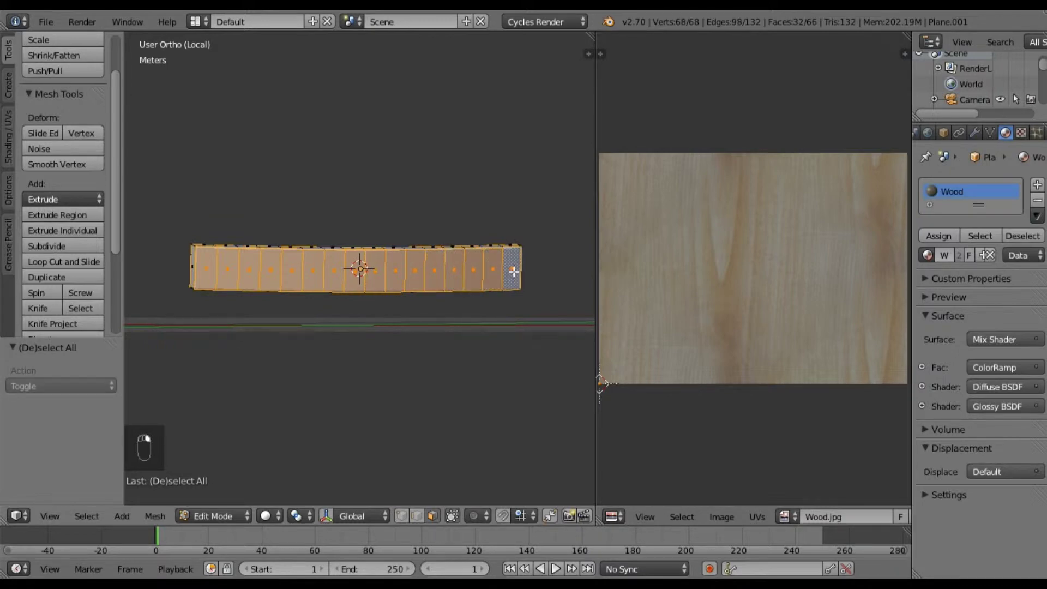
# Unwrap the selected faces along the curved brace's two broad long sides from the front view
pyautogui.press('KP_1')
pyautogui.press('u')
pyautogui.press('u')
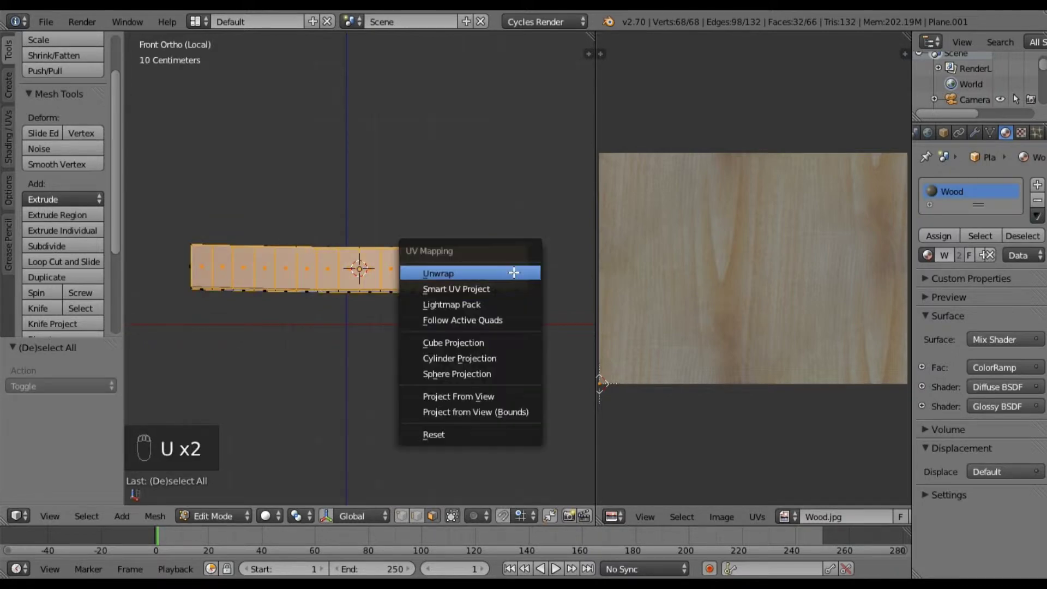
# Select only the curved brace's two small end faces and unwrap them from the right side view
pyautogui.moveTo(232, 271); pyautogui.dragTo(147, 292, button='middle')
pyautogui.press('a')
pyautogui.rightClick(343, 286)
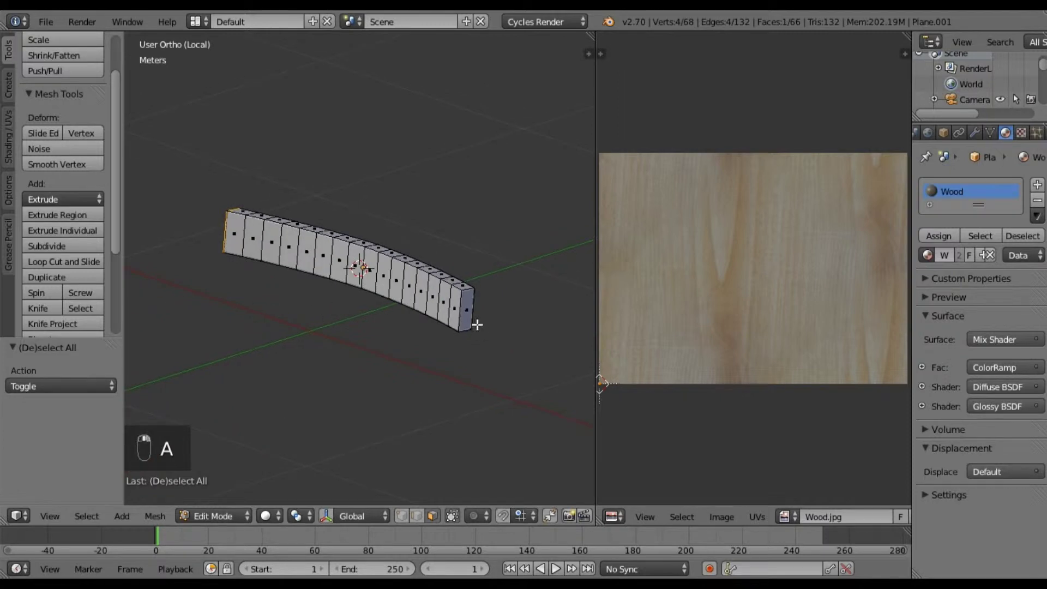
pyautogui.keyDown('shift'); pyautogui.rightClick(466, 311); pyautogui.keyUp('shift')
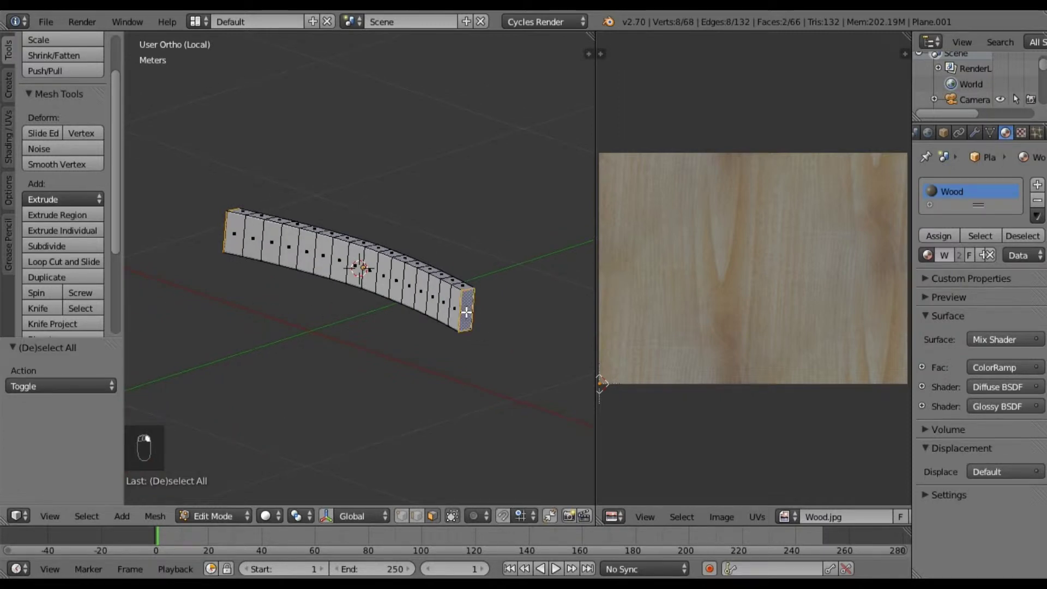
pyautogui.press('KP_3')
pyautogui.press('u')
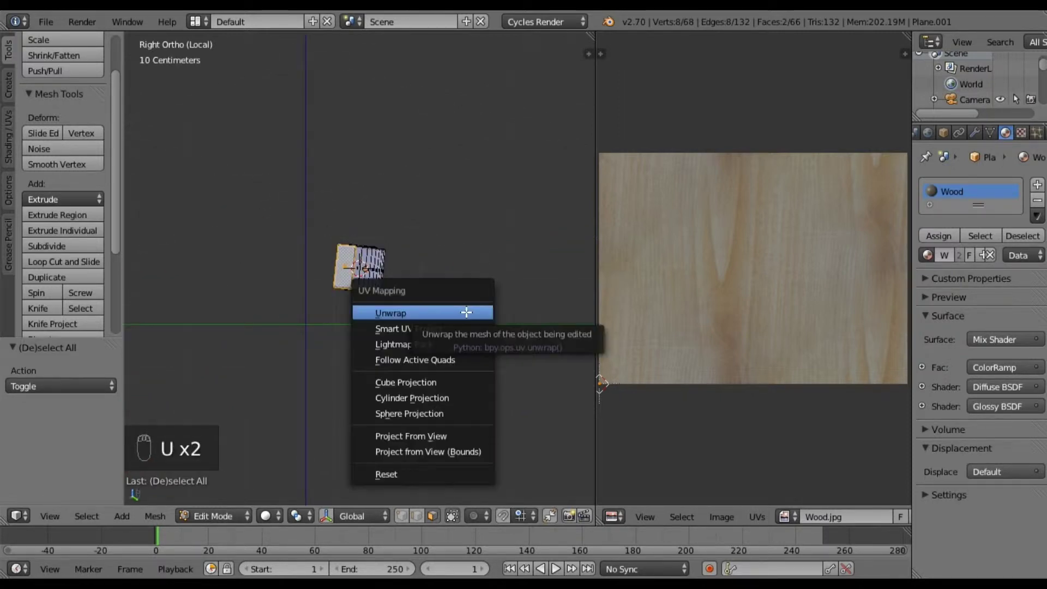
pyautogui.click(465, 310)
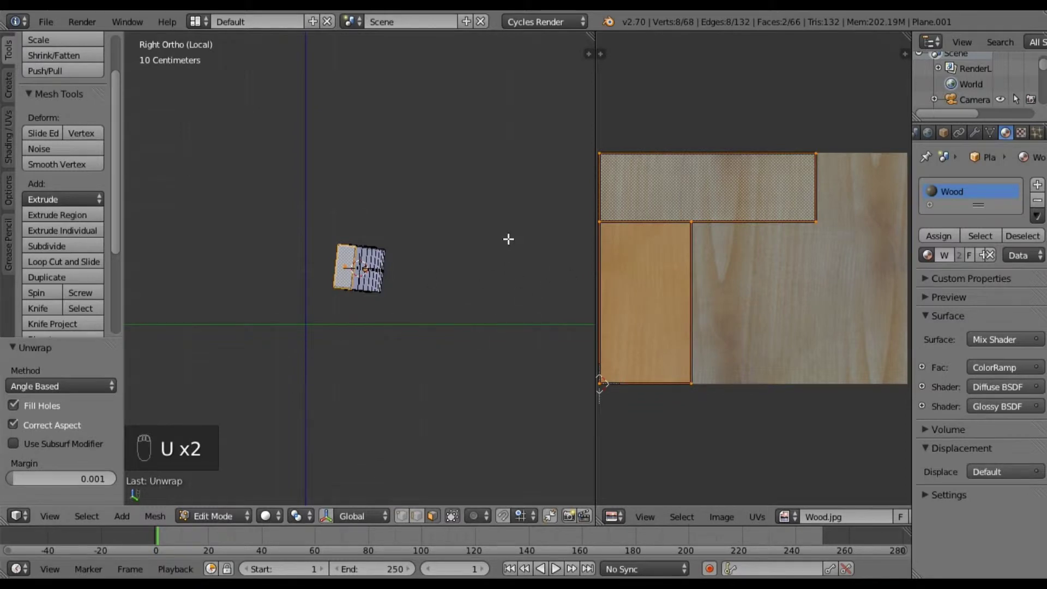
# Reselect the brace's two end faces one at a time to check which UV island belongs to each
pyautogui.press('a')
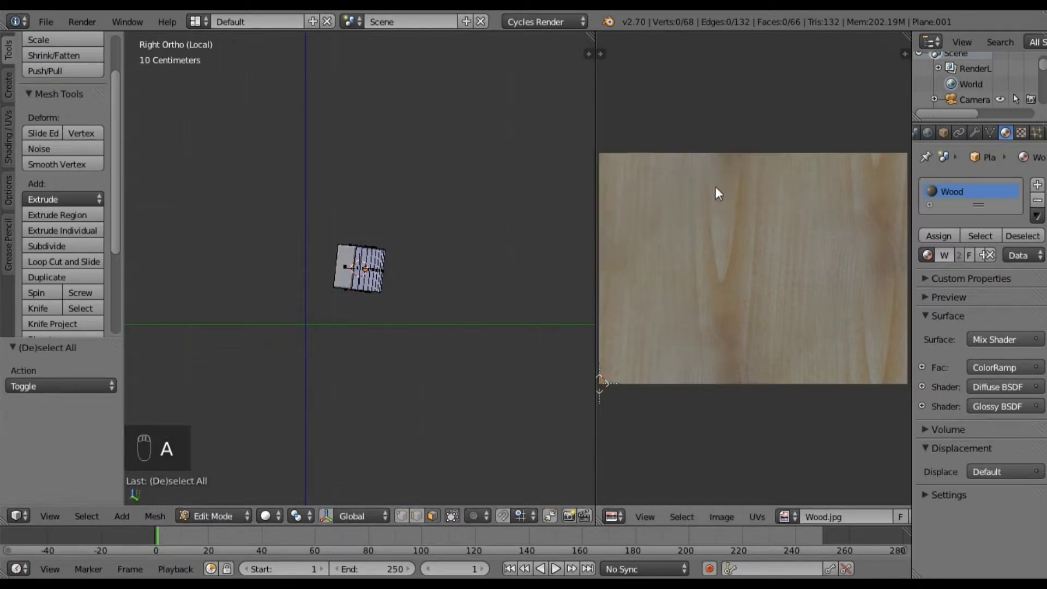
pyautogui.moveTo(380, 287); pyautogui.dragTo(396, 298, button='middle')
pyautogui.rightClick(370, 279)
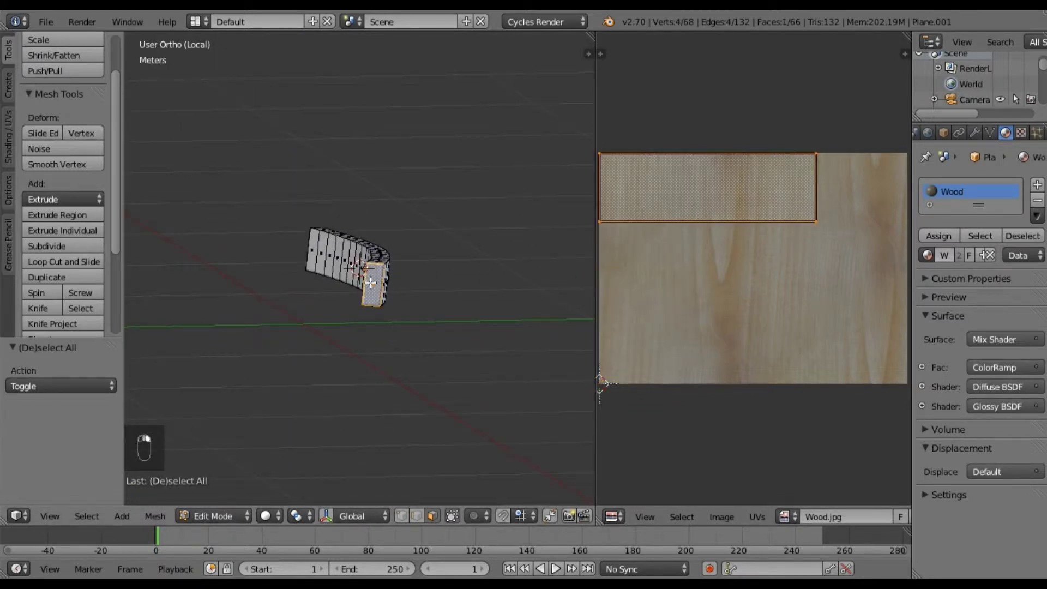
pyautogui.moveTo(371, 295); pyautogui.dragTo(136, 298, button='middle')
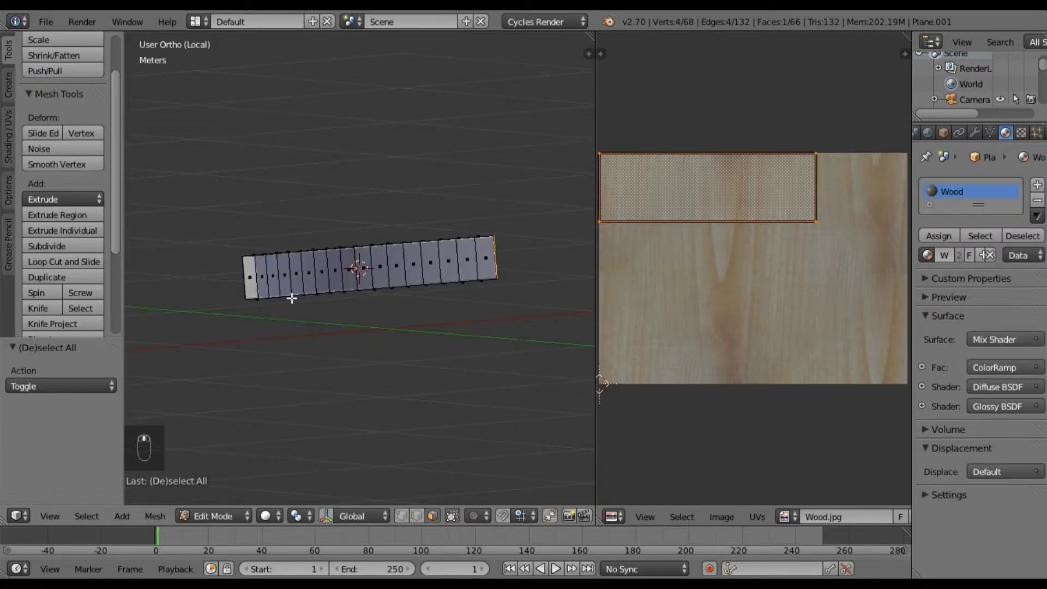
pyautogui.keyDown('shift'); pyautogui.rightClick(256, 280); pyautogui.keyUp('shift')
pyautogui.moveTo(502, 301); pyautogui.dragTo(153, 303, button='middle')
pyautogui.scroll(-5, 864, 515)
pyautogui.scroll(-5, 821, 518)
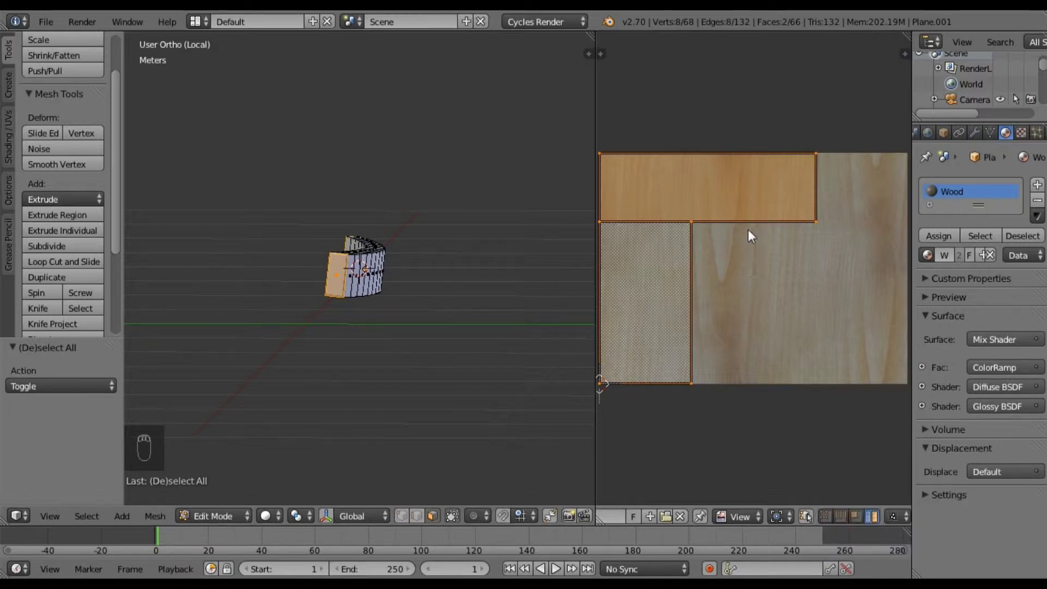
# Rotate the horizontal end-face UV island 90° and move it about 11.8 cm in X and -37.4 cm in Y, beside the other island
pyautogui.rightClick(748, 198)
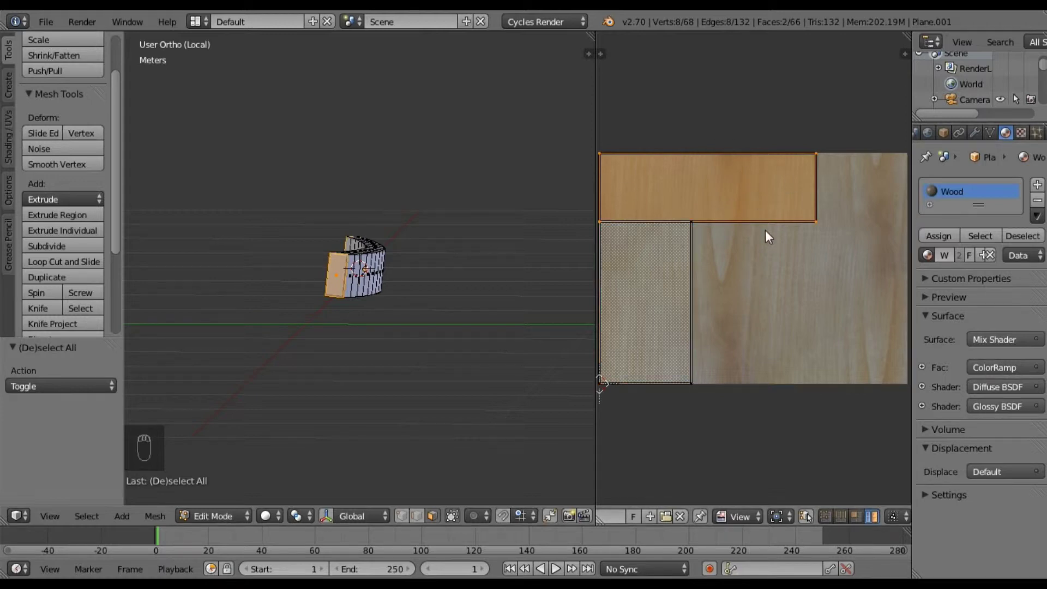
pyautogui.write('r90')
pyautogui.press('Return')
pyautogui.press('g')
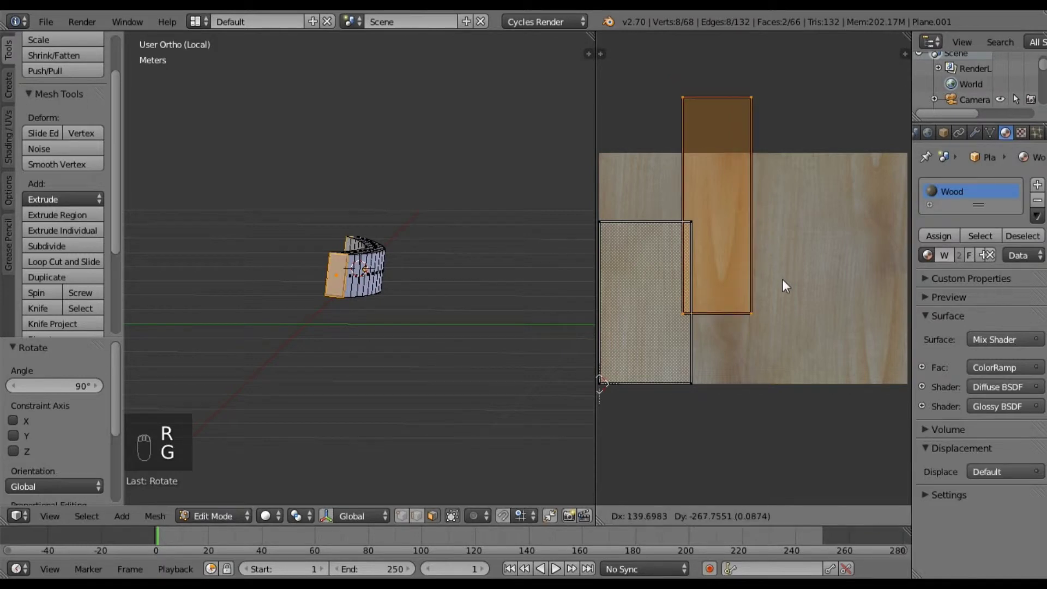
pyautogui.click(793, 318)
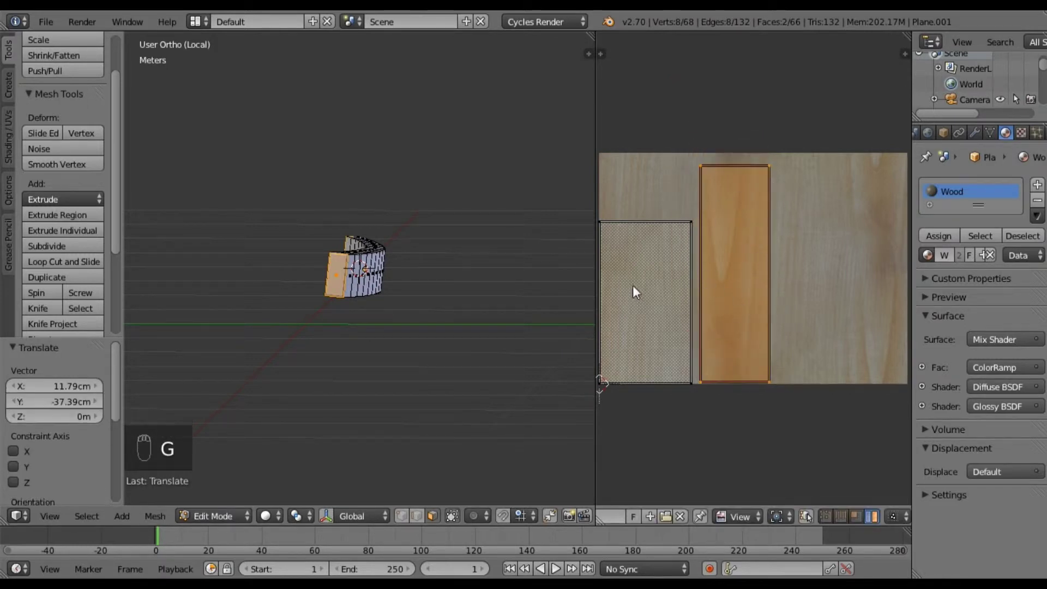
# Clear the face selection, return to Object Mode, and preview the curved brace's wood texture in Material shading
pyautogui.moveTo(250, 352); pyautogui.dragTo(381, 376, button='middle')
pyautogui.scroll(5, 381, 376)
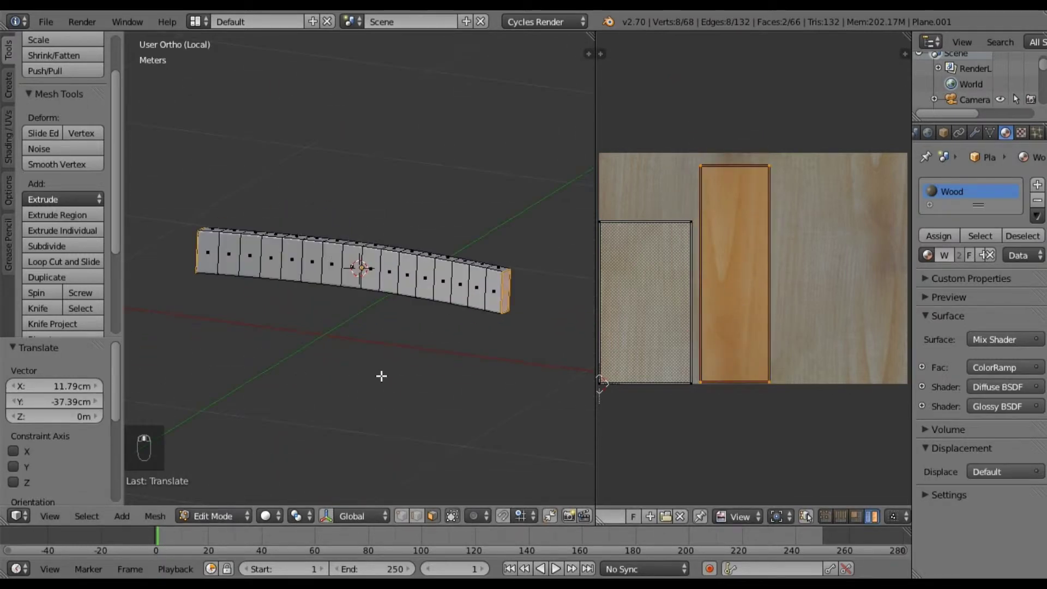
pyautogui.press('a')
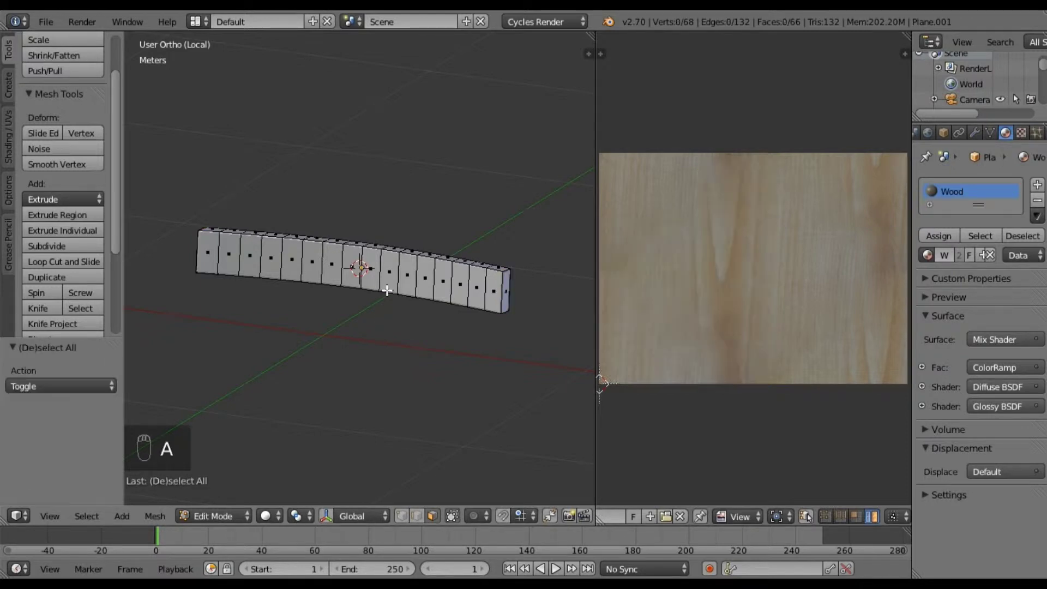
pyautogui.press('Tab')
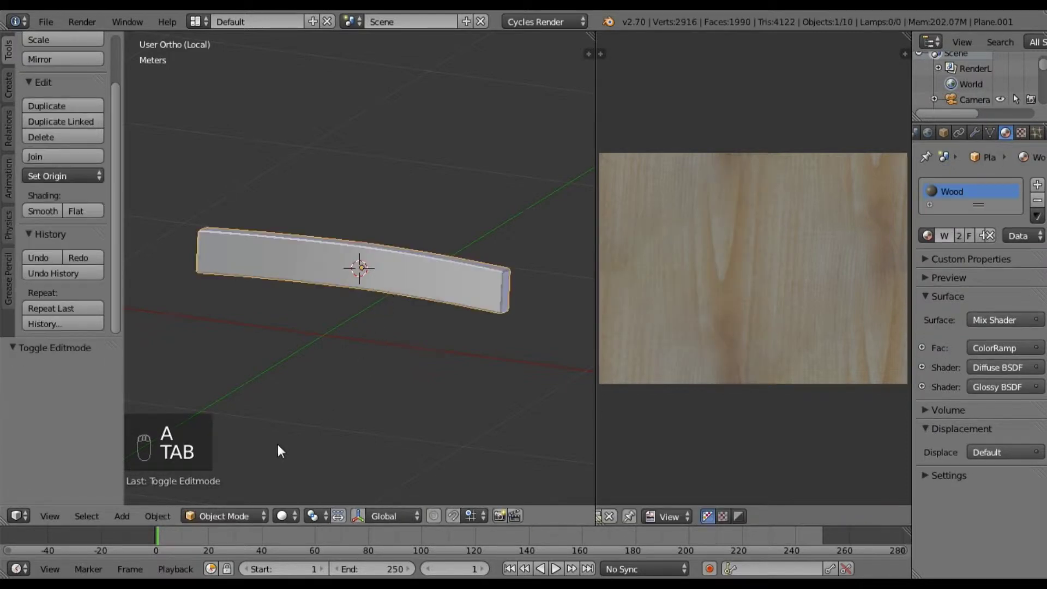
pyautogui.click(290, 514)
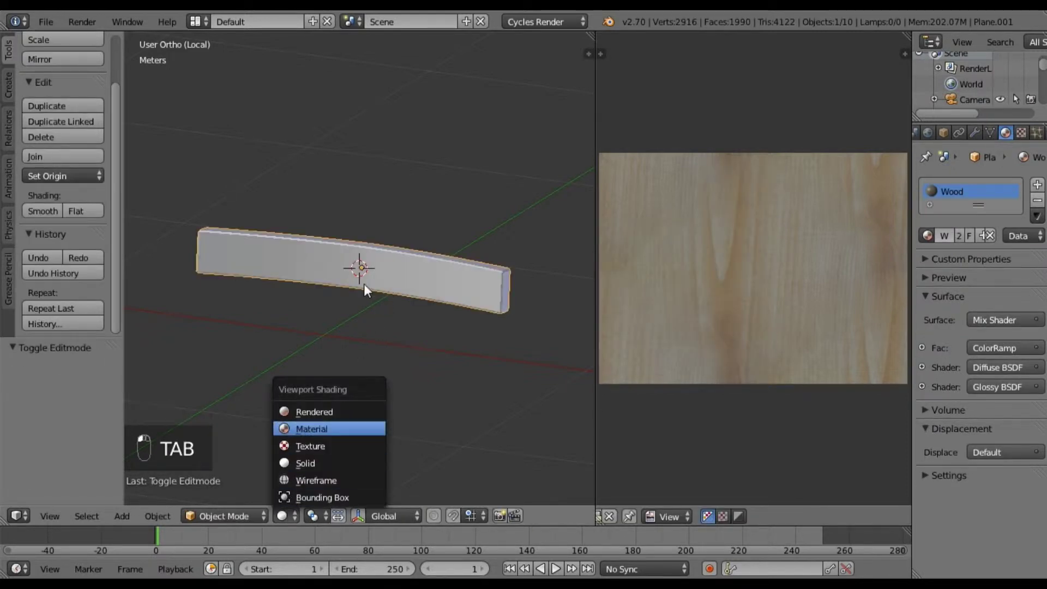
pyautogui.moveTo(372, 285)
pyautogui.mouseDown(button='middle')
pyautogui.moveTo(372, 373)
pyautogui.moveTo(215, 290)
pyautogui.moveTo(587, 263)
pyautogui.moveTo(137, 220)
pyautogui.moveTo(400, 309)
pyautogui.mouseUp(button='middle')
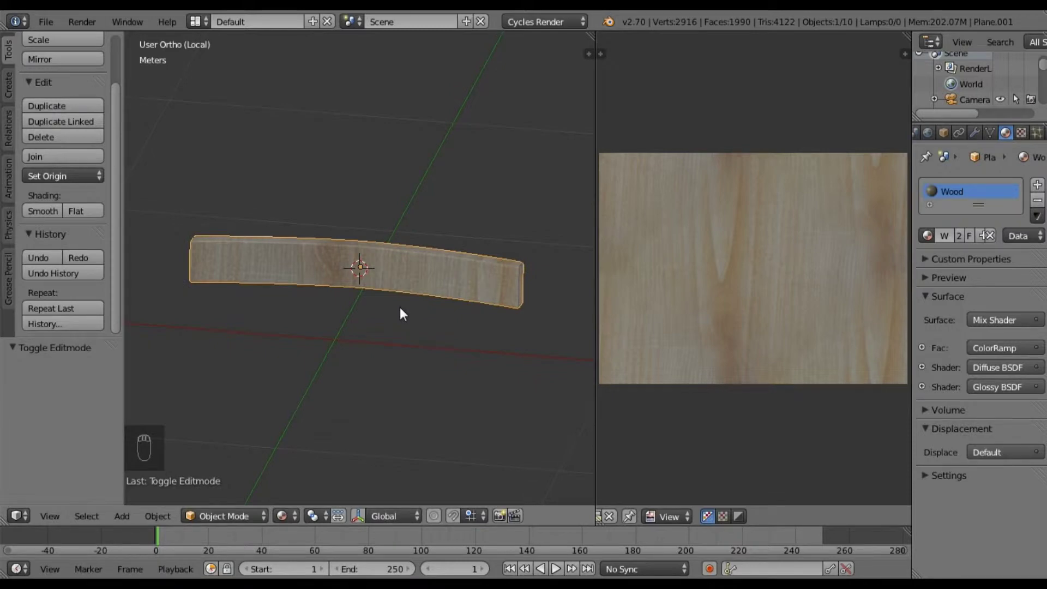
# Leave the upper brace's local view and isolate the lower curved back brace for mesh editing
pyautogui.press('KP_Divide')
pyautogui.moveTo(421, 231); pyautogui.dragTo(363, 238, button='middle')
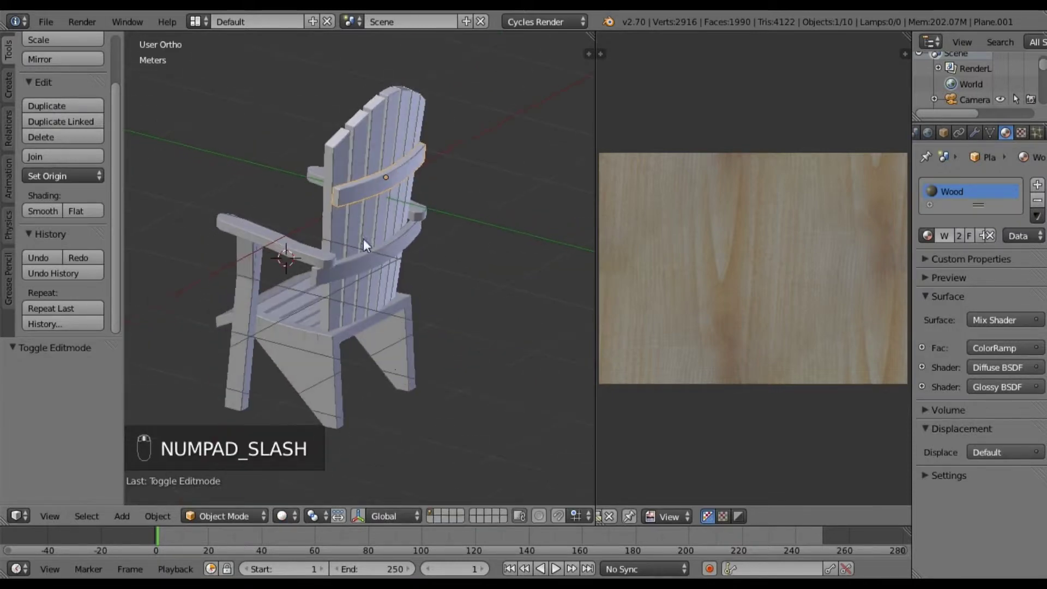
pyautogui.rightClick(359, 266)
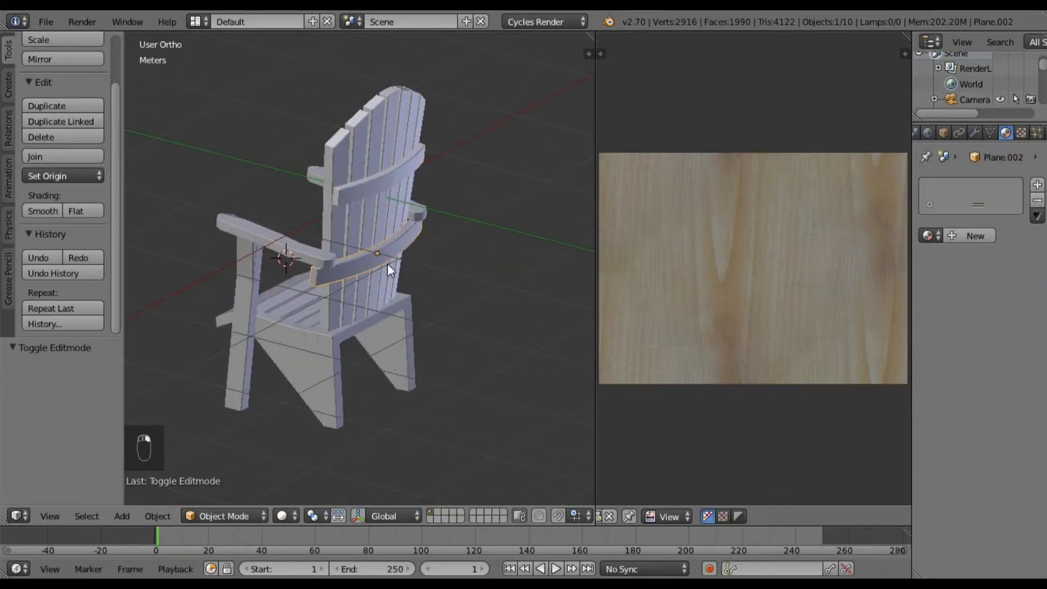
pyautogui.press('KP_Divide')
pyautogui.press('Tab')
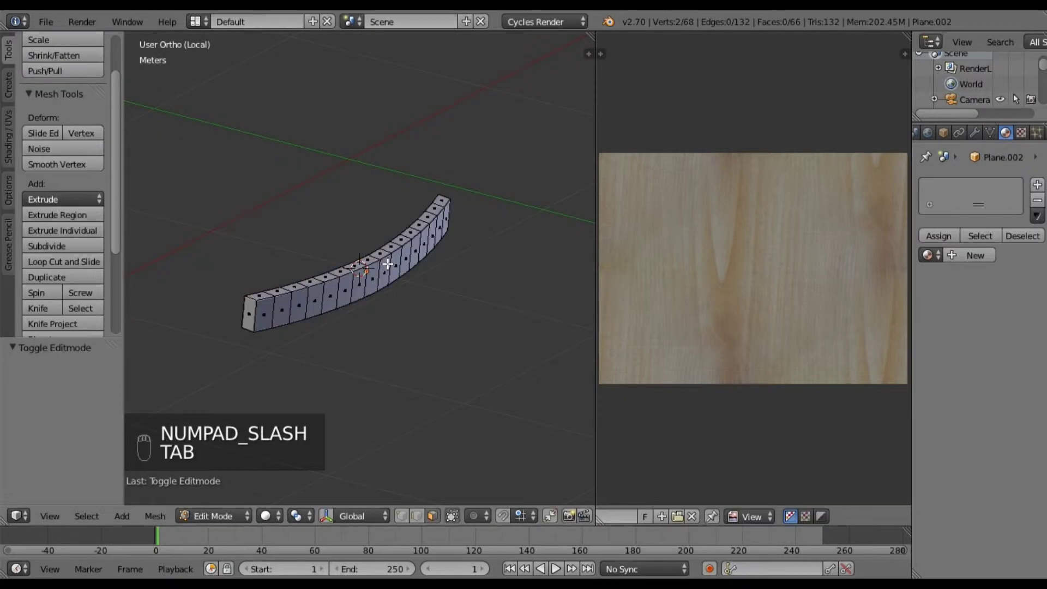
# Apply the lower brace's scale in Object Mode and return to Edit Mode
pyautogui.press('Tab')
pyautogui.hotkey('ctrl', 'a')
pyautogui.click(387, 263)
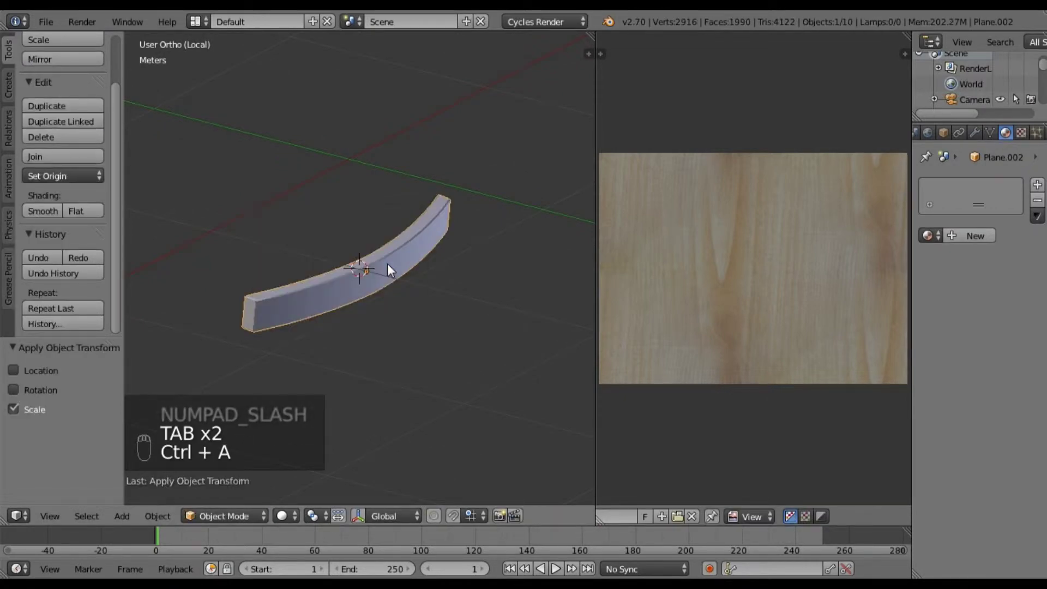
pyautogui.press('Tab')
pyautogui.moveTo(294, 297); pyautogui.dragTo(343, 388, button='middle')
pyautogui.rightClick(342, 388)
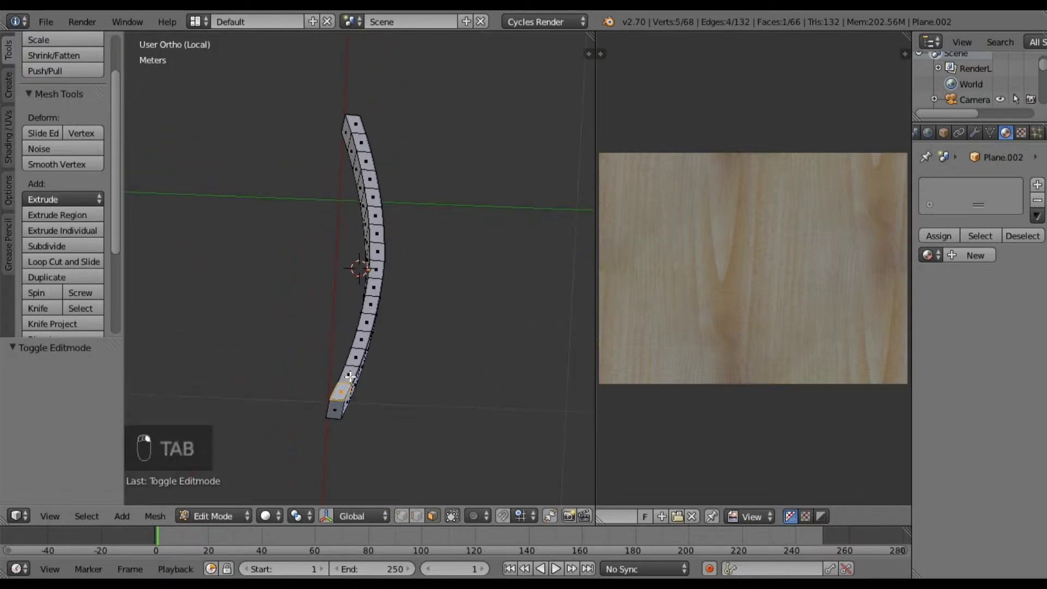
pyautogui.press('a')
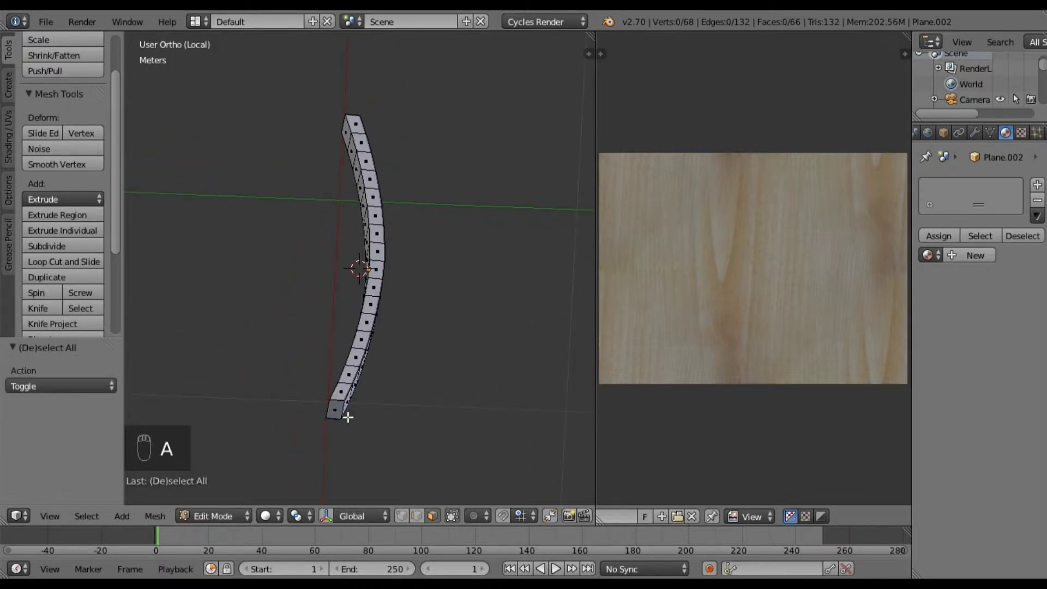
pyautogui.rightClick(342, 390)
pyautogui.press('a')
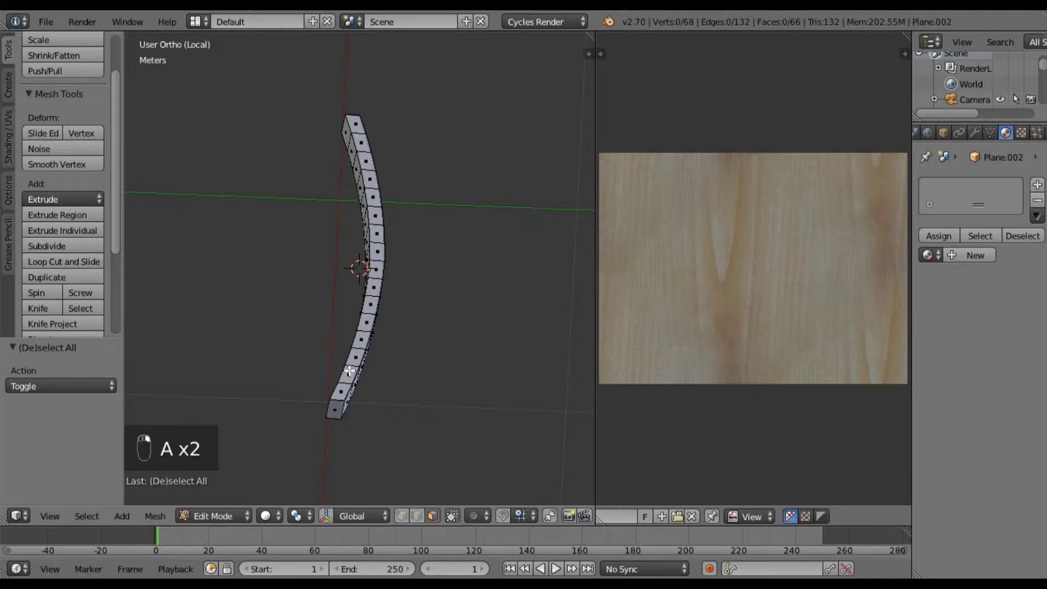
# Select the face loop running through the lower brace's top, bottom and ends, and remove both end faces from the selection
pyautogui.keyDown('alt'); pyautogui.rightClick(349, 374); pyautogui.keyUp('alt')
pyautogui.press('a')
pyautogui.press('a')
pyautogui.moveTo(346, 392); pyautogui.dragTo(423, 260, button='middle')
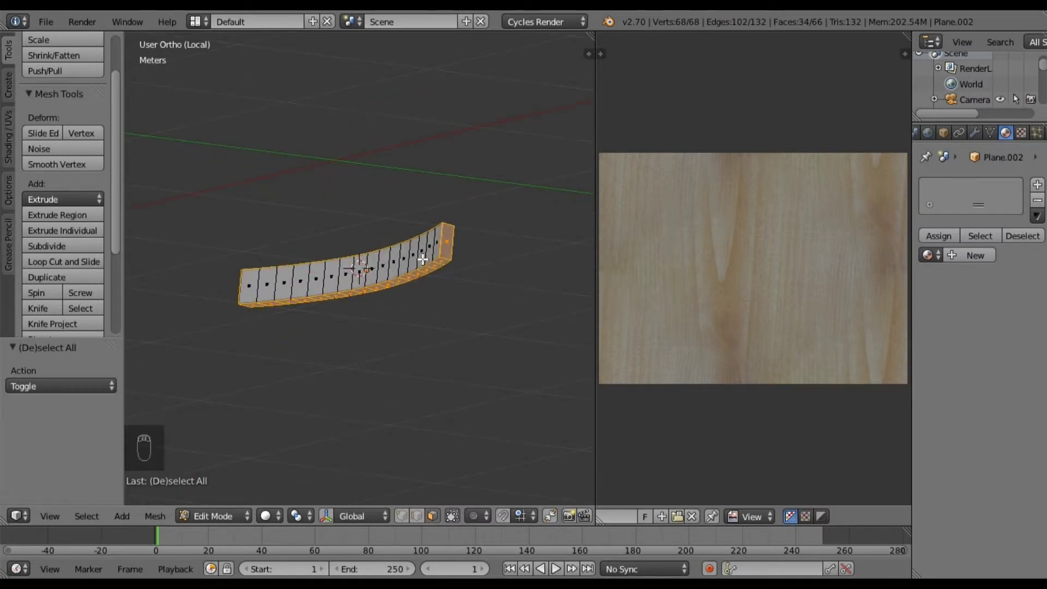
pyautogui.press('KP_7')
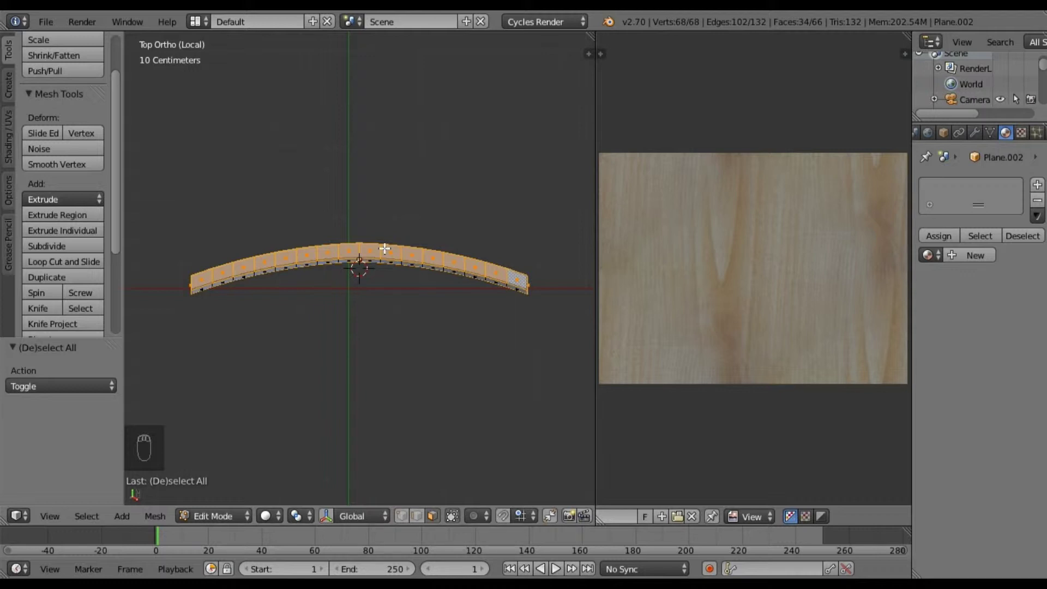
pyautogui.moveTo(420, 245); pyautogui.dragTo(448, 329, button='middle')
pyautogui.keyDown('shift'); pyautogui.rightClick(450, 333); pyautogui.keyUp('shift')
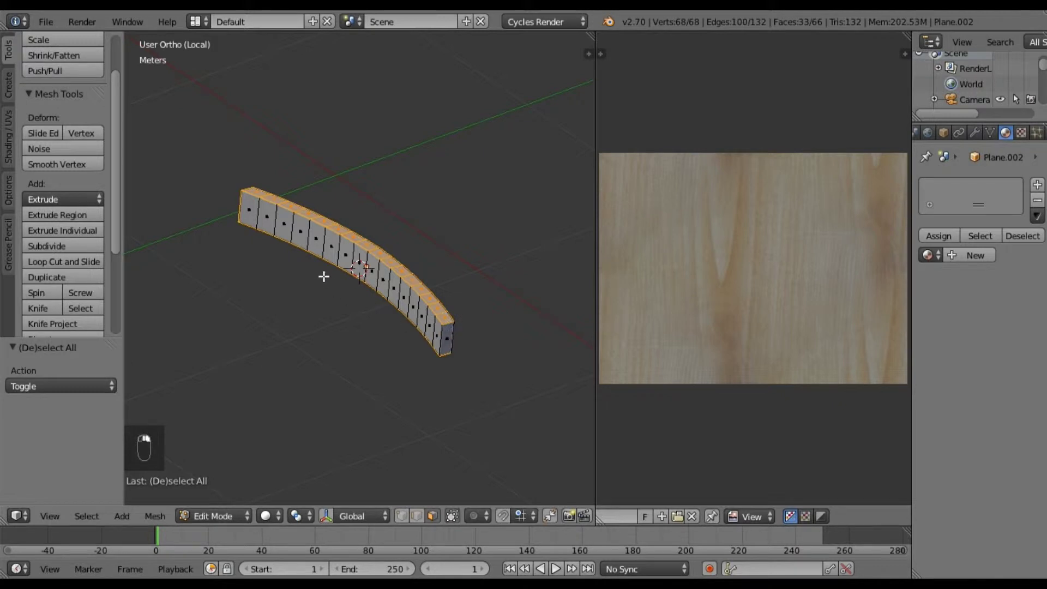
pyautogui.moveTo(320, 276); pyautogui.dragTo(533, 288, button='middle')
pyautogui.keyDown('shift'); pyautogui.rightClick(253, 335); pyautogui.keyUp('shift')
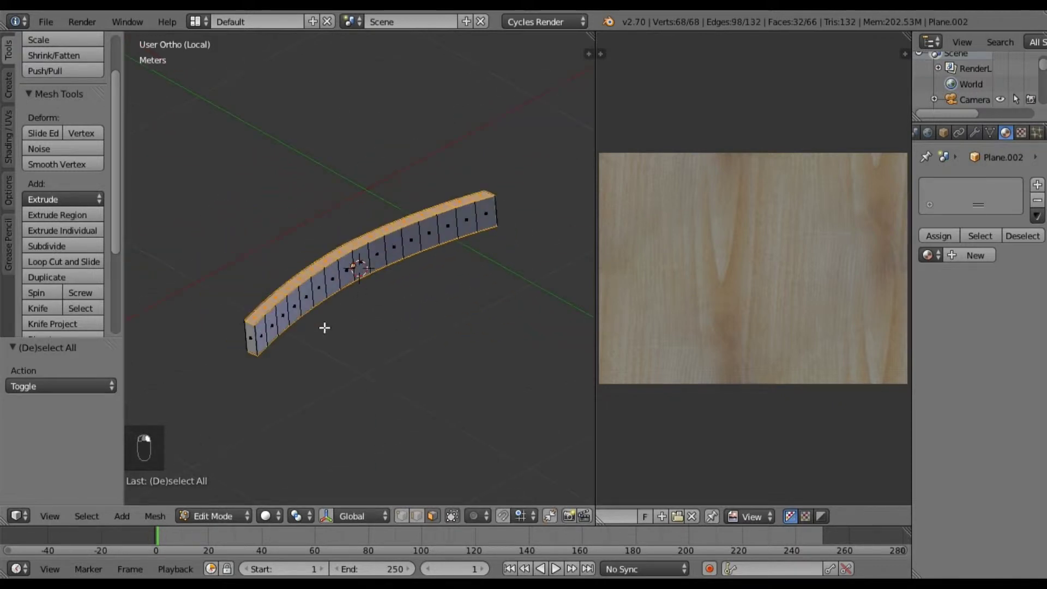
# Unwrap the lower brace's top and bottom faces from the top view and clear the selection
pyautogui.press('KP_7')
pyautogui.press('u')
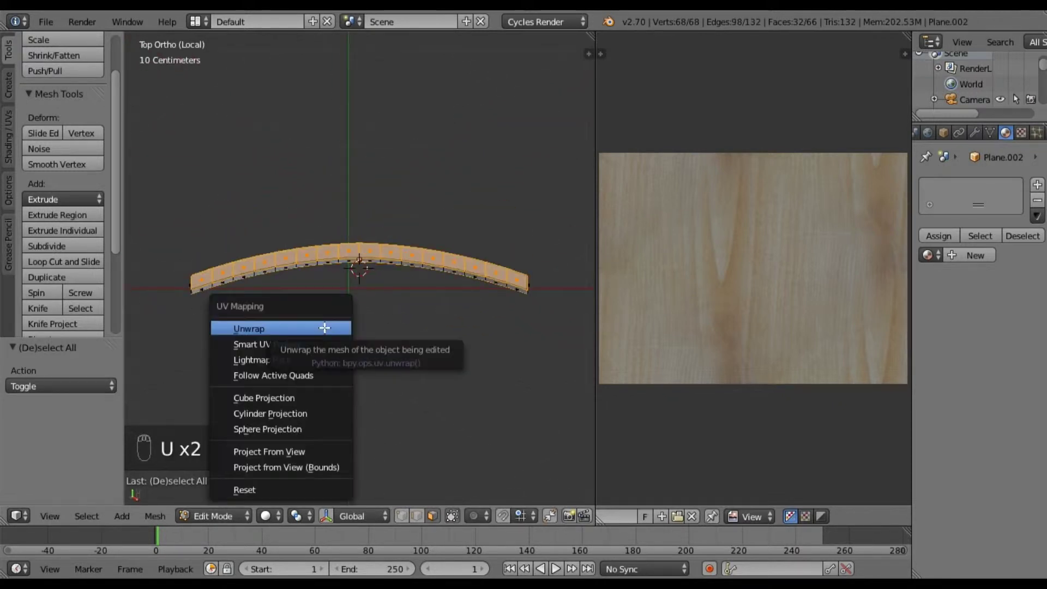
pyautogui.click(325, 328)
pyautogui.press('a')
# Select the faces along both broad long sides of the lower brace, leaving out the two end faces
pyautogui.moveTo(355, 327); pyautogui.dragTo(237, 302, button='middle')
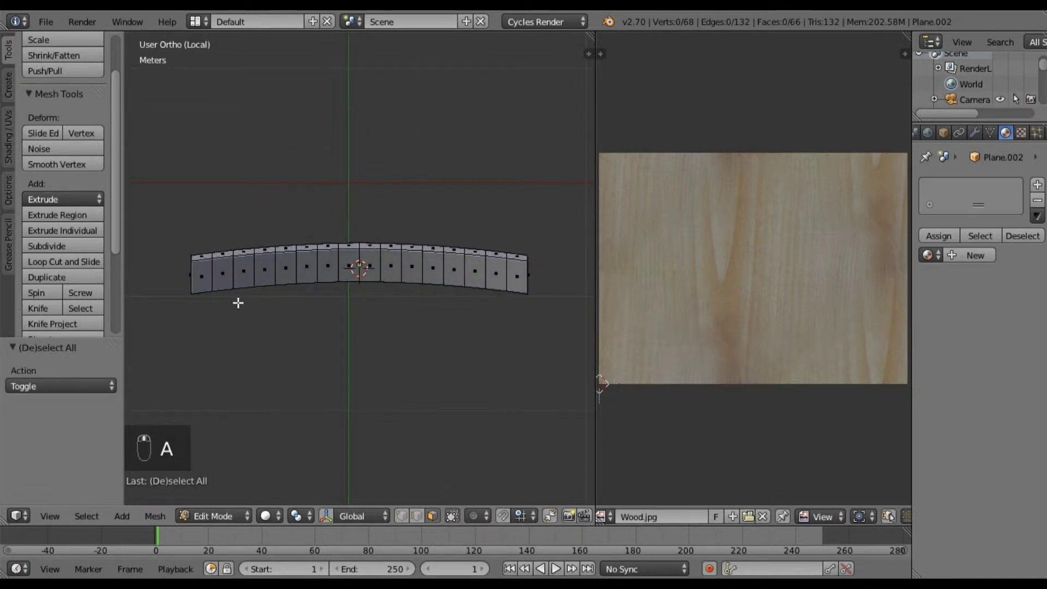
pyautogui.press('a')
pyautogui.keyDown('shift'); pyautogui.rightClick(207, 284); pyautogui.keyUp('shift')
pyautogui.moveTo(250, 294); pyautogui.dragTo(280, 325, button='middle')
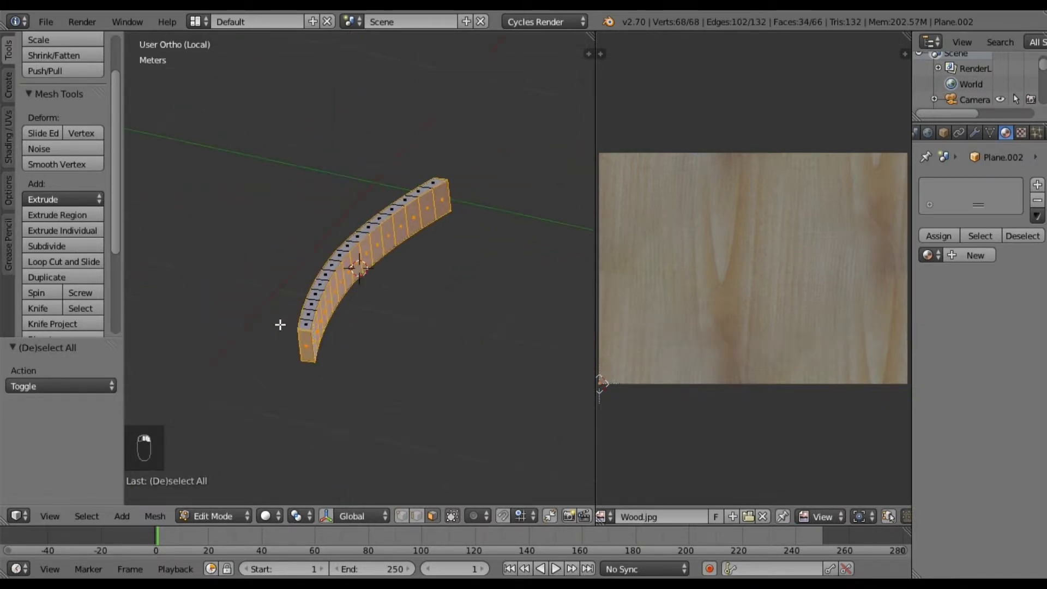
pyautogui.moveTo(386, 274); pyautogui.dragTo(461, 327, button='middle')
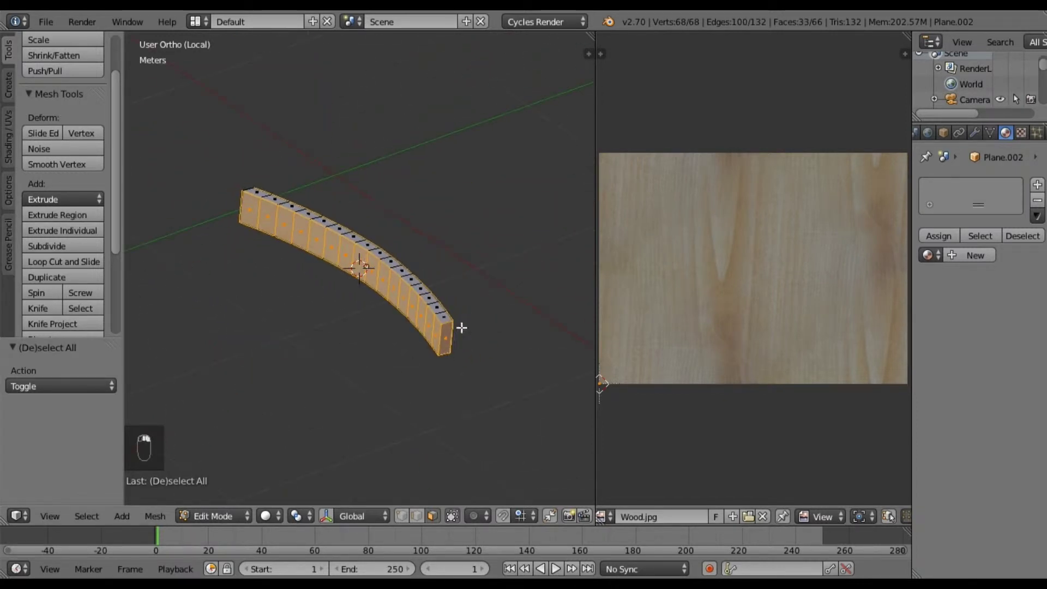
pyautogui.keyDown('shift'); pyautogui.rightClick(450, 337); pyautogui.keyUp('shift')
# Unwrap the lower brace's two broad long sides from the front view and clear the selection
pyautogui.press('KP_1')
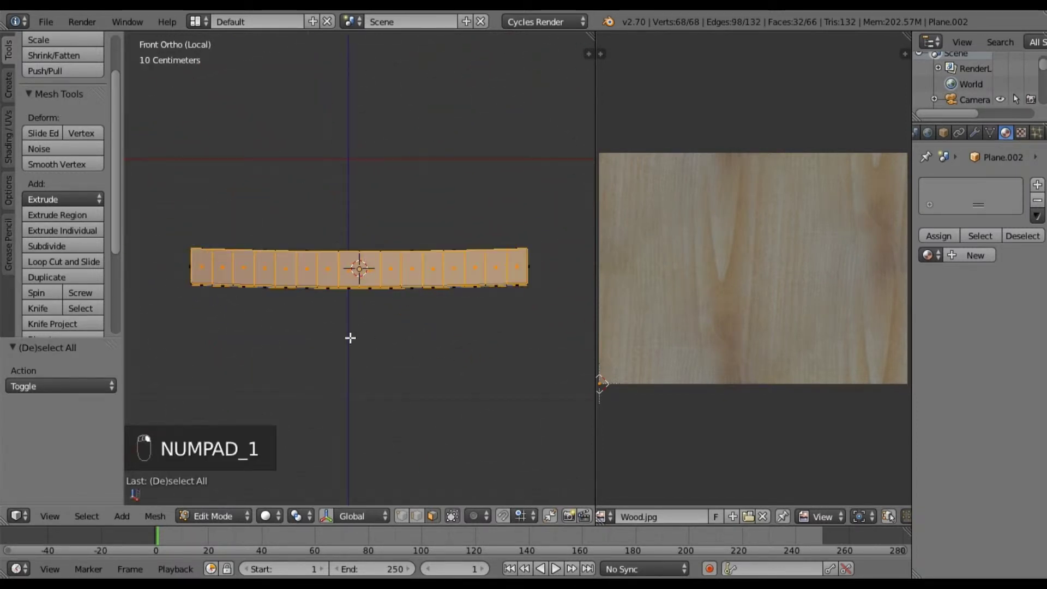
pyautogui.press('u')
pyautogui.click(350, 338)
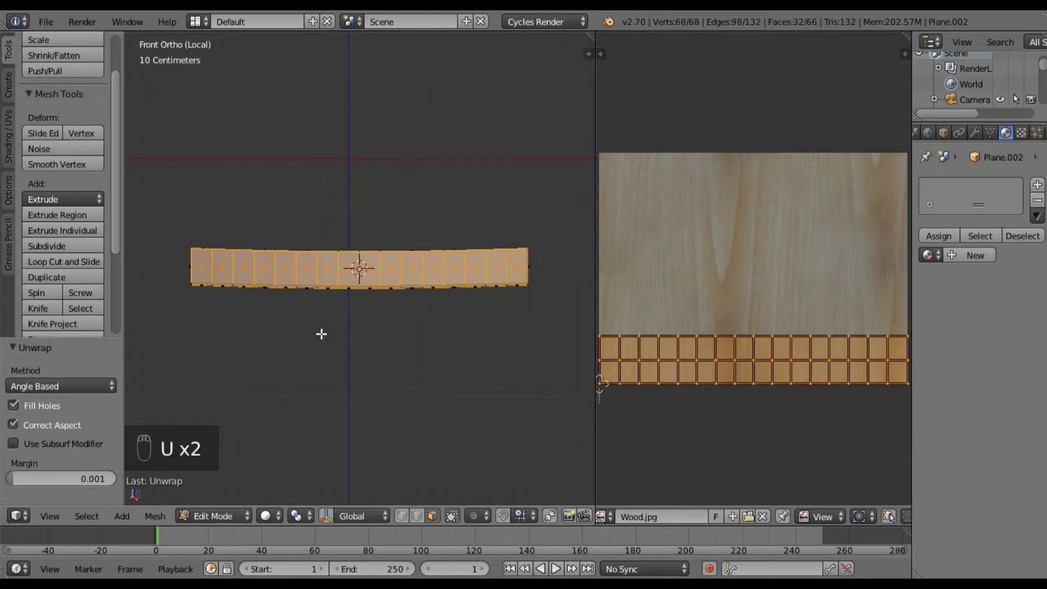
pyautogui.press('a')
pyautogui.moveTo(301, 307); pyautogui.dragTo(475, 309, button='middle')
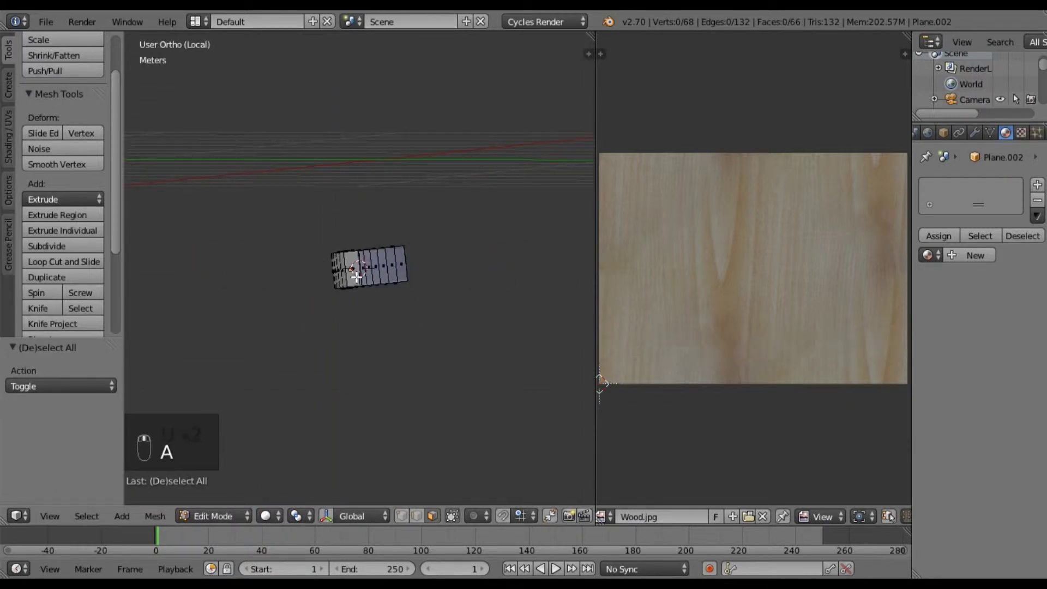
# Select both end faces of the lower brace and unwrap them from the right view
pyautogui.rightClick(334, 271)
pyautogui.moveTo(321, 281); pyautogui.dragTo(666, 311, button='middle')
pyautogui.keyDown('shift'); pyautogui.rightClick(459, 307); pyautogui.keyUp('shift')
pyautogui.press('KP_3')
pyautogui.press('u')
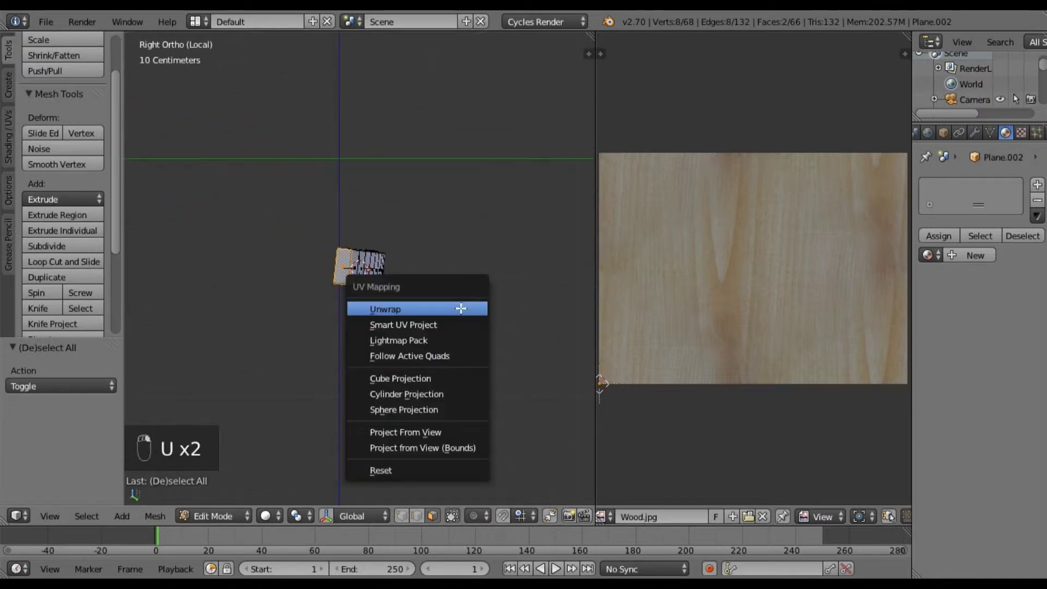
pyautogui.click(469, 307)
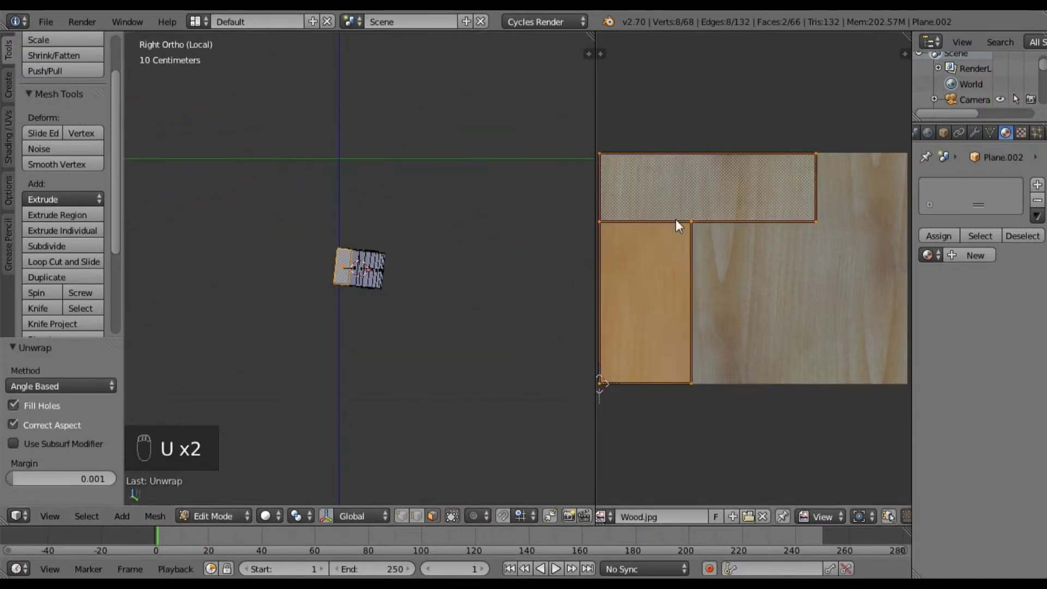
# Rotate the wide UV island of the brace's end face by 90° and move it onto the middle of the wood texture
pyautogui.rightClick(698, 196)
pyautogui.press('r')
pyautogui.press('9')
pyautogui.press('0')
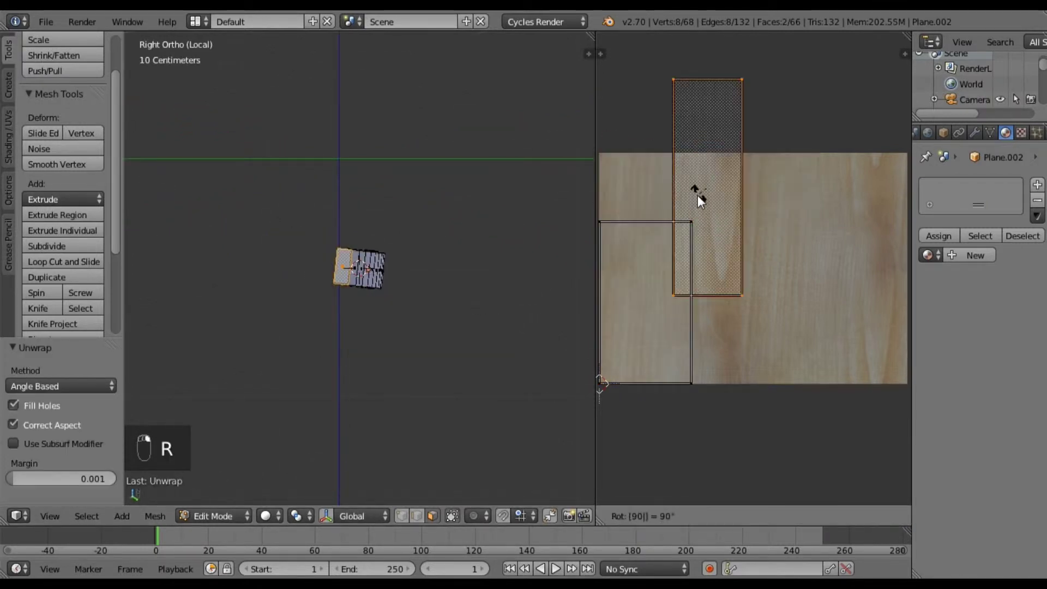
pyautogui.press('Return')
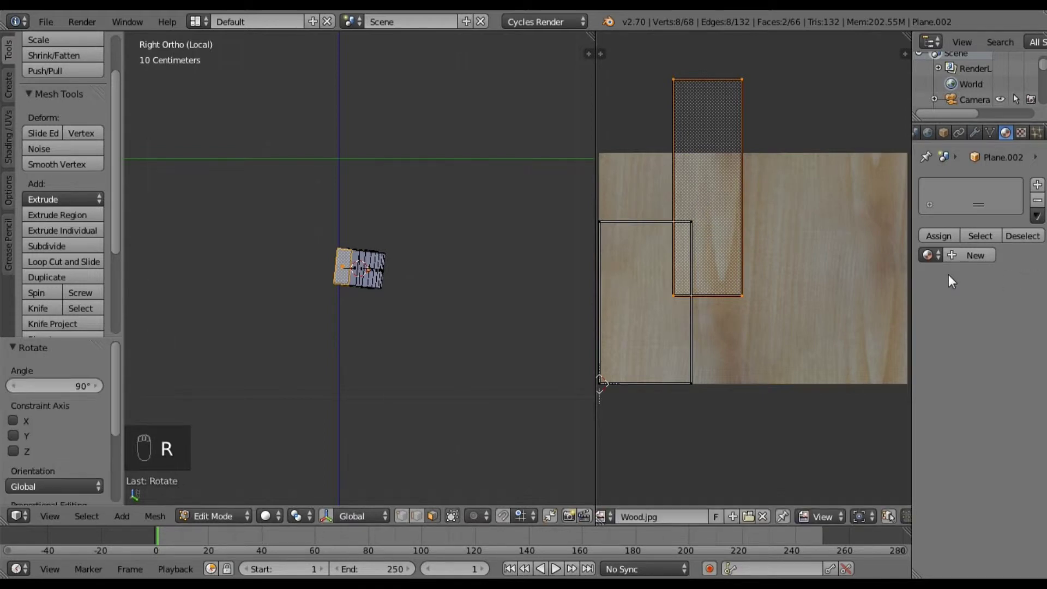
pyautogui.press('g')
pyautogui.click(766, 300)
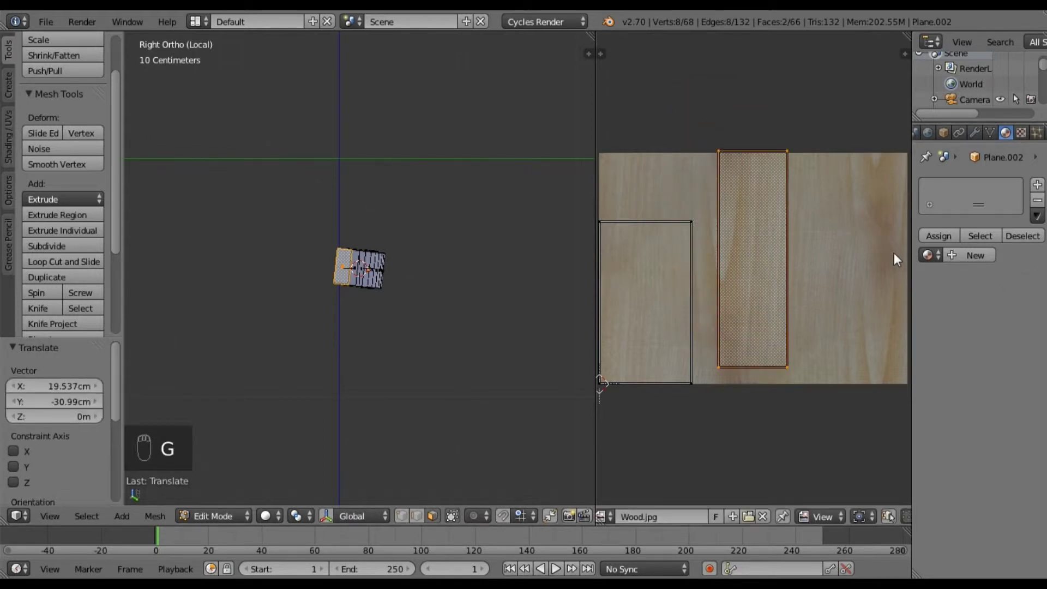
# Assign the existing Wood material to the lower brace, leave edit mode and bring back the whole chair
pyautogui.click(927, 255)
pyautogui.click(848, 294)
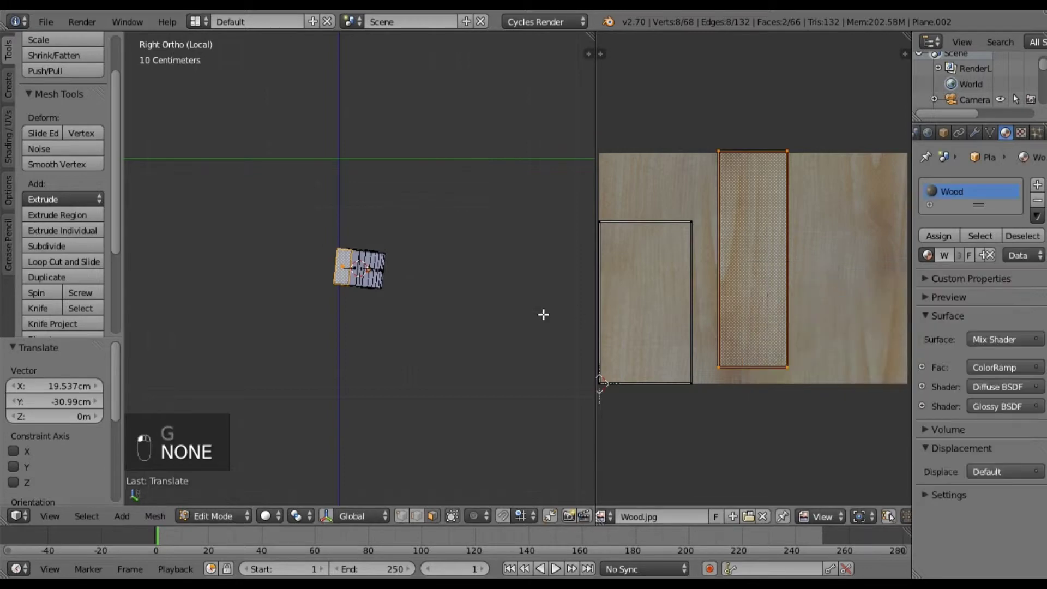
pyautogui.press('Tab')
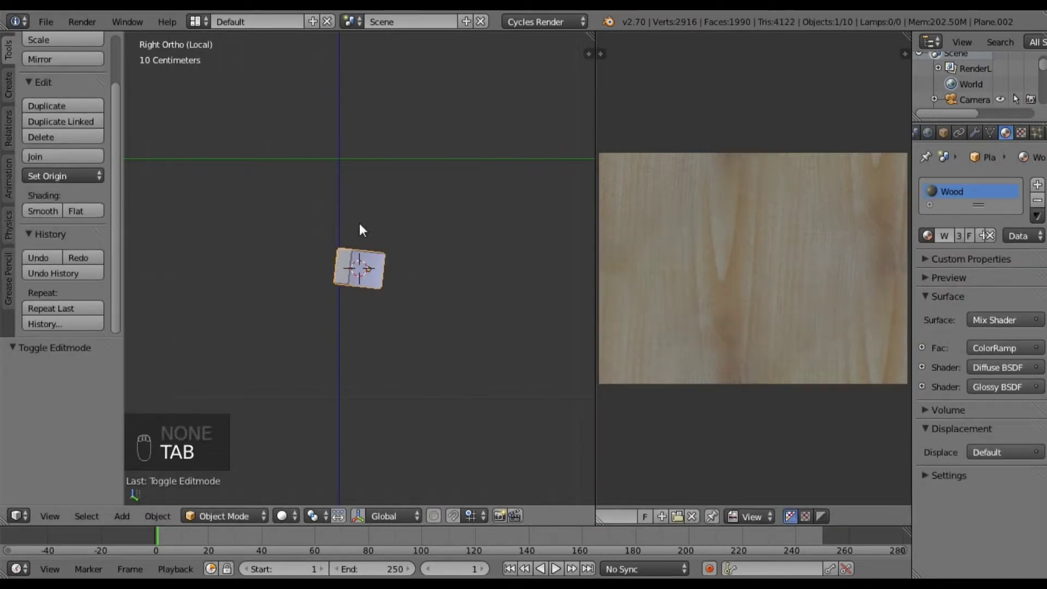
pyautogui.press('KP_Divide')
pyautogui.moveTo(332, 280); pyautogui.dragTo(279, 263, button='middle')
# Isolate the near armrest to apply its scale, and assign it the existing Wood material
pyautogui.rightClick(275, 257)
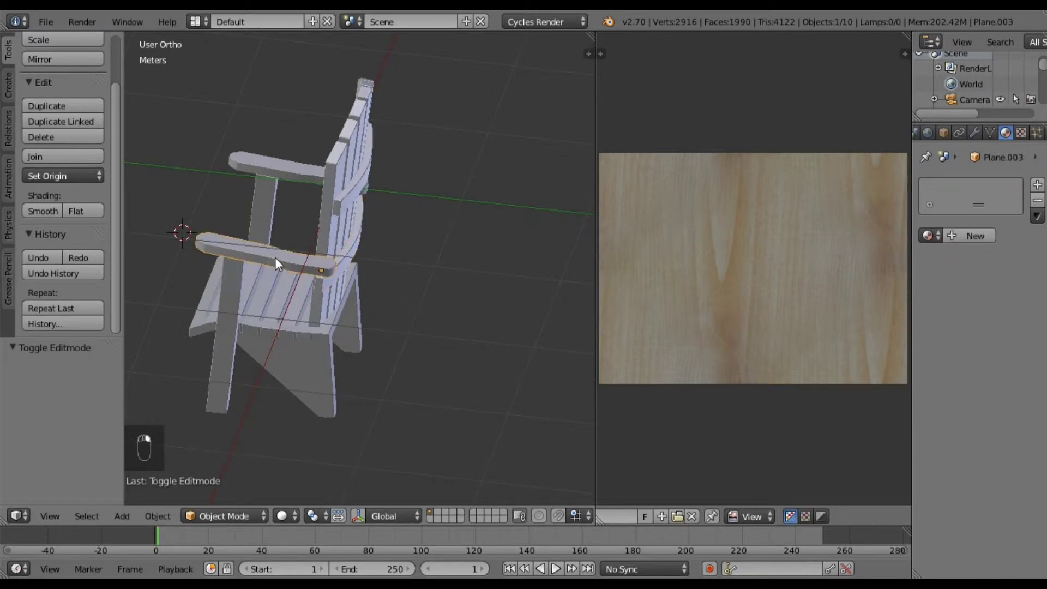
pyautogui.press('KP_Divide')
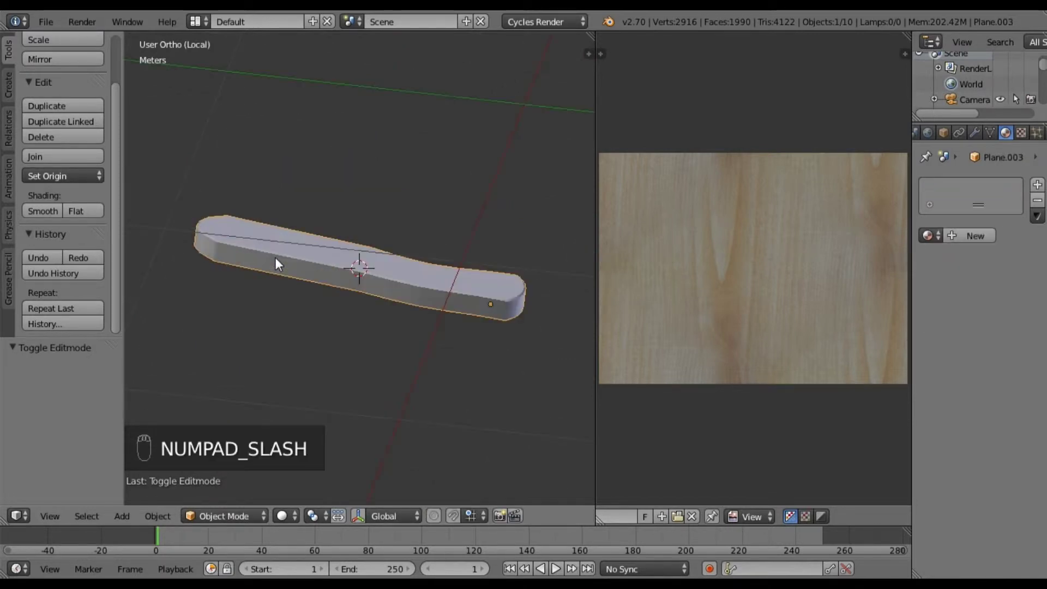
pyautogui.hotkey('ctrl', 'a')
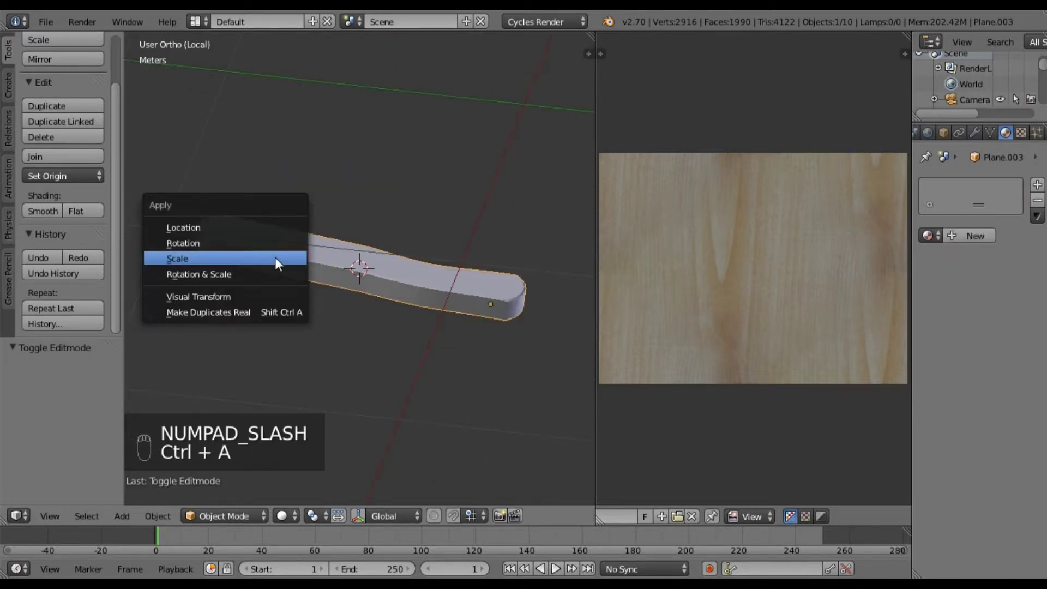
pyautogui.click(275, 260)
pyautogui.click(926, 235)
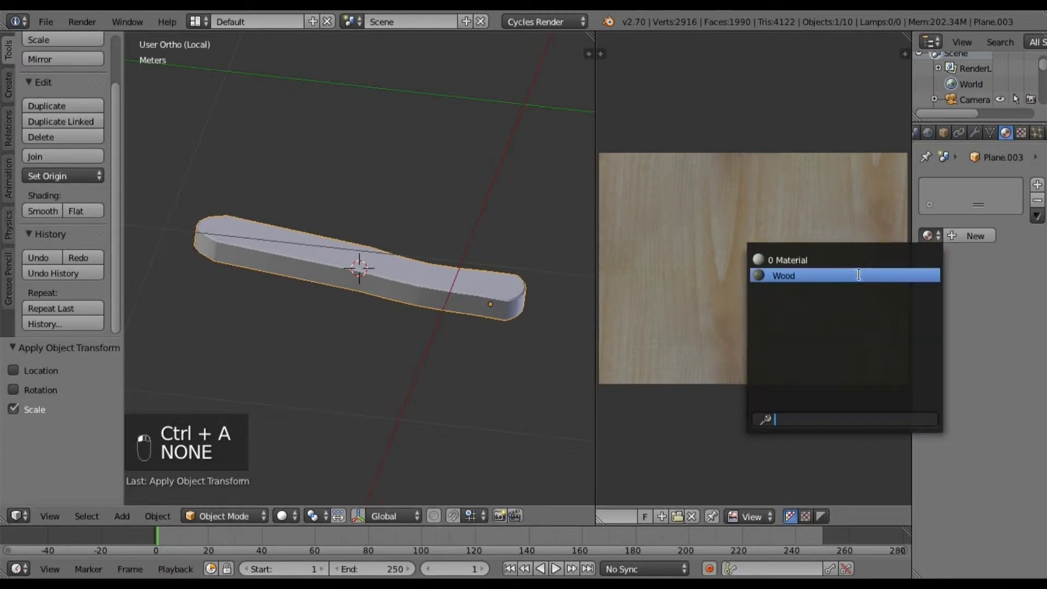
pyautogui.click(856, 274)
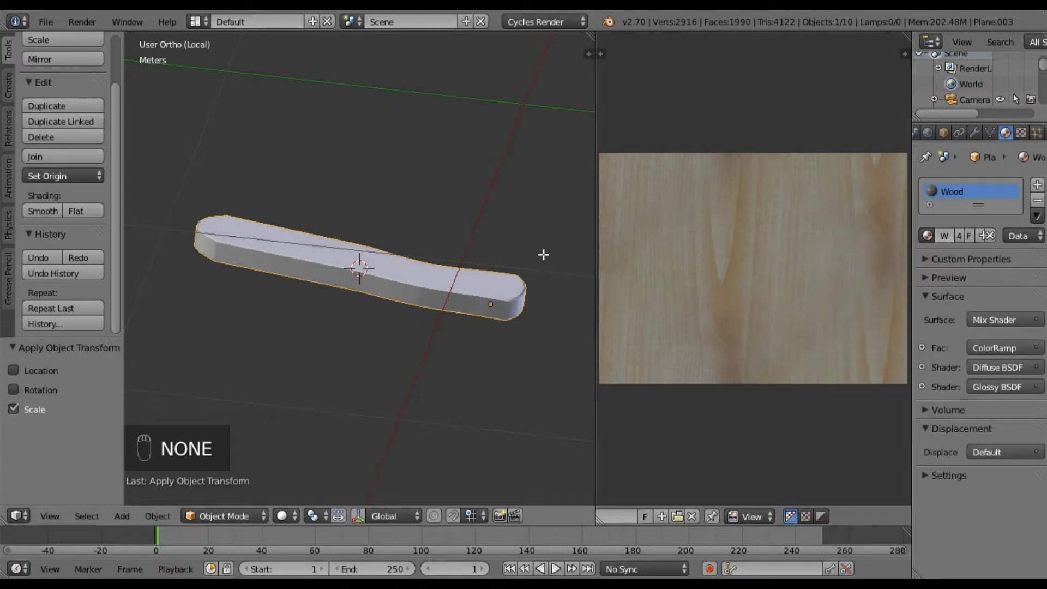
# Box-select the armrest's top faces in edit mode from the top view
pyautogui.press('Tab')
pyautogui.press('KP_7')
pyautogui.press('a')
pyautogui.press('a')
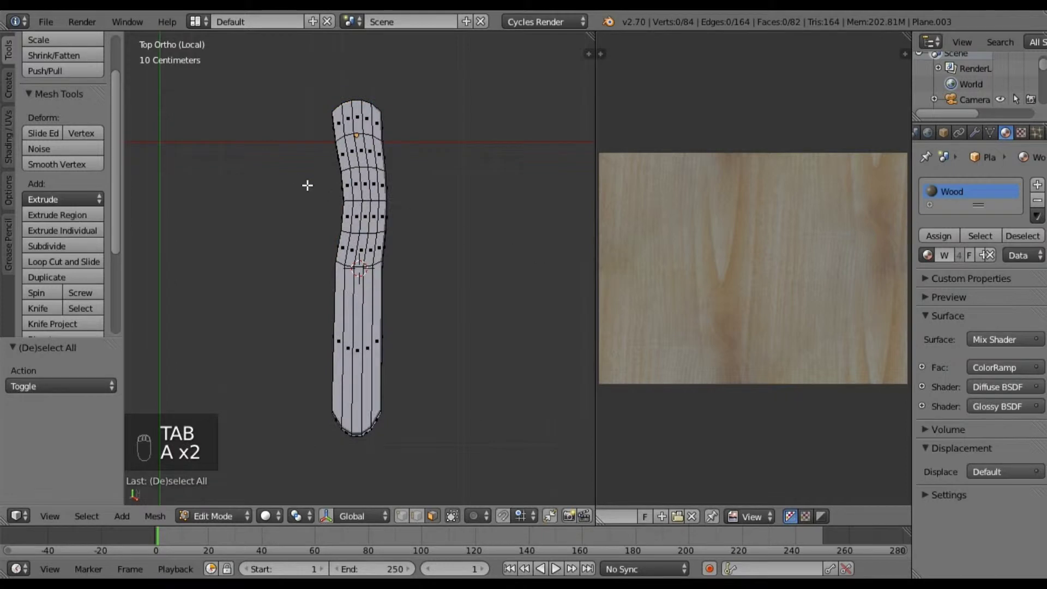
pyautogui.press('b')
pyautogui.moveTo(289, 74); pyautogui.dragTo(439, 440)
# Remove the rounded end and side faces from the selection, keeping only the armrest's top faces
pyautogui.moveTo(381, 430); pyautogui.dragTo(388, 297, button='middle')
pyautogui.keyDown('shift'); pyautogui.rightClick(379, 300); pyautogui.keyUp('shift')
pyautogui.keyDown('shift'); pyautogui.rightClick(388, 299); pyautogui.keyUp('shift')
pyautogui.keyDown('shift'); pyautogui.rightClick(398, 298); pyautogui.keyUp('shift')
pyautogui.keyDown('shift'); pyautogui.rightClick(409, 300); pyautogui.keyUp('shift')
pyautogui.keyDown('shift'); pyautogui.rightClick(415, 302); pyautogui.keyUp('shift')
pyautogui.moveTo(416, 303); pyautogui.dragTo(334, 180, button='middle')
pyautogui.keyDown('shift'); pyautogui.rightClick(247, 266); pyautogui.keyUp('shift')
# Add the armrest's underside faces to the selection from the bottom view and remove the side and end faces caught with them
pyautogui.press('ctrl+KP_7')
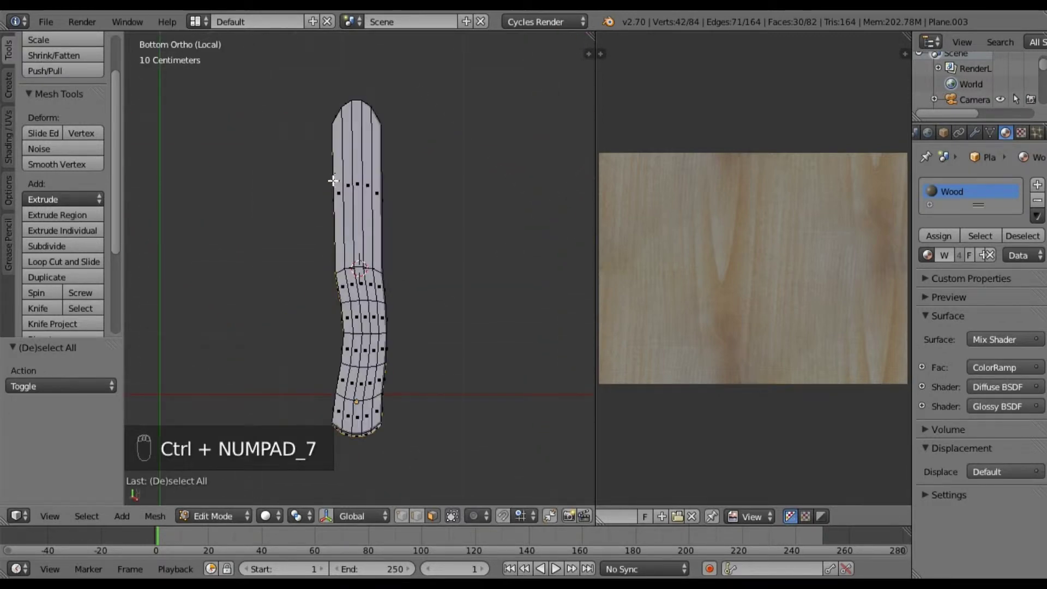
pyautogui.press('b')
pyautogui.moveTo(280, 70); pyautogui.dragTo(431, 449)
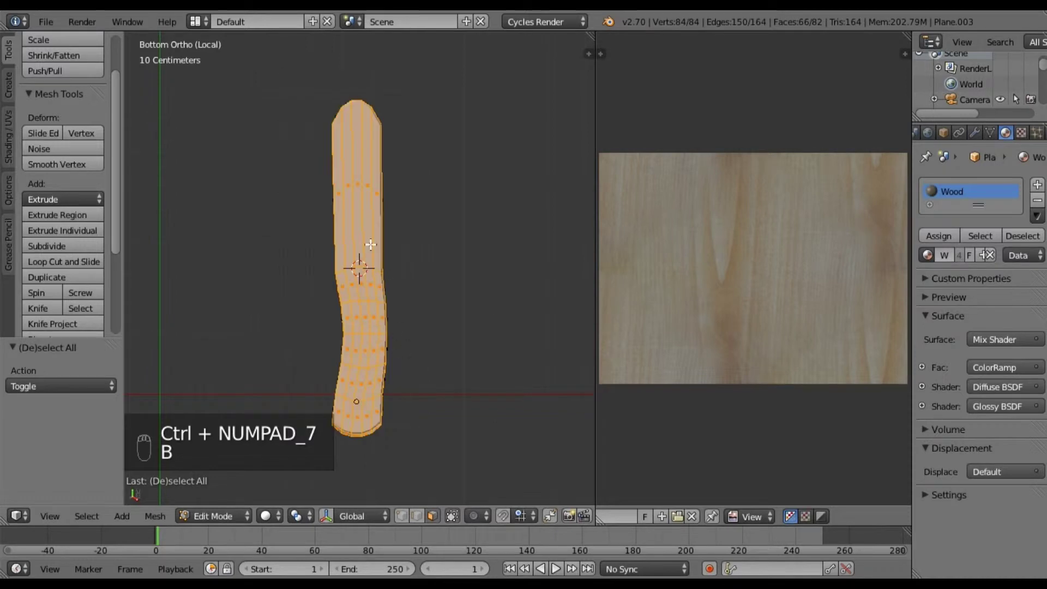
pyautogui.moveTo(361, 288); pyautogui.dragTo(134, 371, button='middle')
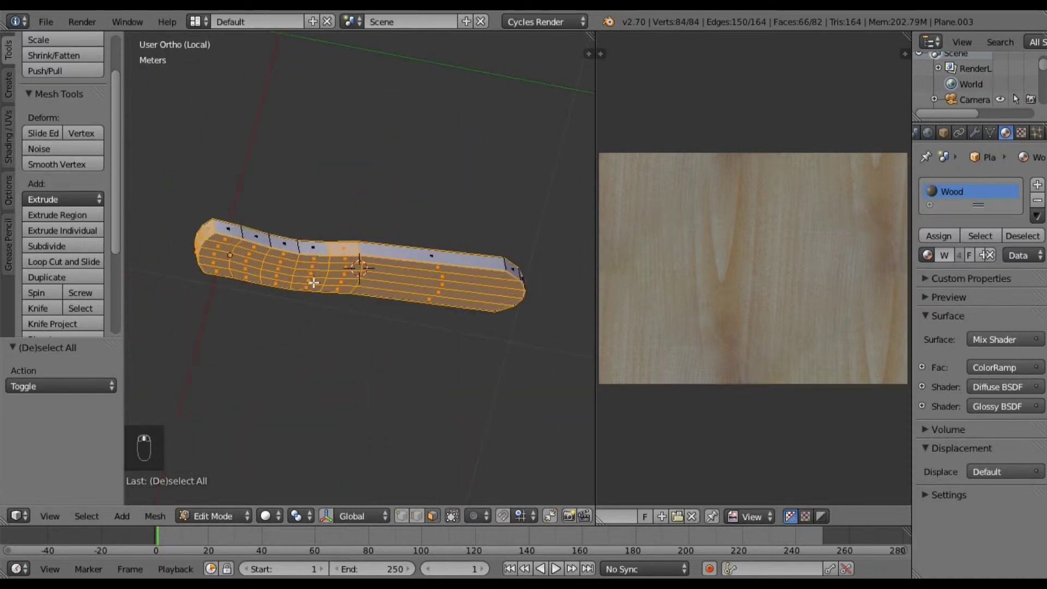
pyautogui.moveTo(179, 140); pyautogui.dragTo(417, 343, button='middle')
pyautogui.keyDown('shift'); pyautogui.rightClick(368, 240); pyautogui.keyUp('shift')
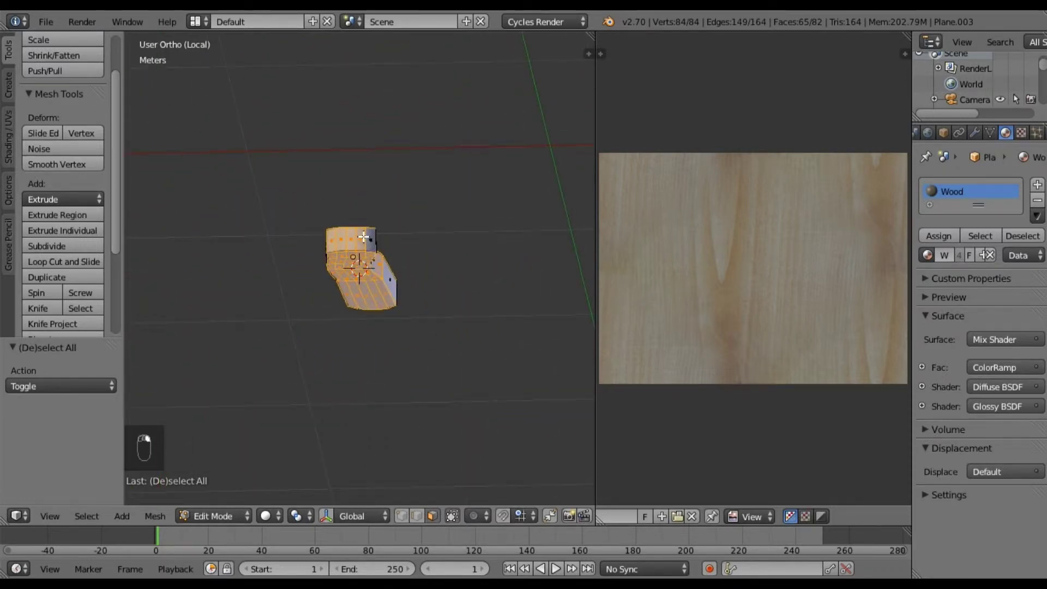
pyautogui.moveTo(333, 243); pyautogui.dragTo(355, 288, button='middle')
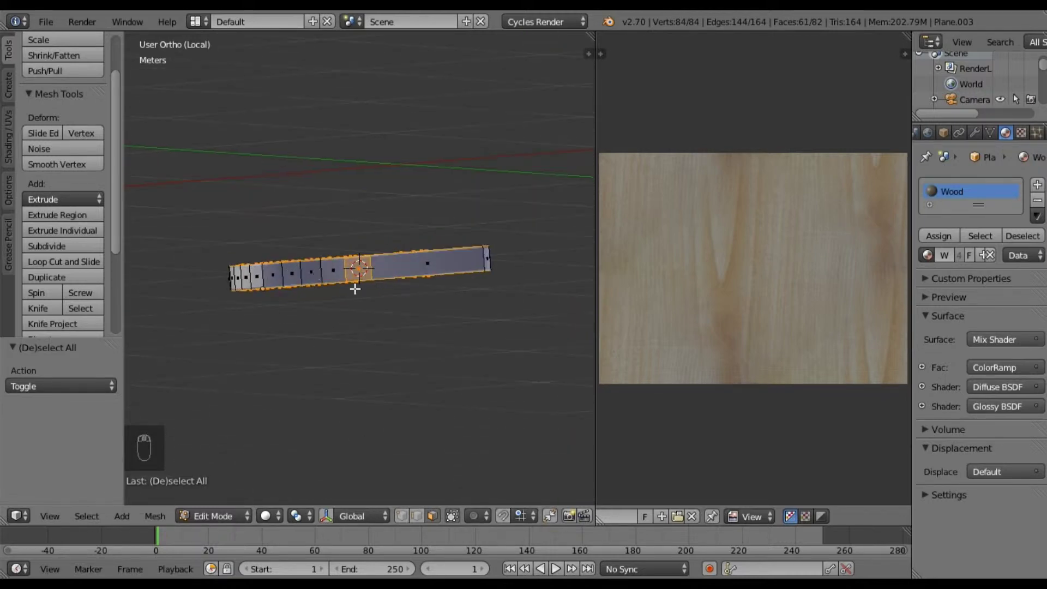
pyautogui.keyDown('shift'); pyautogui.rightClick(366, 270); pyautogui.keyUp('shift')
# Unwrap the armrest's top and underside faces from the top view, rotate their UVs by 90° and clear the selection
pyautogui.press('KP_7')
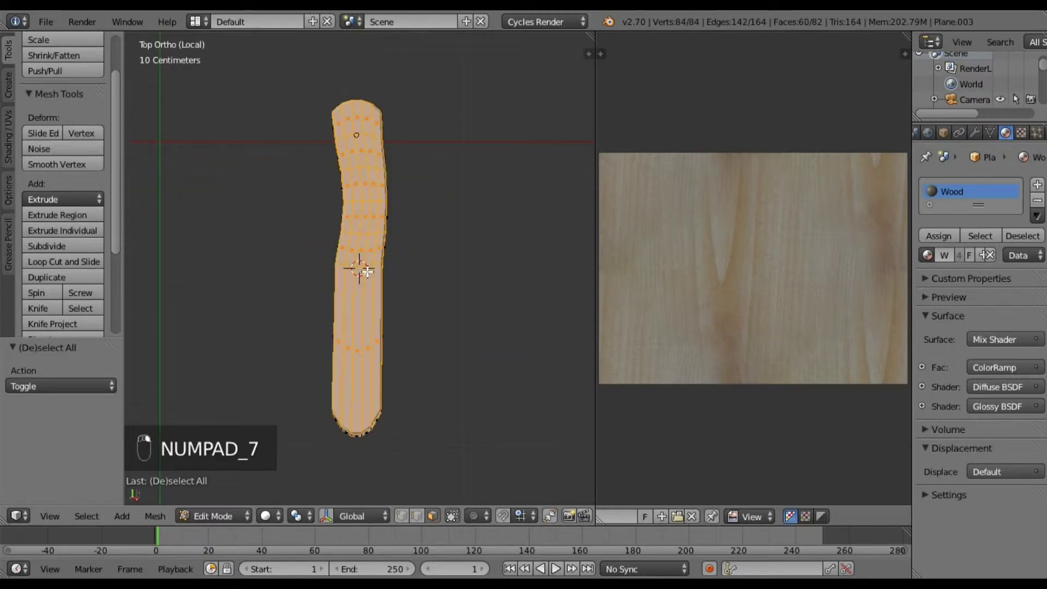
pyautogui.press('u')
pyautogui.press('u')
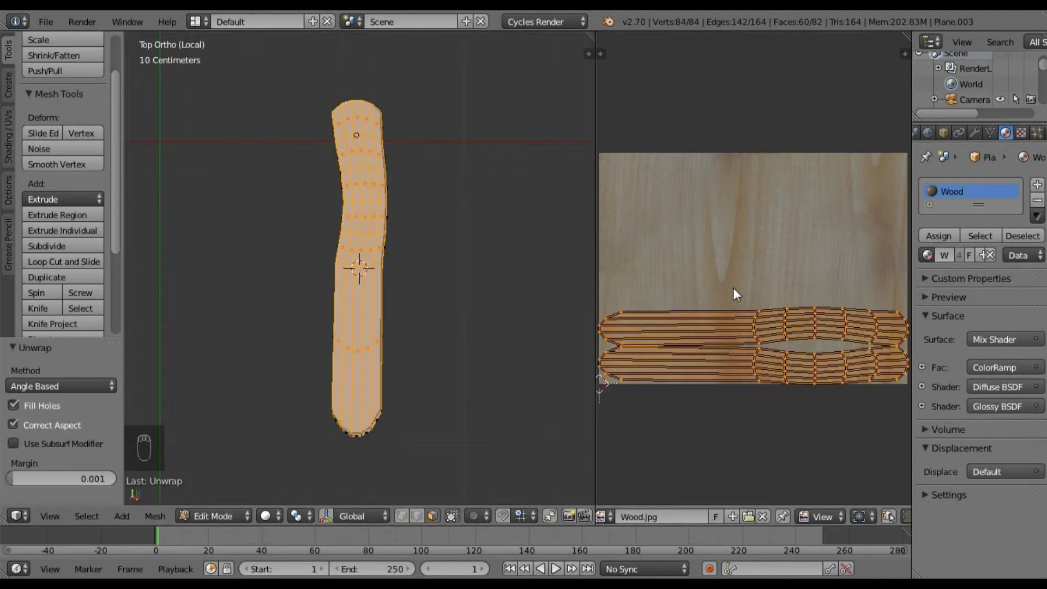
pyautogui.write('r90')
pyautogui.press('Return')
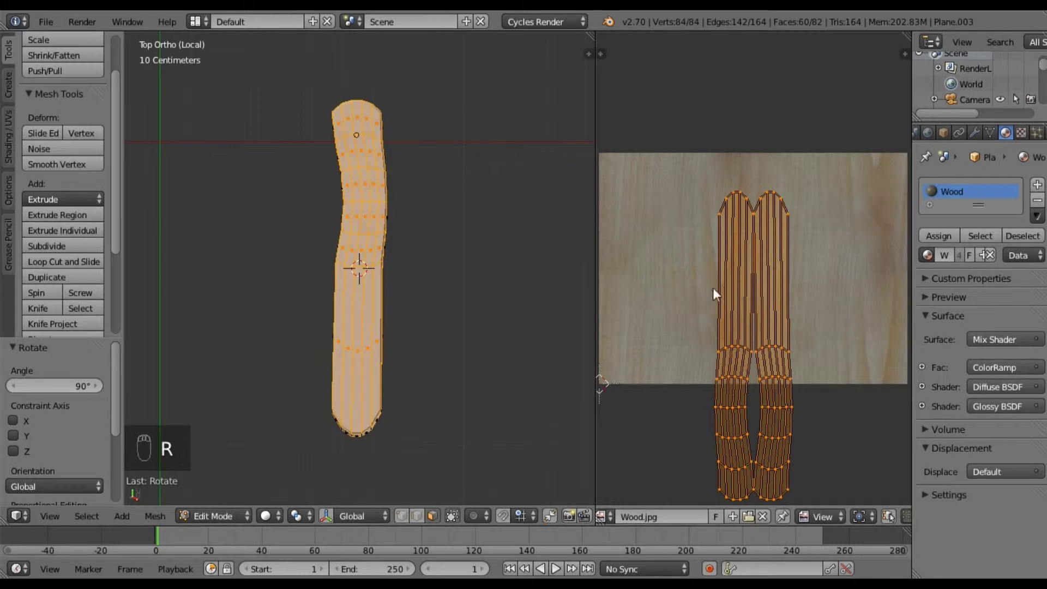
pyautogui.press('a')
# Box-select the armrest's edge faces on both long sides, from the right view and from the left view
pyautogui.moveTo(395, 349); pyautogui.dragTo(269, 279, button='middle')
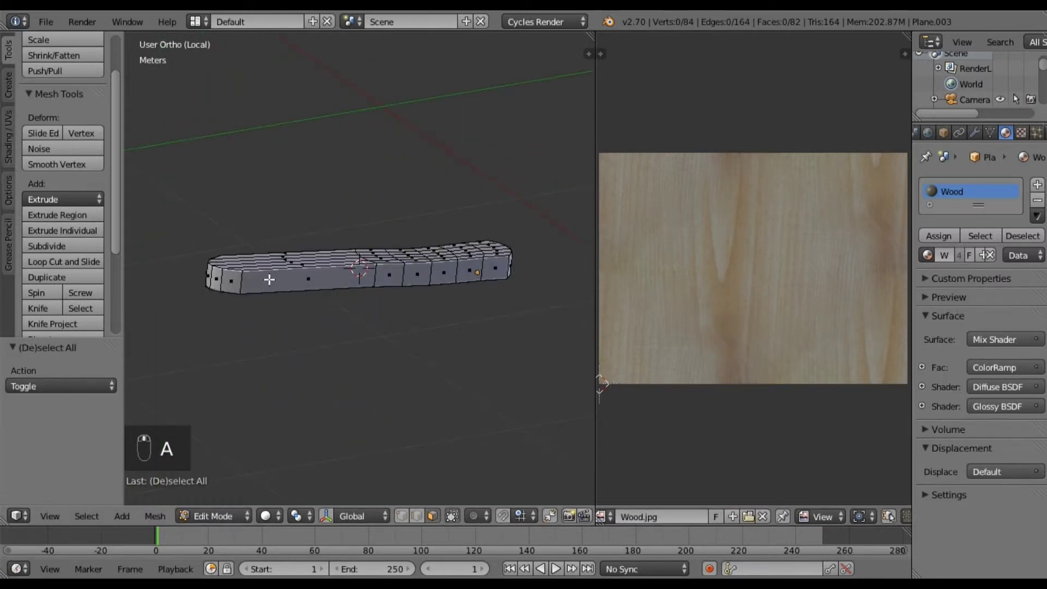
pyautogui.press('KP_3')
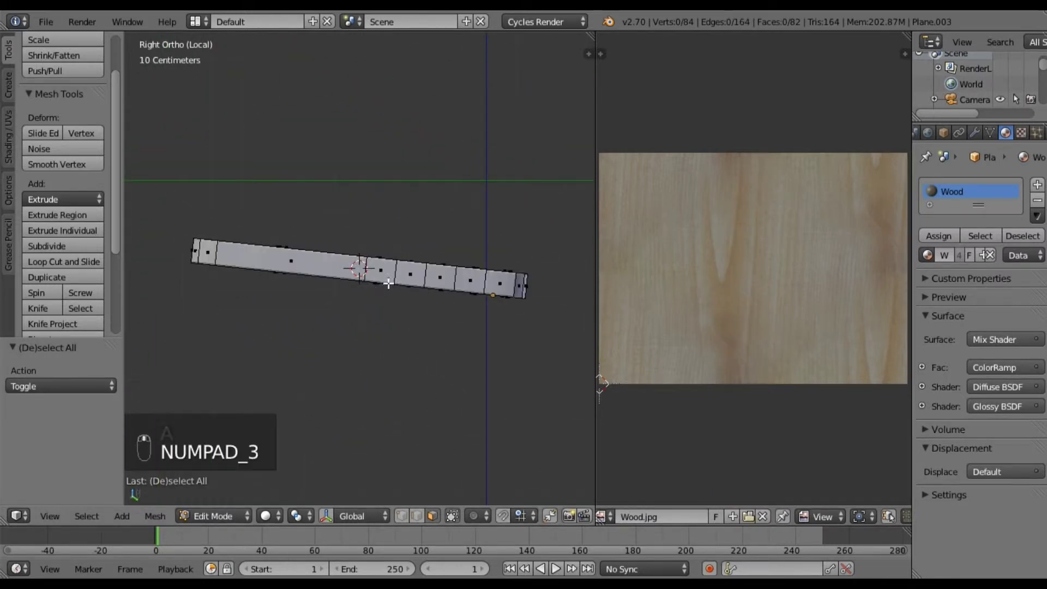
pyautogui.press('b')
pyautogui.moveTo(163, 204); pyautogui.dragTo(597, 405)
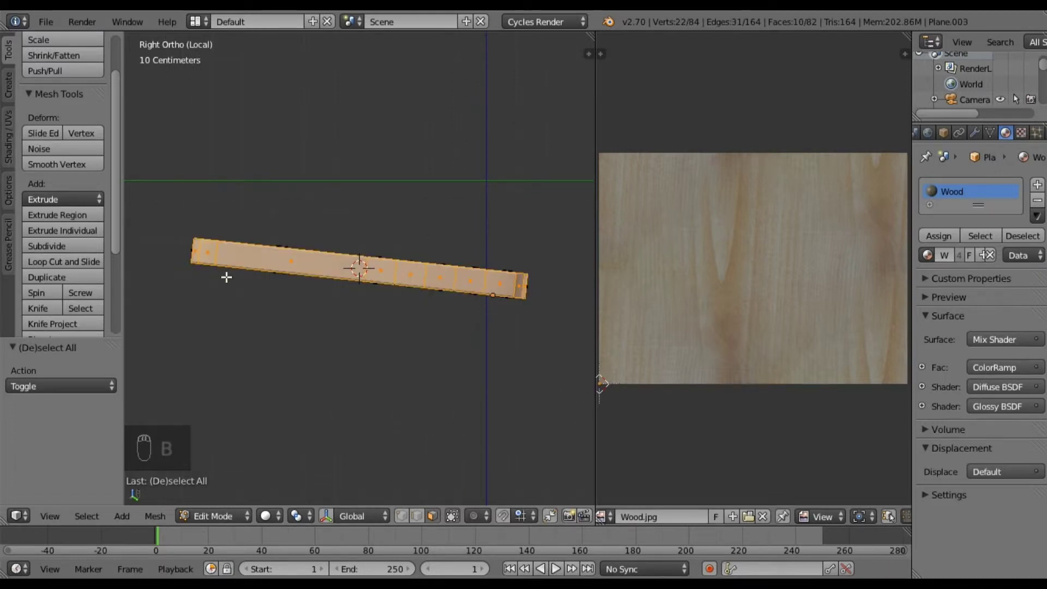
pyautogui.press('ctrl+KP_3')
pyautogui.press('b')
pyautogui.moveTo(158, 203); pyautogui.dragTo(567, 363)
# Remove the rounded faces at both ends of the armrest from the selection, keeping only the two long sides
pyautogui.moveTo(453, 273); pyautogui.dragTo(334, 304, button='middle')
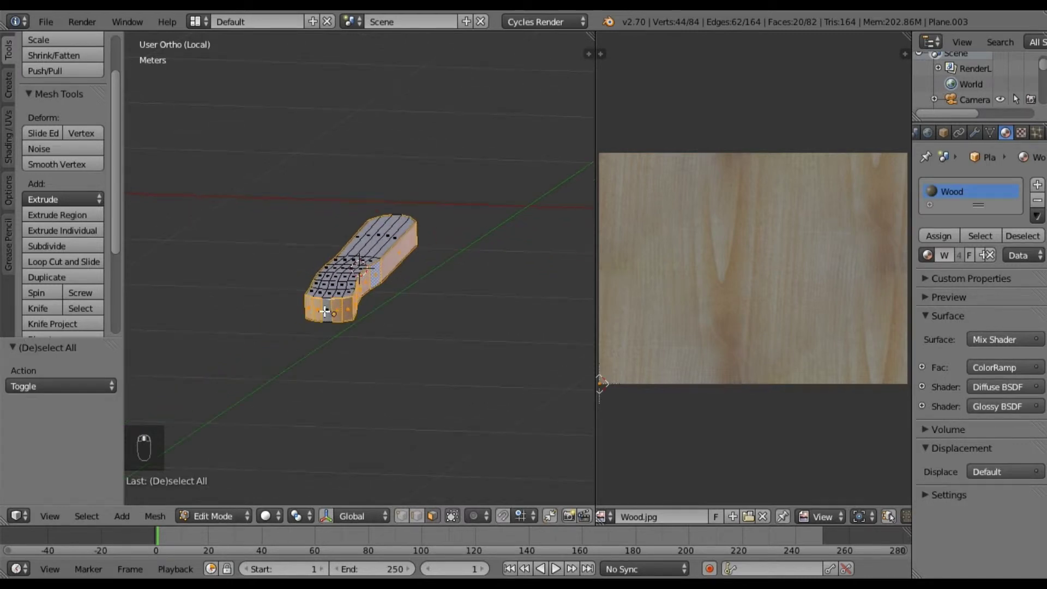
pyautogui.keyDown('shift'); pyautogui.rightClick(317, 311); pyautogui.keyUp('shift')
pyautogui.keyDown('shift'); pyautogui.rightClick(311, 308); pyautogui.keyUp('shift')
pyautogui.keyDown('shift'); pyautogui.rightClick(336, 312); pyautogui.keyUp('shift')
pyautogui.keyDown('shift'); pyautogui.rightClick(346, 311); pyautogui.keyUp('shift')
pyautogui.moveTo(403, 278); pyautogui.dragTo(400, 321, button='middle')
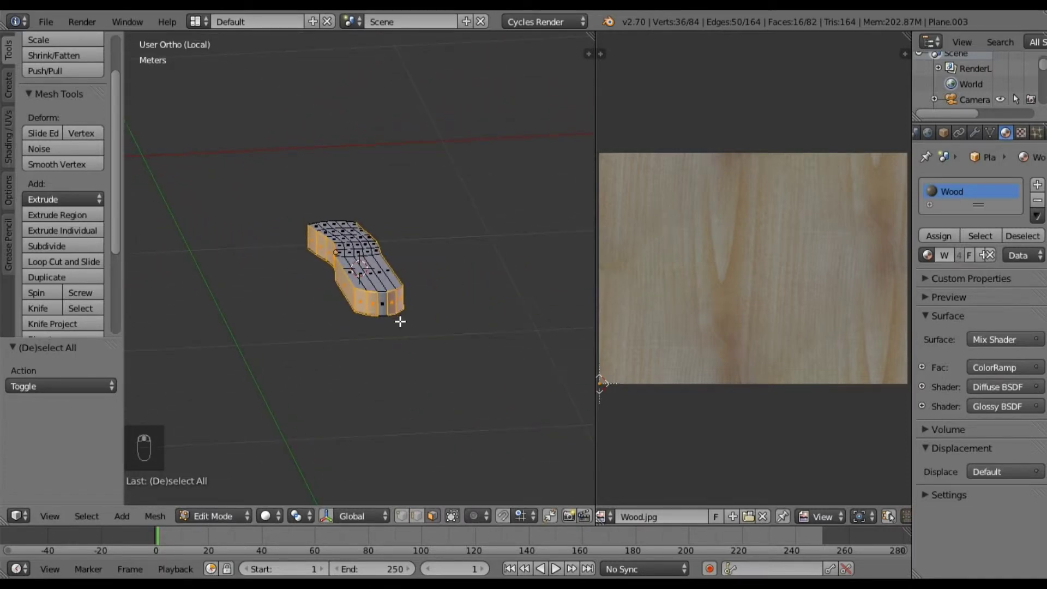
pyautogui.moveTo(397, 292); pyautogui.dragTo(382, 278, button='middle')
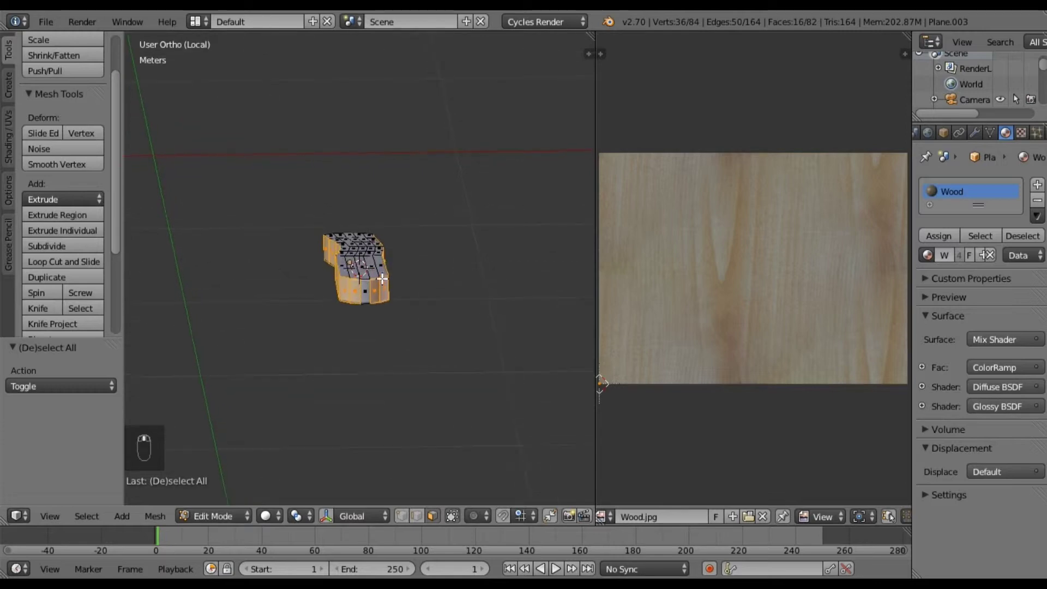
pyautogui.keyDown('shift'); pyautogui.rightClick(355, 292); pyautogui.keyUp('shift')
pyautogui.keyDown('shift'); pyautogui.rightClick(346, 289); pyautogui.keyUp('shift')
pyautogui.keyDown('shift'); pyautogui.rightClick(379, 291); pyautogui.keyUp('shift')
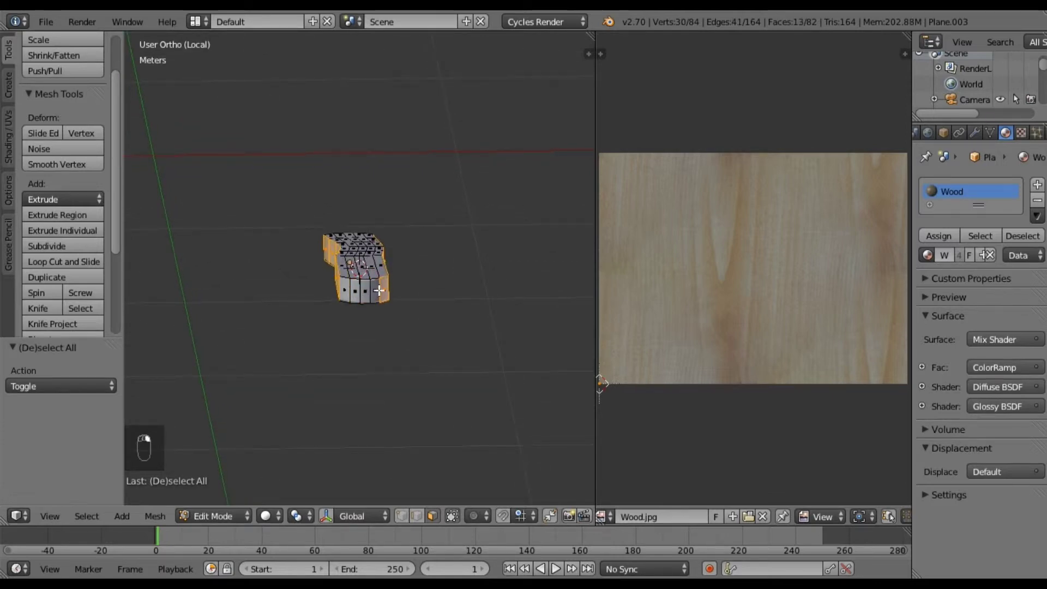
pyautogui.keyDown('shift'); pyautogui.rightClick(382, 290); pyautogui.keyUp('shift')
pyautogui.moveTo(361, 304); pyautogui.dragTo(474, 335, button='middle')
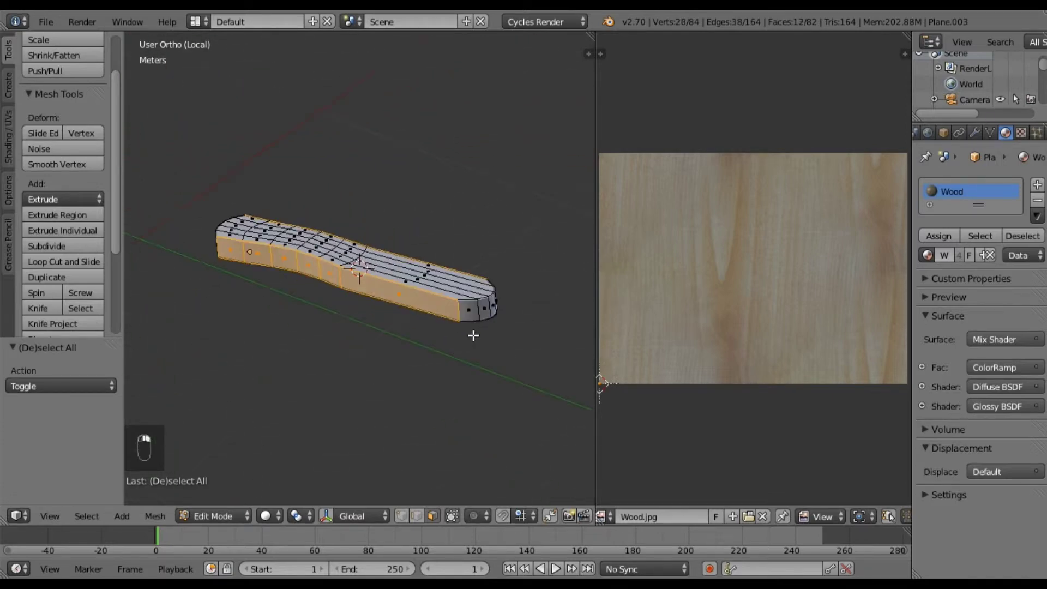
# Unwrap the armrest's two long sides from the right view
pyautogui.press('KP_3')
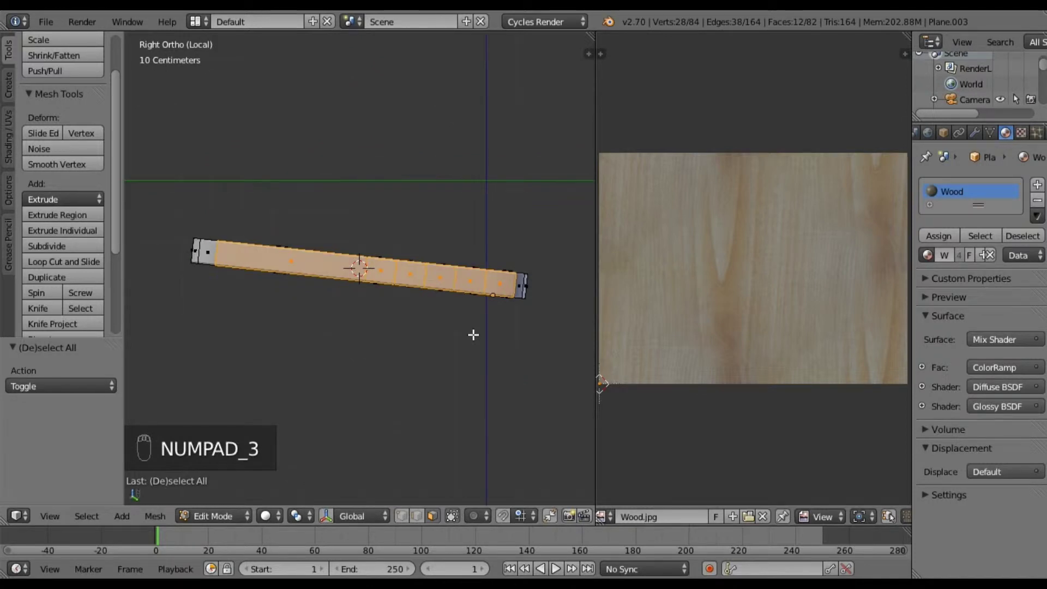
pyautogui.press('u')
pyautogui.click(471, 336)
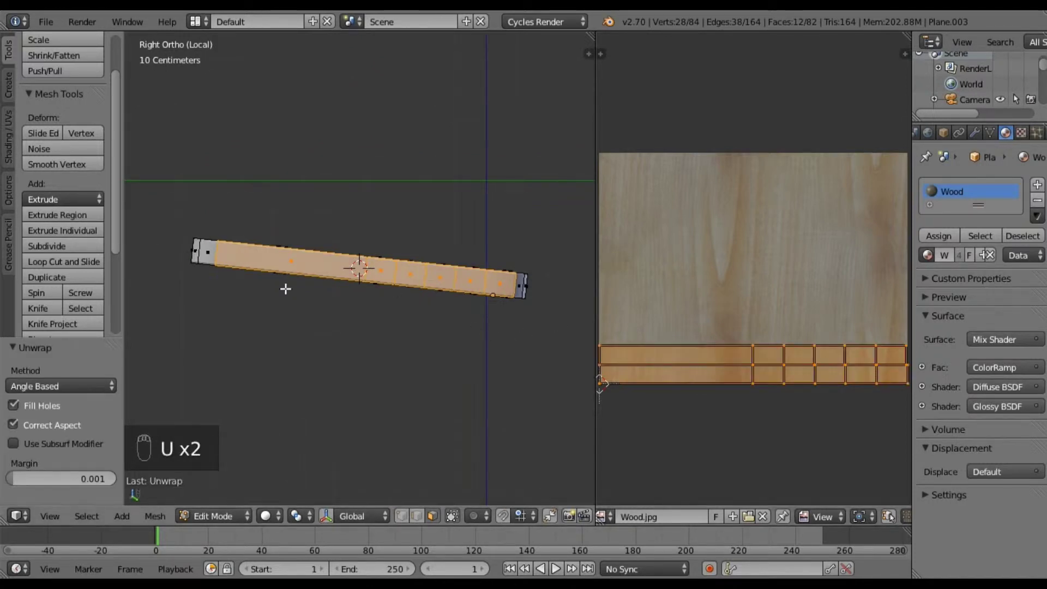
pyautogui.moveTo(293, 289); pyautogui.dragTo(293, 287, button='middle')
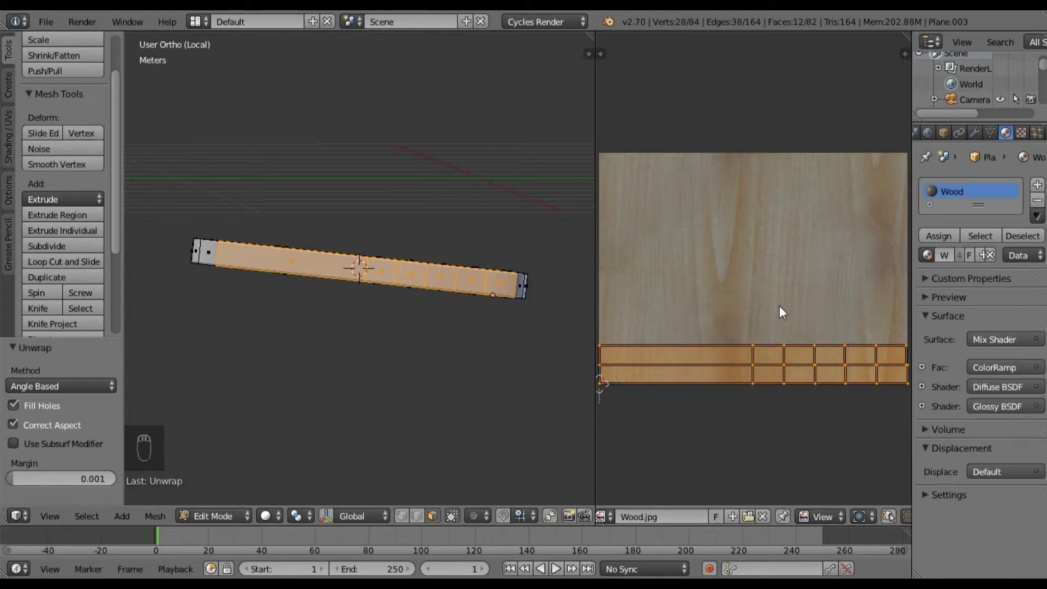
# Rotate the UV islands of the armrest's side faces by 90° and clear the selection
pyautogui.moveTo(416, 296); pyautogui.dragTo(428, 301, button='middle')
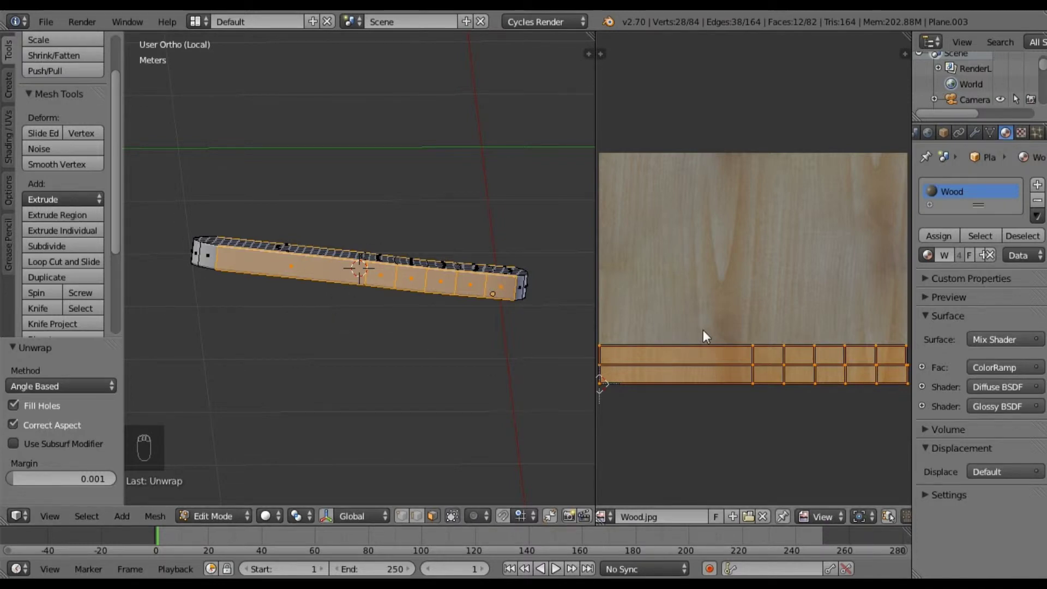
pyautogui.write('r90')
pyautogui.press('Return')
pyautogui.press('a')
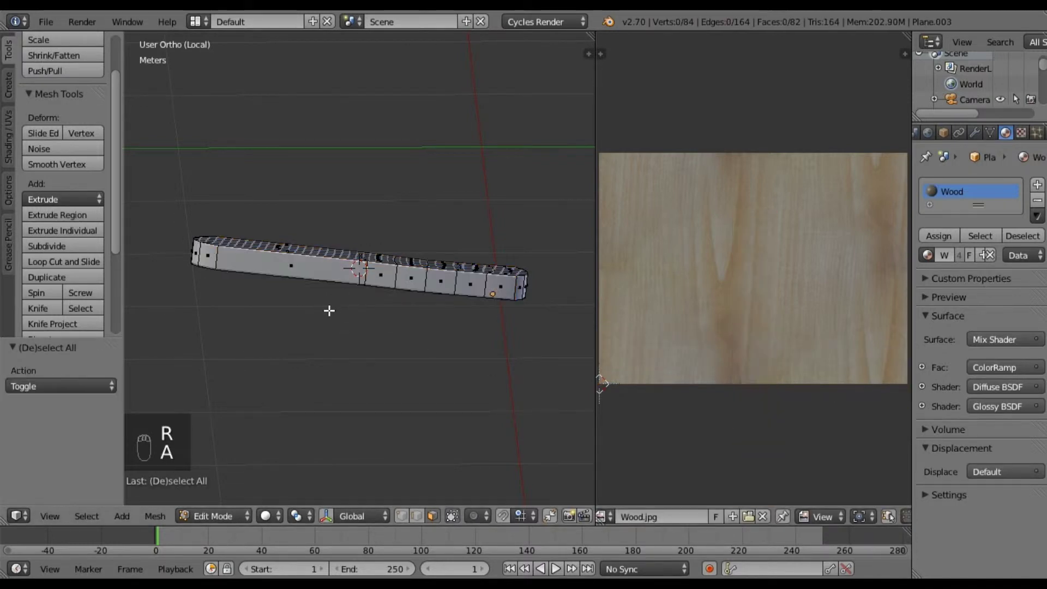
# Select the five faces on each rounded end of the armrest, ten faces in total
pyautogui.moveTo(279, 292); pyautogui.dragTo(374, 298, button='middle')
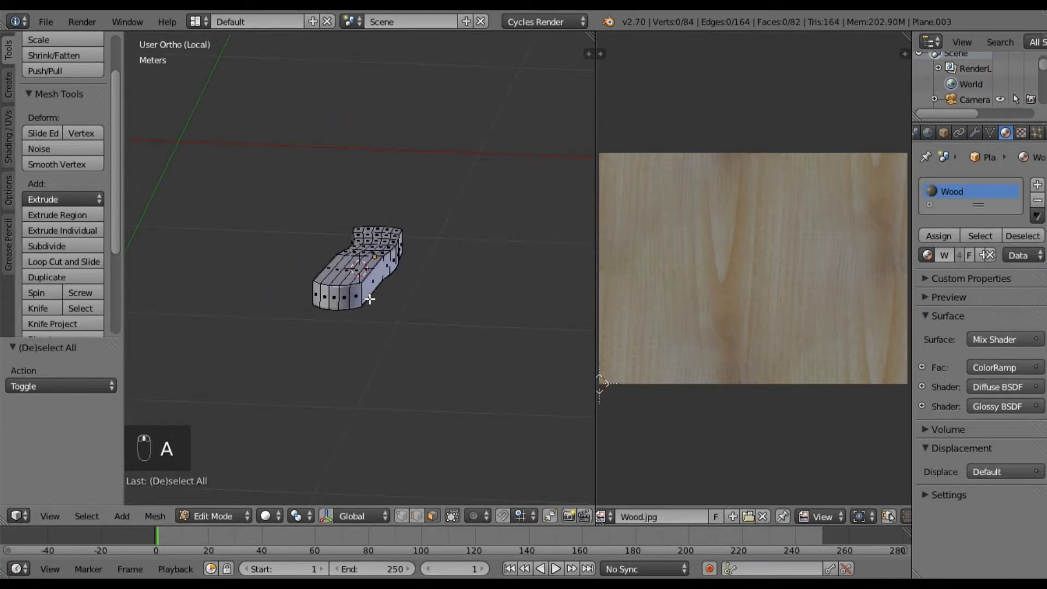
pyautogui.rightClick(352, 296)
pyautogui.keyDown('shift'); pyautogui.rightClick(344, 296); pyautogui.keyUp('shift')
pyautogui.keyDown('shift'); pyautogui.rightClick(334, 296); pyautogui.keyUp('shift')
pyautogui.keyDown('shift'); pyautogui.rightClick(325, 298); pyautogui.keyUp('shift')
pyautogui.keyDown('shift'); pyautogui.rightClick(317, 298); pyautogui.keyUp('shift')
pyautogui.moveTo(382, 286); pyautogui.dragTo(410, 315, button='middle')
pyautogui.keyDown('shift'); pyautogui.rightClick(394, 305); pyautogui.keyUp('shift')
pyautogui.keyDown('shift'); pyautogui.rightClick(404, 305); pyautogui.keyUp('shift')
pyautogui.keyDown('shift'); pyautogui.rightClick(414, 305); pyautogui.keyUp('shift')
pyautogui.keyDown('shift'); pyautogui.rightClick(424, 305); pyautogui.keyUp('shift')
pyautogui.keyDown('shift'); pyautogui.rightClick(433, 305); pyautogui.keyUp('shift')
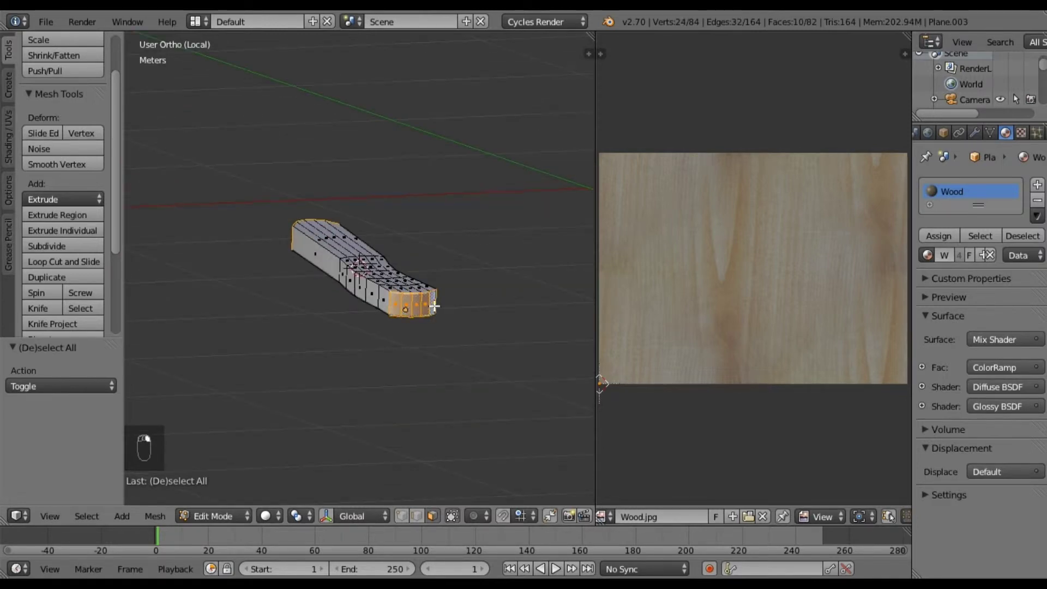
# Unwrap the selected end faces of the armrest over the wood image
pyautogui.moveTo(405, 313); pyautogui.dragTo(368, 315, button='middle')
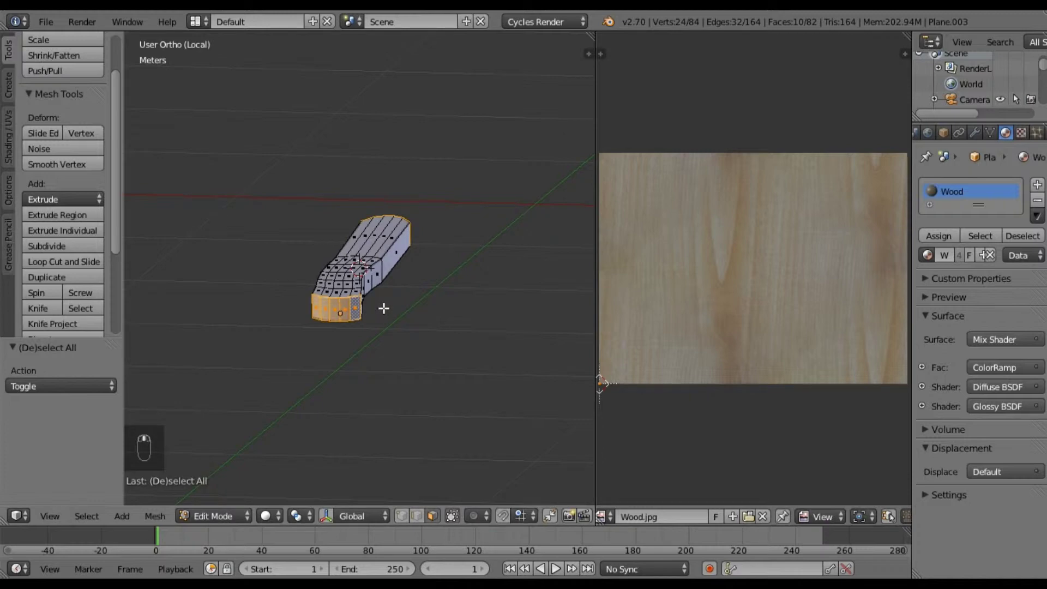
pyautogui.press('KP_1')
pyautogui.press('u')
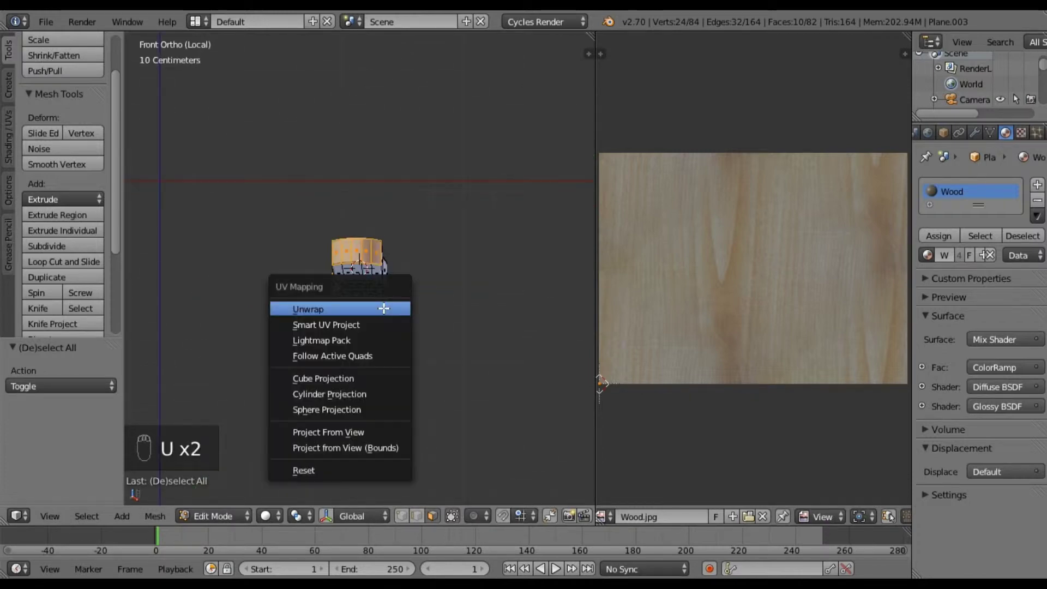
pyautogui.click(385, 309)
# Rotate only the horizontal UV island of the end faces by 90°, leaving the vertical one alone
pyautogui.press('a')
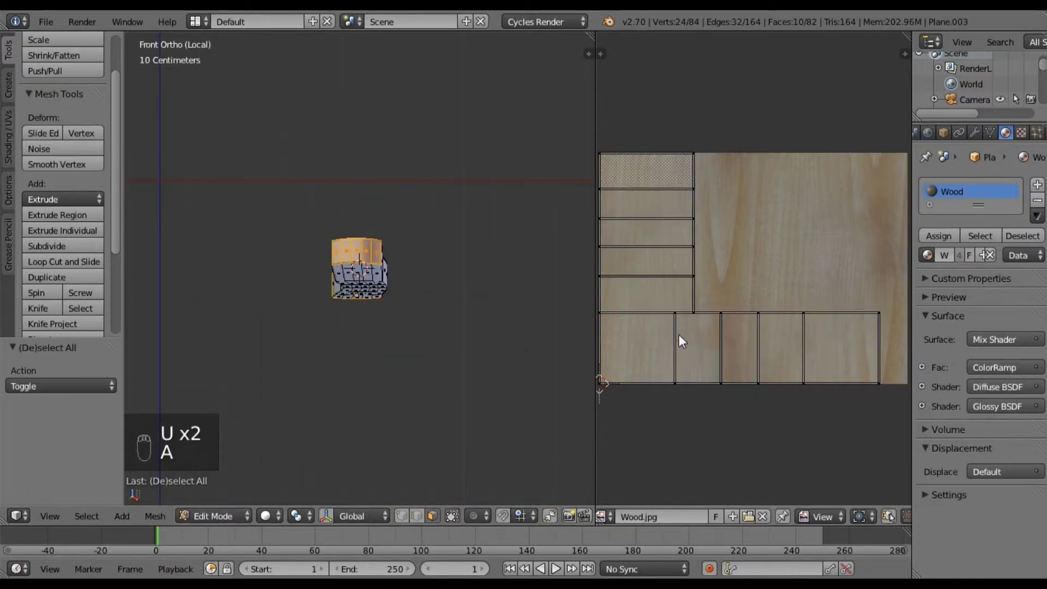
pyautogui.click(809, 336)
pyautogui.write('r')
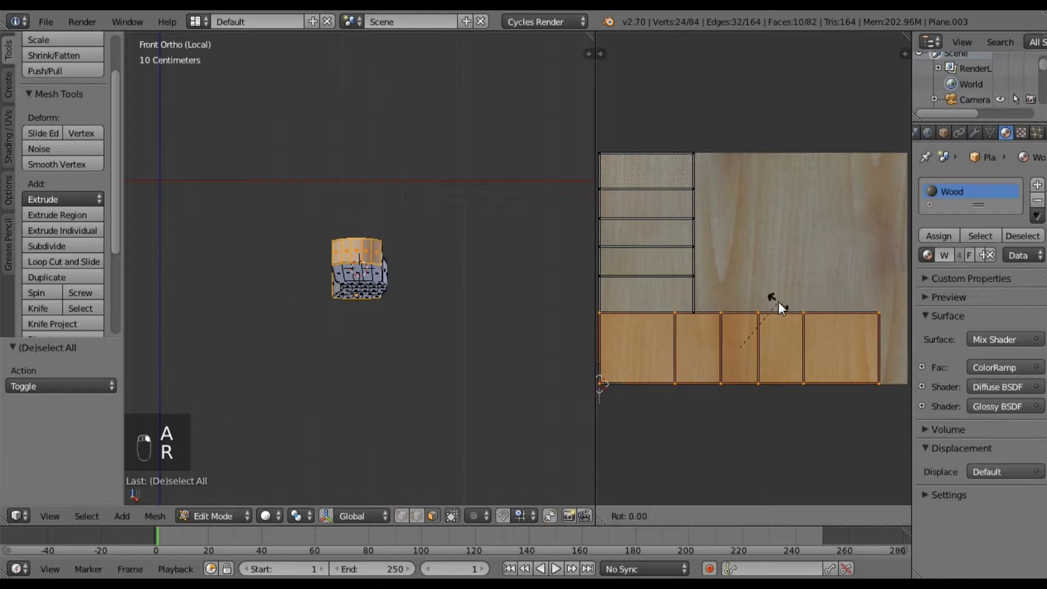
pyautogui.write('90')
pyautogui.press('Return')
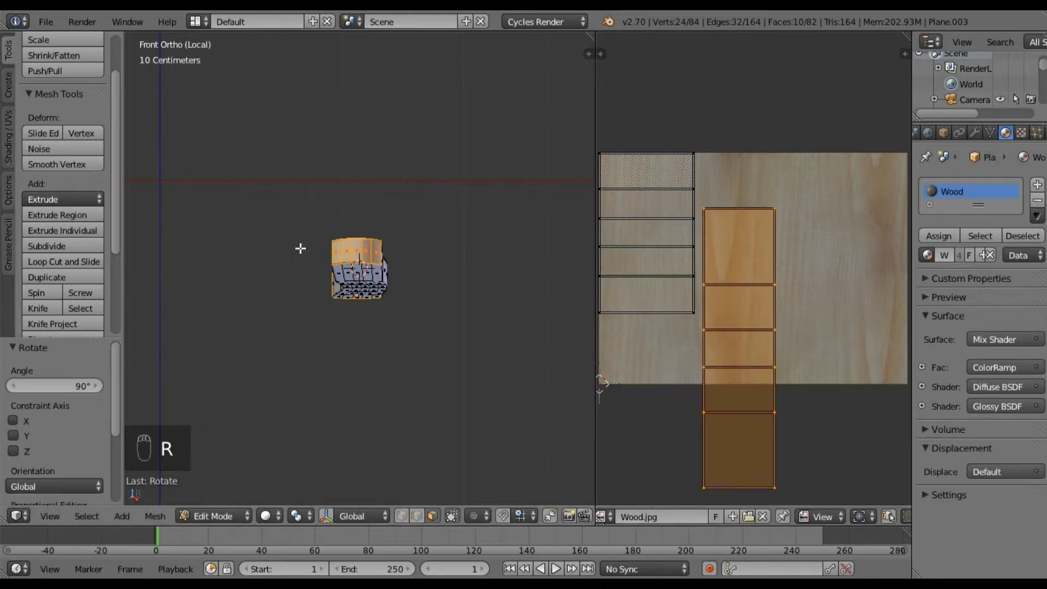
# Finish editing the first armrest's mesh and show the whole chair again
pyautogui.moveTo(341, 241); pyautogui.dragTo(395, 315, button='middle')
pyautogui.press('Tab')
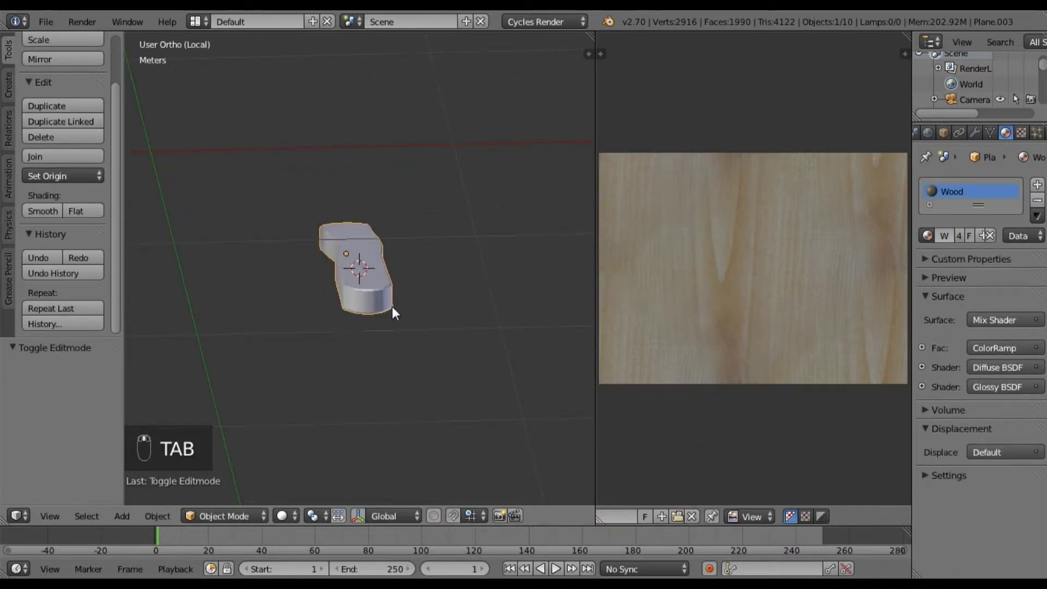
pyautogui.press('KP_Divide')
pyautogui.moveTo(284, 209); pyautogui.dragTo(338, 239, button='middle')
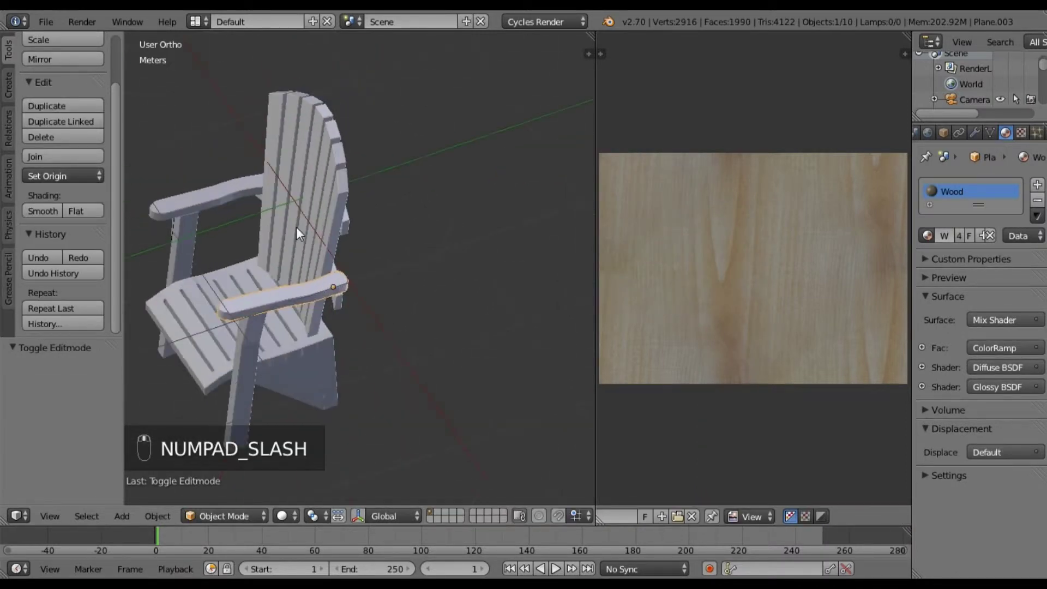
# Isolate the chair's opposite armrest and open its mesh for editing
pyautogui.rightClick(210, 189)
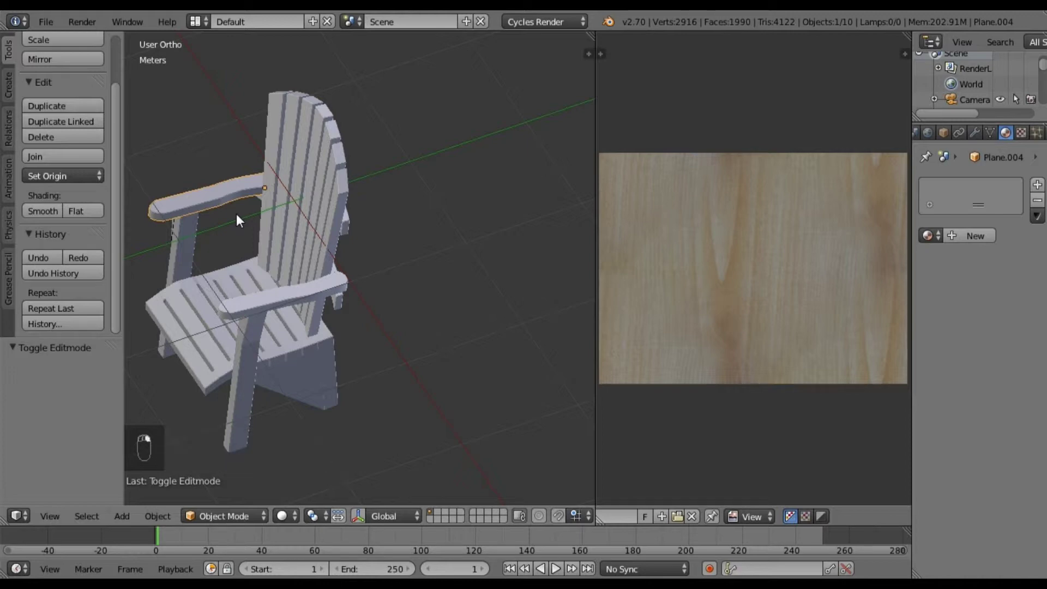
pyautogui.press('KP_Divide')
pyautogui.press('Tab')
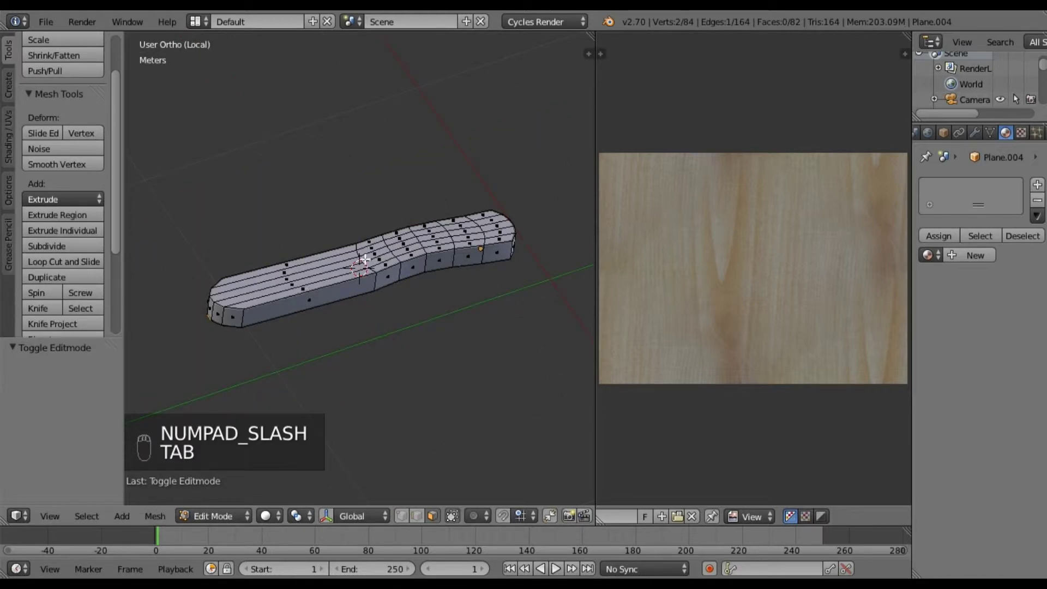
# Clear the selection and box-select the faces on the armrest's top and underside
pyautogui.press('KP_7')
pyautogui.press('a')
pyautogui.press('a')
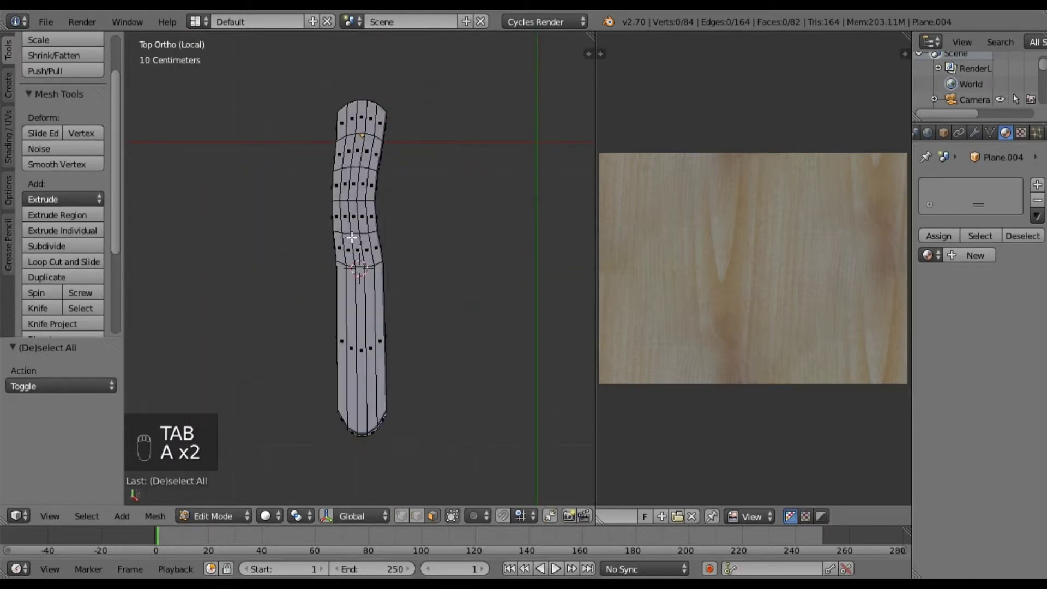
pyautogui.press('b')
pyautogui.moveTo(285, 65); pyautogui.dragTo(420, 425)
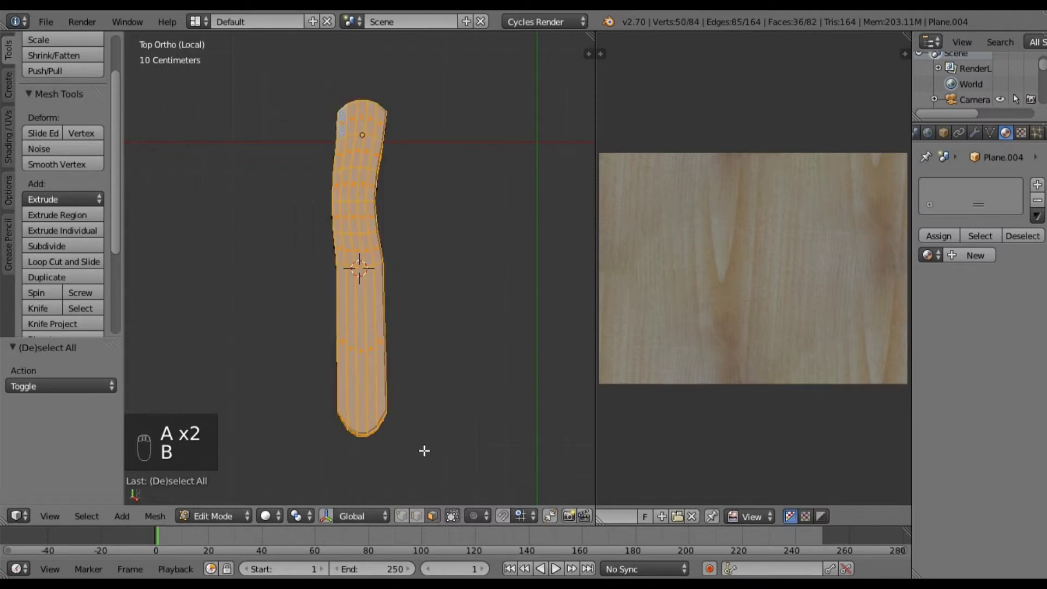
pyautogui.moveTo(400, 457); pyautogui.dragTo(388, 387, button='middle')
pyautogui.press('ctrl+KP_7')
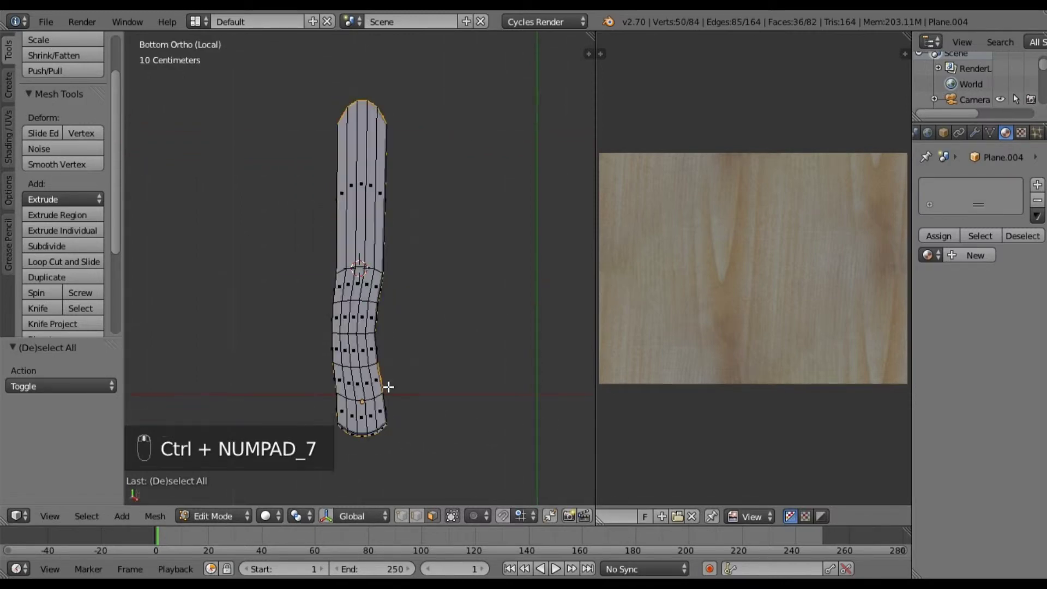
pyautogui.press('b')
pyautogui.moveTo(295, 82); pyautogui.dragTo(420, 447)
# Remove the stray side and end faces from the selection, keeping only the armrest's top and bottom faces
pyautogui.moveTo(361, 283); pyautogui.dragTo(386, 270, button='middle')
pyautogui.keyDown('shift'); pyautogui.rightClick(388, 249); pyautogui.keyUp('shift')
pyautogui.keyDown('shift'); pyautogui.rightClick(403, 250); pyautogui.keyUp('shift')
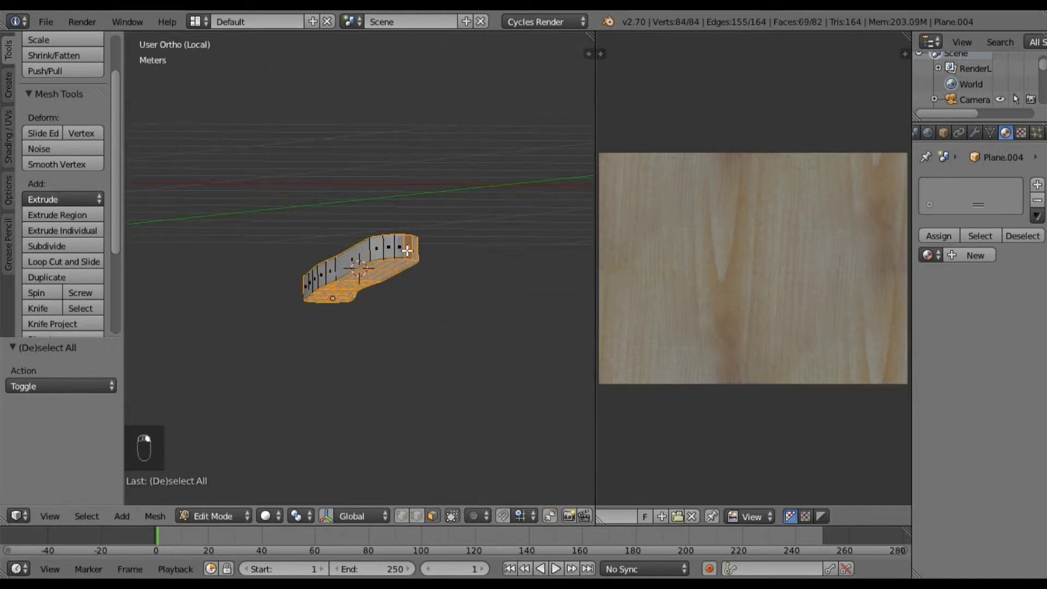
pyautogui.keyDown('shift'); pyautogui.rightClick(416, 252); pyautogui.keyUp('shift')
pyautogui.moveTo(405, 265); pyautogui.dragTo(460, 282, button='middle')
pyautogui.keyDown('shift'); pyautogui.rightClick(394, 268); pyautogui.keyUp('shift')
pyautogui.keyDown('shift'); pyautogui.rightClick(438, 269); pyautogui.keyUp('shift')
pyautogui.moveTo(363, 270); pyautogui.dragTo(457, 273, button='middle')
pyautogui.moveTo(301, 302); pyautogui.dragTo(468, 274, button='middle')
pyautogui.keyDown('shift'); pyautogui.rightClick(396, 292); pyautogui.keyUp('shift')
pyautogui.keyDown('shift'); pyautogui.rightClick(385, 295); pyautogui.keyUp('shift')
pyautogui.keyDown('shift'); pyautogui.rightClick(391, 294); pyautogui.keyUp('shift')
pyautogui.keyDown('shift'); pyautogui.rightClick(363, 295); pyautogui.keyUp('shift')
pyautogui.keyDown('shift'); pyautogui.rightClick(371, 297); pyautogui.keyUp('shift')
# Unwrap the selected top and bottom faces and rotate their UV islands by 90°
pyautogui.moveTo(376, 303); pyautogui.dragTo(402, 273, button='middle')
pyautogui.press('KP_7')
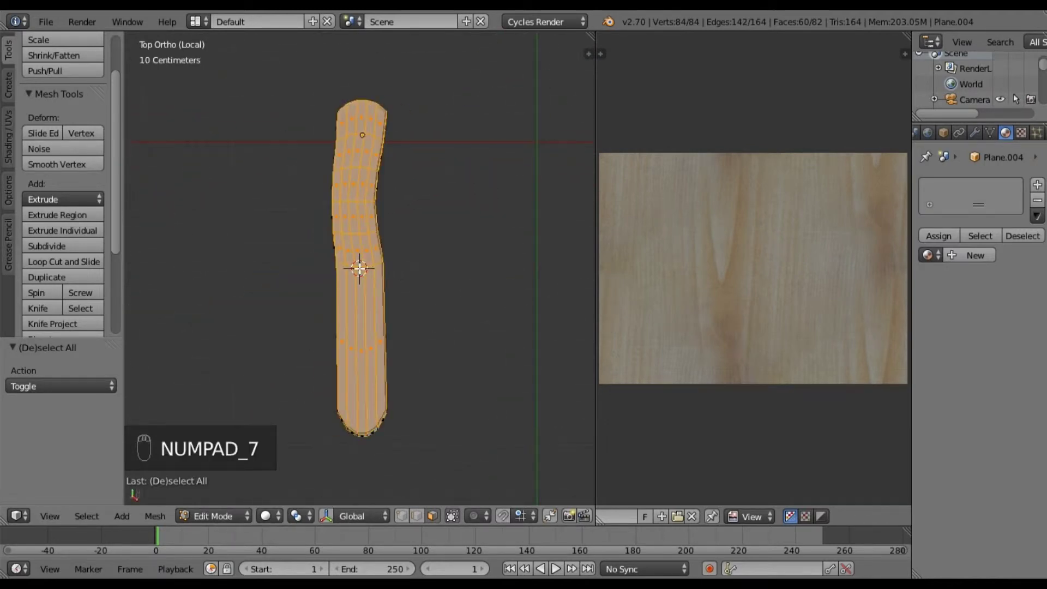
pyautogui.press('u')
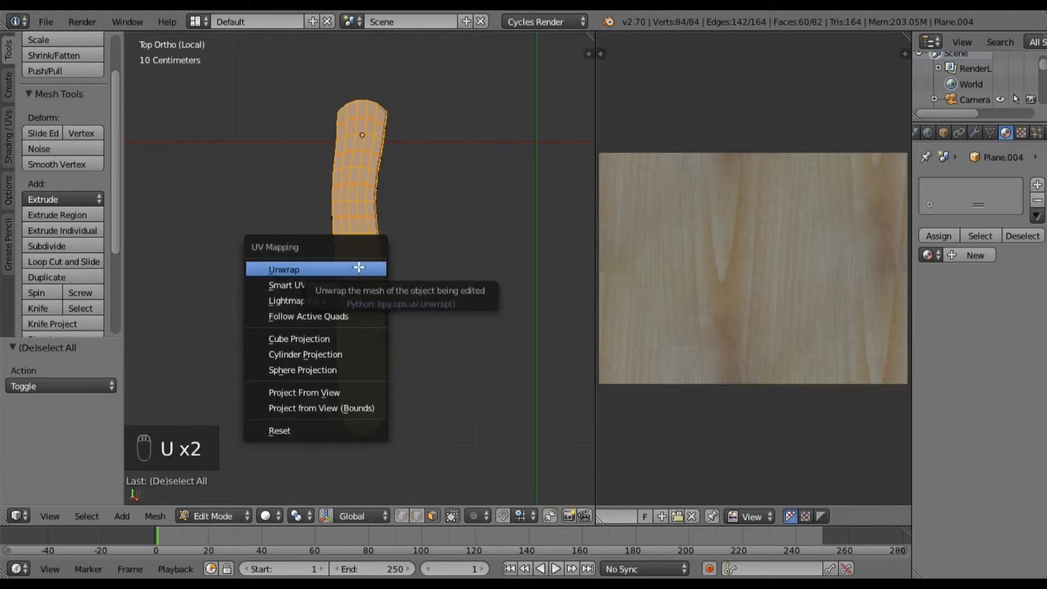
pyautogui.click(315, 272)
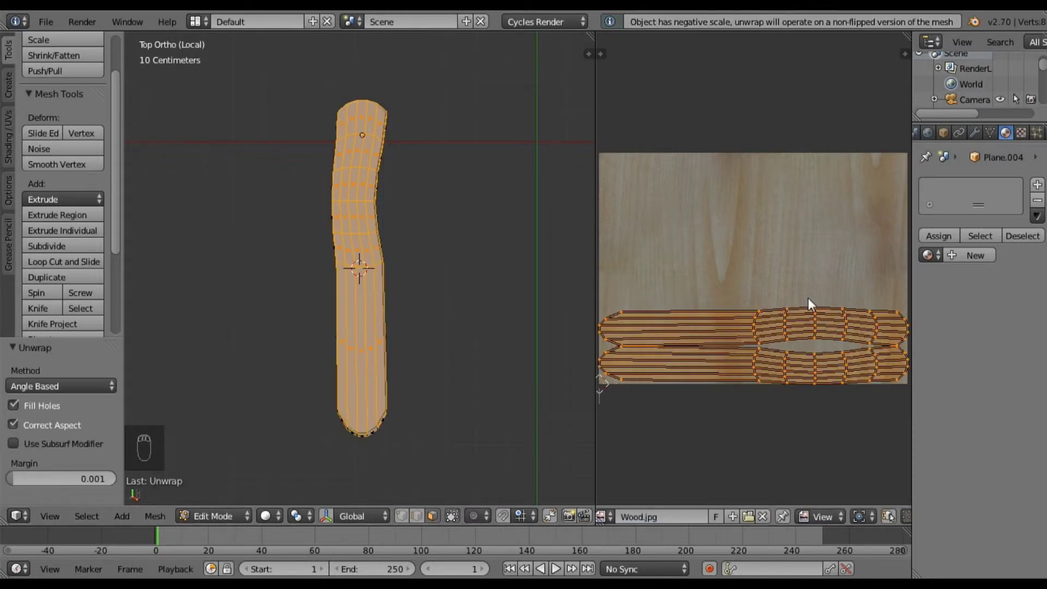
pyautogui.write('r90')
pyautogui.press('Return')
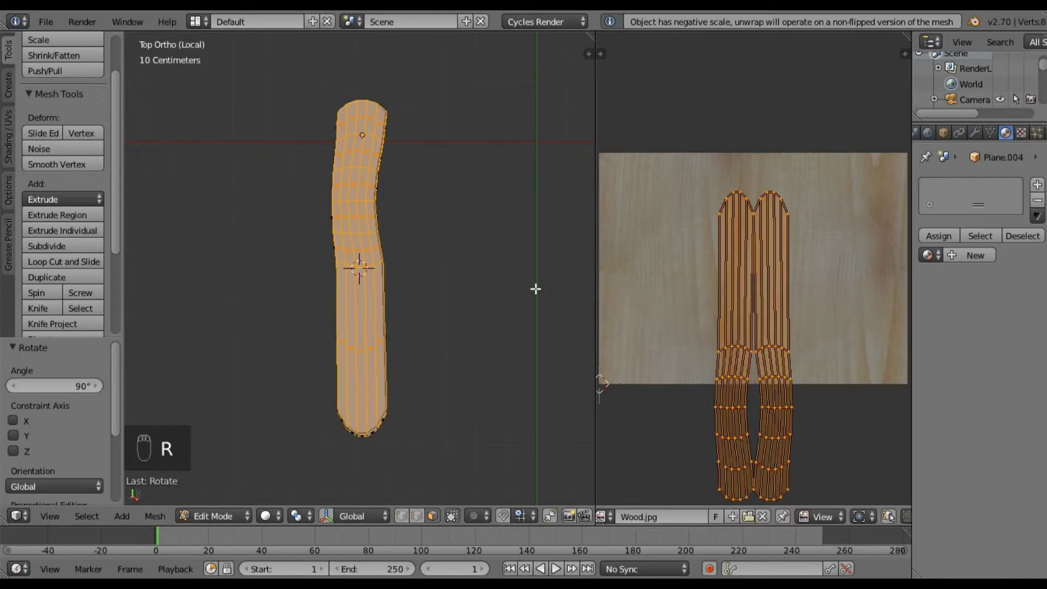
# Apply the armrest's scale in Object Mode and return to editing its mesh
pyautogui.press('Tab')
pyautogui.hotkey('ctrl', 'a')
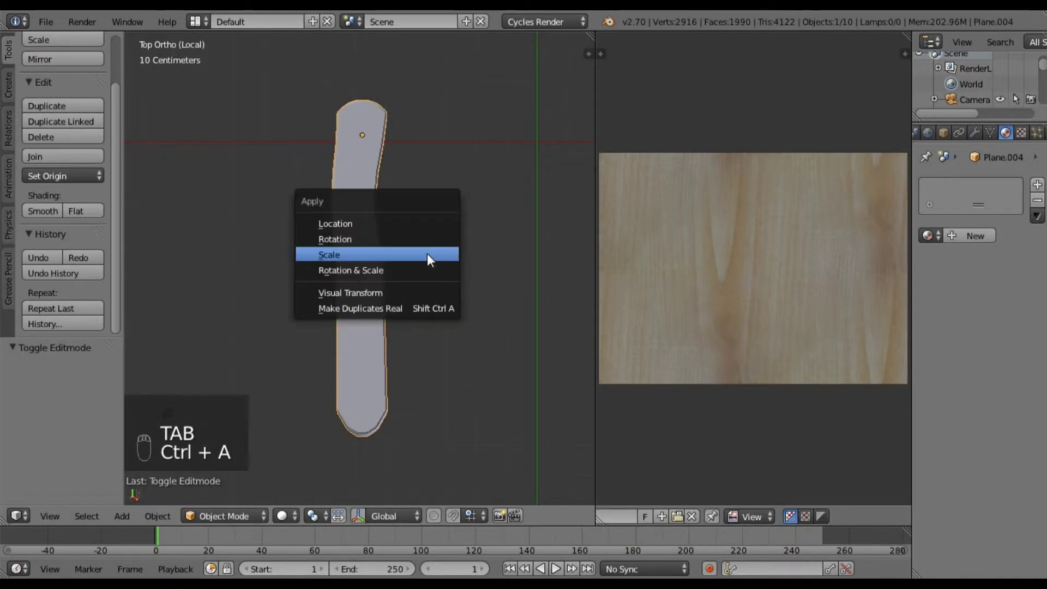
pyautogui.click(426, 259)
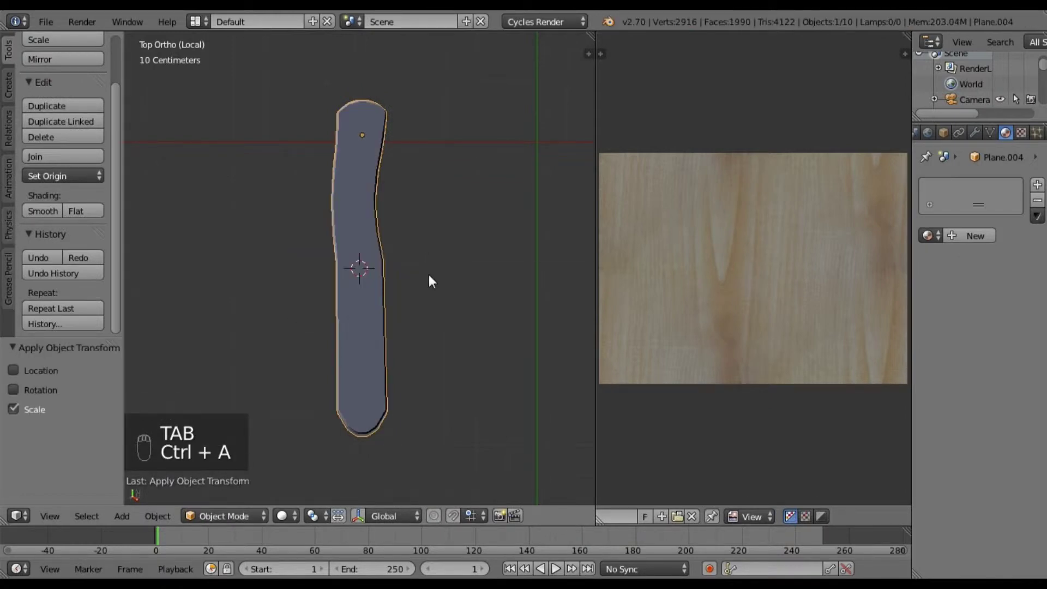
pyautogui.press('Tab')
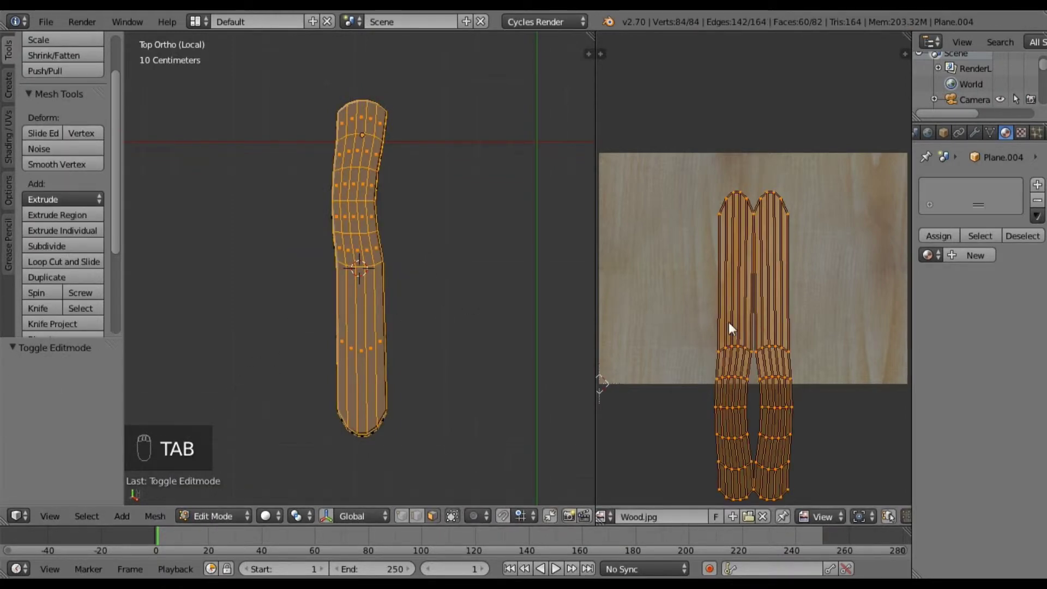
# Unwrap the top and bottom faces again with the applied scale and rotate the new UV islands by 90°
pyautogui.press('u')
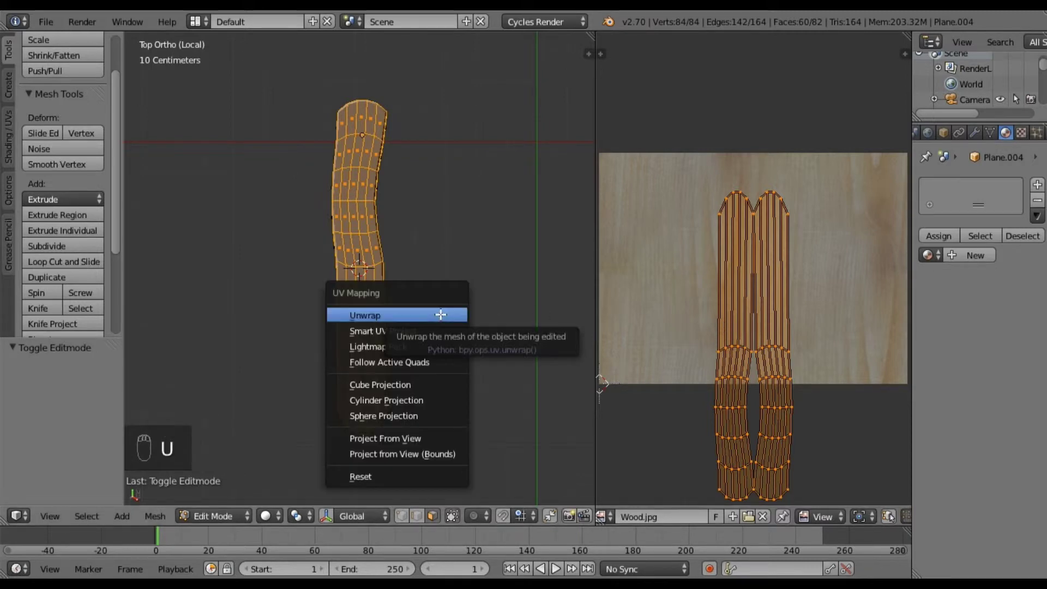
pyautogui.click(440, 315)
pyautogui.write('r90')
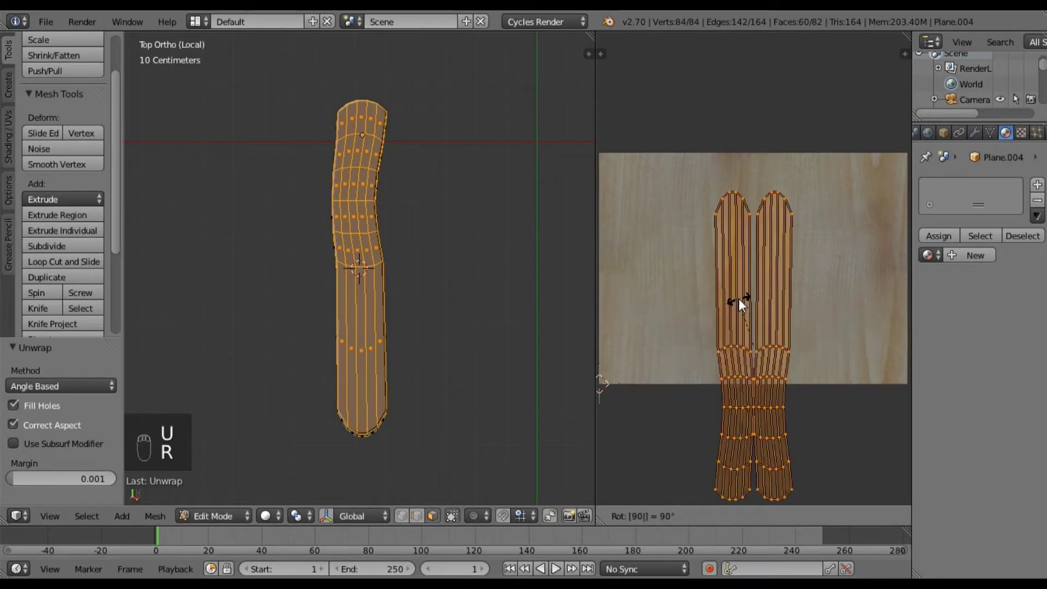
pyautogui.press('Return')
# Recalculate the normals of the whole armrest mesh to the outside and clear the selection
pyautogui.press('a')
pyautogui.moveTo(405, 307); pyautogui.dragTo(287, 272, button='middle')
pyautogui.press('a')
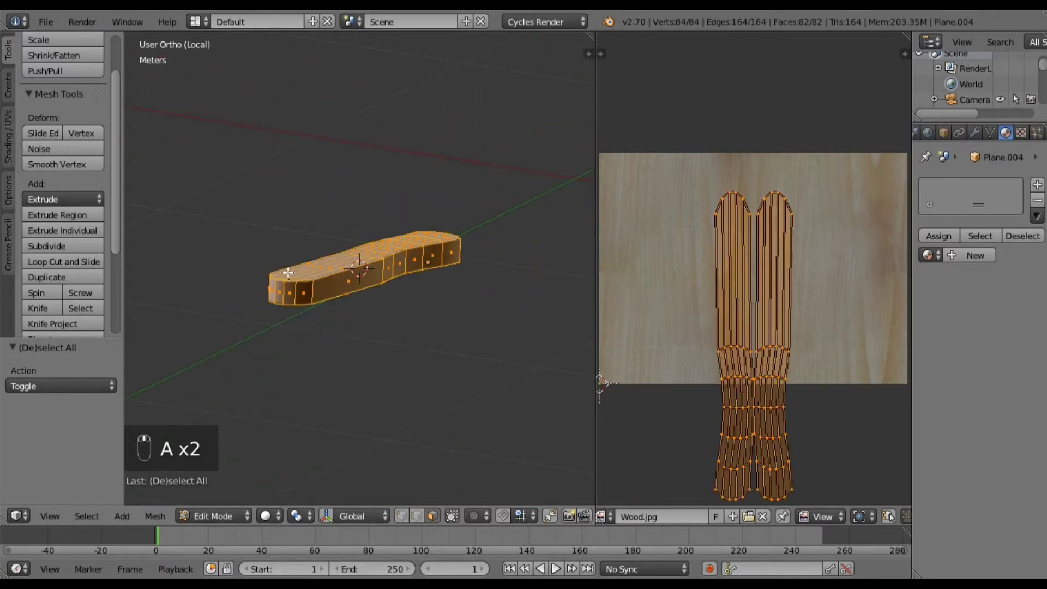
pyautogui.click(155, 516)
pyautogui.moveTo(205, 263)
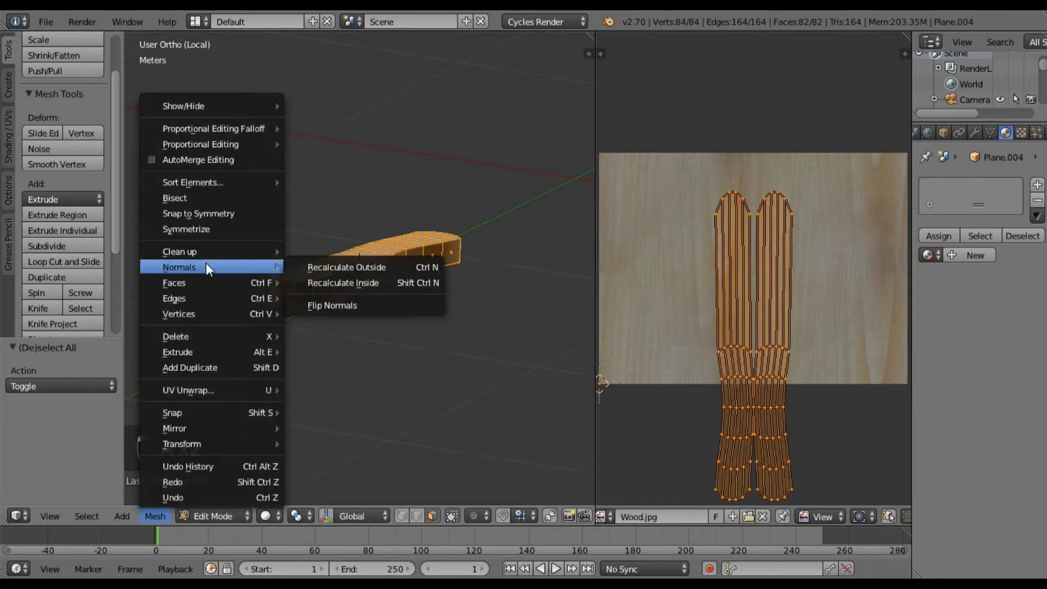
pyautogui.click(307, 262)
pyautogui.moveTo(311, 316); pyautogui.dragTo(376, 367, button='middle')
pyautogui.press('a')
# Box-select the faces along one long side of the armrest and deselect the rounded-end faces caught with them
pyautogui.moveTo(333, 329); pyautogui.dragTo(345, 290, button='middle')
pyautogui.press('KP_3')
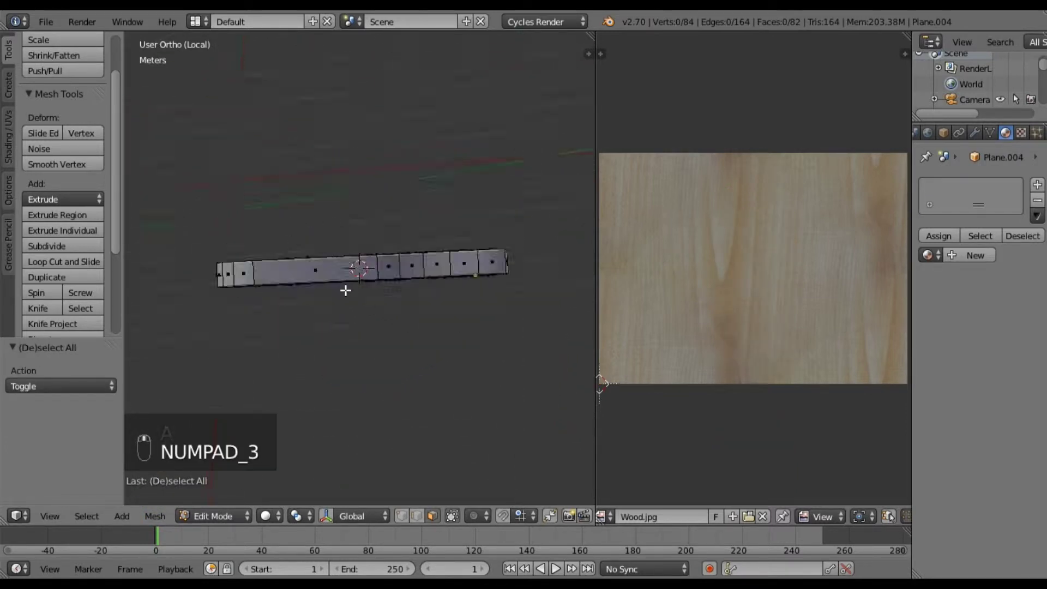
pyautogui.press('b')
pyautogui.moveTo(149, 179); pyautogui.dragTo(537, 357)
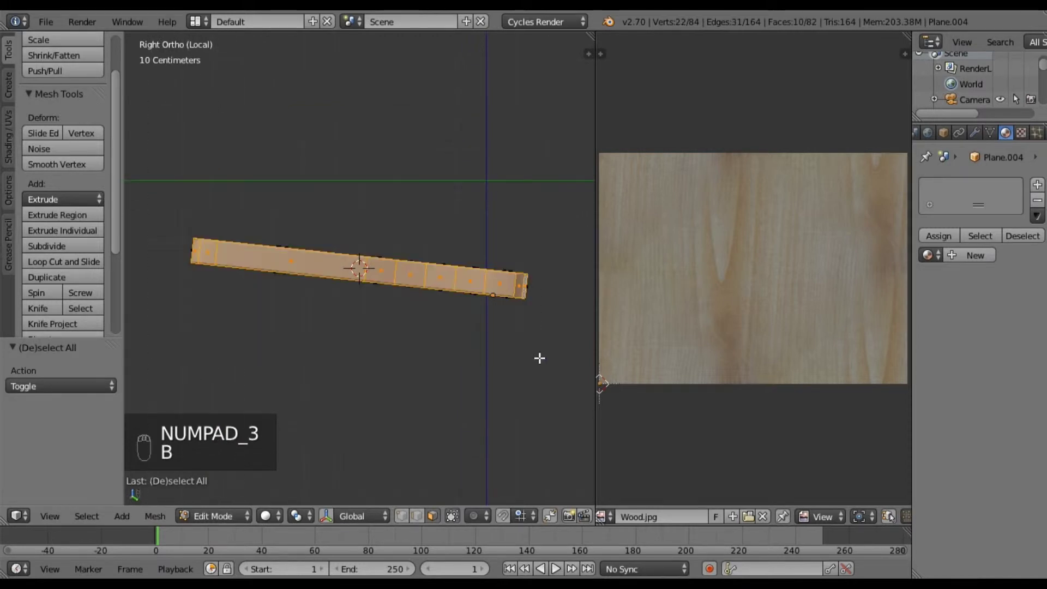
pyautogui.moveTo(452, 305); pyautogui.dragTo(302, 294, button='middle')
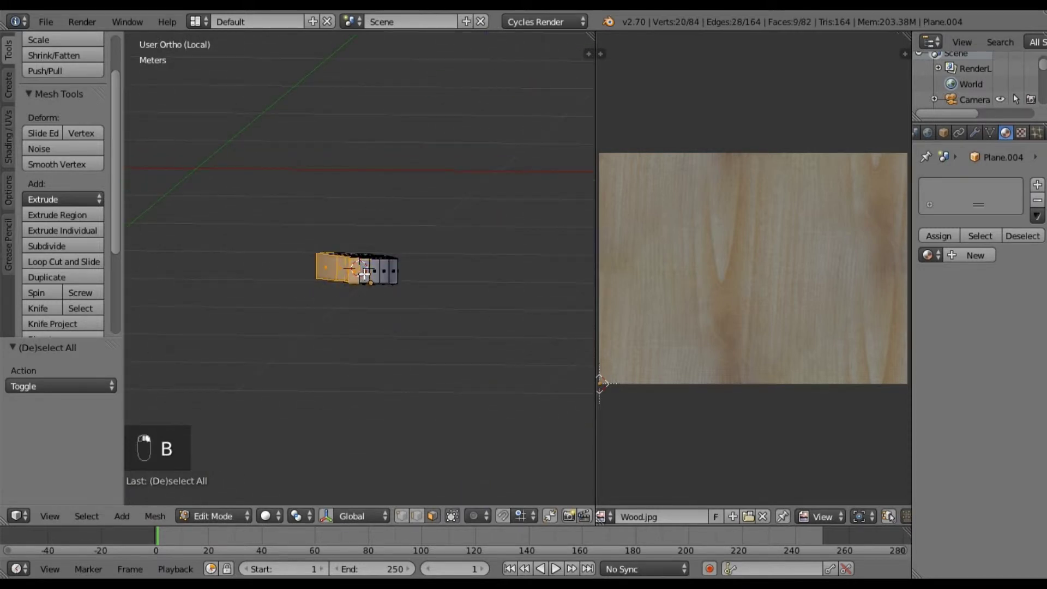
pyautogui.keyDown('shift'); pyautogui.rightClick(364, 274); pyautogui.keyUp('shift')
pyautogui.moveTo(364, 275); pyautogui.dragTo(327, 311, button='middle')
pyautogui.keyDown('shift'); pyautogui.rightClick(338, 305); pyautogui.keyUp('shift')
pyautogui.keyDown('shift'); pyautogui.rightClick(306, 315); pyautogui.keyUp('shift')
pyautogui.keyDown('shift'); pyautogui.rightClick(298, 317); pyautogui.keyUp('shift')
# Add the opposite long side's faces to the selection and deselect the extra end faces
pyautogui.press('ctrl+KP_3')
pyautogui.press('b')
pyautogui.moveTo(173, 190); pyautogui.dragTo(537, 328)
pyautogui.moveTo(484, 266); pyautogui.dragTo(407, 281, button='middle')
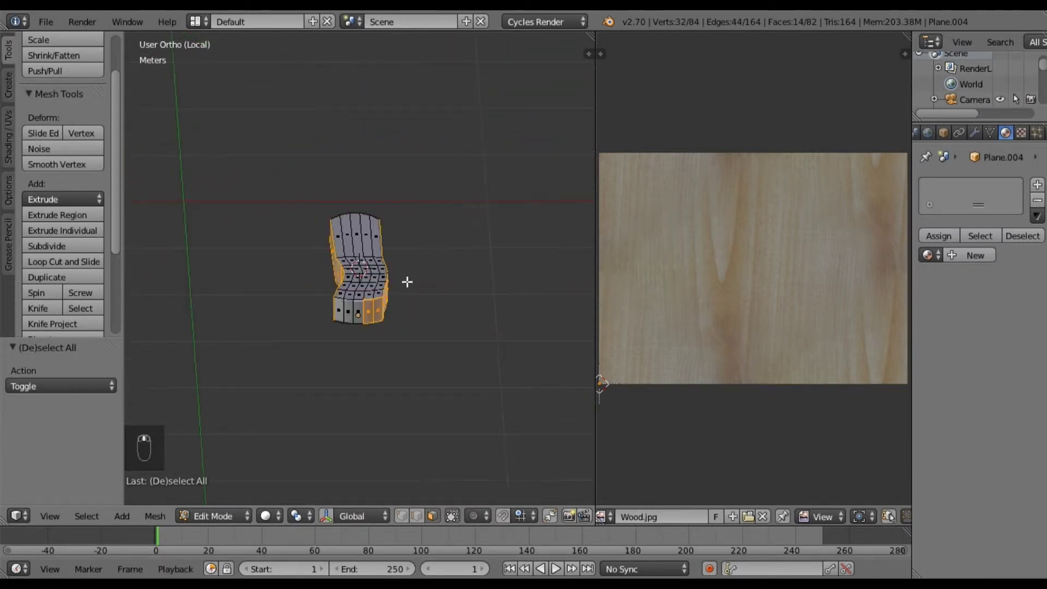
pyautogui.keyDown('shift'); pyautogui.rightClick(368, 311); pyautogui.keyUp('shift')
pyautogui.keyDown('shift'); pyautogui.rightClick(378, 309); pyautogui.keyUp('shift')
# Unwrap the selected long side faces of the armrest, rotate their UV islands by 90° and shift them upward on the wood texture
pyautogui.press('KP_3')
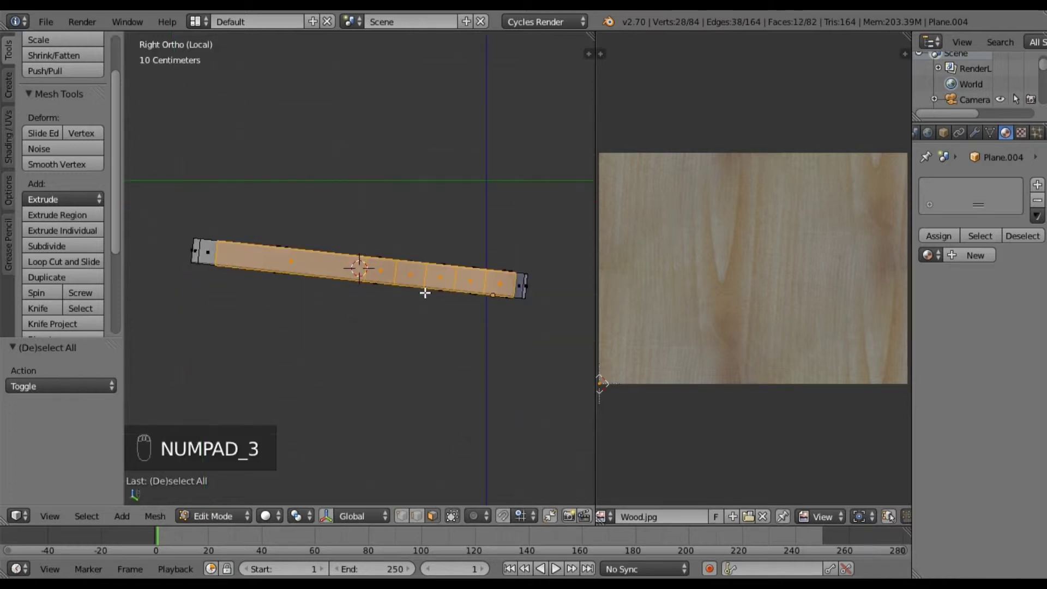
pyautogui.press('u')
pyautogui.press('u')
pyautogui.write('r')
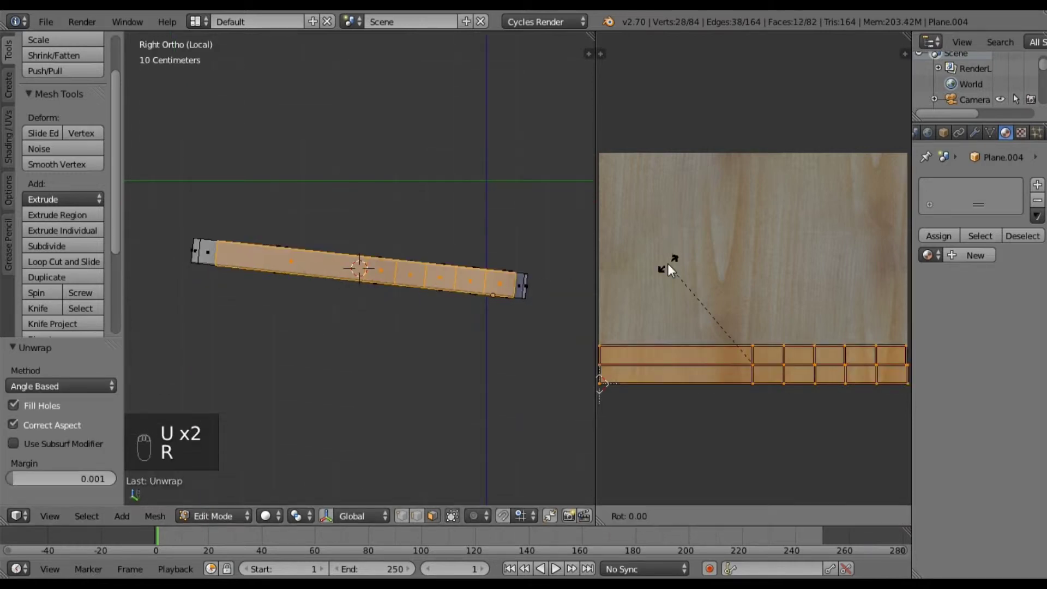
pyautogui.write('90')
pyautogui.press('Return')
pyautogui.press('g')
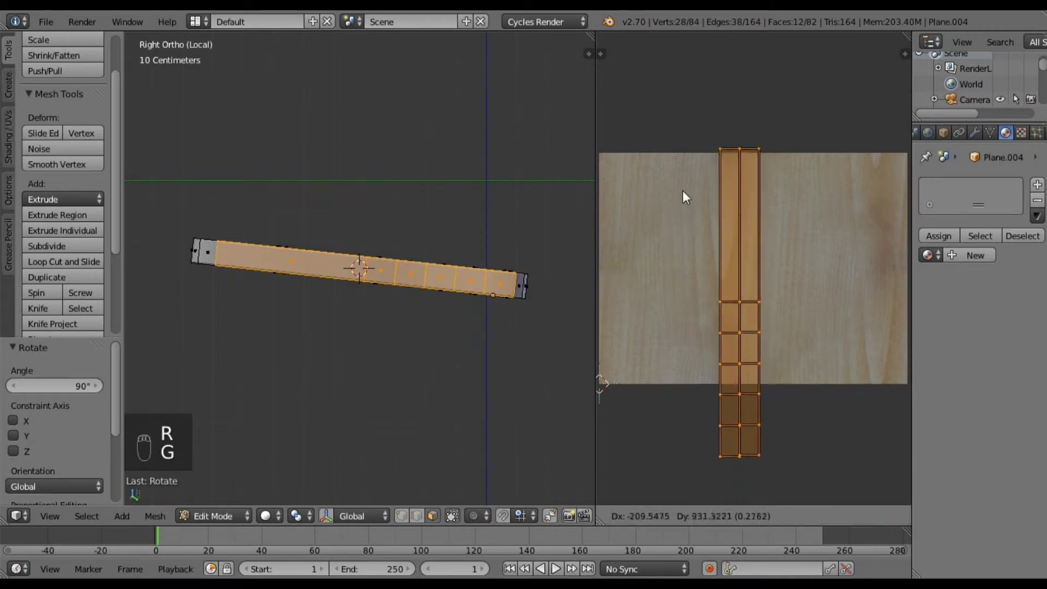
pyautogui.click(683, 191)
# Clear the selection and select the five faces across the armrest end next to the closely spaced cross loops
pyautogui.moveTo(347, 271); pyautogui.dragTo(218, 266, button='middle')
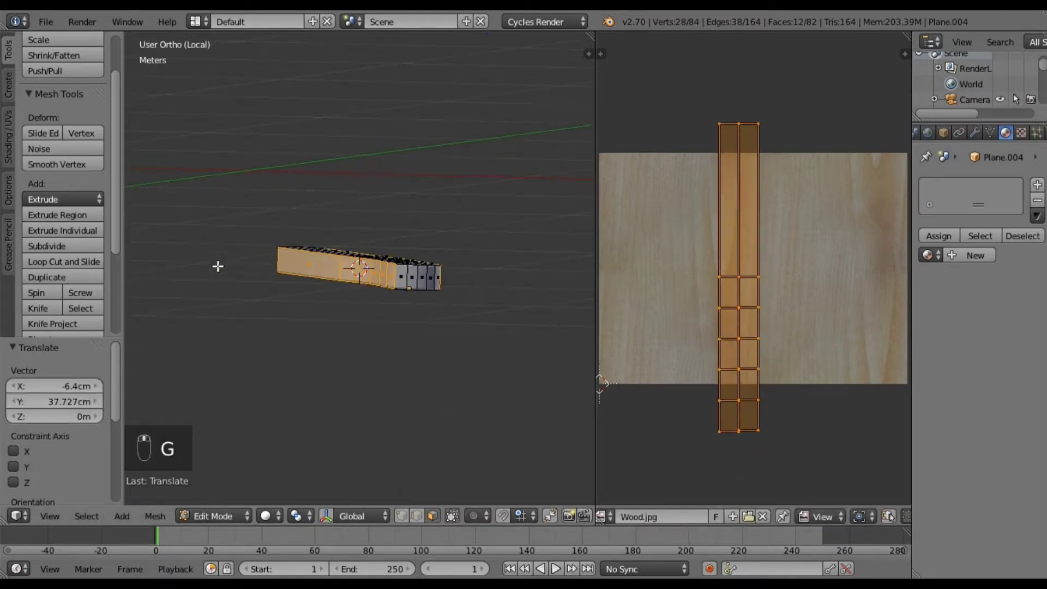
pyautogui.press('a')
pyautogui.rightClick(401, 277)
pyautogui.keyDown('shift'); pyautogui.rightClick(414, 279); pyautogui.keyUp('shift')
pyautogui.keyDown('shift'); pyautogui.rightClick(423, 281); pyautogui.keyUp('shift')
pyautogui.keyDown('shift'); pyautogui.rightClick(431, 282); pyautogui.keyUp('shift')
pyautogui.keyDown('shift'); pyautogui.rightClick(438, 281); pyautogui.keyUp('shift')
pyautogui.moveTo(439, 281); pyautogui.dragTo(351, 301, button='middle')
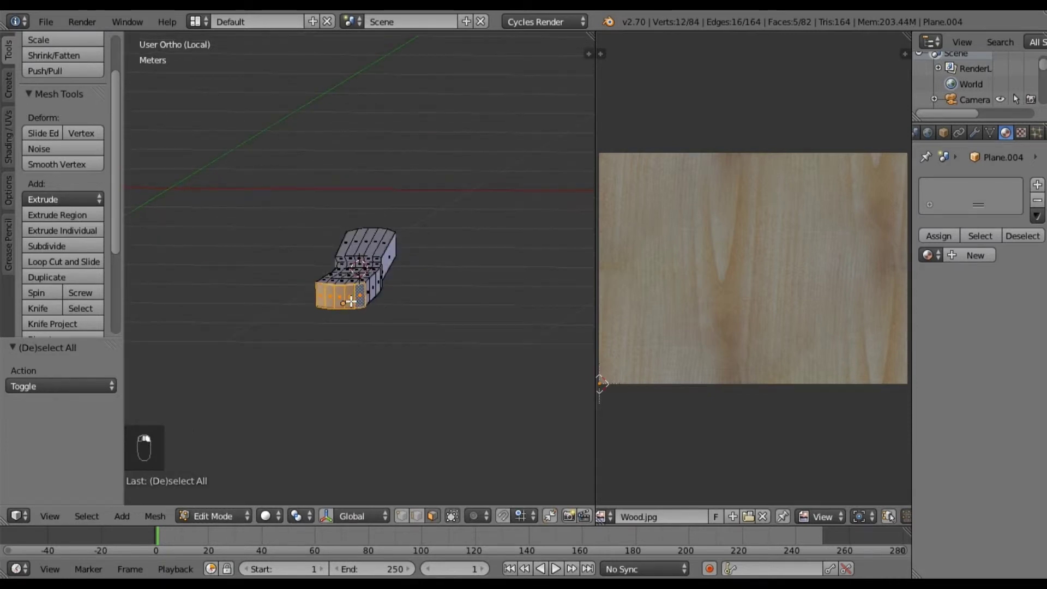
# Add the five faces around the armrest's opposite rounded end to the selection
pyautogui.moveTo(445, 252); pyautogui.dragTo(272, 279, button='middle')
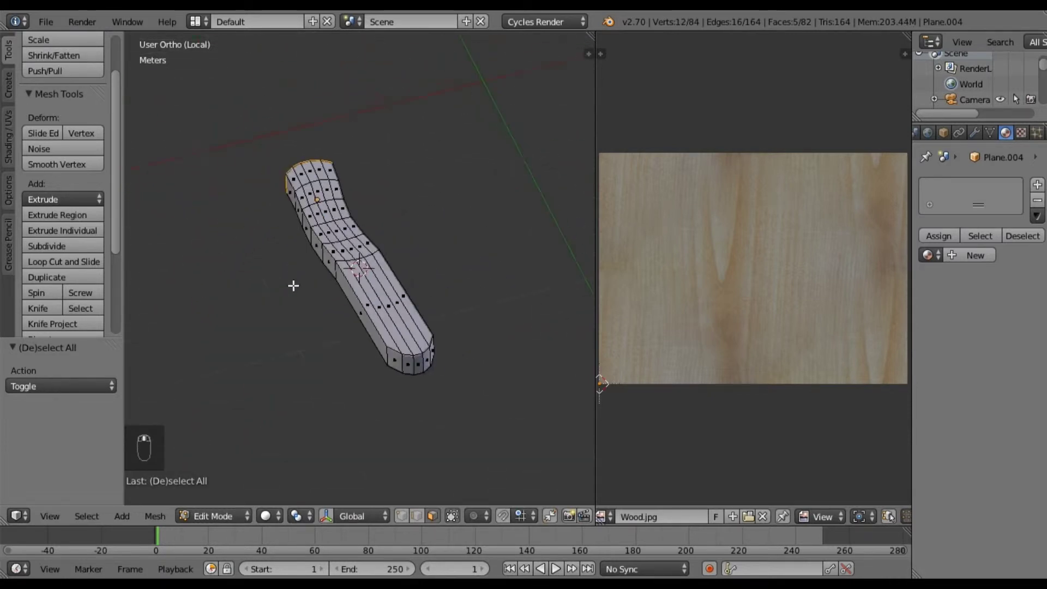
pyautogui.moveTo(403, 363); pyautogui.dragTo(402, 313, button='middle')
pyautogui.keyDown('shift'); pyautogui.rightClick(379, 306); pyautogui.keyUp('shift')
pyautogui.keyDown('shift'); pyautogui.rightClick(390, 308); pyautogui.keyUp('shift')
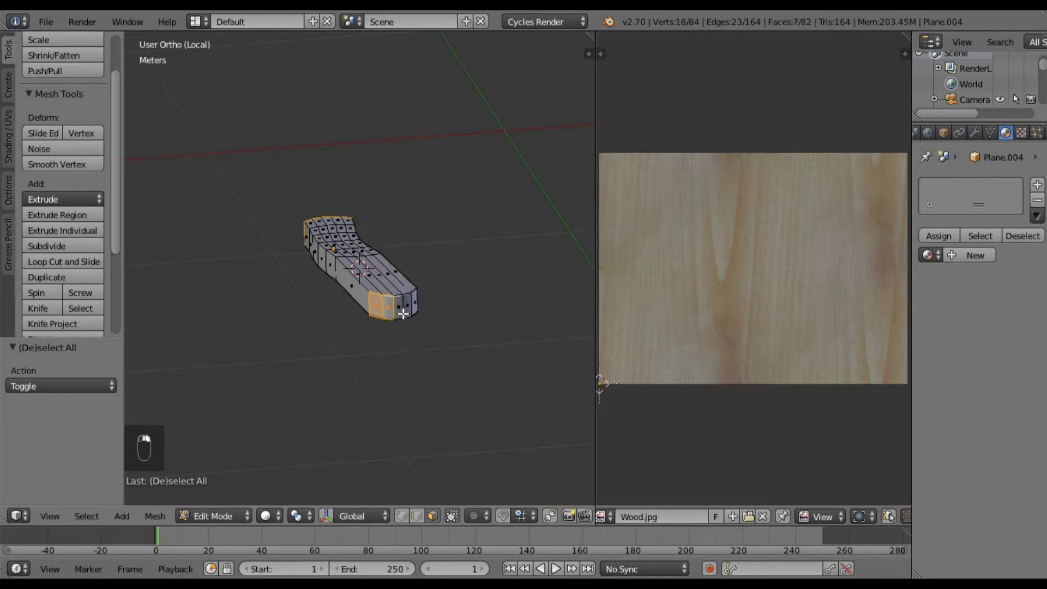
pyautogui.keyDown('shift'); pyautogui.rightClick(406, 304); pyautogui.keyUp('shift')
pyautogui.keyDown('shift'); pyautogui.rightClick(415, 301); pyautogui.keyUp('shift')
pyautogui.keyDown('shift'); pyautogui.rightClick(421, 303); pyautogui.keyUp('shift')
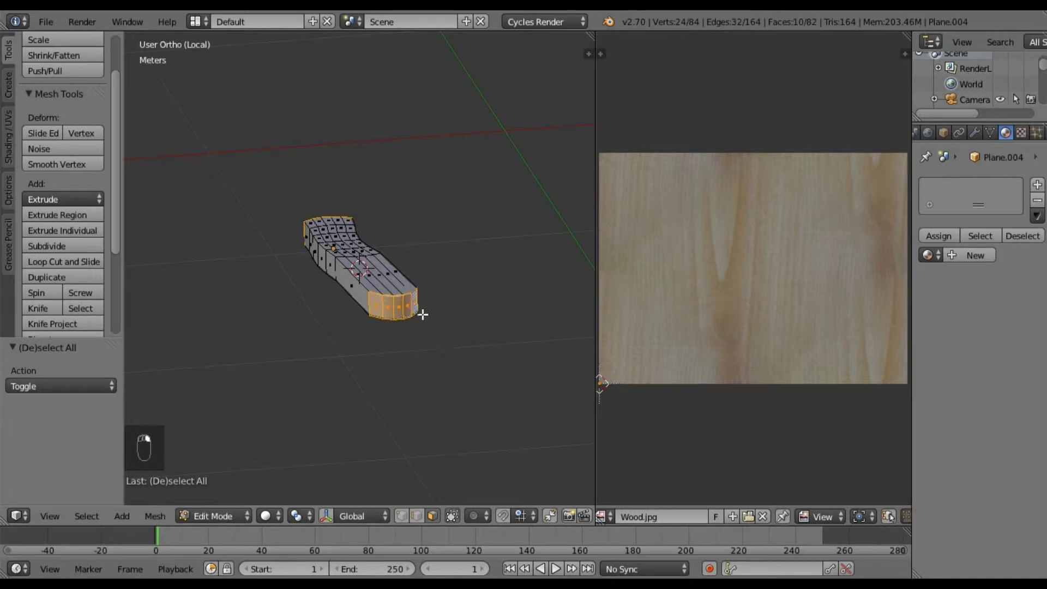
pyautogui.moveTo(425, 306); pyautogui.dragTo(378, 323, button='middle')
# Unwrap the faces of both armrest ends, rotate the horizontal UV island by 90° and return to the whole chair in Object Mode
pyautogui.press('KP_1')
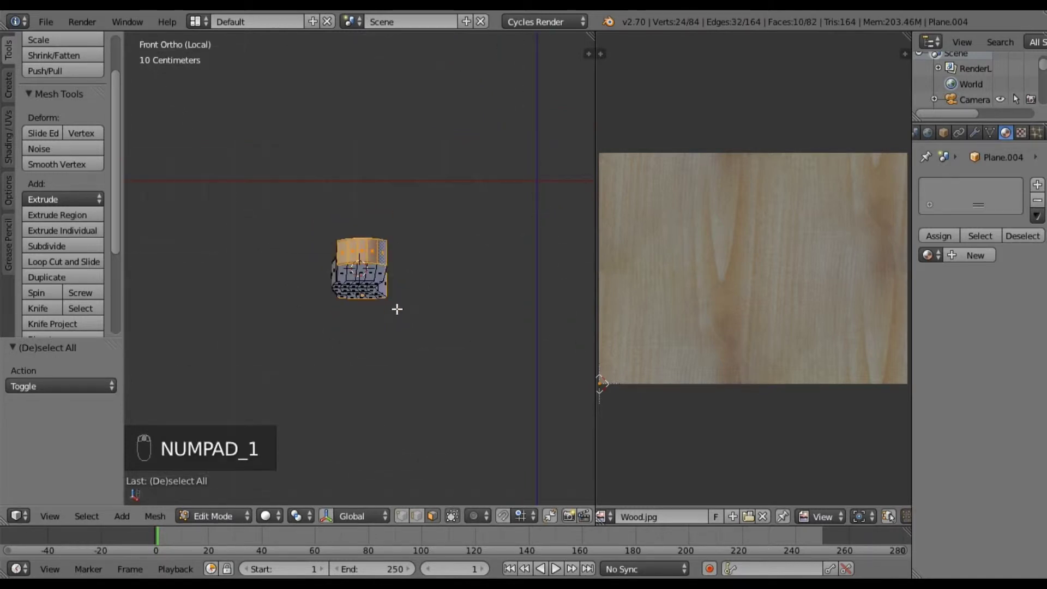
pyautogui.press('u')
pyautogui.press('u')
pyautogui.click(397, 308)
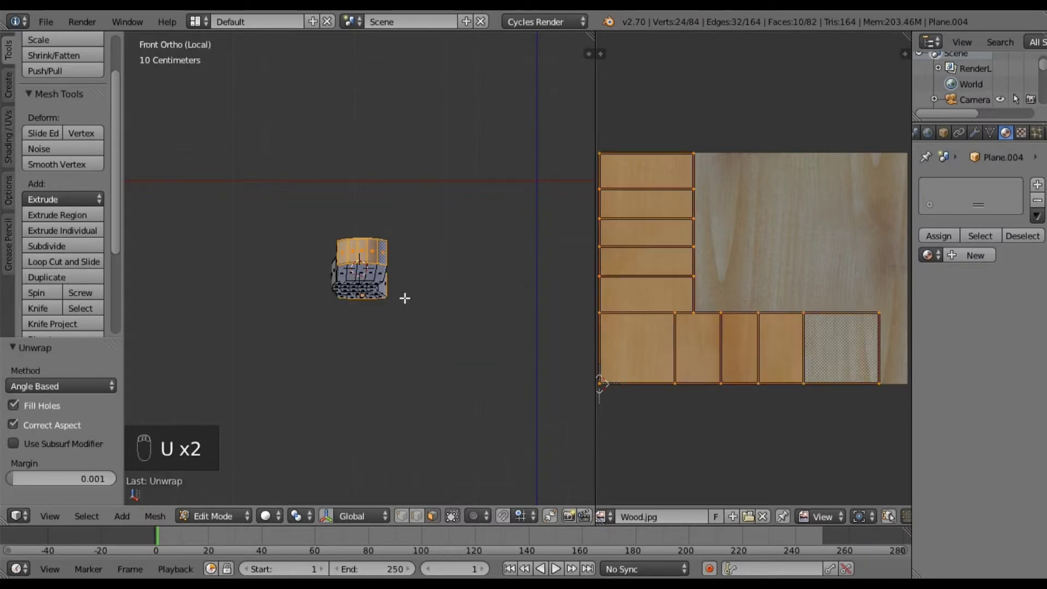
pyautogui.rightClick(767, 339)
pyautogui.write('r')
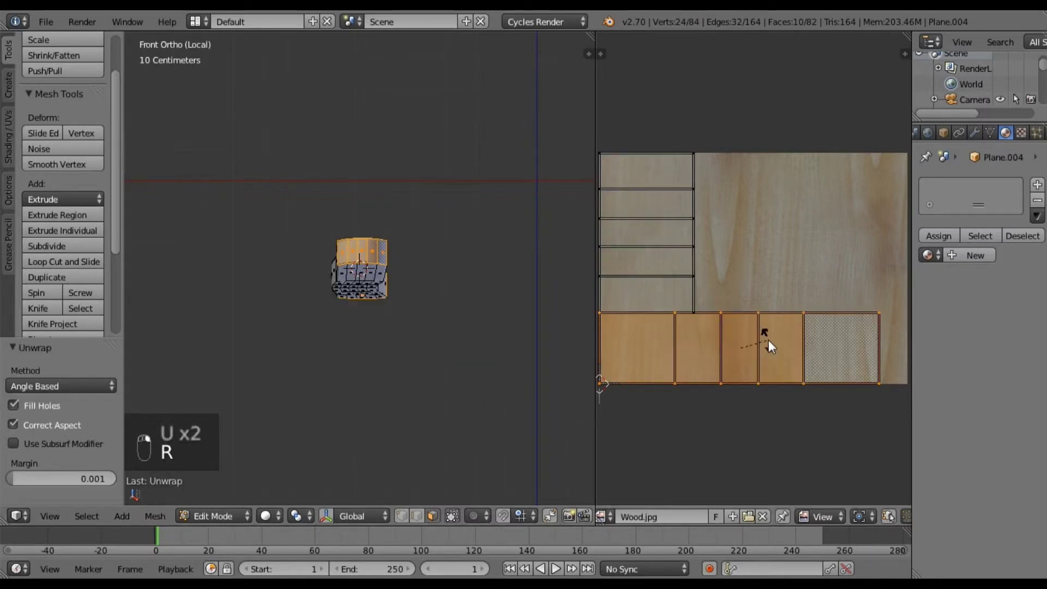
pyautogui.write('90')
pyautogui.press('Return')
pyautogui.press('Tab')
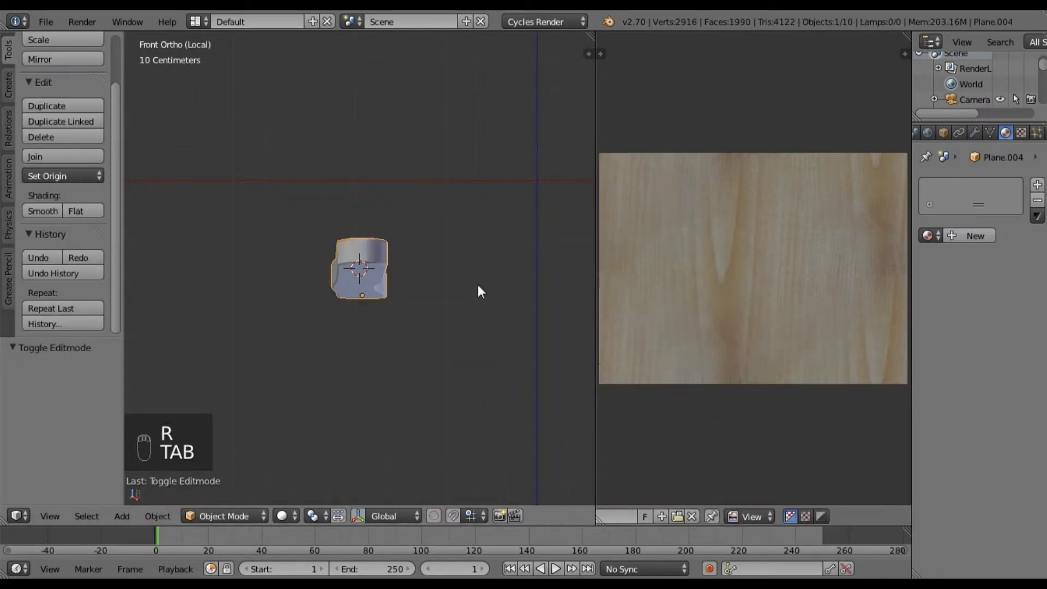
pyautogui.press('KP_Divide')
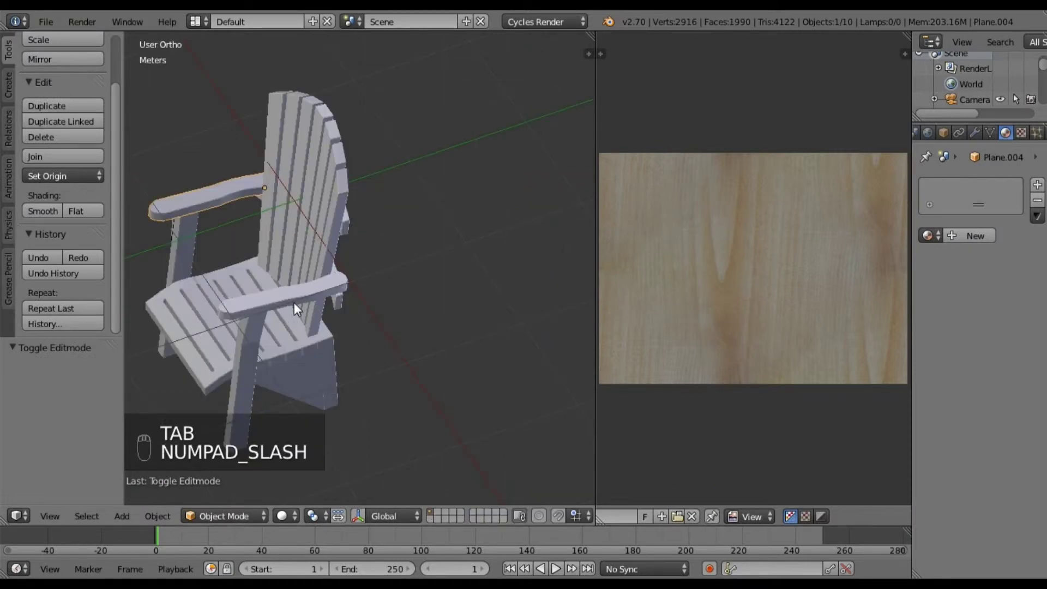
pyautogui.keyDown('shift'); pyautogui.moveTo(294, 302); pyautogui.dragTo(385, 273, button='middle'); pyautogui.keyUp('shift')
pyautogui.rightClick(280, 208)
pyautogui.moveTo(307, 248); pyautogui.dragTo(392, 217, button='middle')
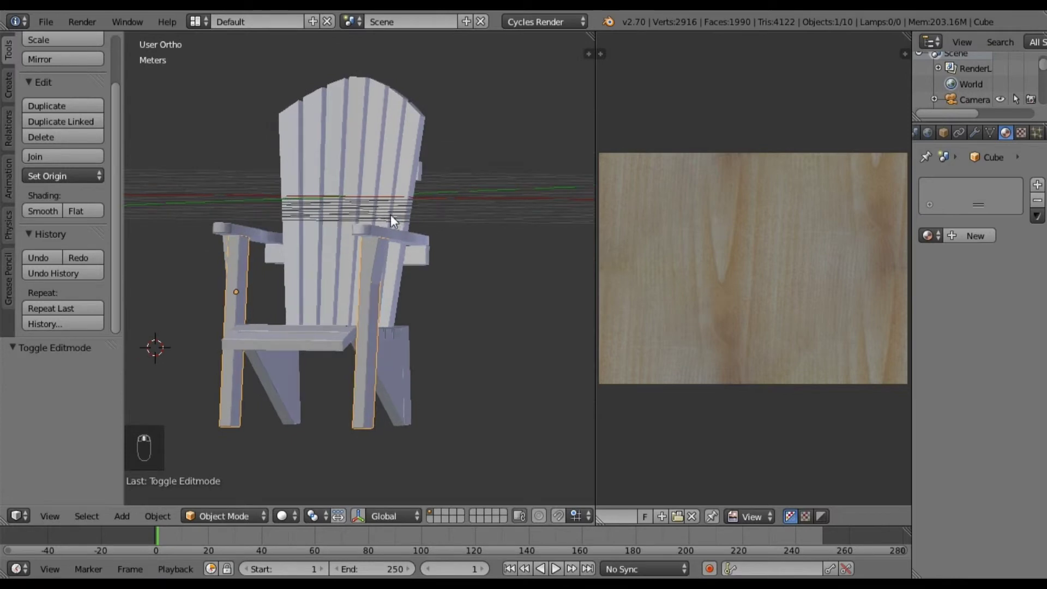
pyautogui.rightClick(377, 256)
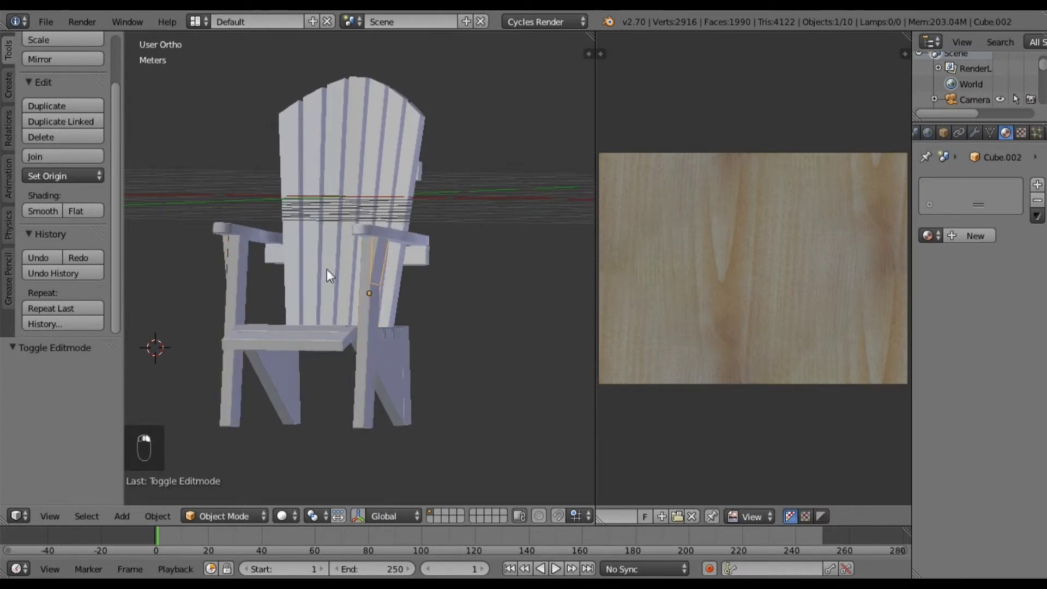
pyautogui.moveTo(326, 270); pyautogui.dragTo(407, 267, button='middle')
pyautogui.keyDown('shift'); pyautogui.rightClick(255, 249); pyautogui.keyUp('shift')
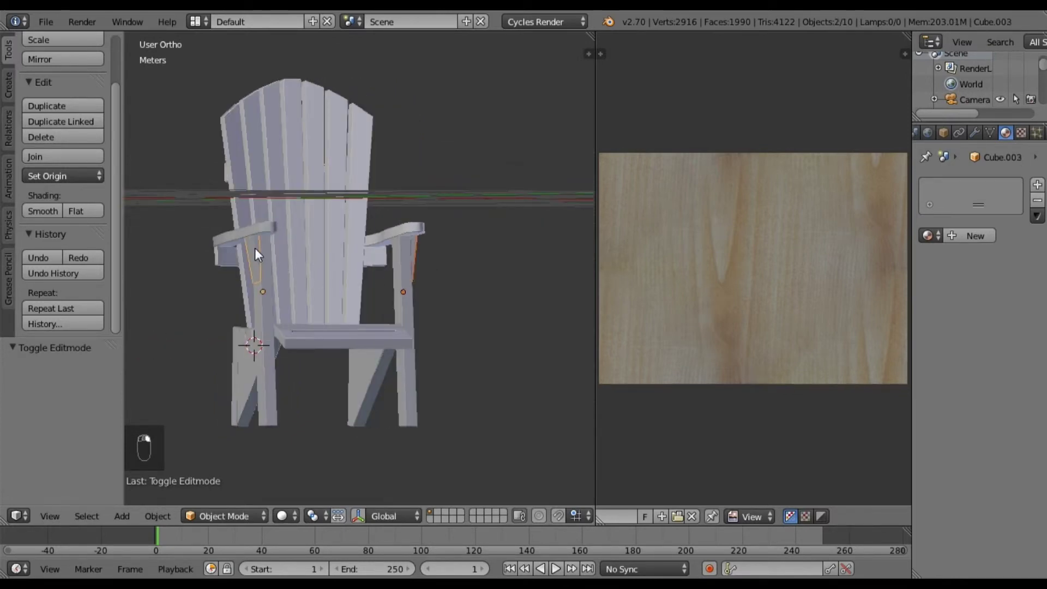
pyautogui.moveTo(327, 261); pyautogui.dragTo(301, 298, button='middle')
pyautogui.press('a')
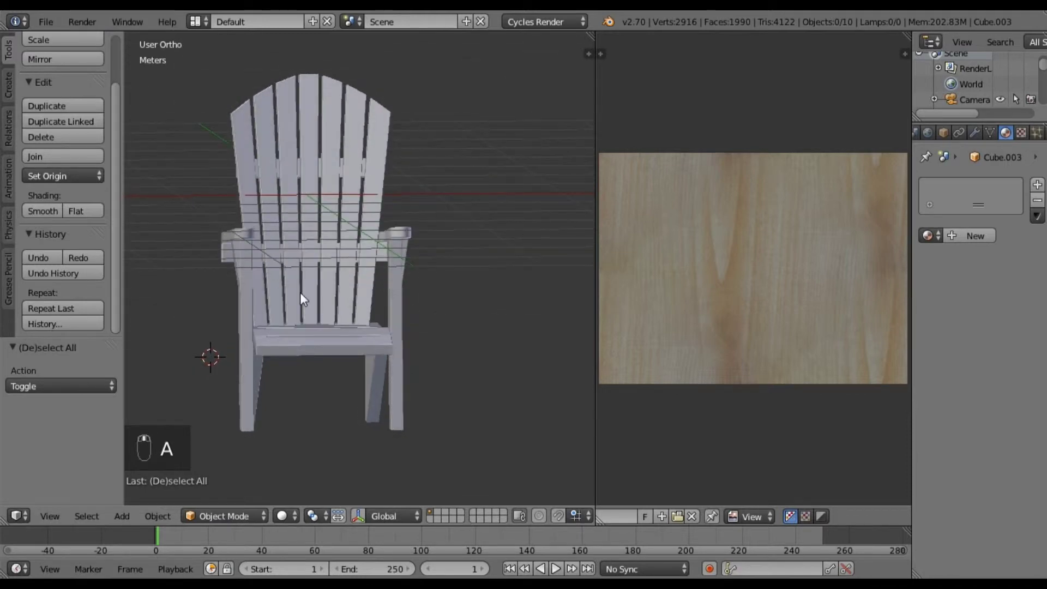
pyautogui.rightClick(237, 247)
pyautogui.keyDown('shift'); pyautogui.rightClick(404, 251); pyautogui.keyUp('shift')
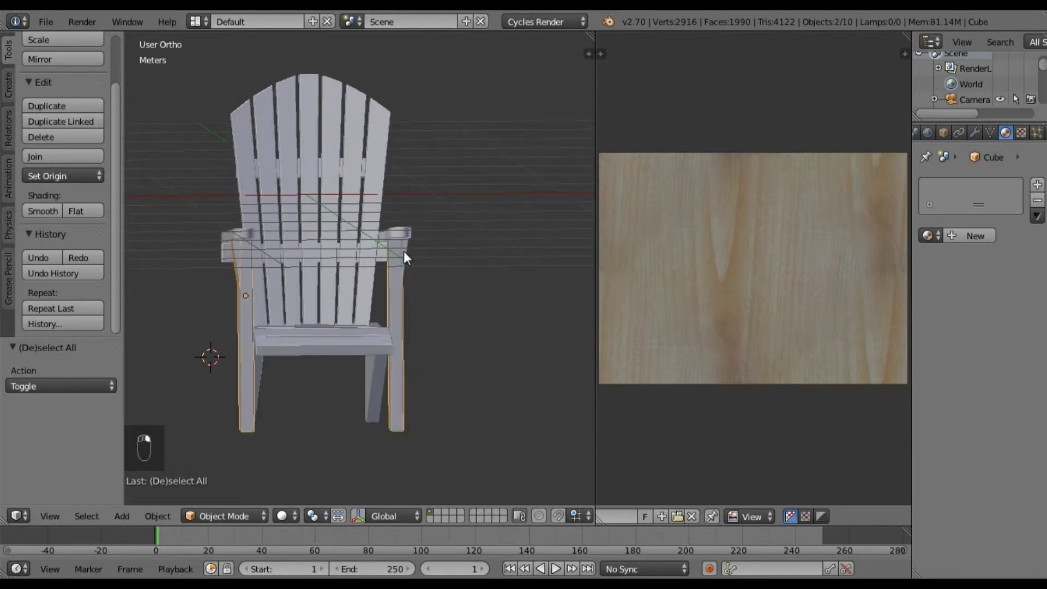
pyautogui.press('a')
# Join the two small wedge-shaped brackets beneath the armrests into one object and select it
pyautogui.rightClick(233, 251)
pyautogui.moveTo(430, 267); pyautogui.dragTo(397, 259, button='middle')
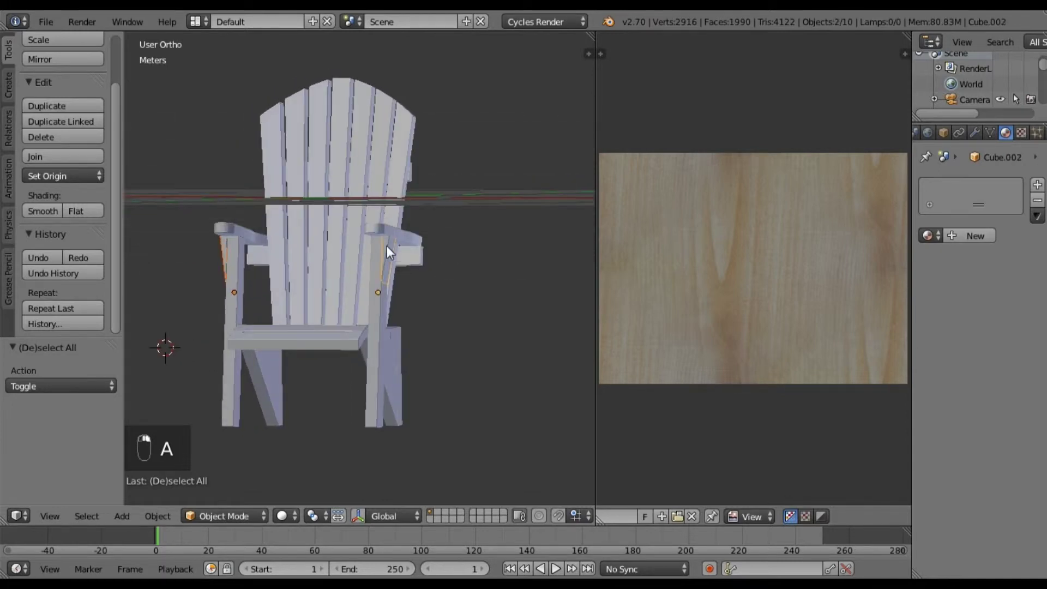
pyautogui.moveTo(327, 297); pyautogui.dragTo(360, 297, button='middle')
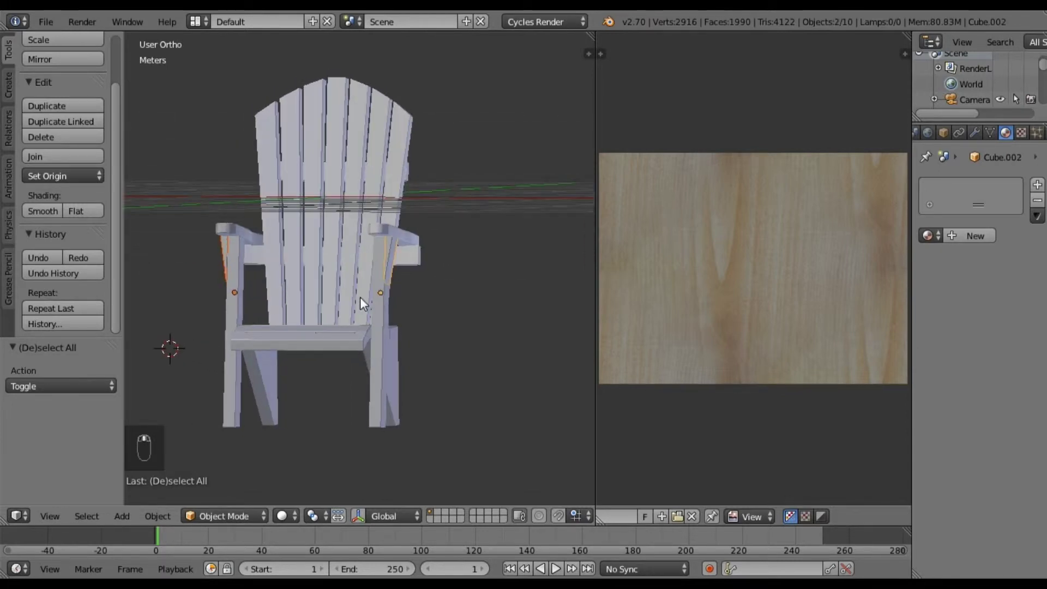
pyautogui.hotkey('ctrl', 'j')
pyautogui.press('a')
pyautogui.moveTo(329, 291); pyautogui.dragTo(409, 256, button='middle')
pyautogui.rightClick(394, 245)
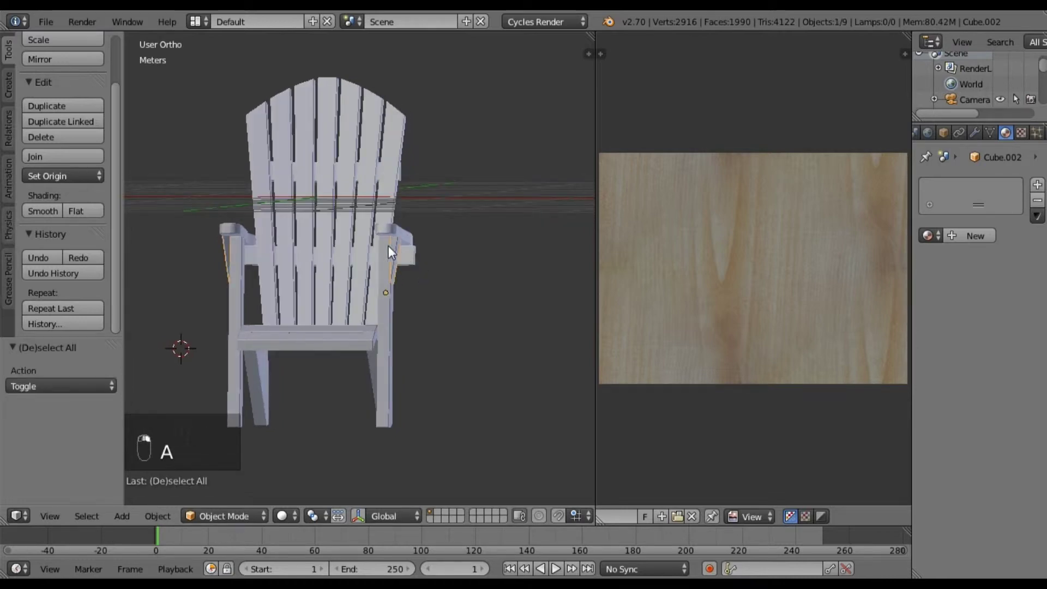
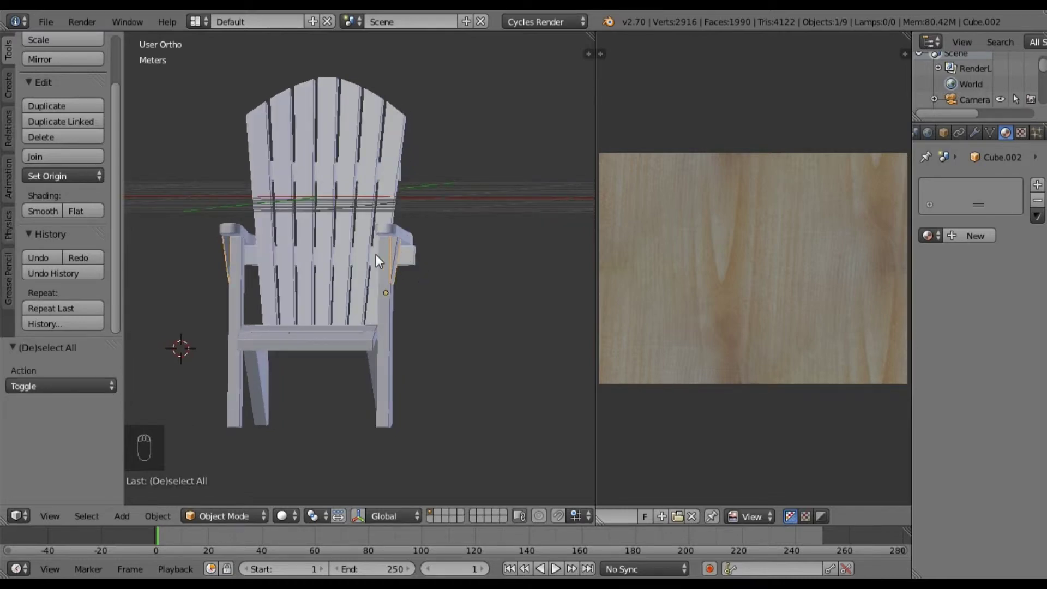
# Isolate the joined brackets in local view, apply their scale and open the mesh in Edit Mode
pyautogui.press('KP_Divide')
pyautogui.moveTo(337, 260); pyautogui.dragTo(382, 297, button='middle')
pyautogui.press('Tab')
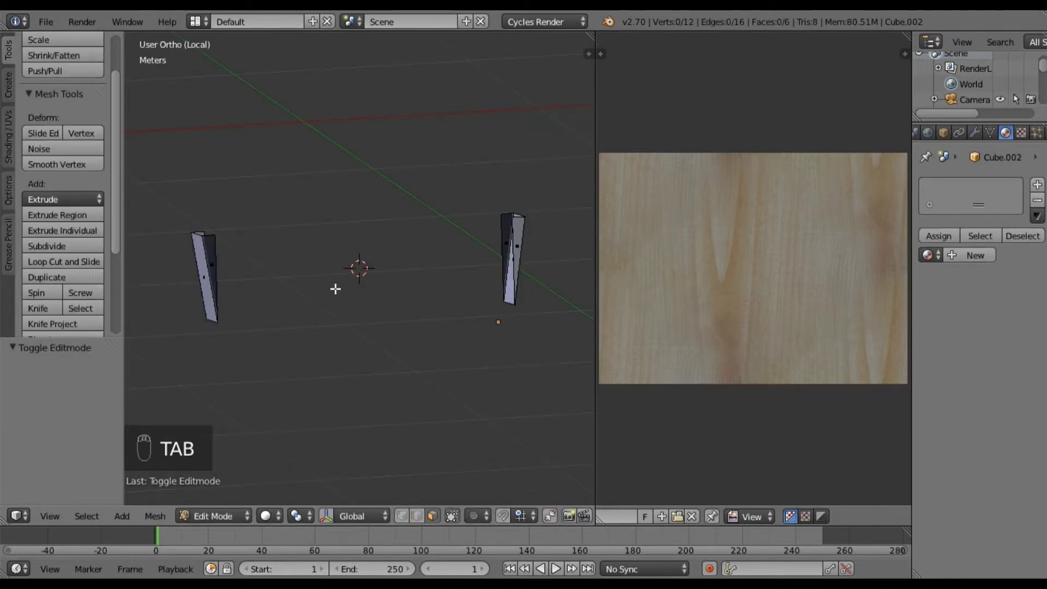
pyautogui.press('Tab')
pyautogui.hotkey('ctrl', 'a')
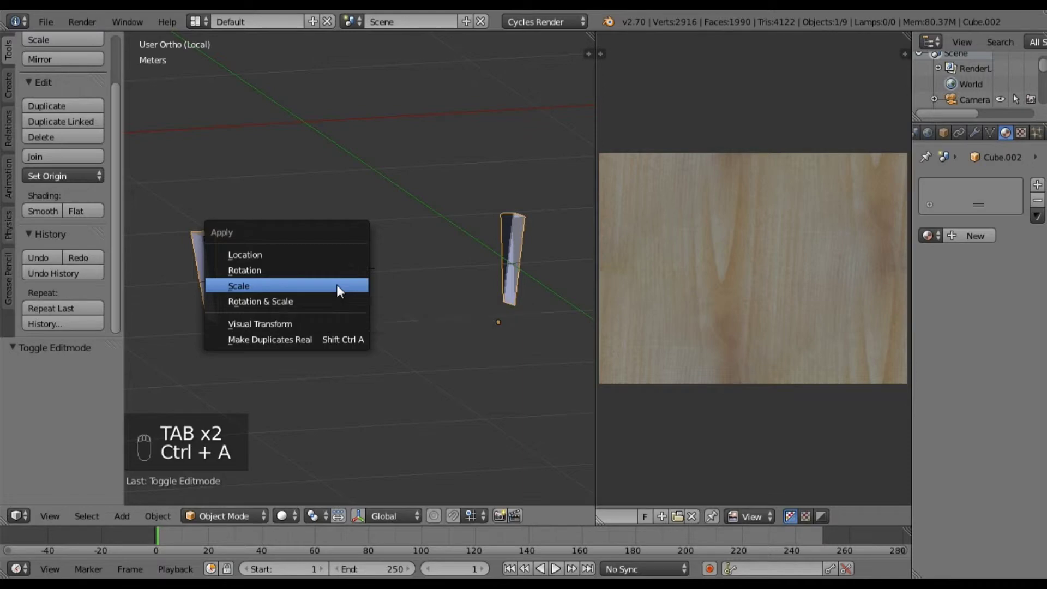
pyautogui.click(337, 286)
pyautogui.press('Tab')
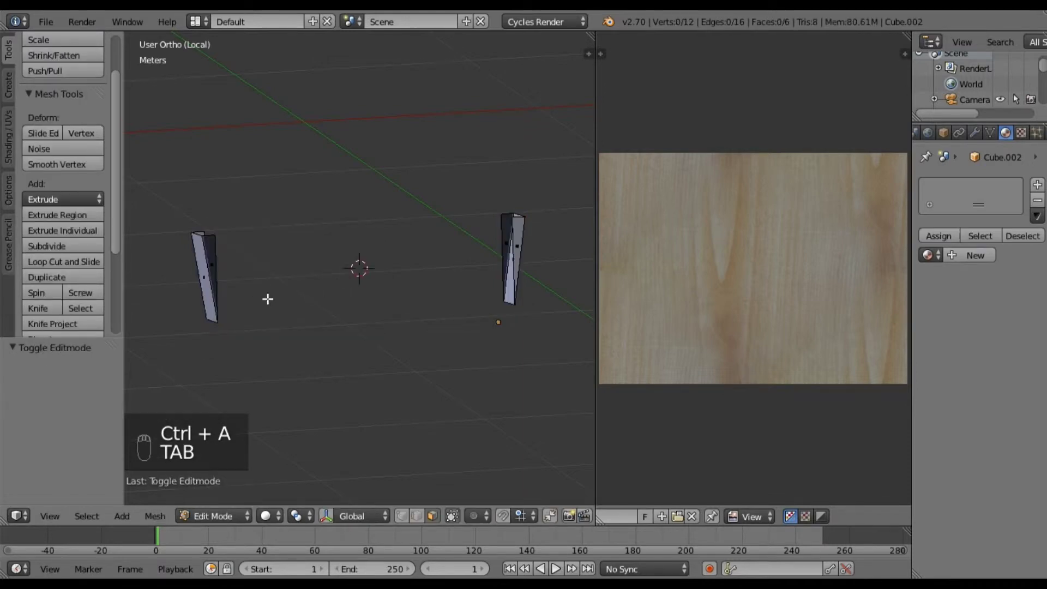
# Flip the normals of the dark triangular side face on one bracket
pyautogui.press('a')
pyautogui.press('a')
pyautogui.press('a')
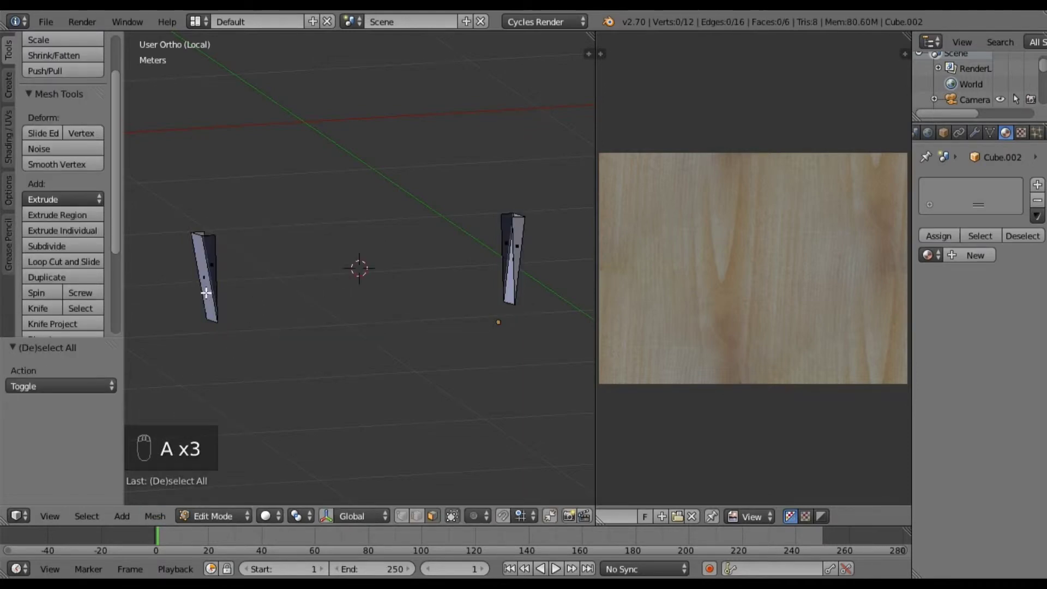
pyautogui.rightClick(212, 267)
pyautogui.moveTo(218, 297); pyautogui.dragTo(279, 331, button='middle')
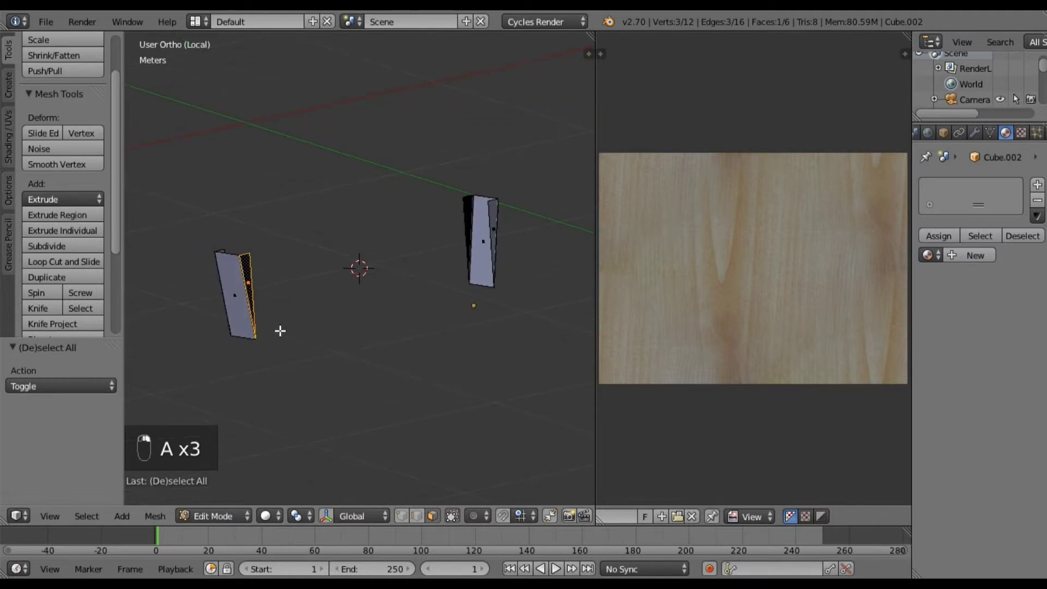
pyautogui.click(168, 517)
pyautogui.moveTo(229, 264)
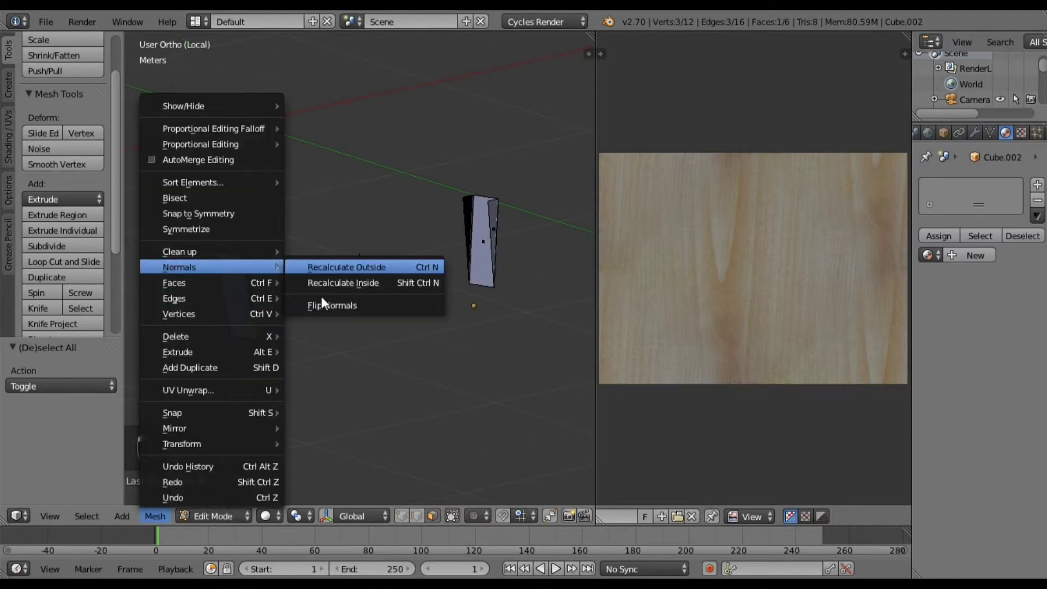
pyautogui.click(322, 303)
# Flip the normals of a bracket's wide face and its adjoining triangular side, and clear the selection
pyautogui.press('a')
pyautogui.moveTo(222, 329); pyautogui.dragTo(427, 282, button='middle')
pyautogui.rightClick(334, 277)
pyautogui.keyDown('shift'); pyautogui.rightClick(442, 273); pyautogui.keyUp('shift')
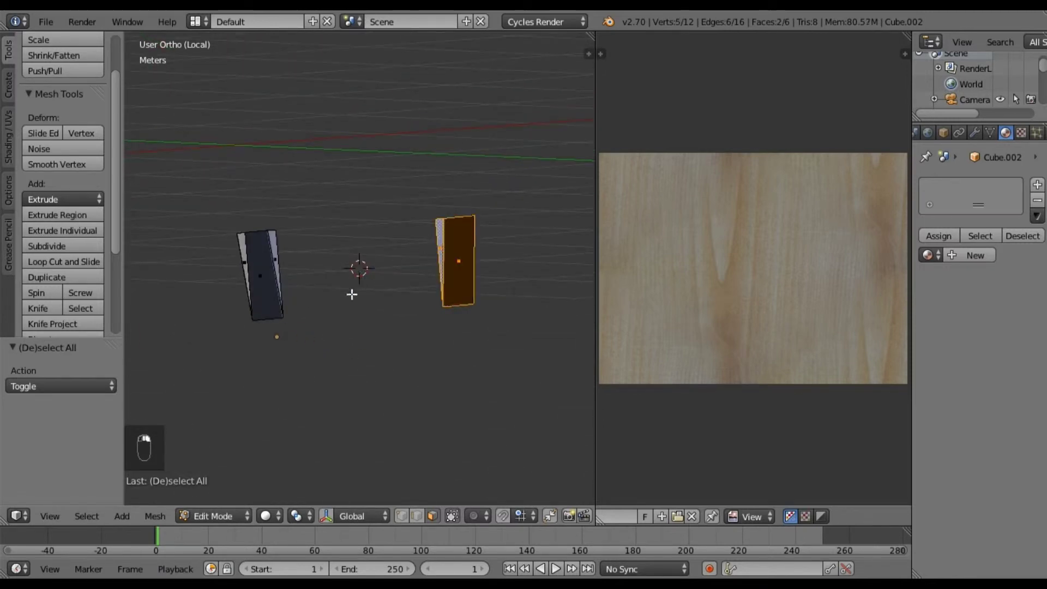
pyautogui.click(155, 516)
pyautogui.moveTo(213, 269)
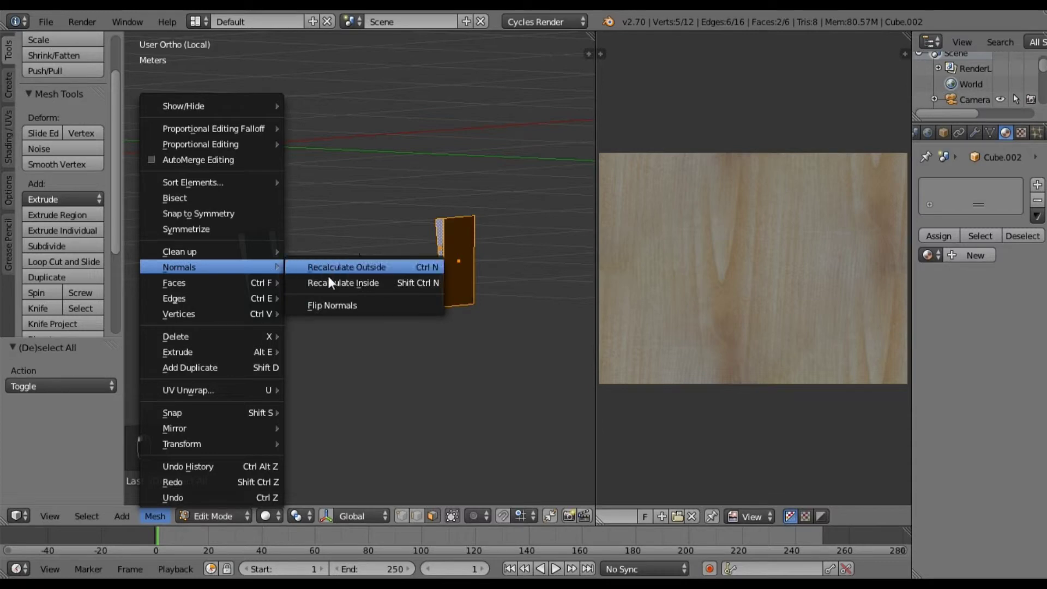
pyautogui.click(330, 305)
pyautogui.press('a')
# Select the wide rectangular face of each bracket and unwrap both faces onto the wood texture
pyautogui.moveTo(470, 306); pyautogui.dragTo(364, 339, button='middle')
pyautogui.rightClick(328, 279)
pyautogui.moveTo(512, 287); pyautogui.dragTo(301, 280, button='middle')
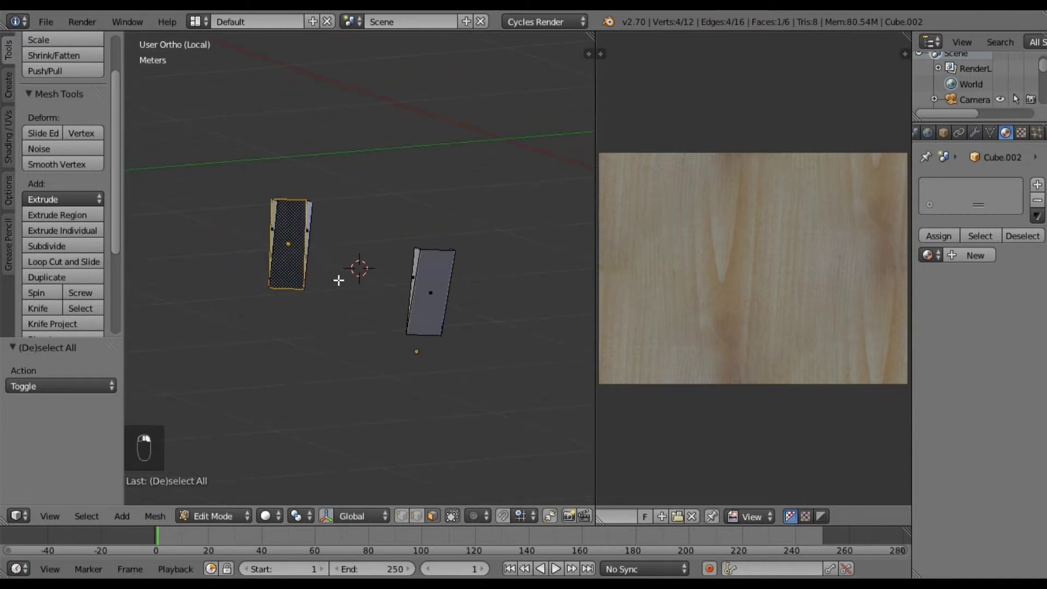
pyautogui.keyDown('shift'); pyautogui.rightClick(443, 291); pyautogui.keyUp('shift')
pyautogui.moveTo(442, 293); pyautogui.dragTo(296, 300, button='middle')
pyautogui.press('KP_1')
pyautogui.press('KP_3')
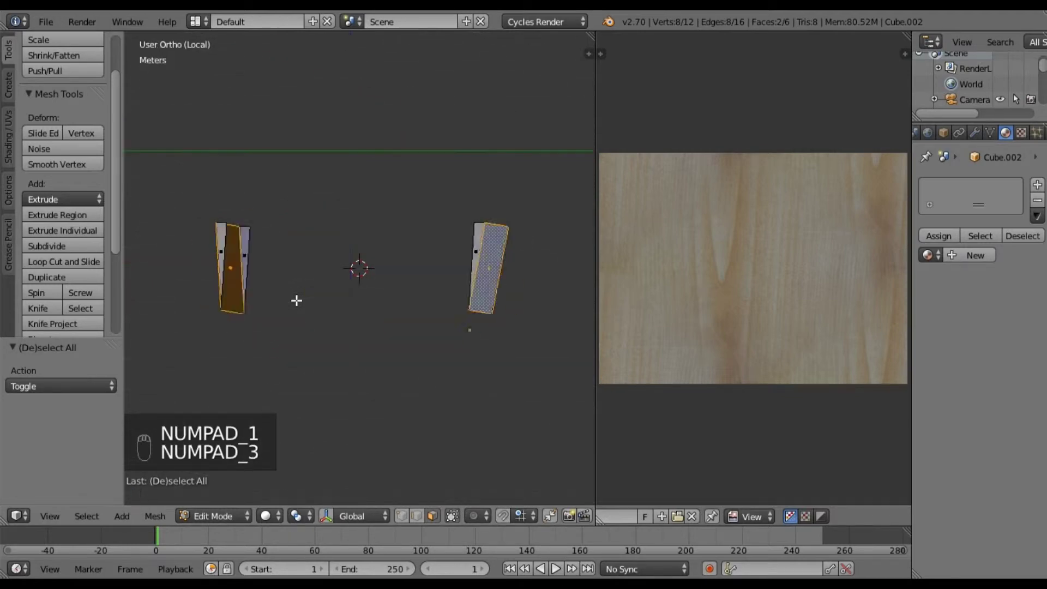
pyautogui.press('u')
pyautogui.click(296, 300)
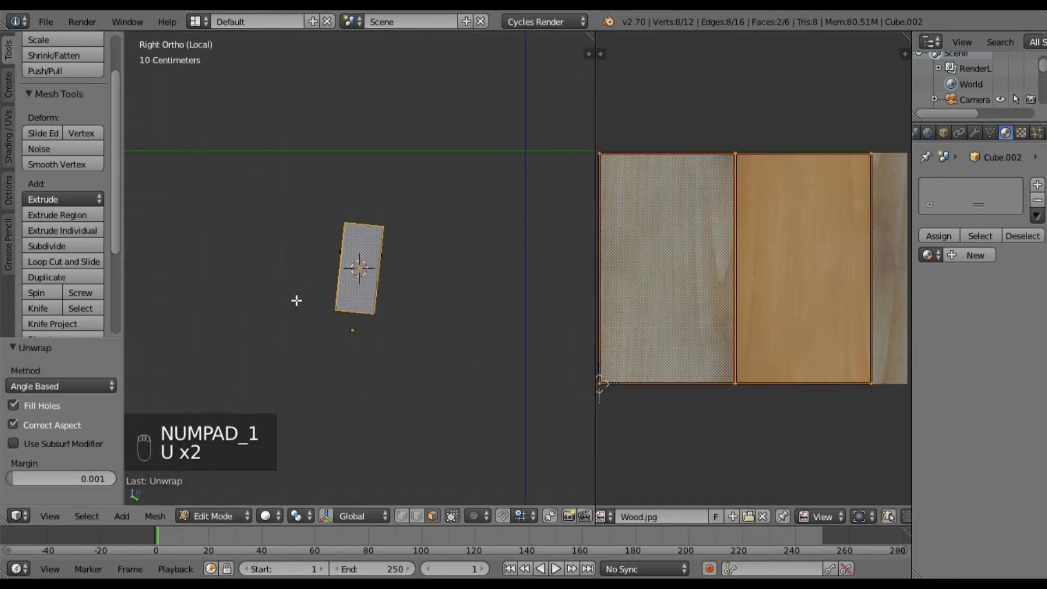
# Replace the selection with the four triangular side faces of the two brackets
pyautogui.press('a')
pyautogui.moveTo(362, 302); pyautogui.dragTo(487, 256, button='middle')
pyautogui.rightClick(486, 254)
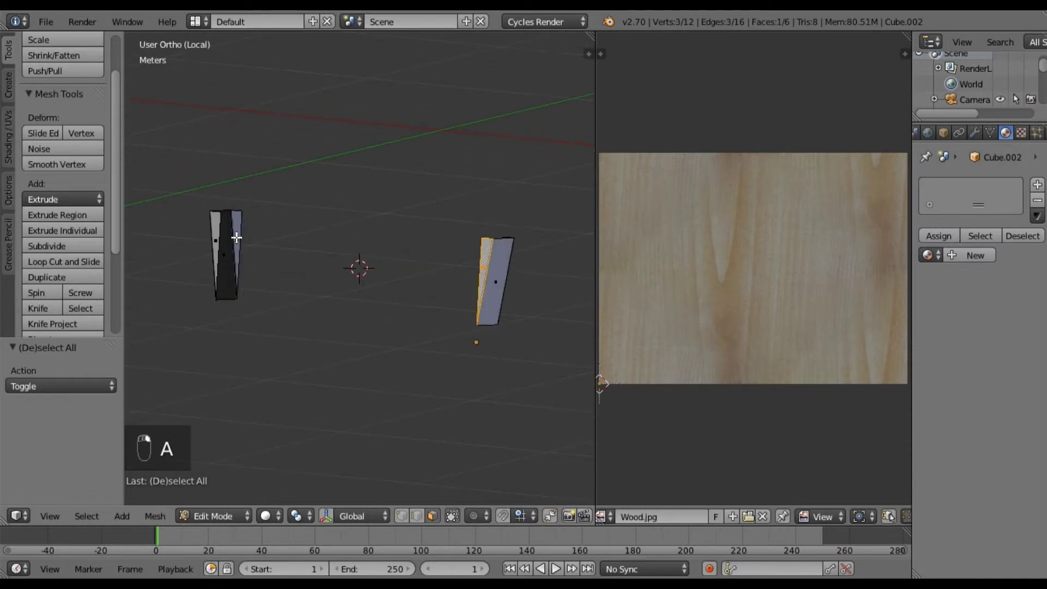
pyautogui.keyDown('shift'); pyautogui.rightClick(219, 229); pyautogui.keyUp('shift')
pyautogui.keyDown('shift'); pyautogui.rightClick(238, 226); pyautogui.keyUp('shift')
pyautogui.moveTo(480, 292); pyautogui.dragTo(227, 288, button='middle')
pyautogui.keyDown('shift'); pyautogui.rightClick(247, 266); pyautogui.keyUp('shift')
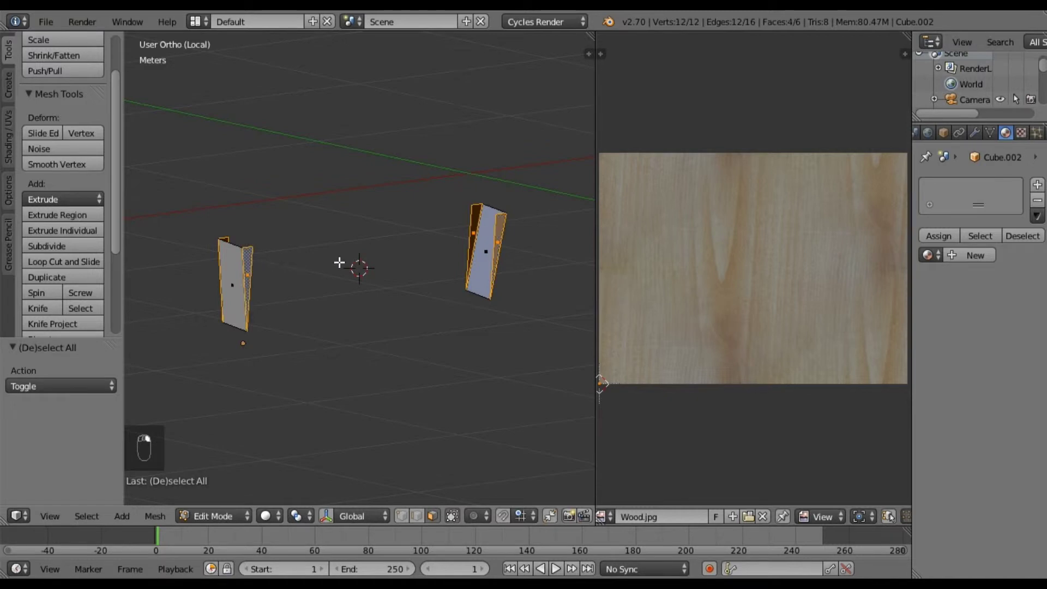
# Unwrap the four triangular side faces of the brackets, clear the selection, and return to the full chair in Object Mode
pyautogui.press('KP_1')
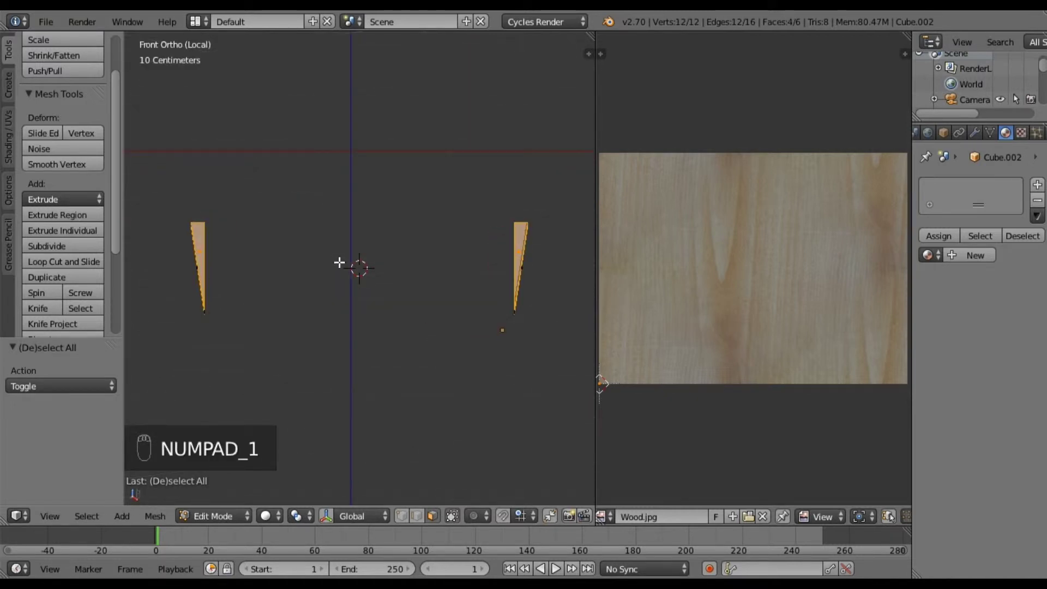
pyautogui.press('u')
pyautogui.click(339, 263)
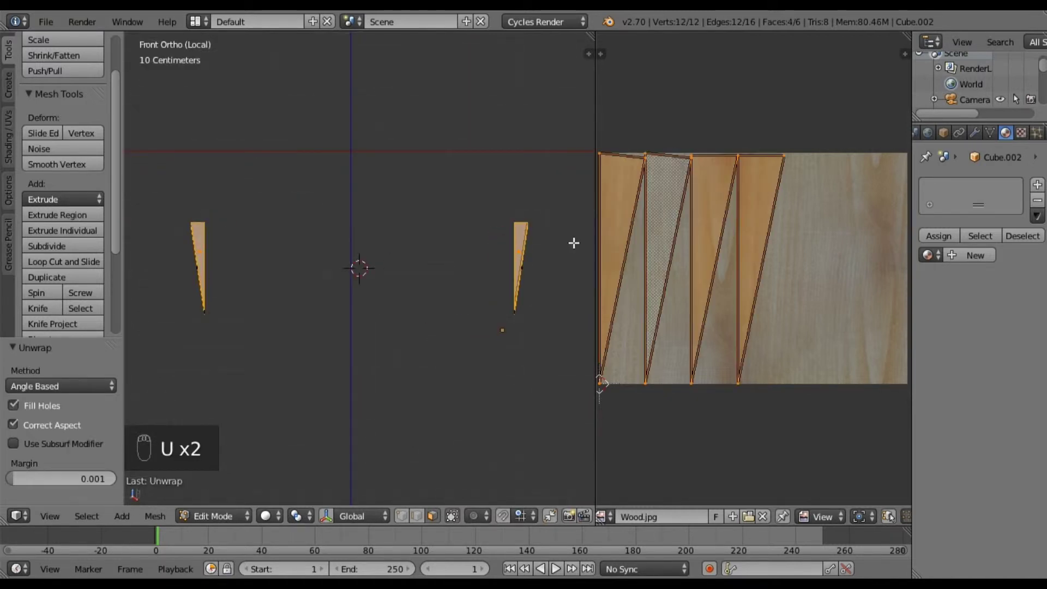
pyautogui.press('a')
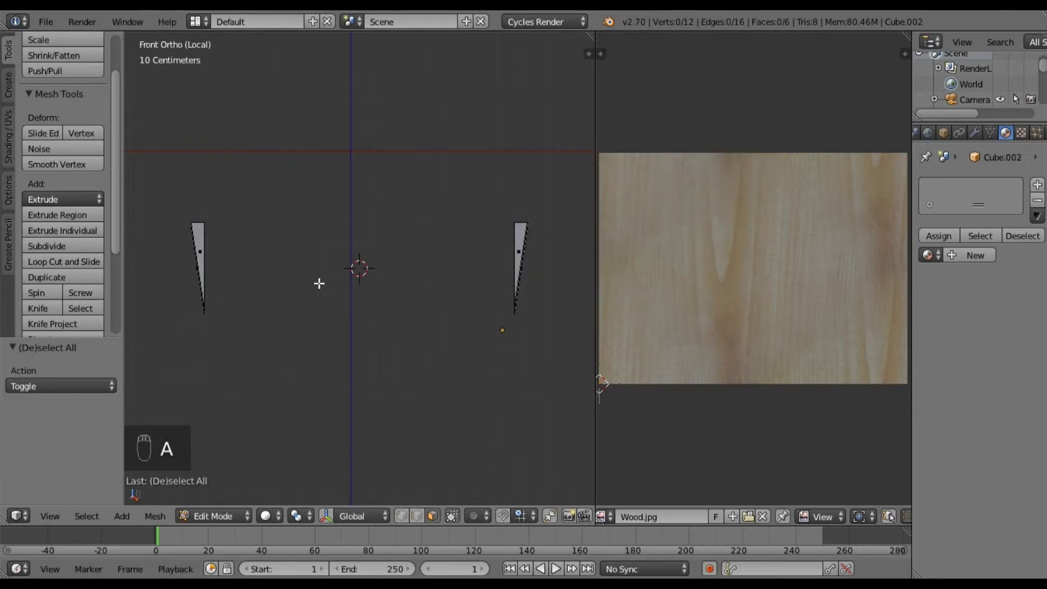
pyautogui.press('Tab')
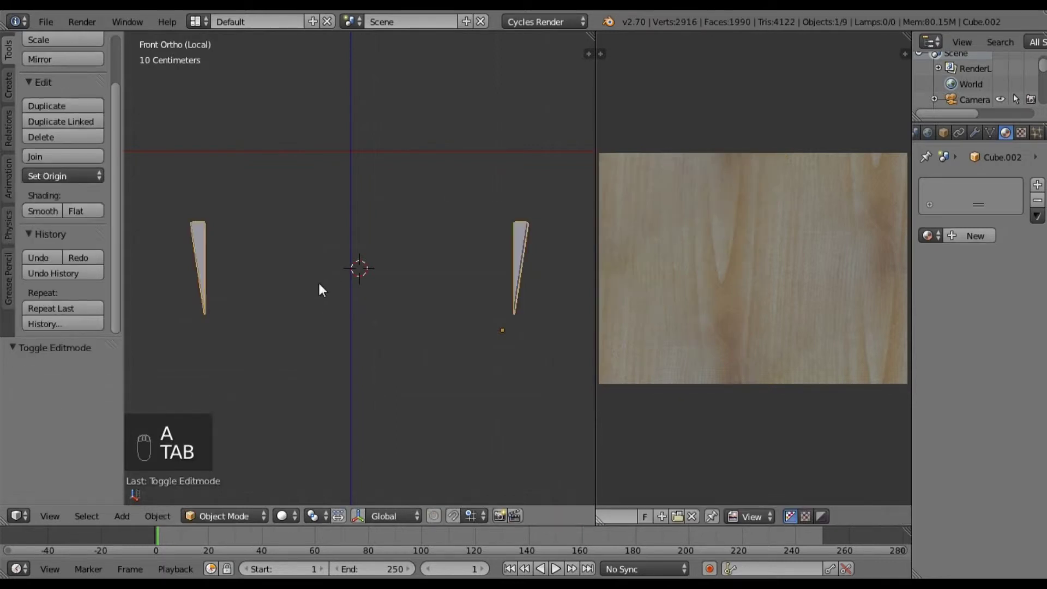
pyautogui.press('KP_Divide')
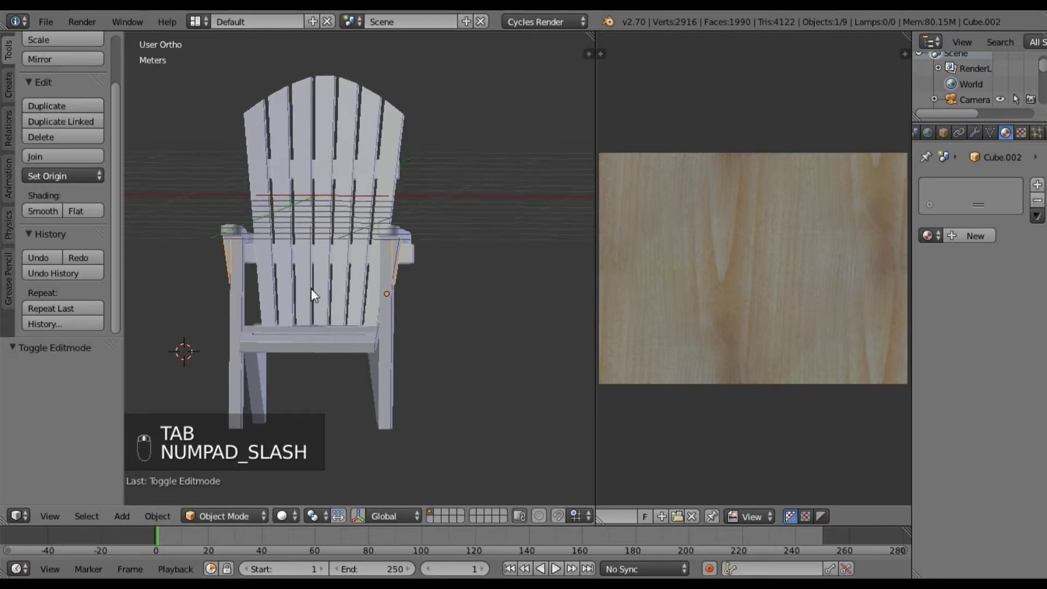
pyautogui.rightClick(240, 266)
pyautogui.press('KP_Divide')
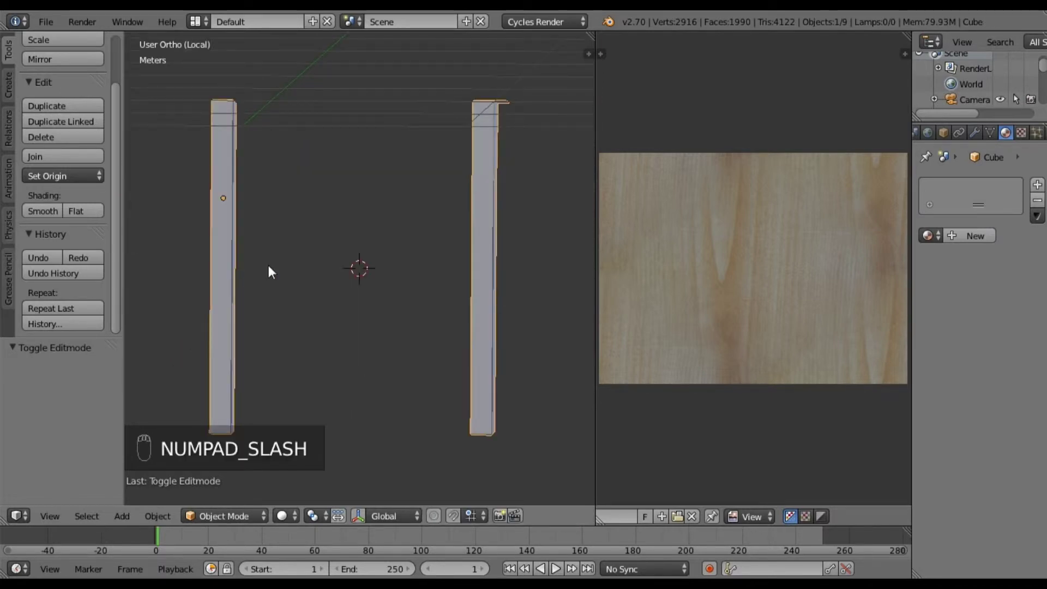
pyautogui.press('KP_Divide')
# Assign the existing Wood material to the brackets and to the armrest that has no material, and check the other armrest's material
pyautogui.rightClick(226, 245)
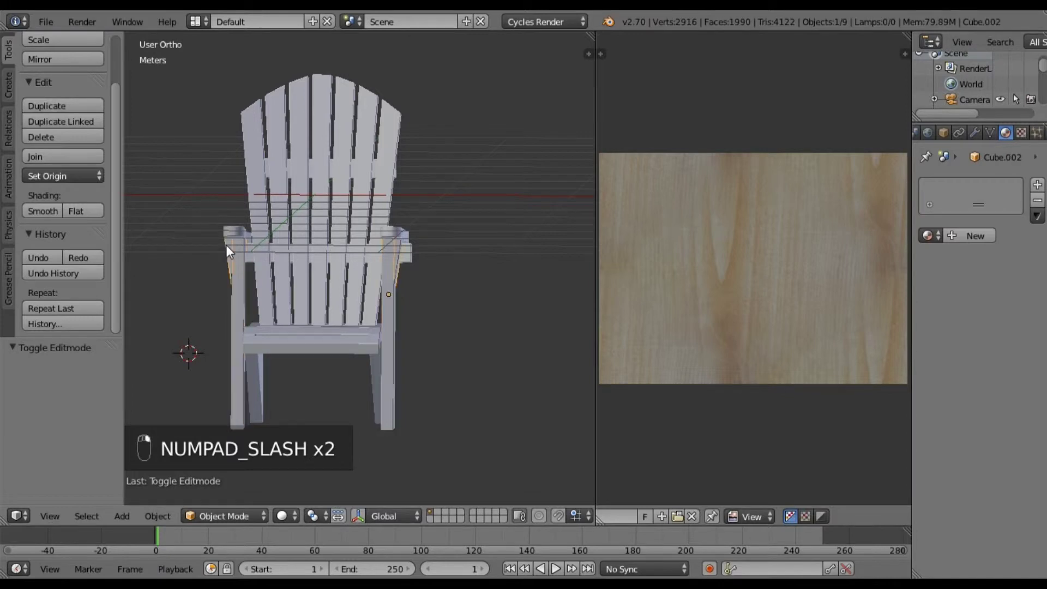
pyautogui.click(937, 242)
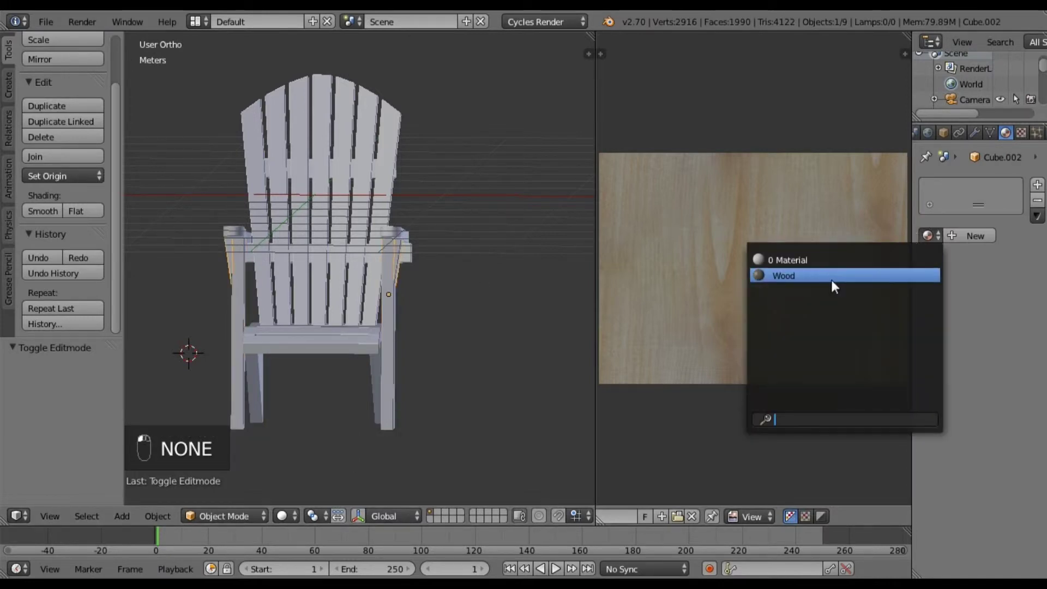
pyautogui.click(833, 277)
pyautogui.rightClick(227, 233)
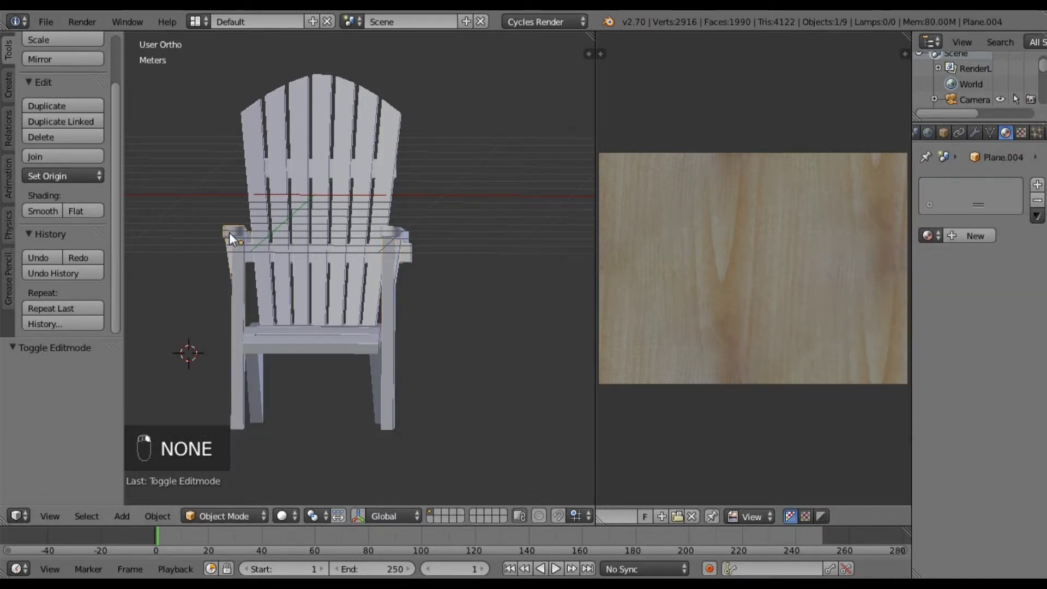
pyautogui.click(928, 235)
pyautogui.click(822, 275)
pyautogui.rightClick(388, 235)
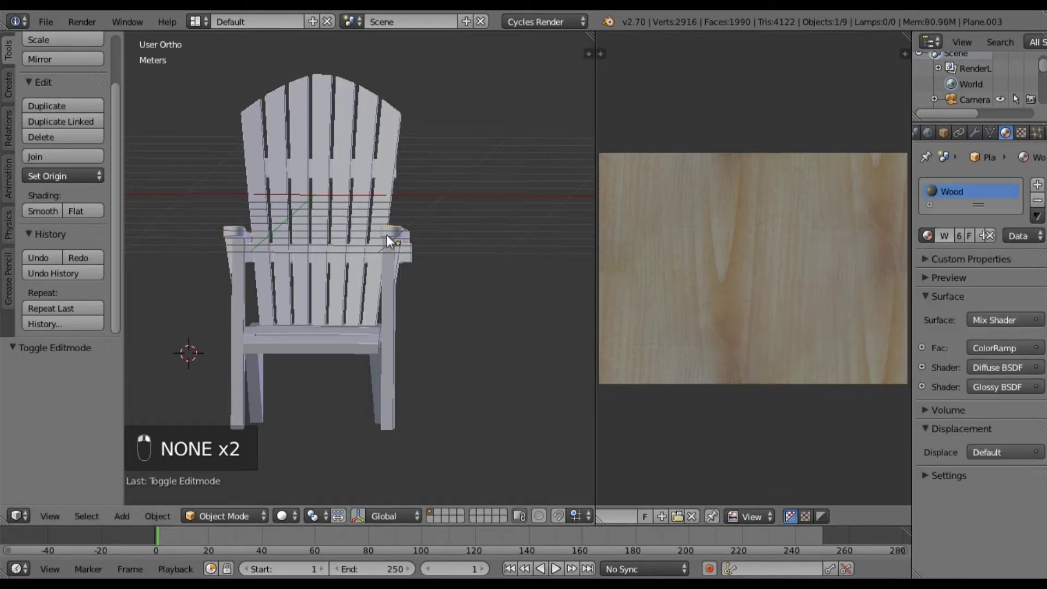
# Isolate the chair's two front legs in local view and apply their scale
pyautogui.press('a')
pyautogui.rightClick(237, 286)
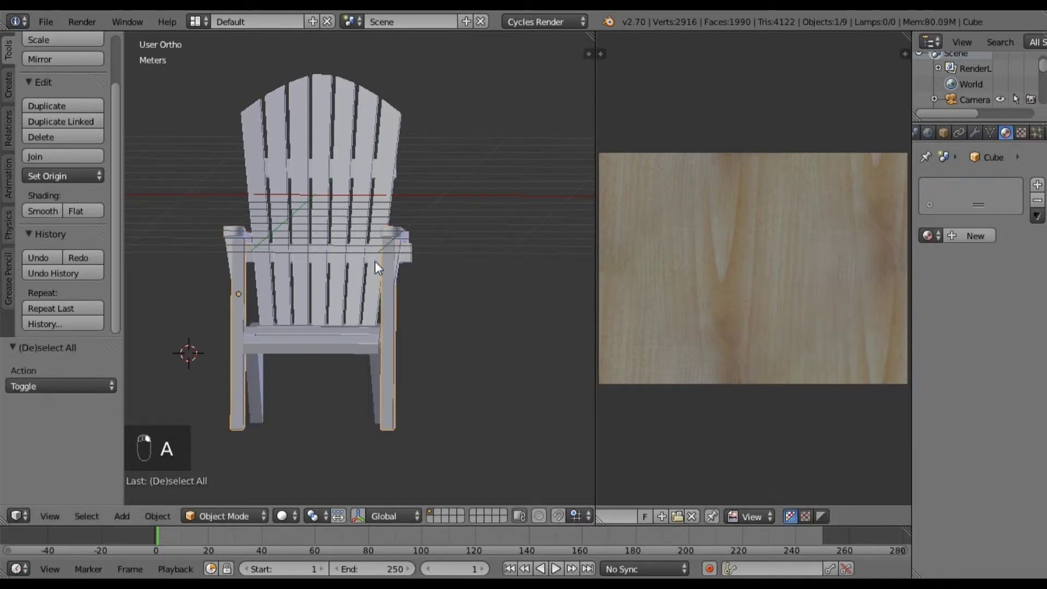
pyautogui.press('KP_Divide')
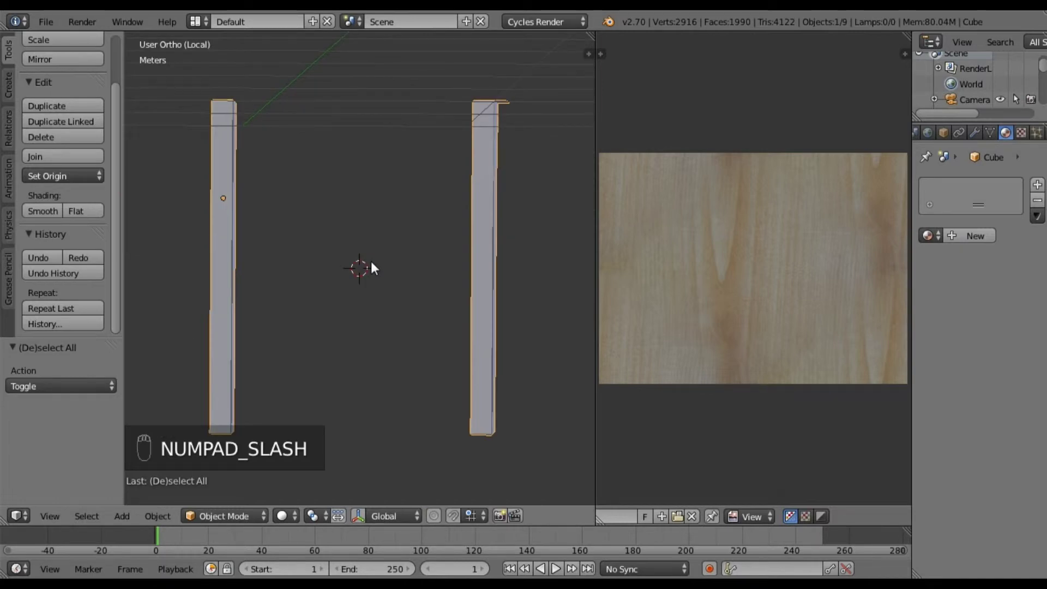
pyautogui.press('Tab')
pyautogui.press('Tab')
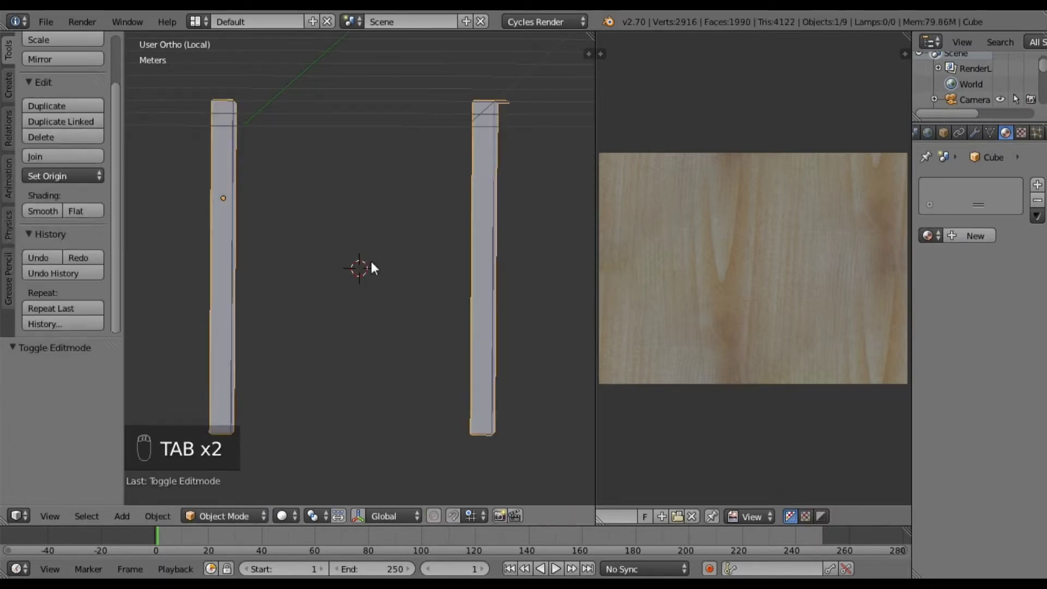
pyautogui.hotkey('ctrl', 'a')
pyautogui.click(370, 262)
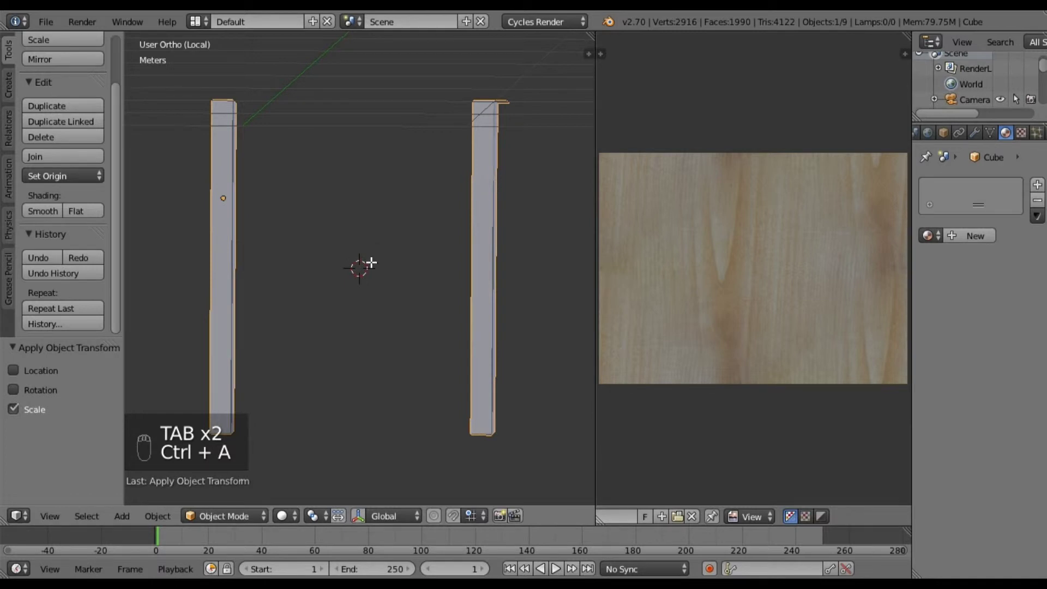
# In Edit Mode, select the long side faces pointing the same way on both front legs, including both segments of the divided leg
pyautogui.press('Tab')
pyautogui.press('a')
pyautogui.press('a')
pyautogui.press('a')
pyautogui.moveTo(414, 273); pyautogui.dragTo(296, 284, button='middle')
pyautogui.rightClick(432, 272)
pyautogui.keyDown('shift'); pyautogui.rightClick(445, 186); pyautogui.keyUp('shift')
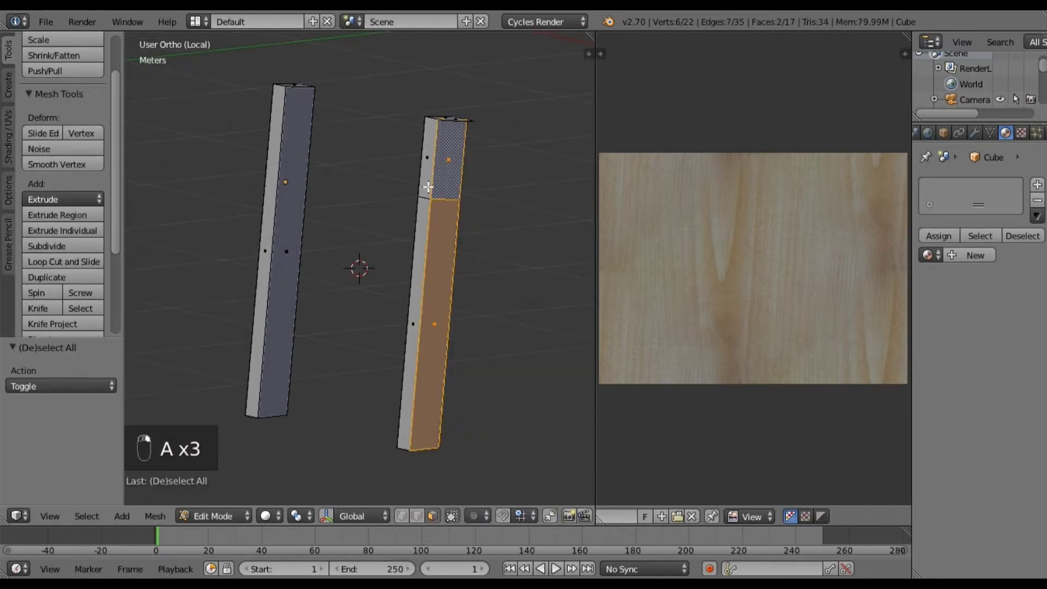
pyautogui.keyDown('shift'); pyautogui.rightClick(296, 251); pyautogui.keyUp('shift')
# Add the opposite long side faces of both legs to the selection, unwrap them all, and clear the selection
pyautogui.moveTo(318, 278); pyautogui.dragTo(489, 287, button='middle')
pyautogui.keyDown('shift'); pyautogui.rightClick(459, 276); pyautogui.keyUp('shift')
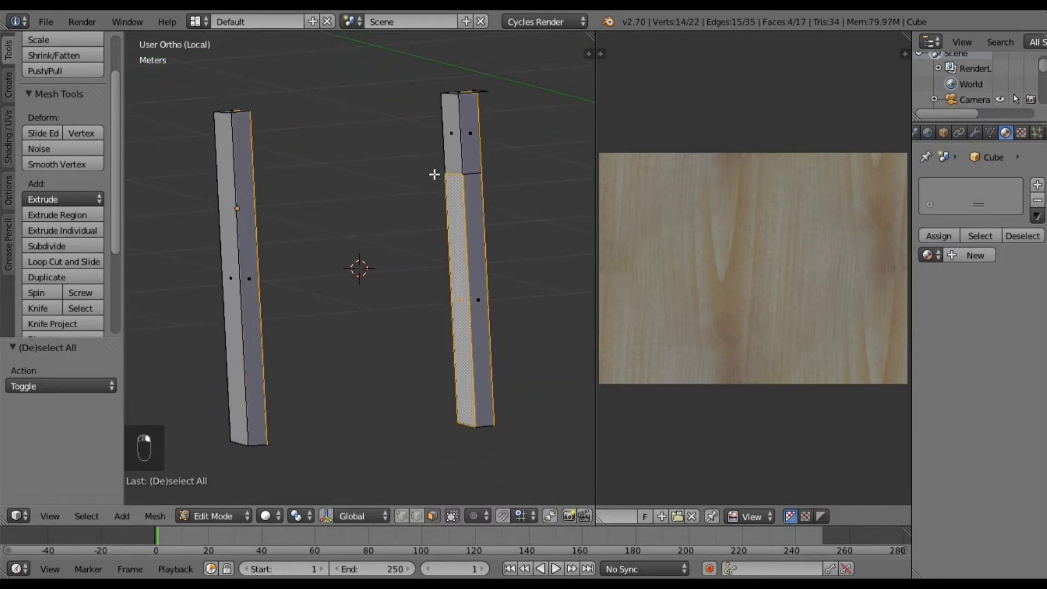
pyautogui.keyDown('shift'); pyautogui.rightClick(451, 147); pyautogui.keyUp('shift')
pyautogui.moveTo(277, 279); pyautogui.dragTo(303, 295, button='middle')
pyautogui.keyDown('shift'); pyautogui.rightClick(331, 273); pyautogui.keyUp('shift')
pyautogui.moveTo(401, 269); pyautogui.dragTo(281, 285, button='middle')
pyautogui.moveTo(447, 281); pyautogui.dragTo(350, 253, button='middle')
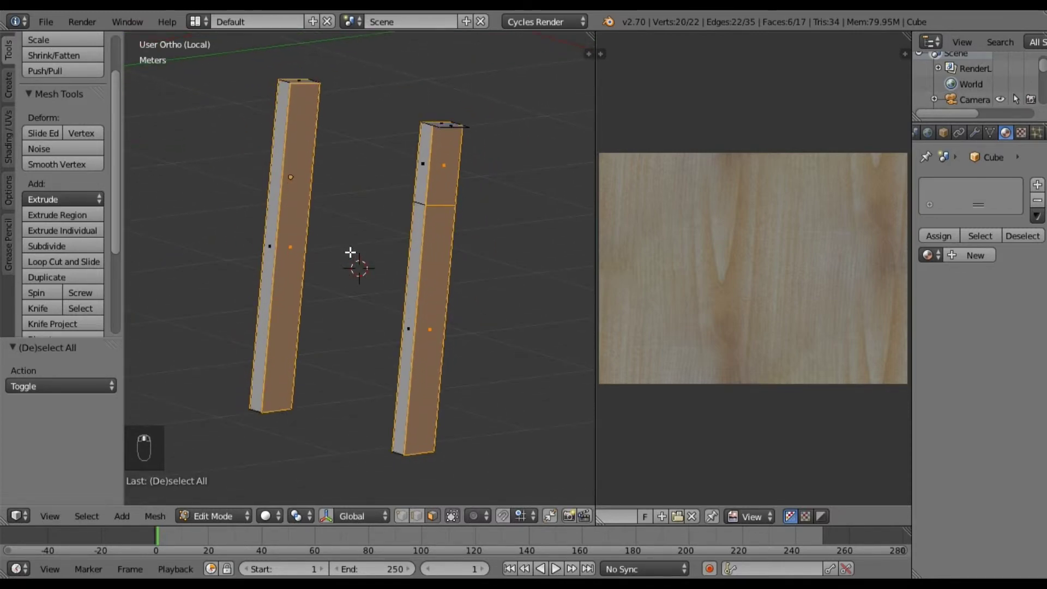
pyautogui.press('KP_3')
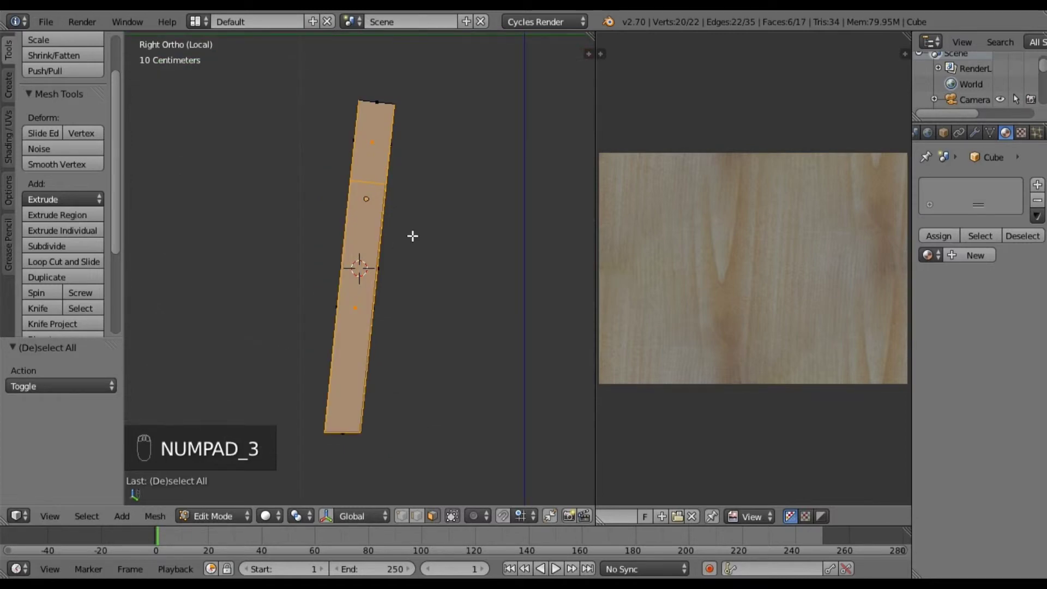
pyautogui.press('u')
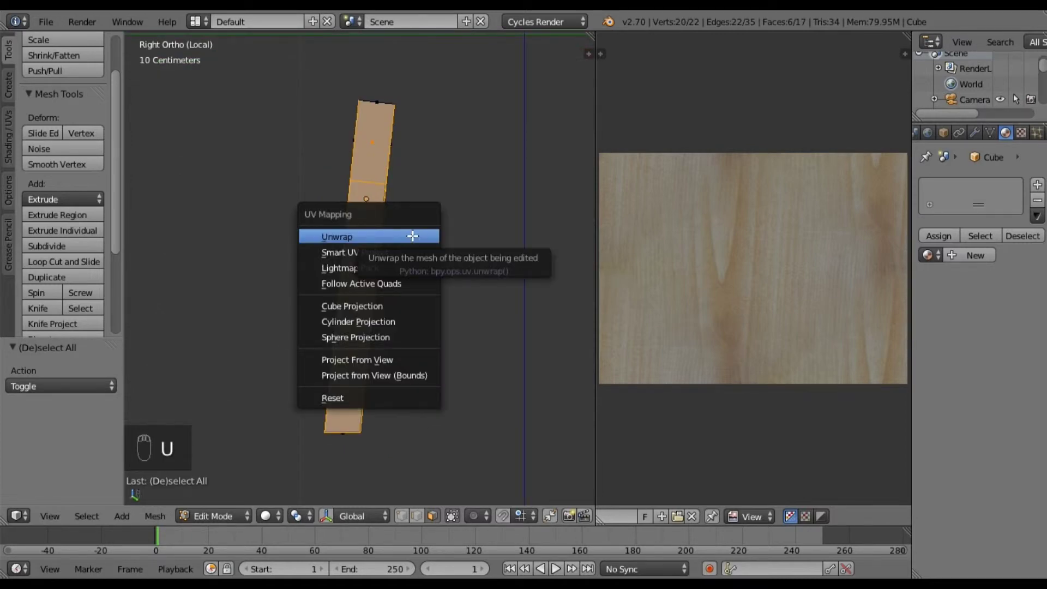
pyautogui.click(412, 236)
pyautogui.moveTo(308, 280); pyautogui.dragTo(468, 324, button='middle')
pyautogui.press('a')
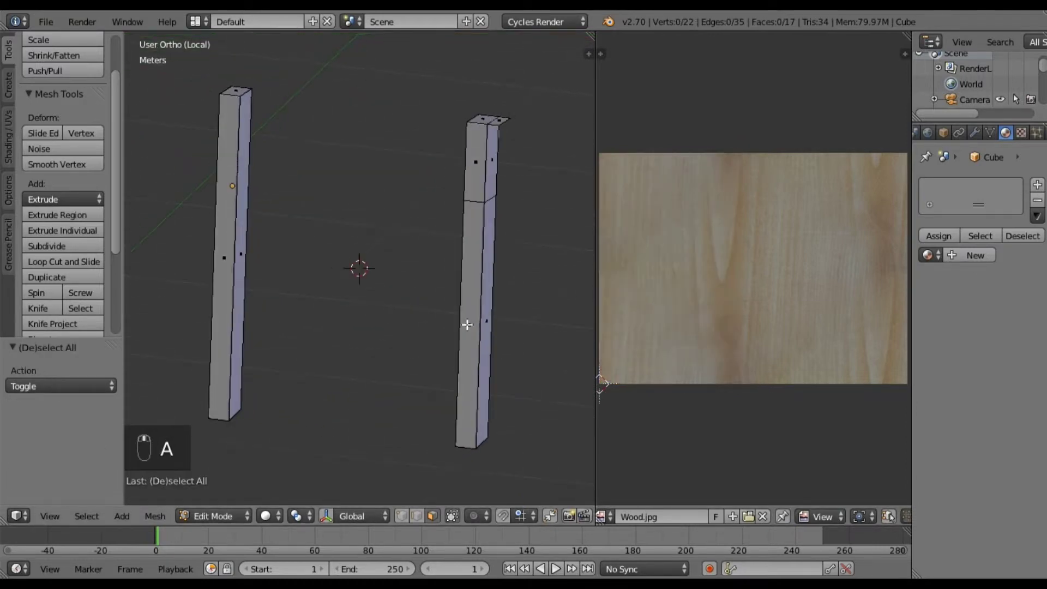
# Select the long front faces of both legs, including both segments of the divided leg
pyautogui.rightClick(474, 169)
pyautogui.keyDown('shift'); pyautogui.rightClick(486, 243); pyautogui.keyUp('shift')
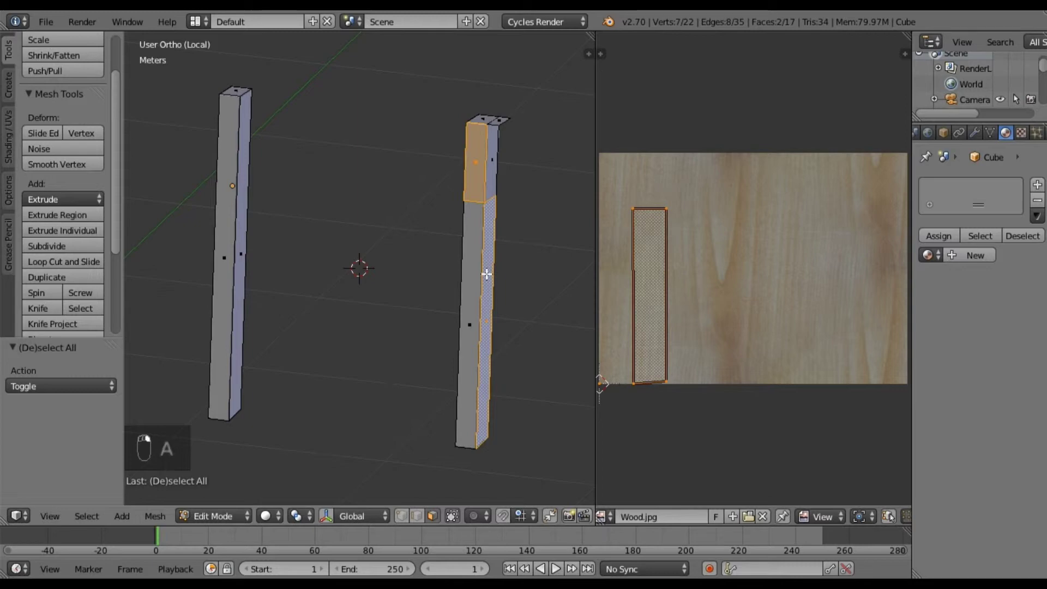
pyautogui.keyDown('shift'); pyautogui.rightClick(492, 275); pyautogui.keyUp('shift')
pyautogui.keyDown('shift'); pyautogui.rightClick(473, 264); pyautogui.keyUp('shift')
pyautogui.keyDown('shift'); pyautogui.rightClick(224, 166); pyautogui.keyUp('shift')
# Add the long back faces of both legs to the selection, unwrap front and back faces together, and clear the selection
pyautogui.moveTo(499, 215); pyautogui.dragTo(240, 164, button='middle')
pyautogui.keyDown('shift'); pyautogui.rightClick(269, 156); pyautogui.keyUp('shift')
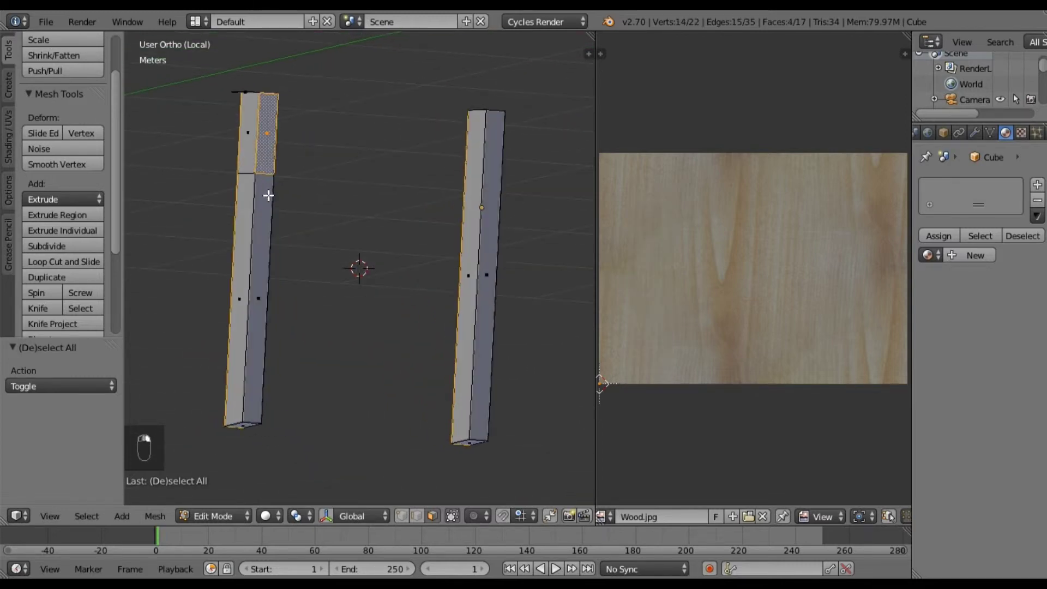
pyautogui.keyDown('shift'); pyautogui.rightClick(269, 196); pyautogui.keyUp('shift')
pyautogui.keyDown('shift'); pyautogui.rightClick(491, 211); pyautogui.keyUp('shift')
pyautogui.press('KP_1')
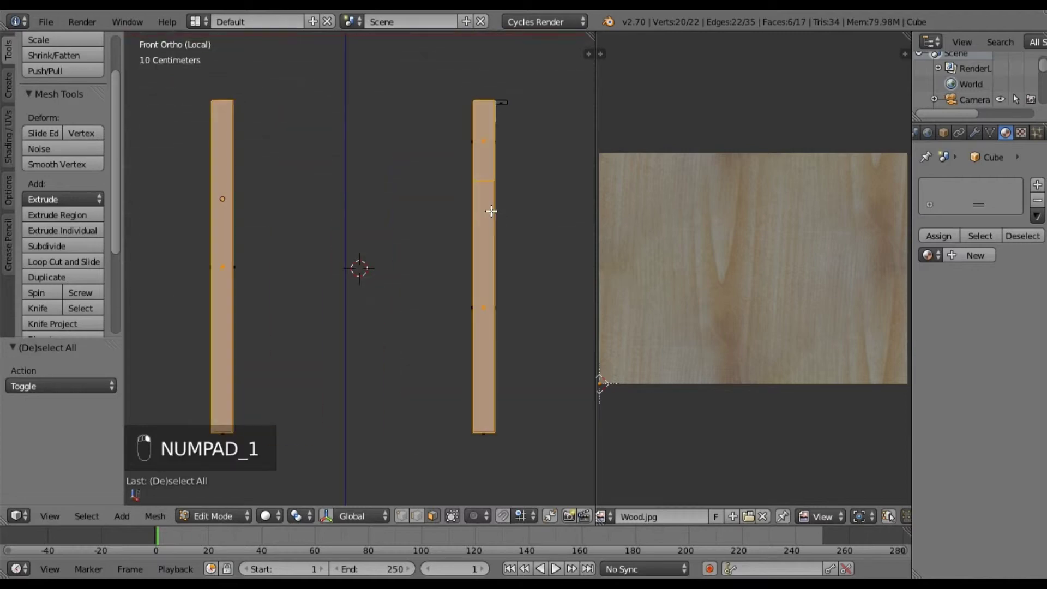
pyautogui.press('u')
pyautogui.press('u')
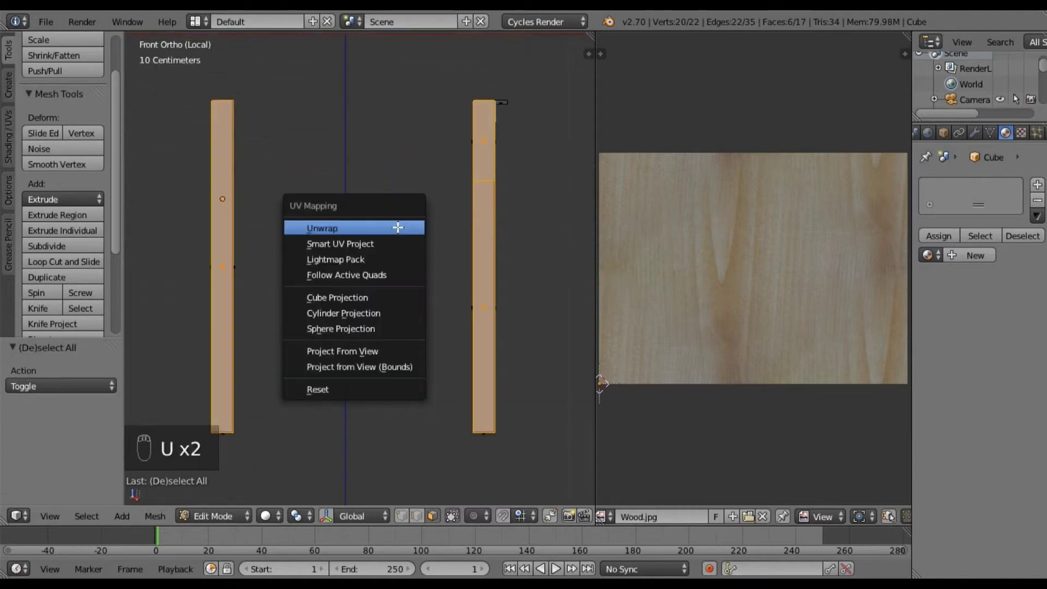
pyautogui.moveTo(410, 269)
pyautogui.mouseDown(button='middle')
pyautogui.moveTo(374, 257)
pyautogui.moveTo(425, 261)
pyautogui.mouseUp(button='middle')
pyautogui.press('a')
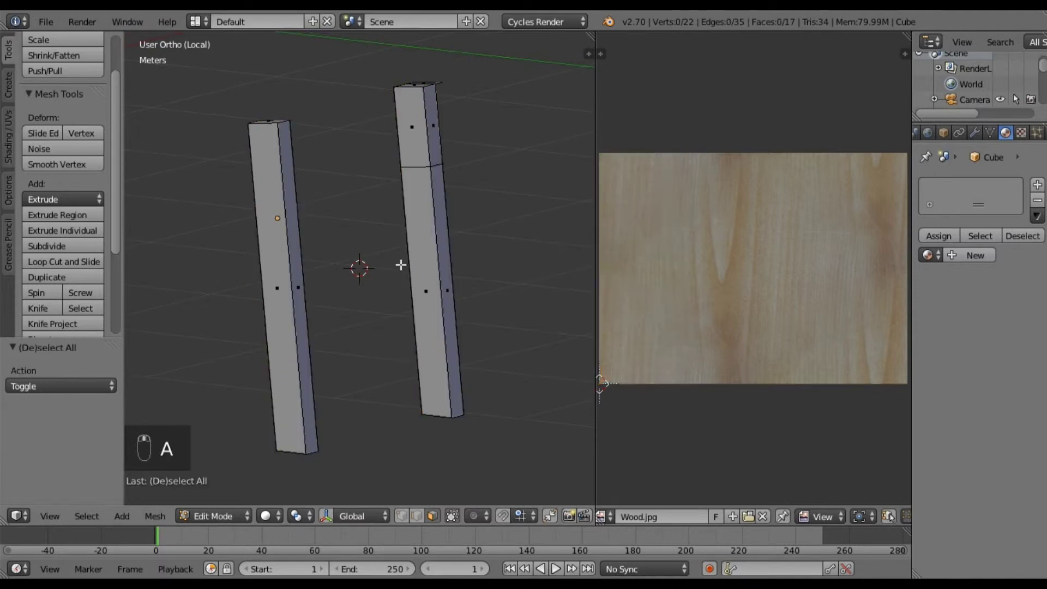
# Select the top and bottom end faces of both legs and unwrap the four faces onto the wood texture
pyautogui.moveTo(369, 261); pyautogui.dragTo(299, 238, button='middle')
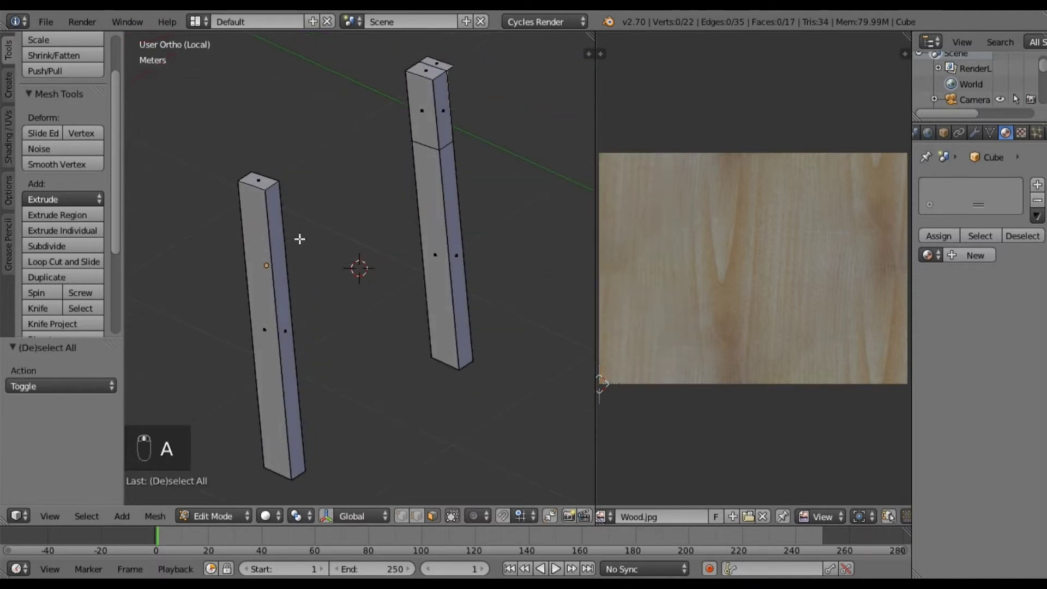
pyautogui.rightClick(259, 185)
pyautogui.keyDown('shift'); pyautogui.rightClick(428, 68); pyautogui.keyUp('shift')
pyautogui.moveTo(380, 435); pyautogui.dragTo(271, 180, button='middle')
pyautogui.keyDown('shift'); pyautogui.rightClick(232, 235); pyautogui.keyUp('shift')
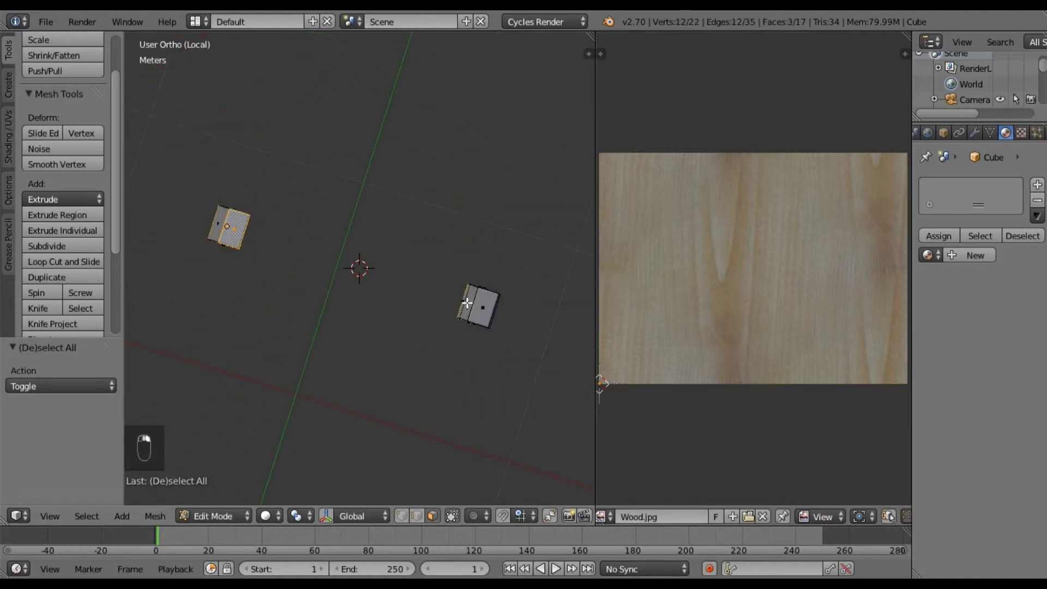
pyautogui.keyDown('shift'); pyautogui.rightClick(480, 306); pyautogui.keyUp('shift')
pyautogui.press('ctrl+KP_7')
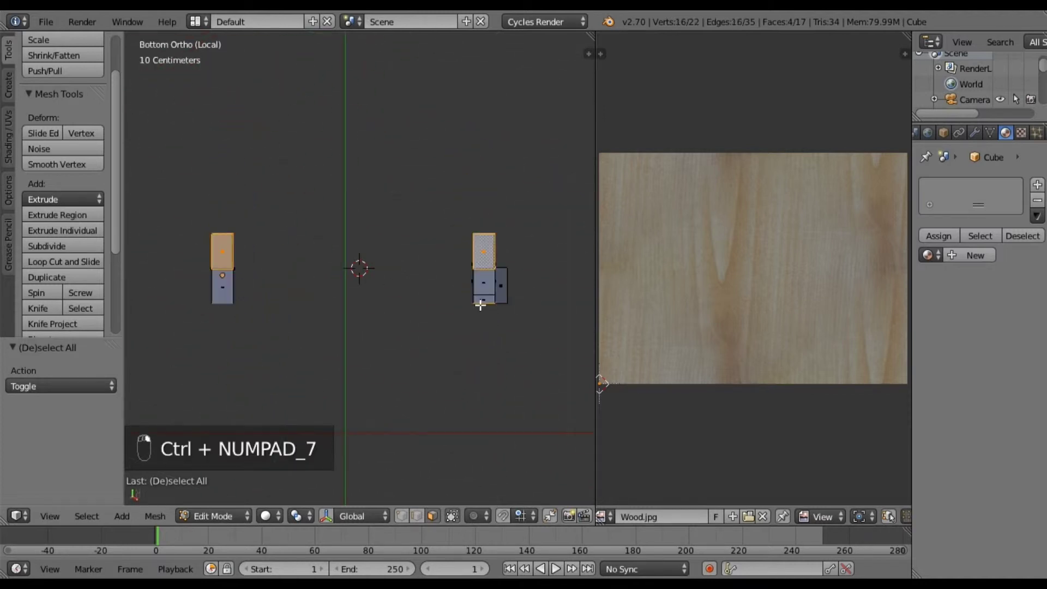
pyautogui.press('u')
pyautogui.click(481, 305)
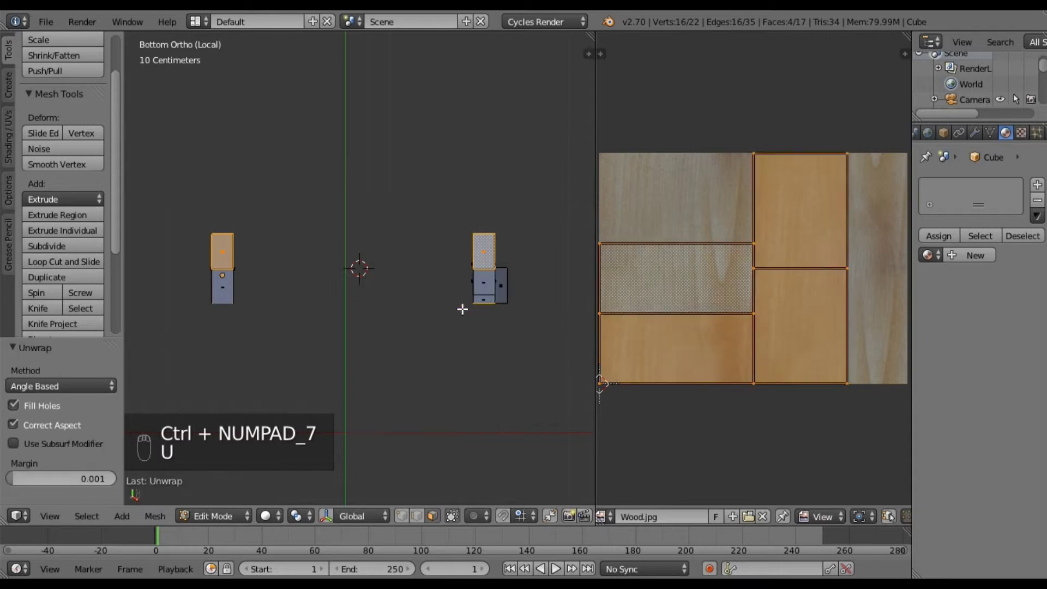
# Rotate the two sideways end-face UV islands by 90° to follow the wood grain and move them back within the texture
pyautogui.moveTo(391, 325); pyautogui.dragTo(385, 380, button='middle')
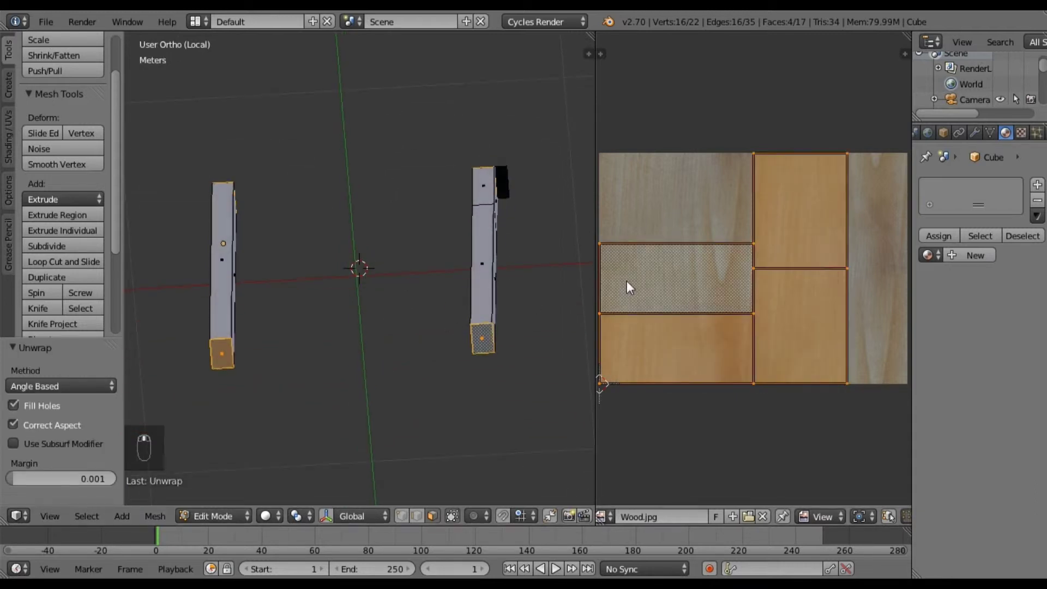
pyautogui.press('a')
pyautogui.rightClick(659, 285)
pyautogui.rightClick(666, 329)
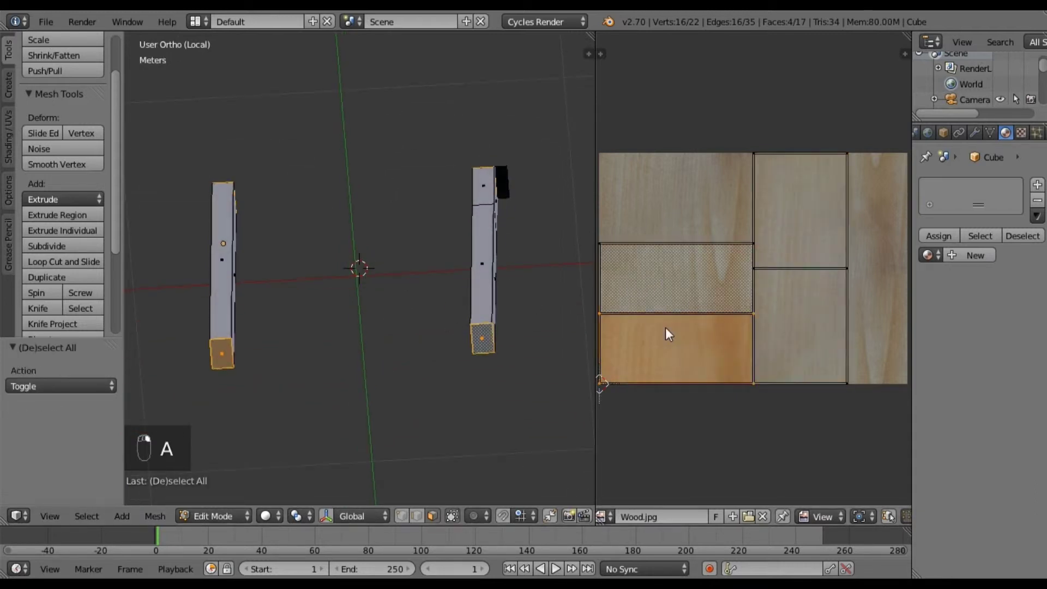
pyautogui.keyDown('shift'); pyautogui.rightClick(672, 288); pyautogui.keyUp('shift')
pyautogui.write('r90')
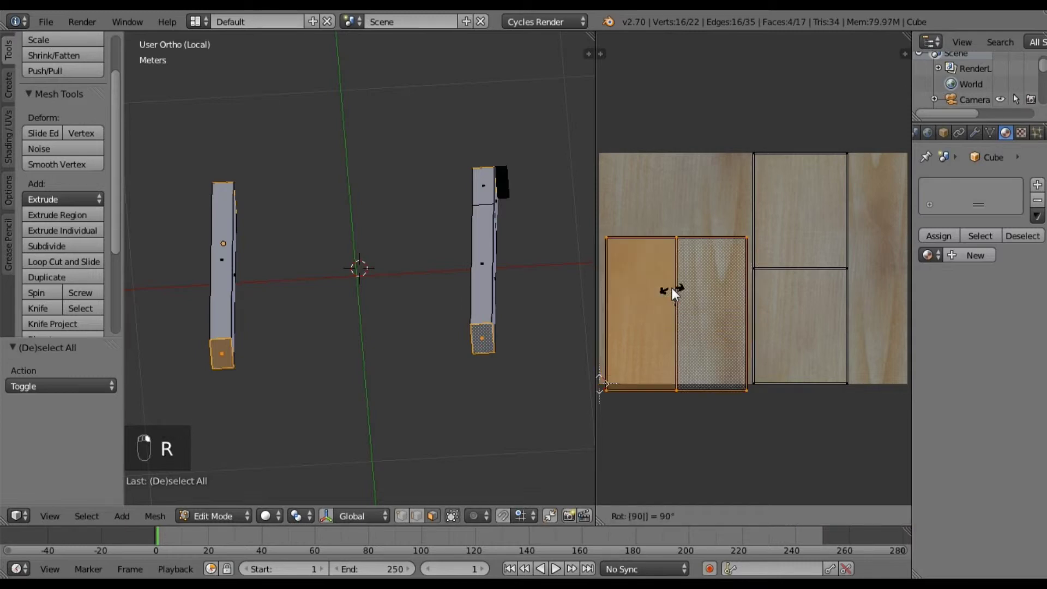
pyautogui.press('Return')
pyautogui.press('g')
pyautogui.click(669, 272)
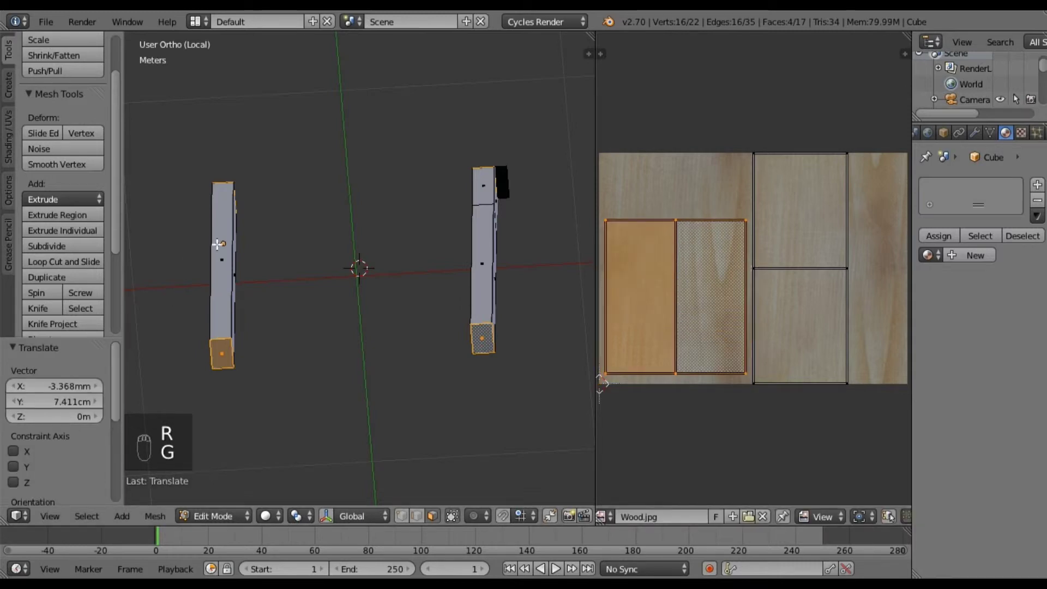
# Clear the face selection, return to Object Mode, and assign the existing Wood material to the front legs
pyautogui.moveTo(318, 300); pyautogui.dragTo(317, 244, button='middle')
pyautogui.moveTo(419, 257); pyautogui.dragTo(358, 247, button='middle')
pyautogui.press('a')
pyautogui.press('Tab')
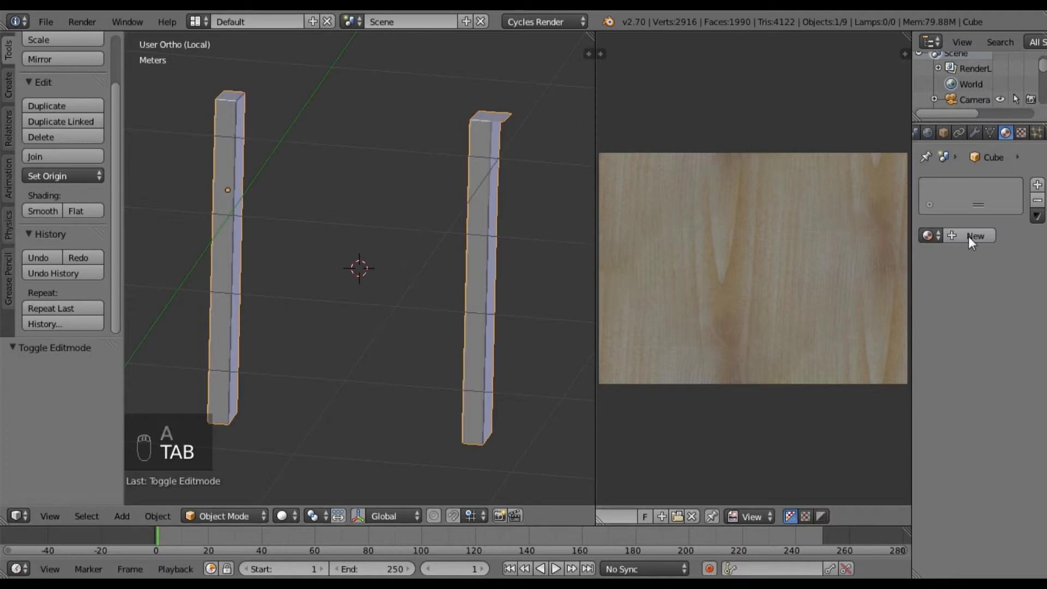
pyautogui.click(929, 236)
pyautogui.click(834, 276)
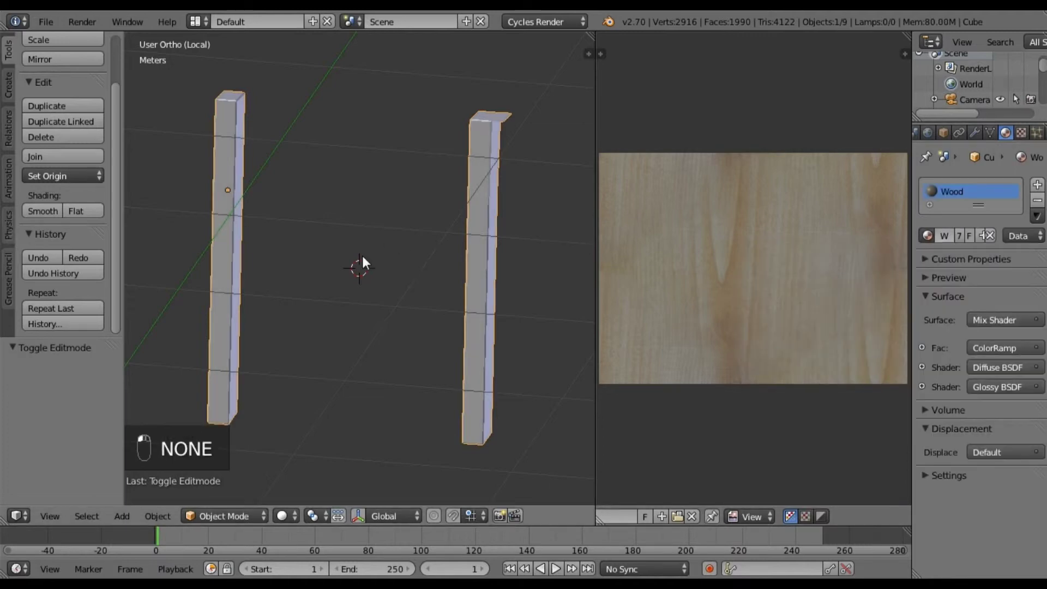
# Leave the isolated view of the front legs, isolate the chair's seat object, and enter Edit Mode in top view
pyautogui.moveTo(364, 243); pyautogui.dragTo(427, 214, button='middle')
pyautogui.moveTo(257, 272); pyautogui.dragTo(304, 291, button='middle')
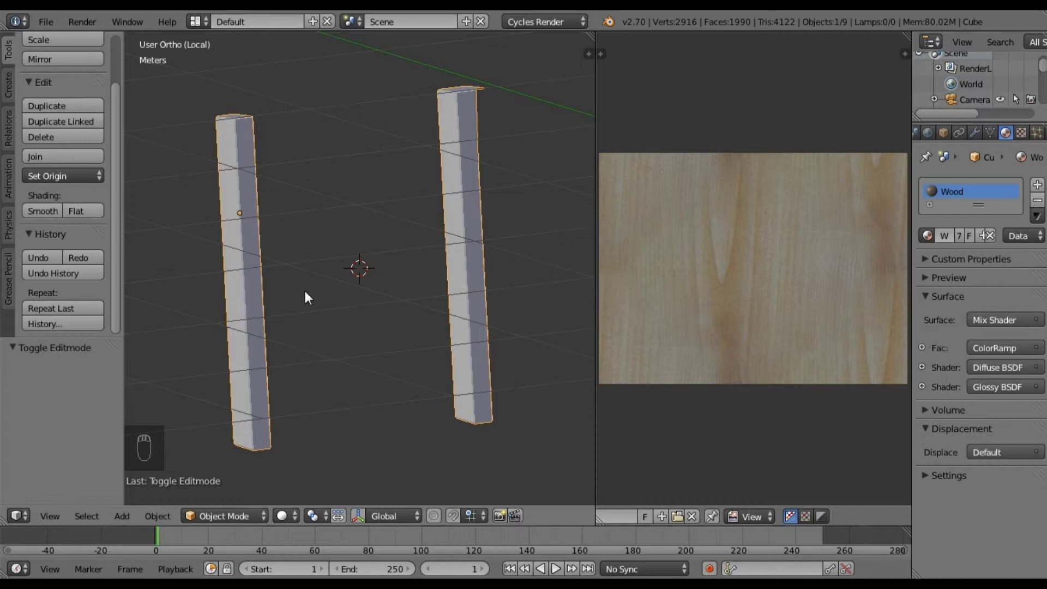
pyautogui.press('KP_Divide')
pyautogui.moveTo(318, 302); pyautogui.dragTo(309, 338, button='middle')
pyautogui.rightClick(313, 330)
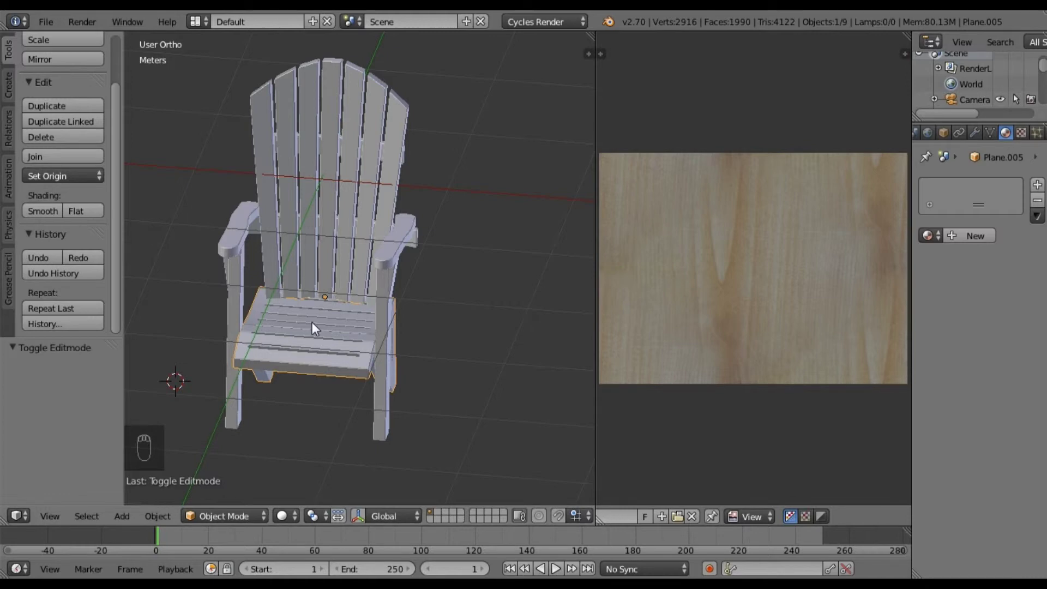
pyautogui.press('KP_Divide')
pyautogui.moveTo(290, 251); pyautogui.dragTo(372, 274, button='middle')
pyautogui.press('KP_7')
pyautogui.press('Tab')
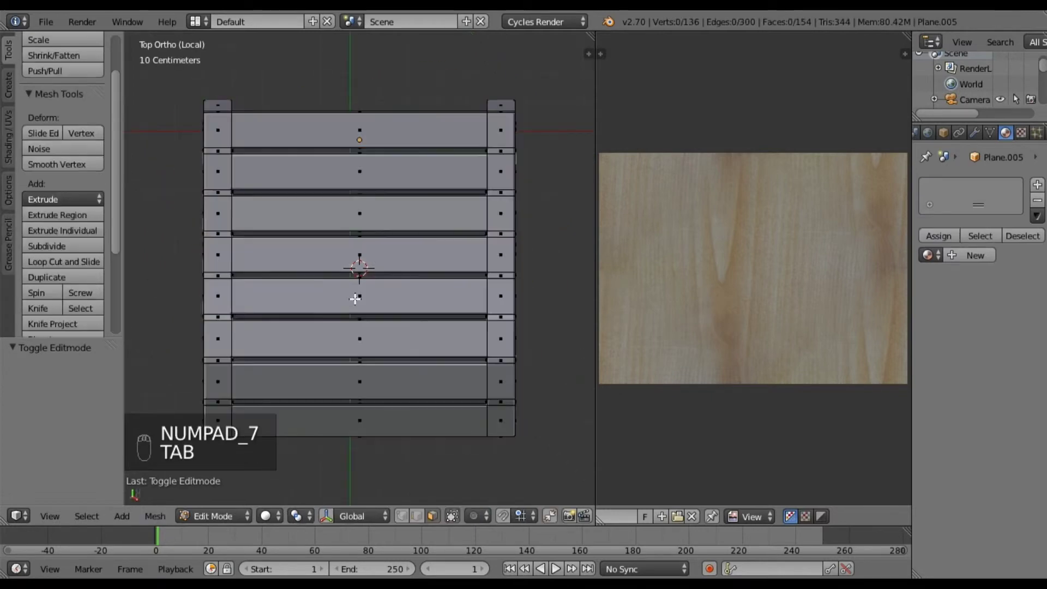
# Box-select all the seat's faces visible from above and add all those visible from below
pyautogui.scroll(-1, 318, 206)
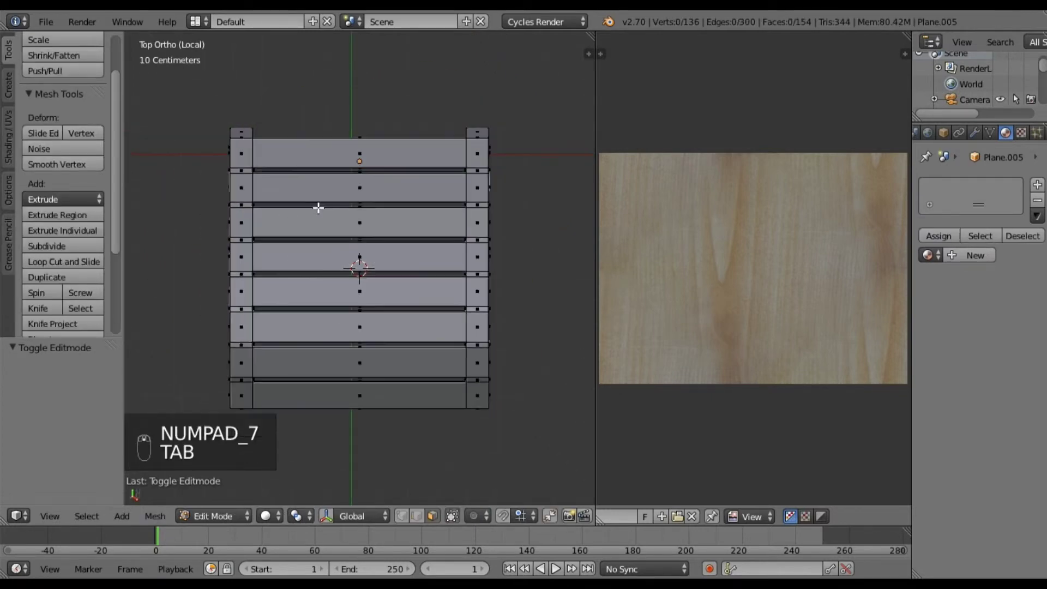
pyautogui.press('b')
pyautogui.press('b')
pyautogui.moveTo(198, 98); pyautogui.dragTo(526, 435)
pyautogui.press('ctrl+KP_7')
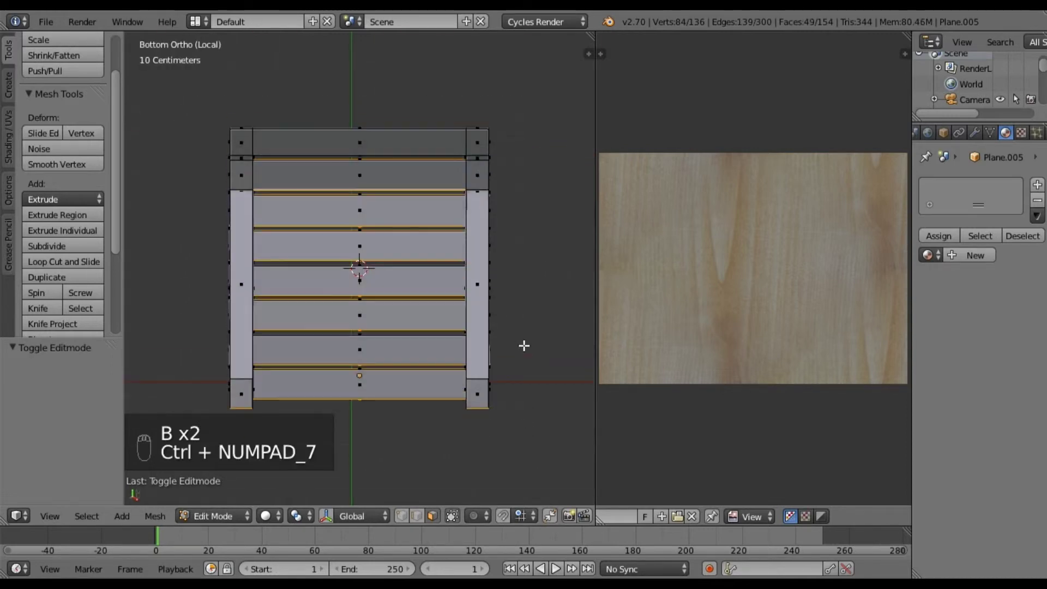
pyautogui.press('b')
pyautogui.moveTo(182, 93); pyautogui.dragTo(526, 390)
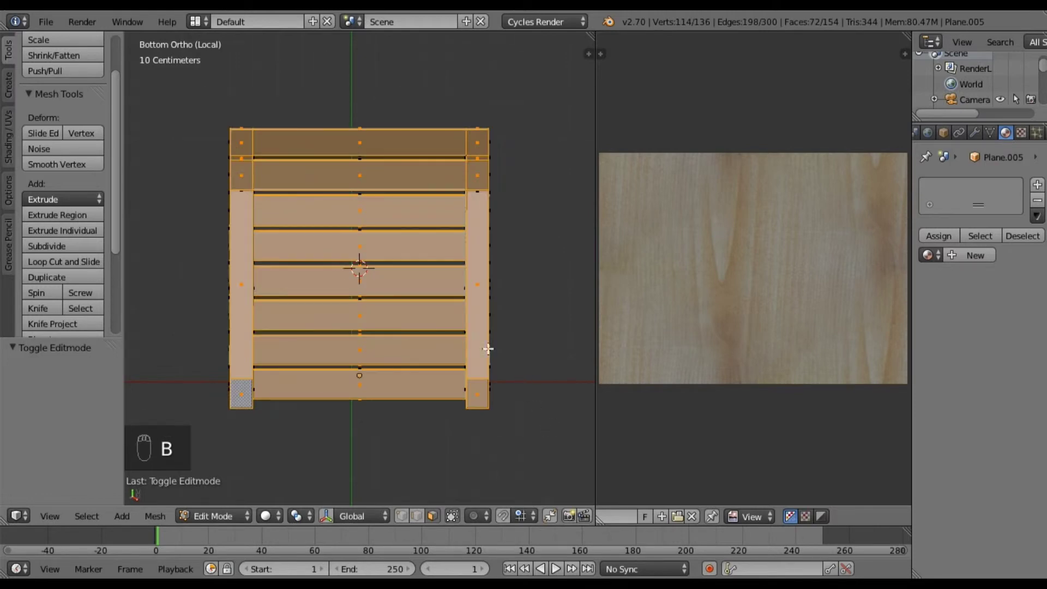
# Remove the rear faces of both legs and the rear edge faces of the seat from the selection
pyautogui.moveTo(371, 217); pyautogui.dragTo(354, 305, button='middle')
pyautogui.moveTo(319, 206); pyautogui.dragTo(486, 259, button='middle')
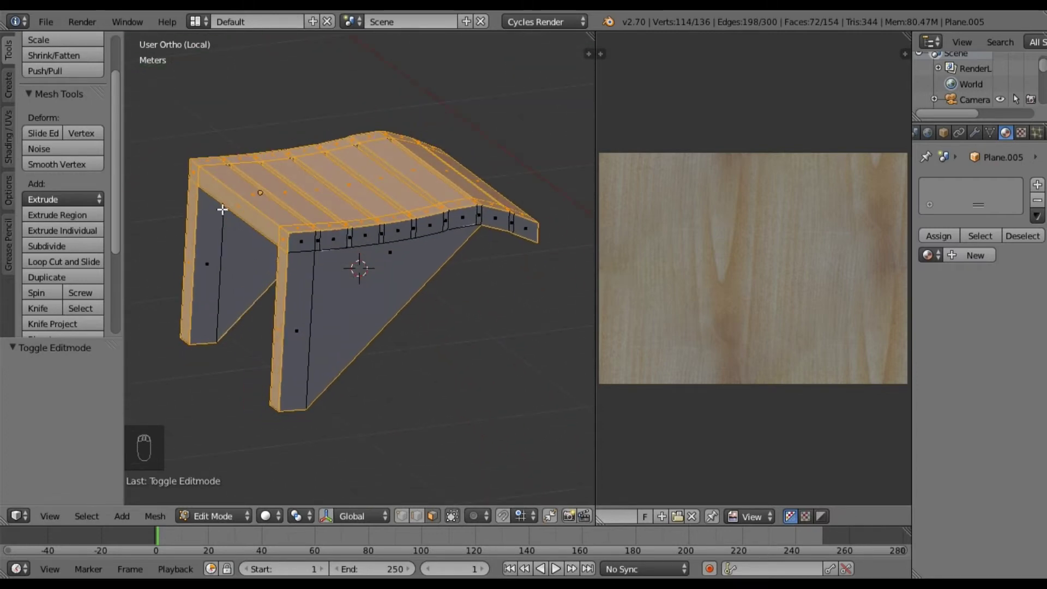
pyautogui.moveTo(222, 209); pyautogui.dragTo(268, 223, button='middle')
pyautogui.keyDown('shift'); pyautogui.rightClick(268, 223); pyautogui.keyUp('shift')
pyautogui.keyDown('shift'); pyautogui.rightClick(182, 200); pyautogui.keyUp('shift')
pyautogui.keyDown('shift'); pyautogui.rightClick(191, 224); pyautogui.keyUp('shift')
pyautogui.keyDown('shift'); pyautogui.rightClick(374, 245); pyautogui.keyUp('shift')
pyautogui.keyDown('shift'); pyautogui.rightClick(379, 276); pyautogui.keyUp('shift')
pyautogui.keyDown('shift'); pyautogui.rightClick(377, 274); pyautogui.keyUp('shift')
pyautogui.keyDown('shift'); pyautogui.rightClick(366, 276); pyautogui.keyUp('shift')
# Remove the three front edge faces of the frontmost slat from the selection
pyautogui.moveTo(458, 251); pyautogui.dragTo(437, 234, button='middle')
pyautogui.keyDown('shift'); pyautogui.rightClick(369, 220); pyautogui.keyUp('shift')
pyautogui.keyDown('shift'); pyautogui.rightClick(345, 225); pyautogui.keyUp('shift')
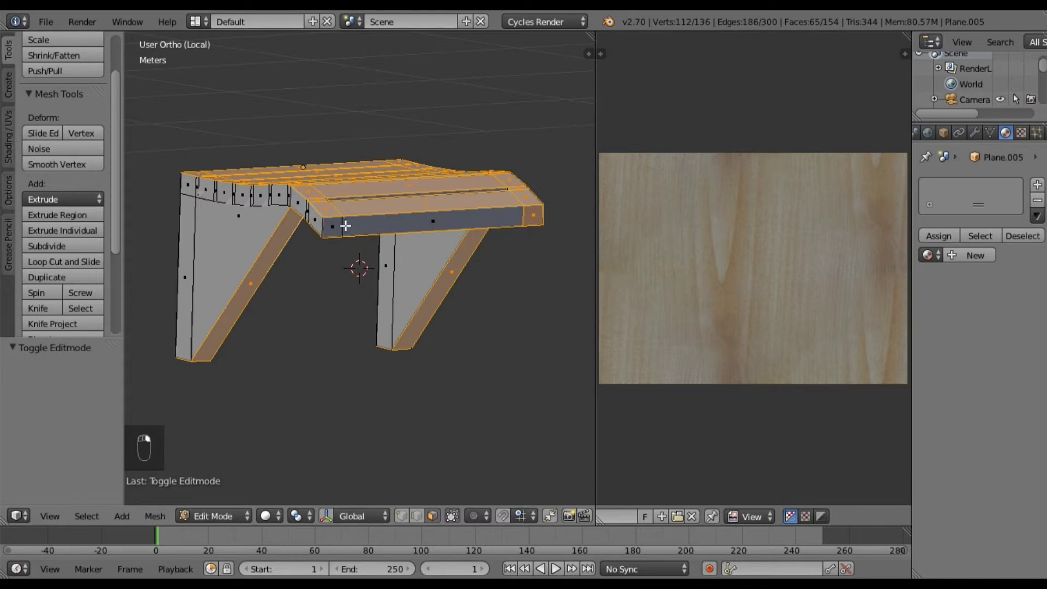
pyautogui.keyDown('shift'); pyautogui.rightClick(524, 219); pyautogui.keyUp('shift')
pyautogui.moveTo(516, 220); pyautogui.dragTo(286, 224, button='middle')
pyautogui.moveTo(443, 209); pyautogui.dragTo(443, 254, button='middle')
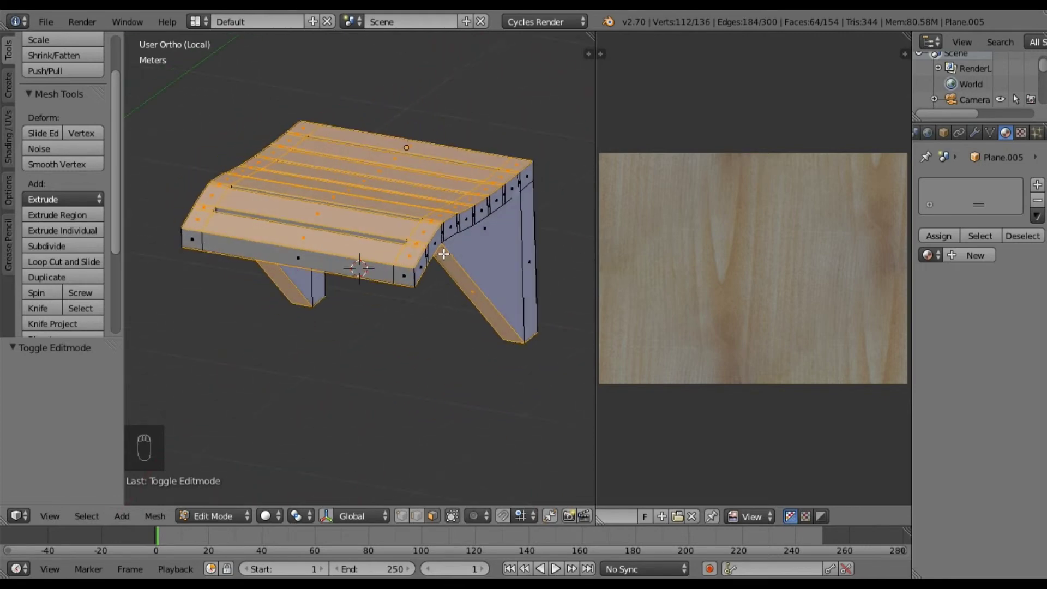
# Unwrap the selected seat faces onto the wood texture and check the UV layout against the model
pyautogui.press('KP_7')
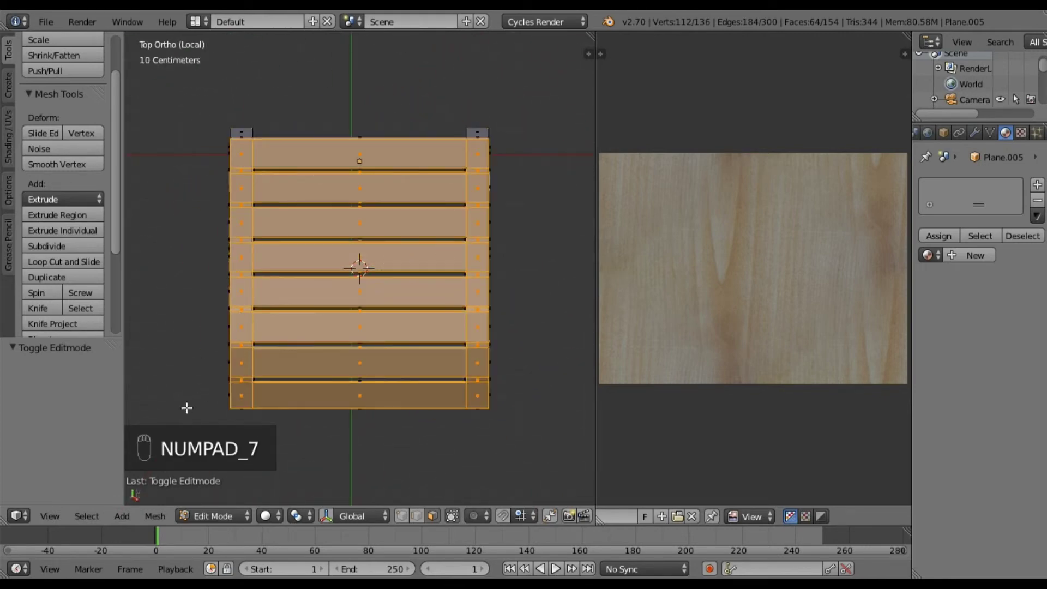
pyautogui.press('u')
pyautogui.press('u')
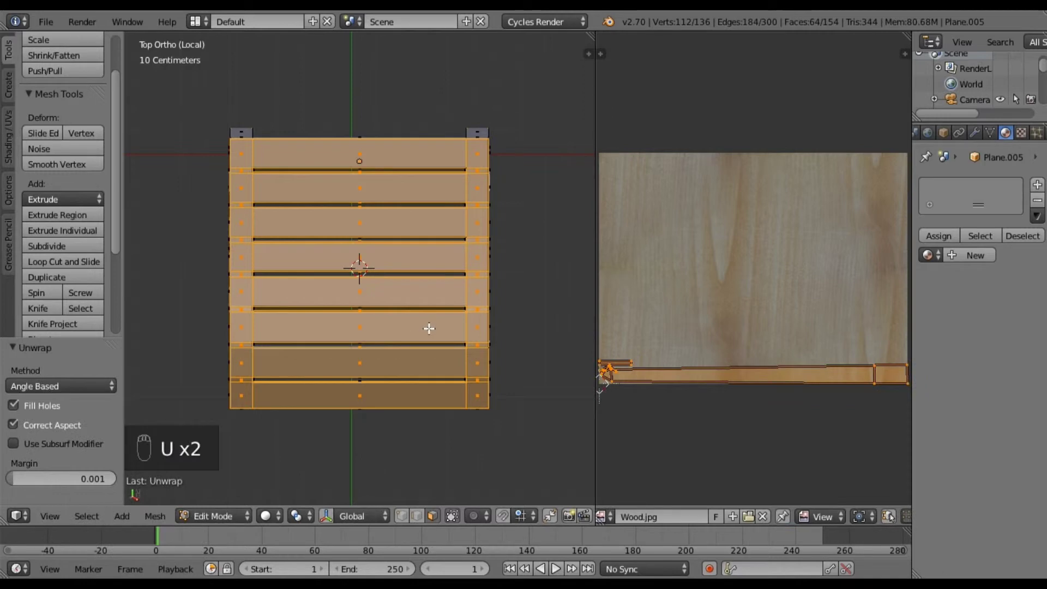
pyautogui.moveTo(385, 414); pyautogui.dragTo(381, 331, button='middle')
pyautogui.scroll(-4, 705, 352)
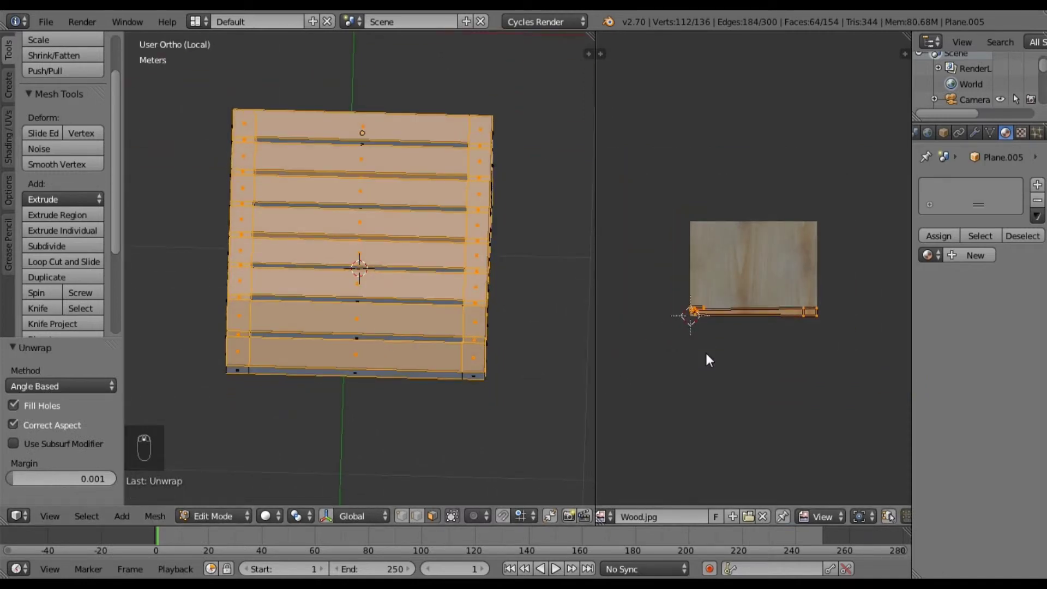
pyautogui.scroll(4, 705, 352)
pyautogui.moveTo(406, 371); pyautogui.dragTo(404, 175, button='middle')
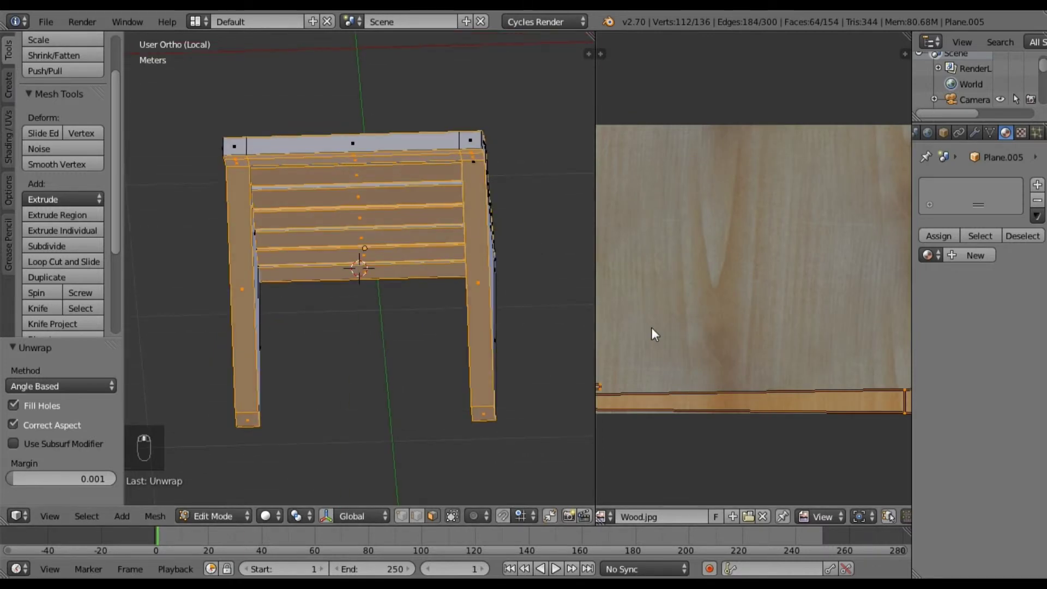
pyautogui.scroll(-4, 651, 327)
pyautogui.scroll(4, 651, 327)
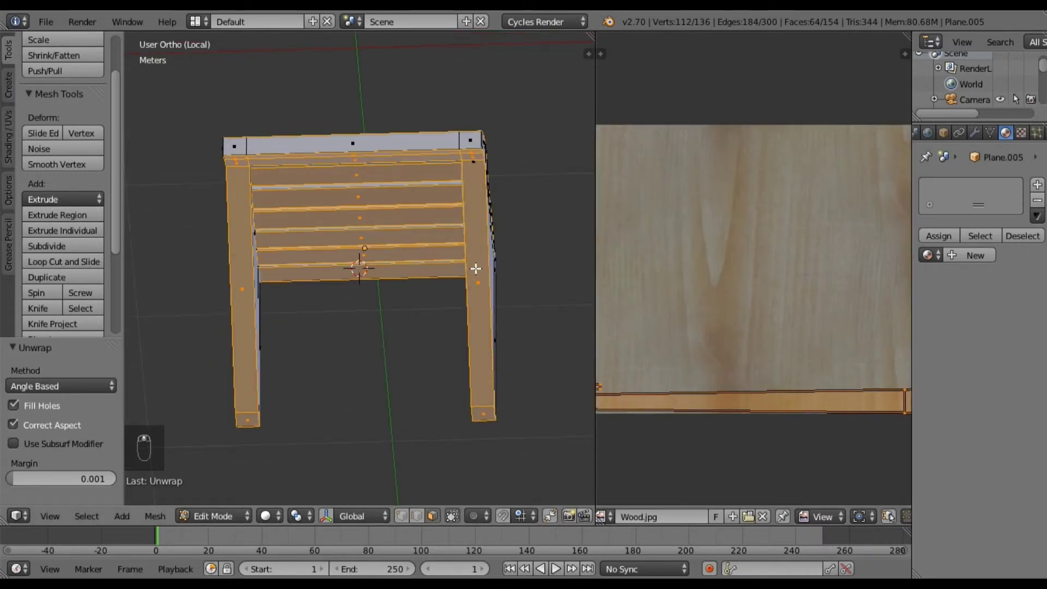
# Deselect the long sloping underside face of each leg and unwrap the remaining selected faces again
pyautogui.keyDown('shift'); pyautogui.rightClick(476, 269); pyautogui.keyUp('shift')
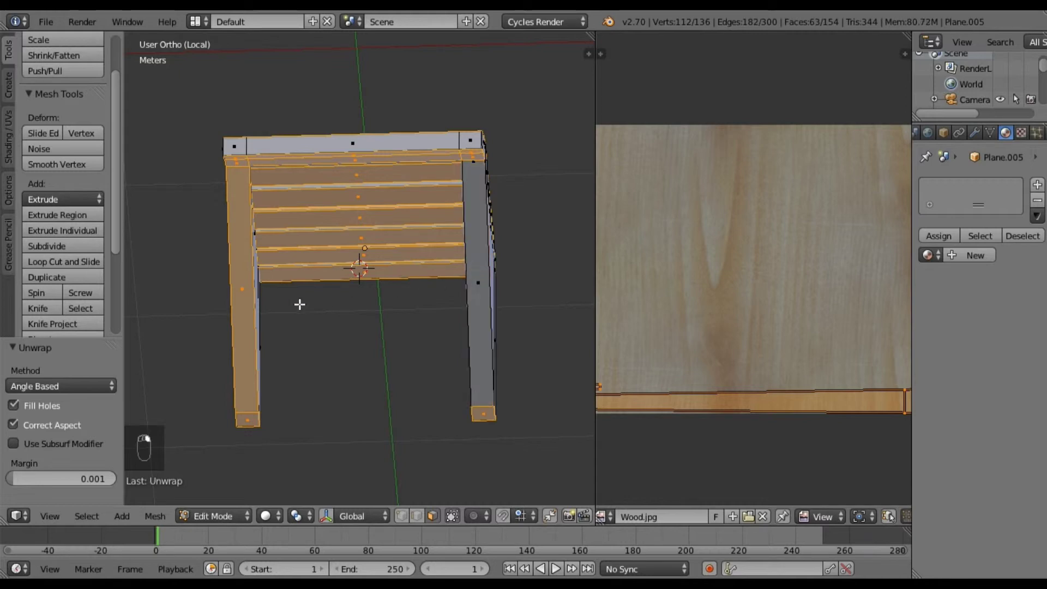
pyautogui.keyDown('shift'); pyautogui.rightClick(242, 296); pyautogui.keyUp('shift')
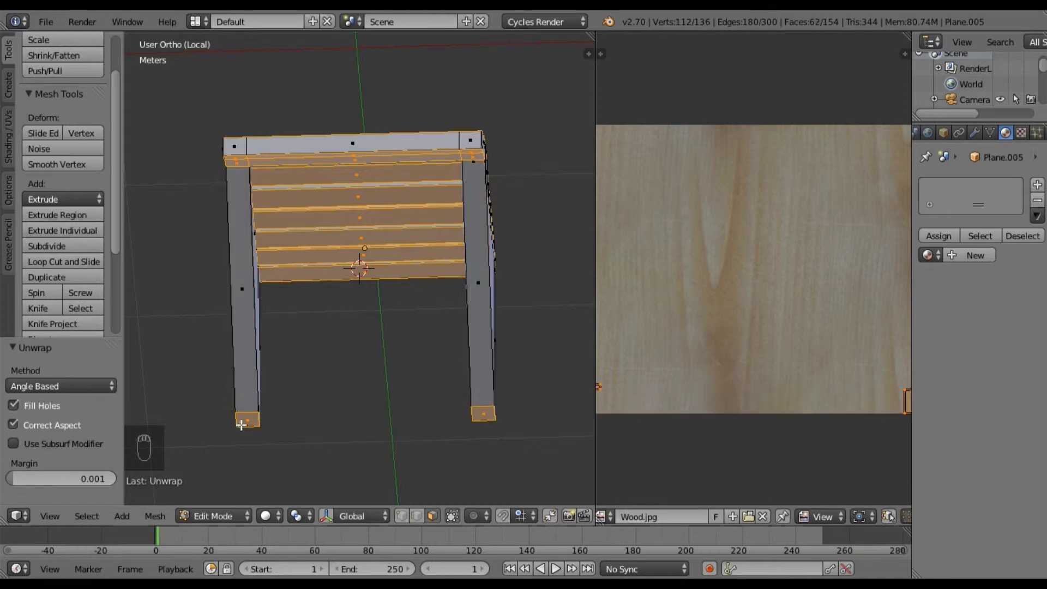
pyautogui.moveTo(403, 299); pyautogui.dragTo(412, 322, button='middle')
pyautogui.press('u')
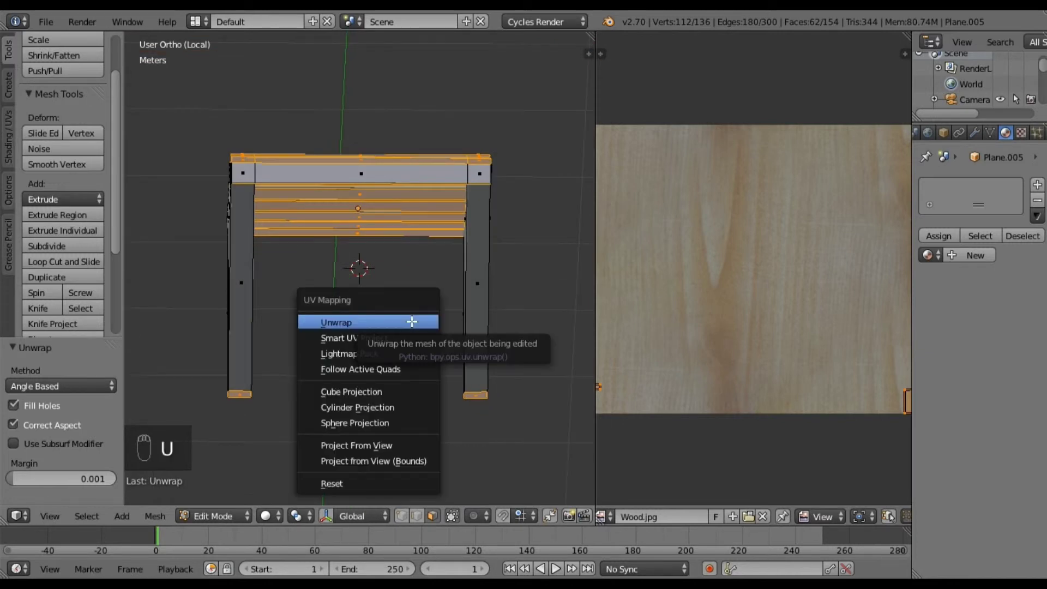
pyautogui.press('KP_1')
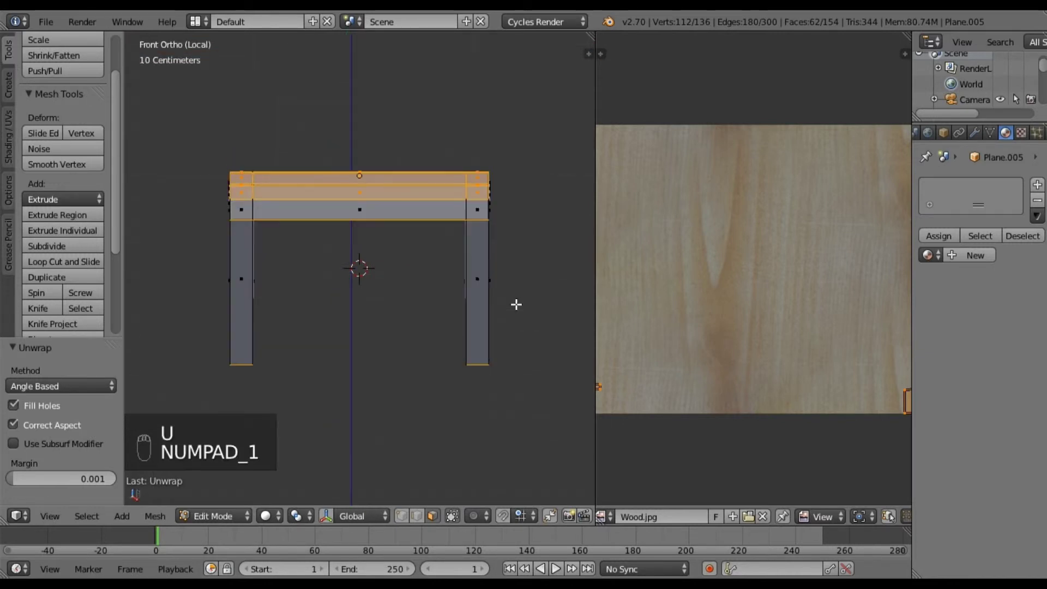
pyautogui.press('KP_7')
pyautogui.press('u')
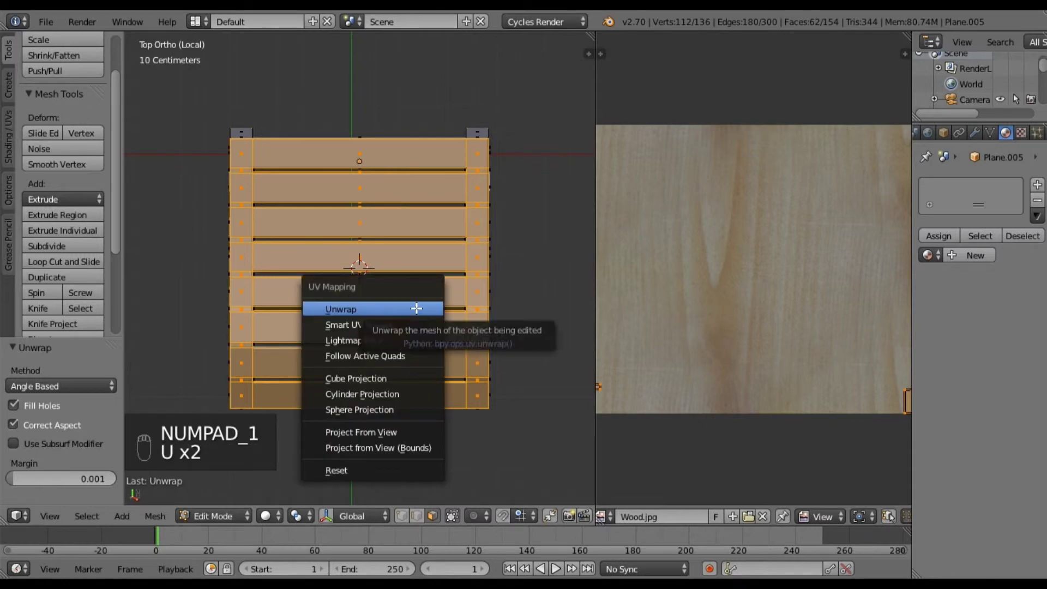
pyautogui.click(416, 309)
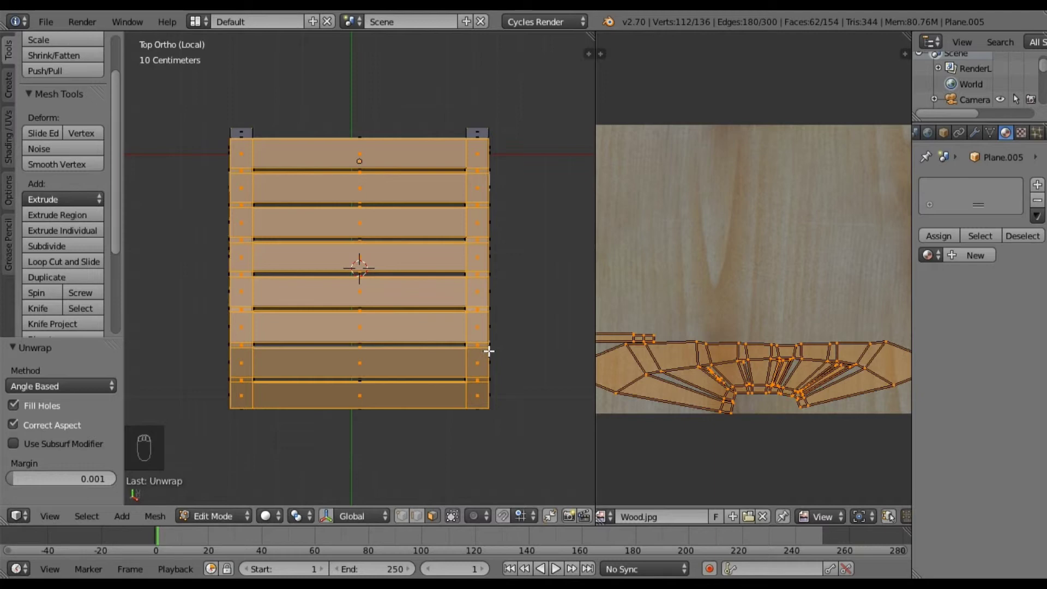
# Map the selected faces with Project From View in top view, and clear the UV and face selections
pyautogui.press('u')
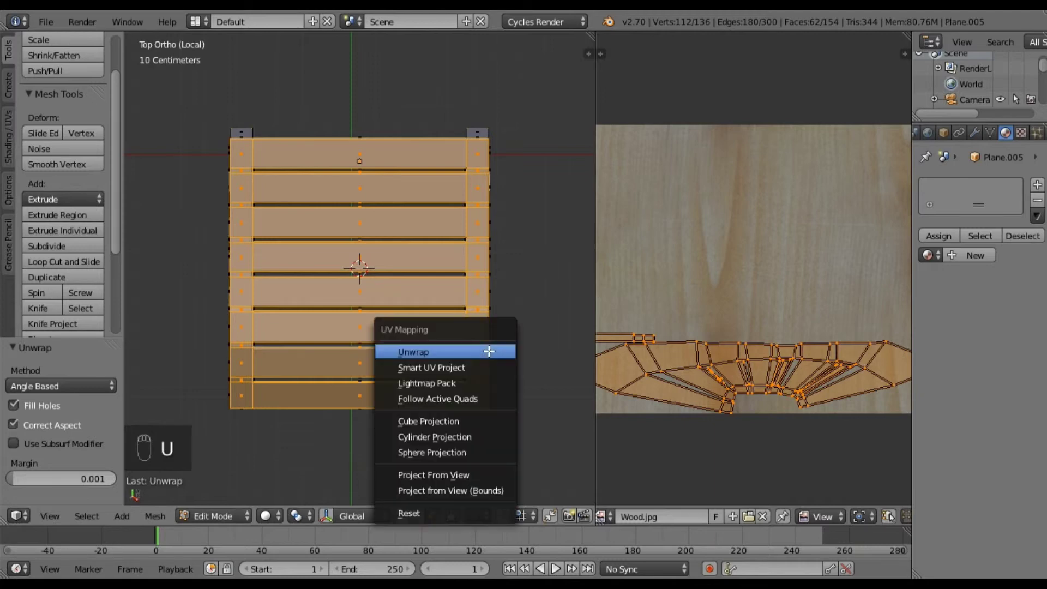
pyautogui.click(472, 476)
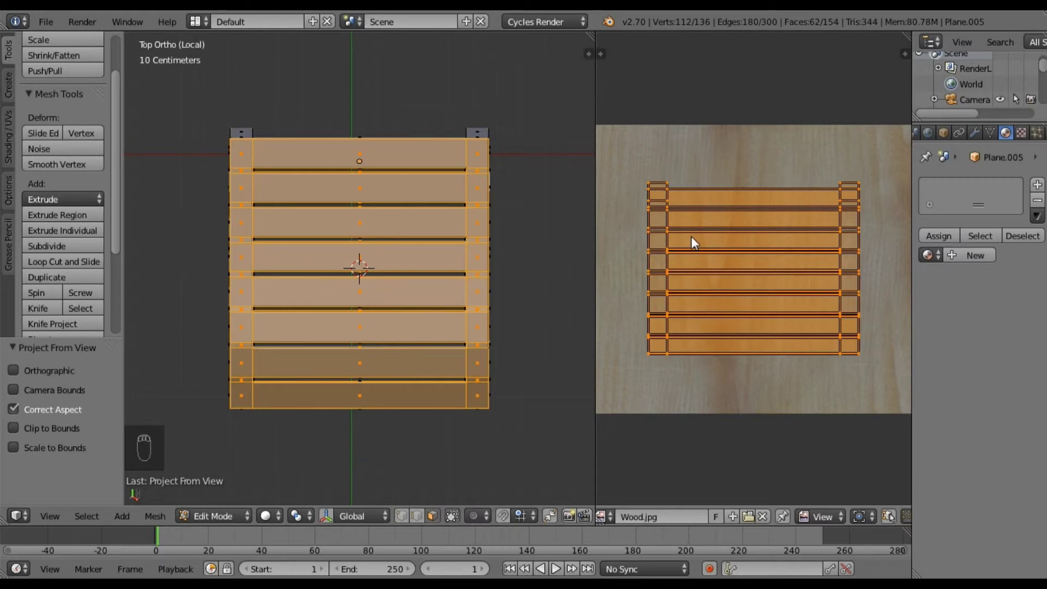
pyautogui.scroll(-1, 696, 239)
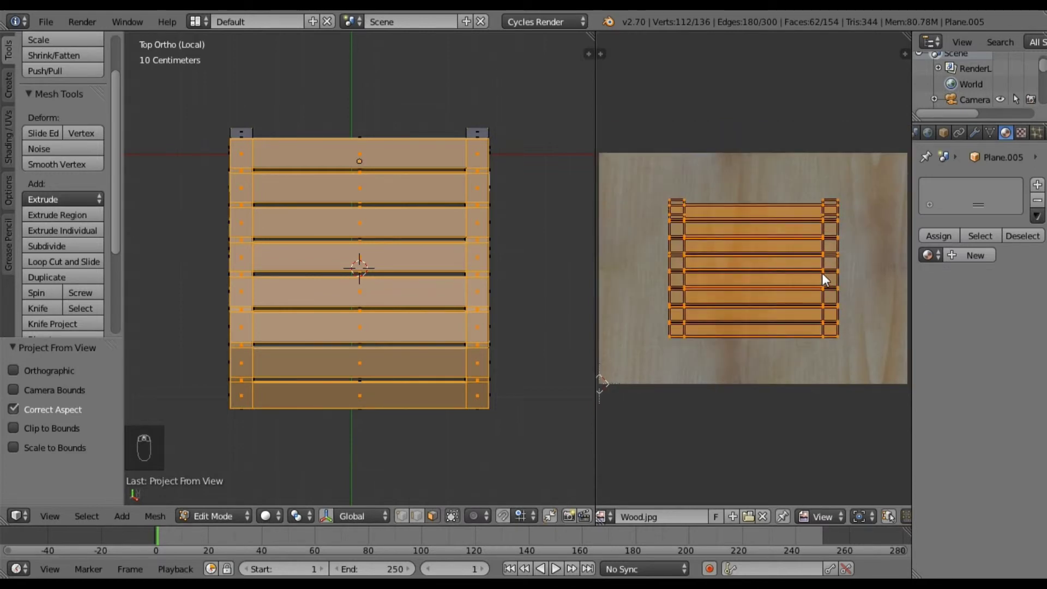
pyautogui.press('a')
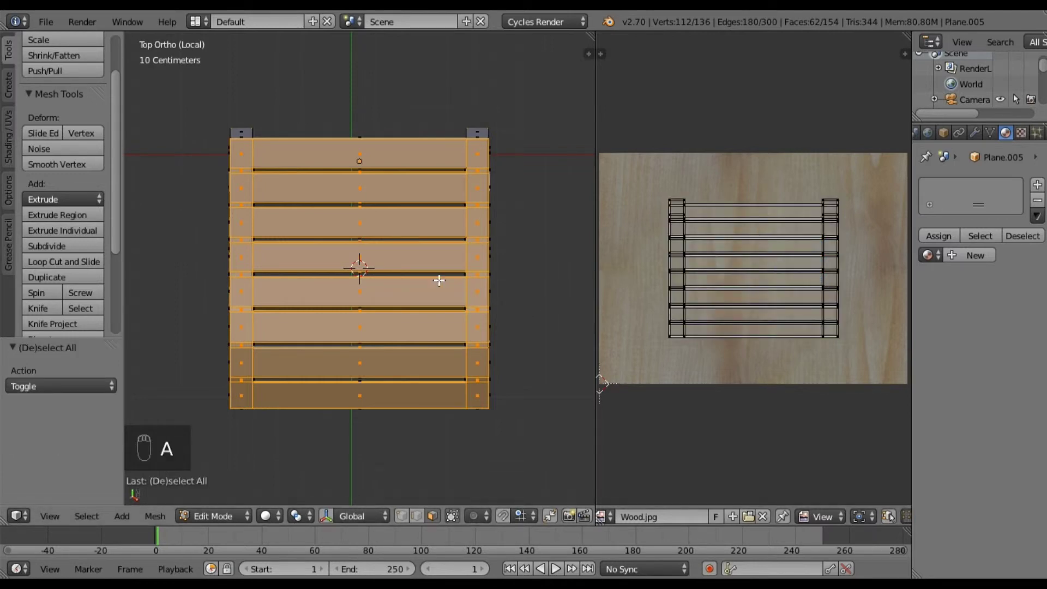
pyautogui.press('a')
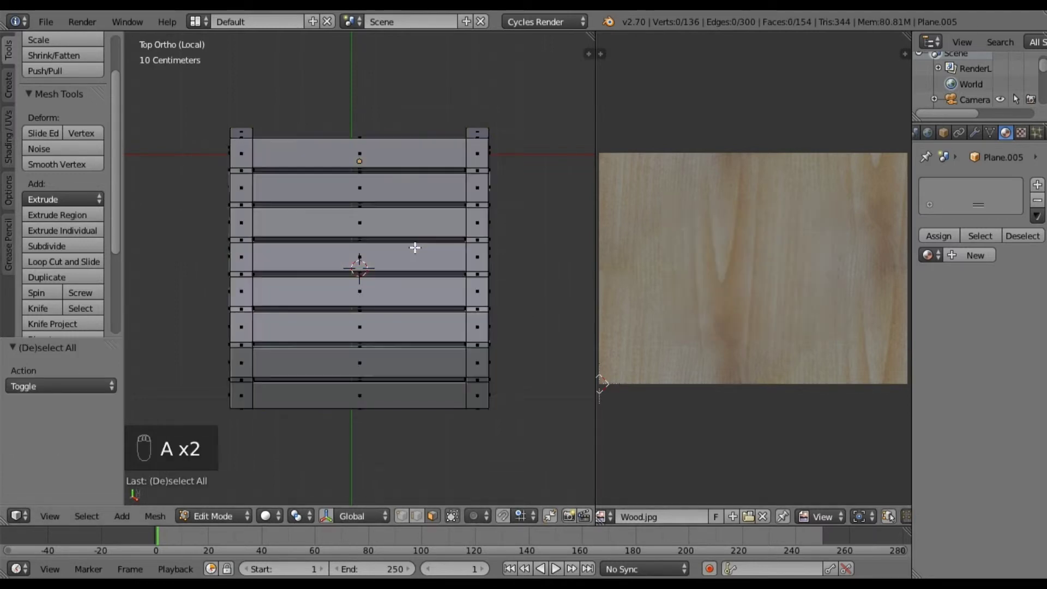
# Select the long middle top face of each of the eight seat slats
pyautogui.rightClick(329, 153)
pyautogui.keyDown('shift'); pyautogui.rightClick(332, 192); pyautogui.keyUp('shift')
pyautogui.keyDown('shift'); pyautogui.rightClick(339, 226); pyautogui.keyUp('shift')
pyautogui.keyDown('shift'); pyautogui.rightClick(348, 259); pyautogui.keyUp('shift')
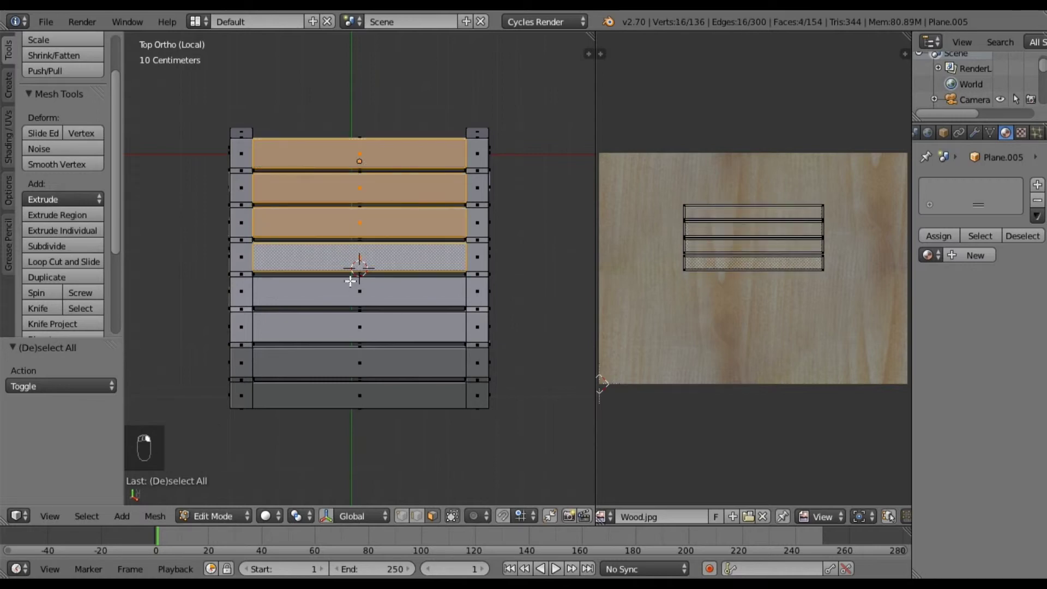
pyautogui.keyDown('shift'); pyautogui.rightClick(354, 287); pyautogui.keyUp('shift')
pyautogui.keyDown('shift'); pyautogui.rightClick(360, 325); pyautogui.keyUp('shift')
pyautogui.keyDown('shift'); pyautogui.rightClick(365, 359); pyautogui.keyUp('shift')
pyautogui.keyDown('shift'); pyautogui.rightClick(367, 407); pyautogui.keyUp('shift')
# Add the long middle underside faces of all eight slats to the selection
pyautogui.moveTo(343, 267); pyautogui.dragTo(341, 90, button='middle')
pyautogui.keyDown('shift'); pyautogui.rightClick(357, 140); pyautogui.keyUp('shift')
pyautogui.keyDown('shift'); pyautogui.rightClick(358, 163); pyautogui.keyUp('shift')
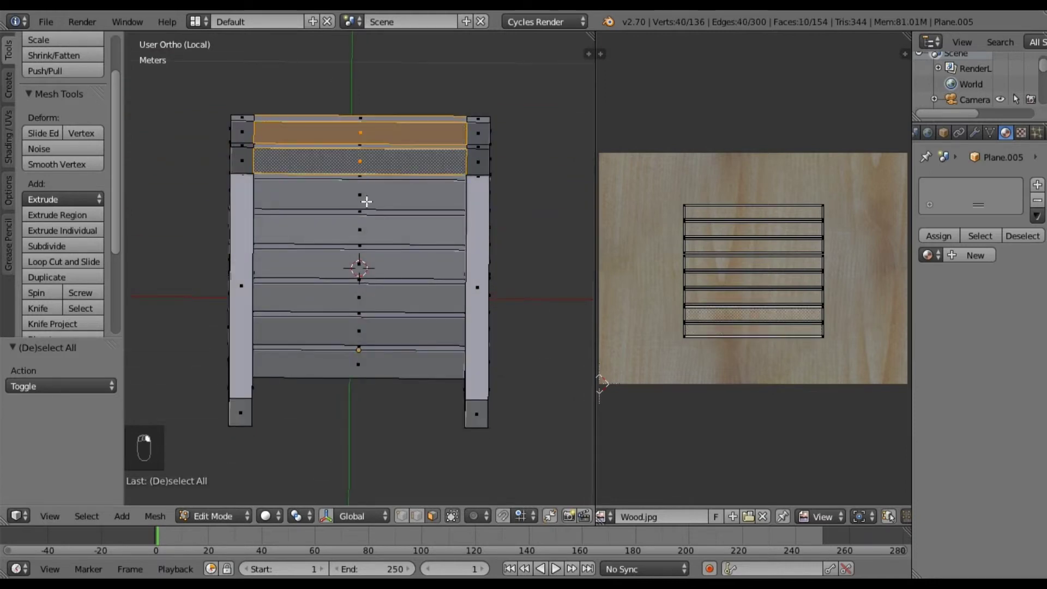
pyautogui.keyDown('shift'); pyautogui.rightClick(365, 201); pyautogui.keyUp('shift')
pyautogui.keyDown('shift'); pyautogui.rightClick(369, 235); pyautogui.keyUp('shift')
pyautogui.keyDown('shift'); pyautogui.rightClick(377, 275); pyautogui.keyUp('shift')
pyautogui.keyDown('shift'); pyautogui.rightClick(384, 312); pyautogui.keyUp('shift')
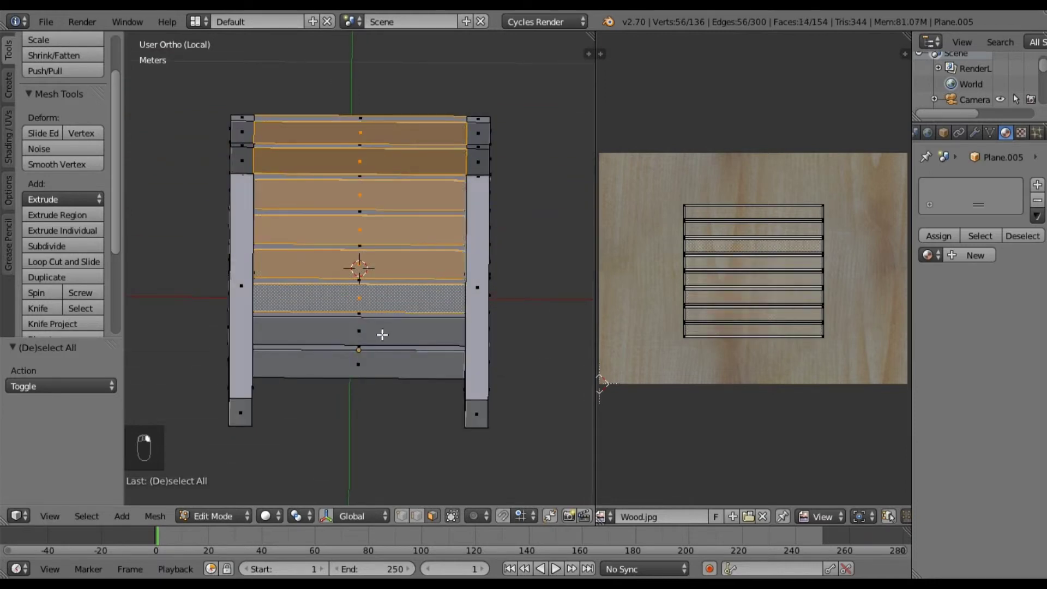
pyautogui.keyDown('shift'); pyautogui.rightClick(382, 334); pyautogui.keyUp('shift')
pyautogui.keyDown('shift'); pyautogui.rightClick(387, 362); pyautogui.keyUp('shift')
# Unwrap the selected top and underside slat faces together and clear the selection
pyautogui.moveTo(399, 293); pyautogui.dragTo(328, 281, button='middle')
pyautogui.scroll(1, 287, 339)
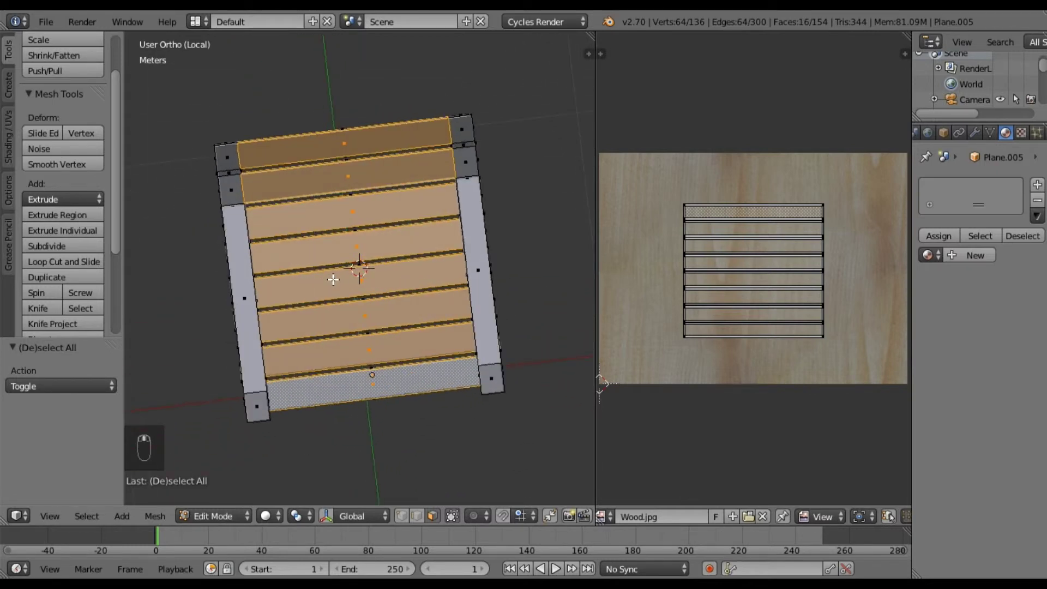
pyautogui.press('KP_7')
pyautogui.press('u')
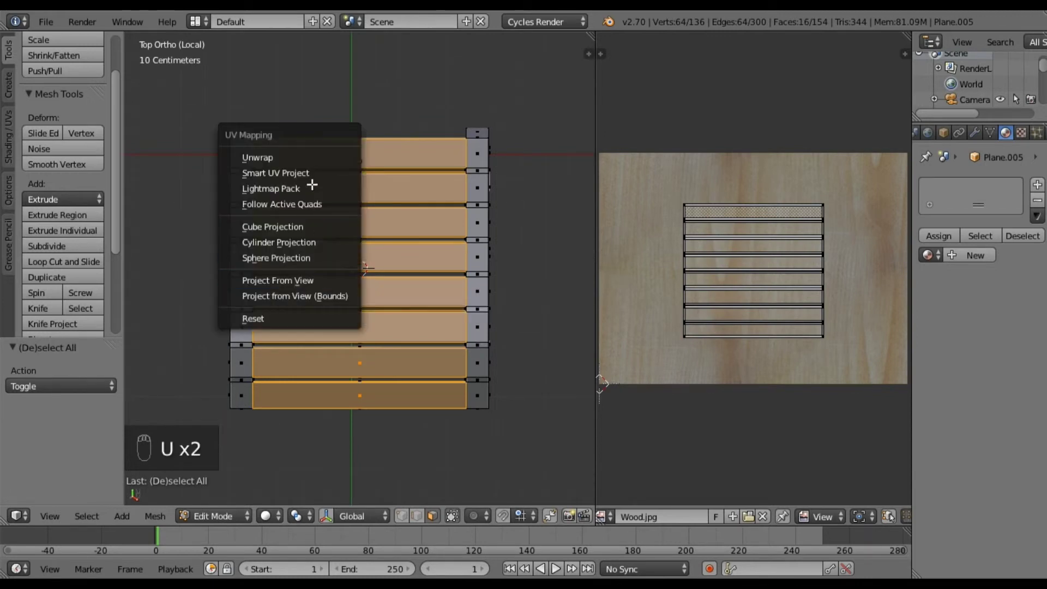
pyautogui.click(310, 158)
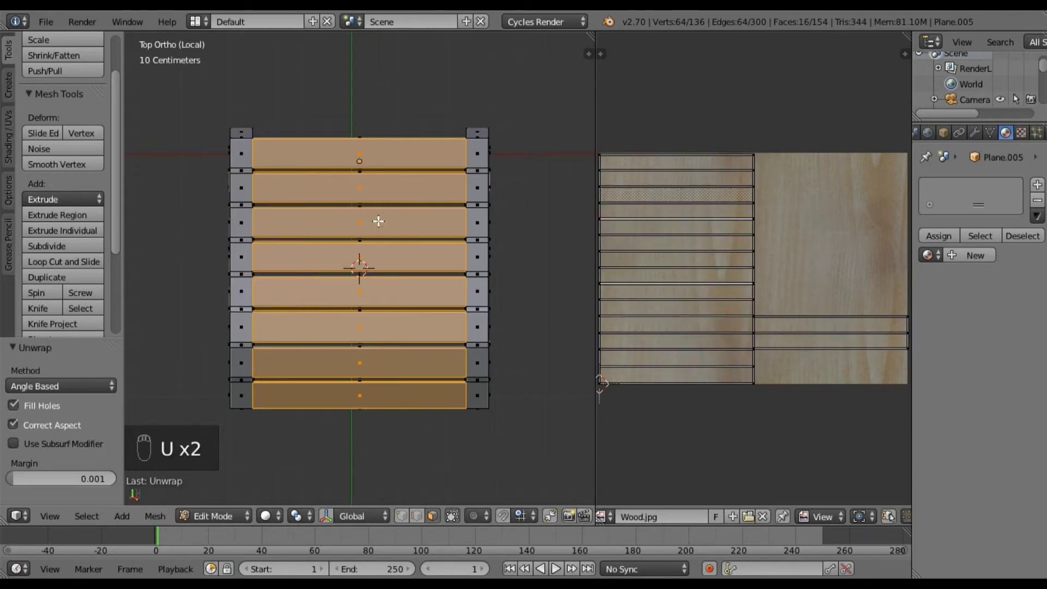
pyautogui.moveTo(380, 228); pyautogui.dragTo(358, 186, button='middle')
pyautogui.moveTo(327, 266); pyautogui.dragTo(277, 291, button='middle')
pyautogui.press('a')
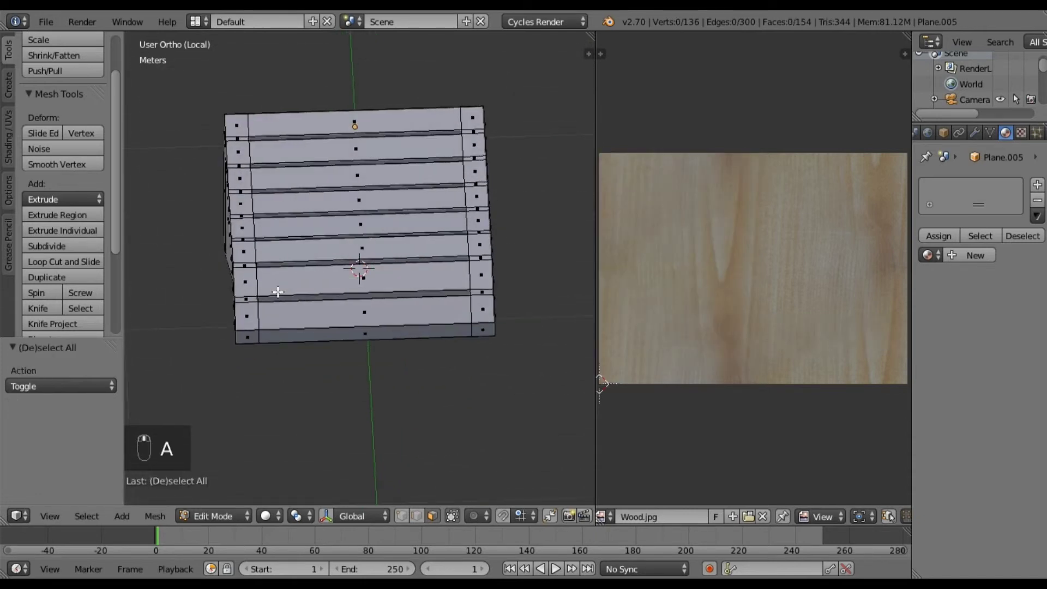
# Box-select the short end faces of the slats along both sides of the seat in top view
pyautogui.press('KP_7')
pyautogui.keyDown('shift'); pyautogui.moveTo(276, 327); pyautogui.dragTo(319, 273, button='middle'); pyautogui.keyUp('shift')
pyautogui.press('b')
pyautogui.moveTo(268, 383); pyautogui.dragTo(275, 106)
pyautogui.press('b')
pyautogui.moveTo(513, 393); pyautogui.dragTo(518, 108)
# Add the underside end faces of the two overhanging slats, the gap faces between them and both leg bottoms to the selection from below
pyautogui.press('ctrl+KP_7')
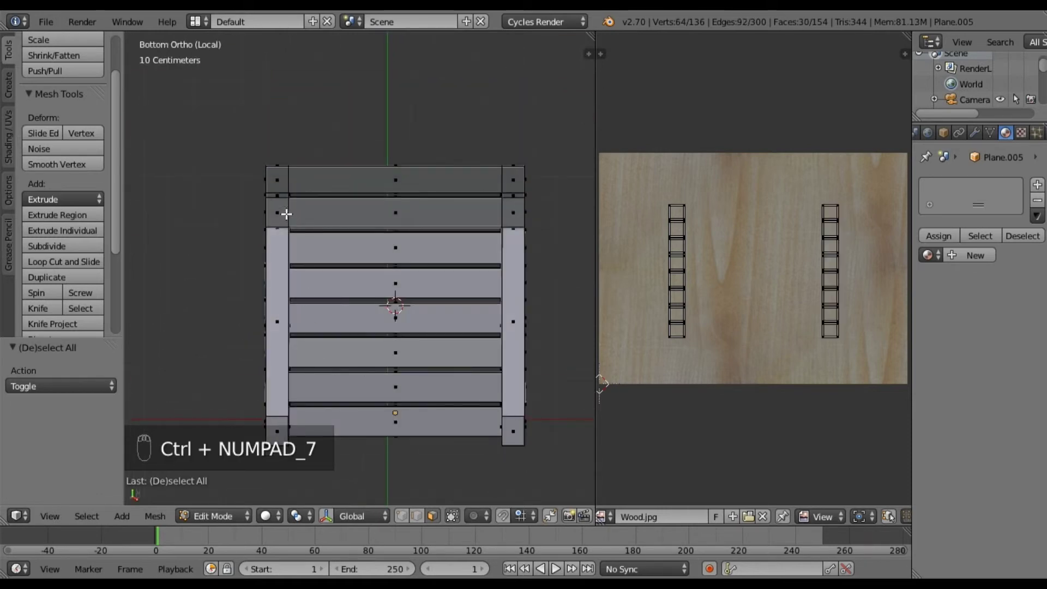
pyautogui.rightClick(277, 180)
pyautogui.keyDown('shift'); pyautogui.rightClick(277, 210); pyautogui.keyUp('shift')
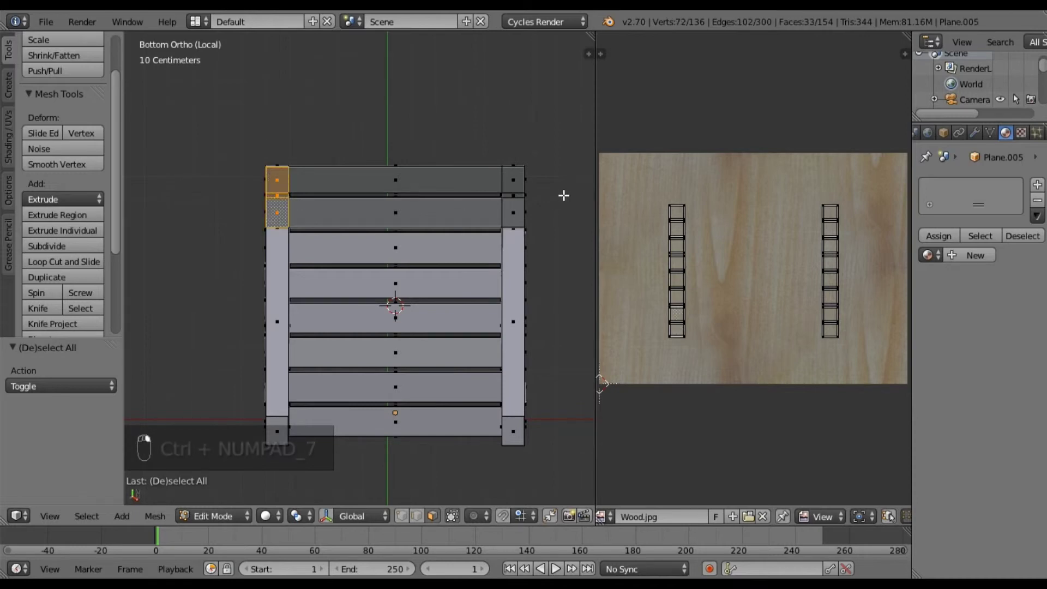
pyautogui.keyDown('shift'); pyautogui.rightClick(513, 180); pyautogui.keyUp('shift')
pyautogui.keyDown('shift'); pyautogui.rightClick(513, 212); pyautogui.keyUp('shift')
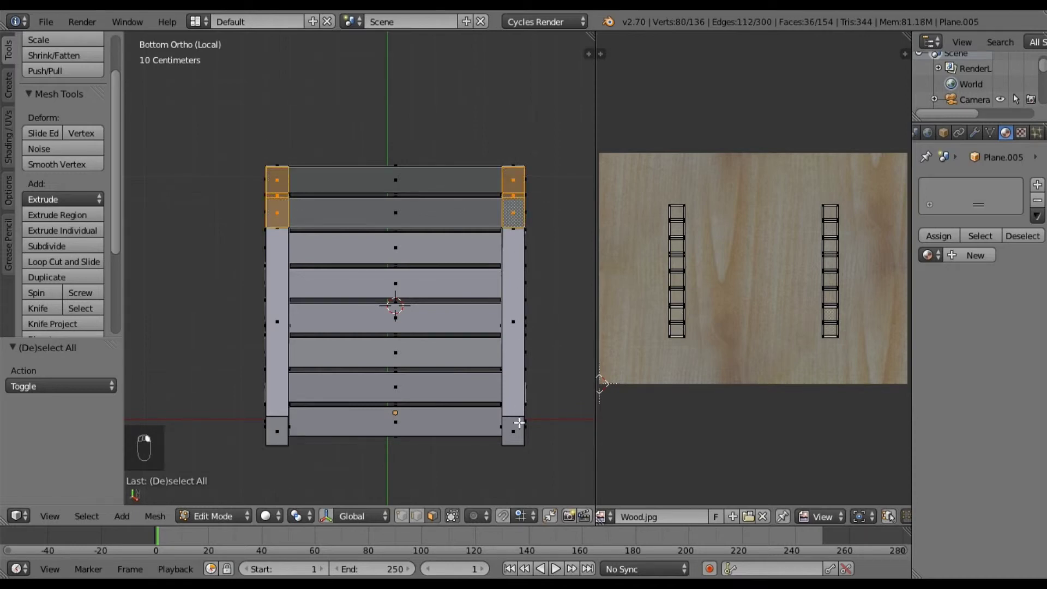
pyautogui.keyDown('shift'); pyautogui.rightClick(515, 429); pyautogui.keyUp('shift')
pyautogui.keyDown('shift'); pyautogui.rightClick(280, 433); pyautogui.keyUp('shift')
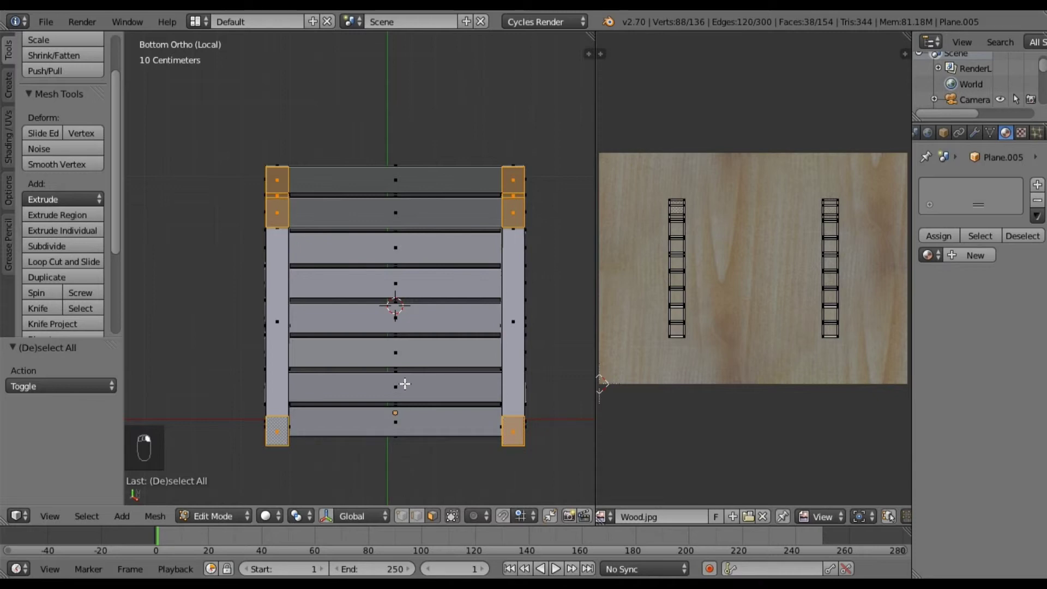
# Unwrap the selected slat end and leg bottom faces and rotate all their UVs by 90°
pyautogui.press('u')
pyautogui.click(407, 380)
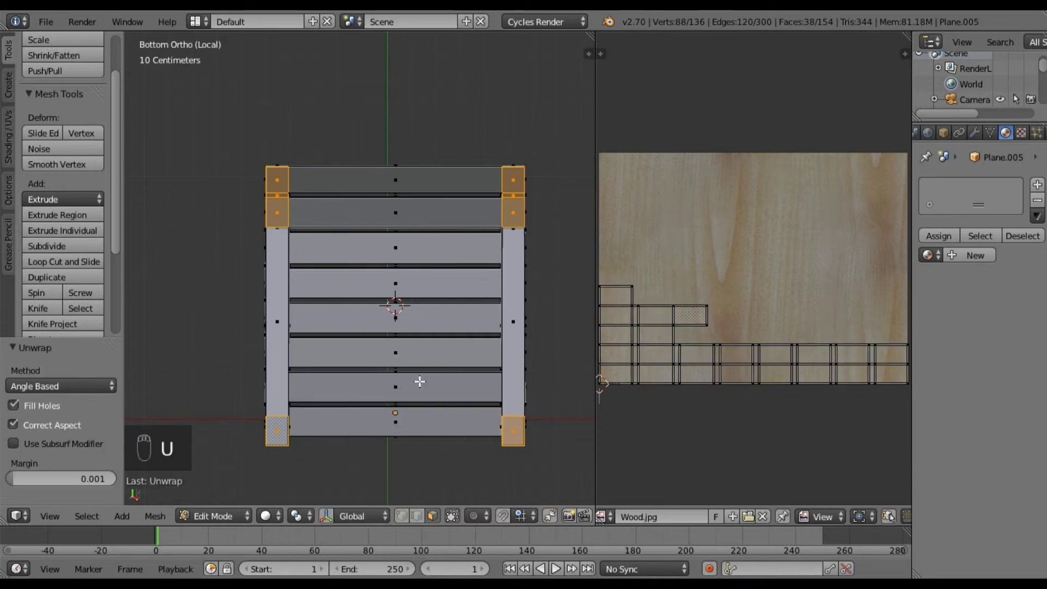
pyautogui.press('r')
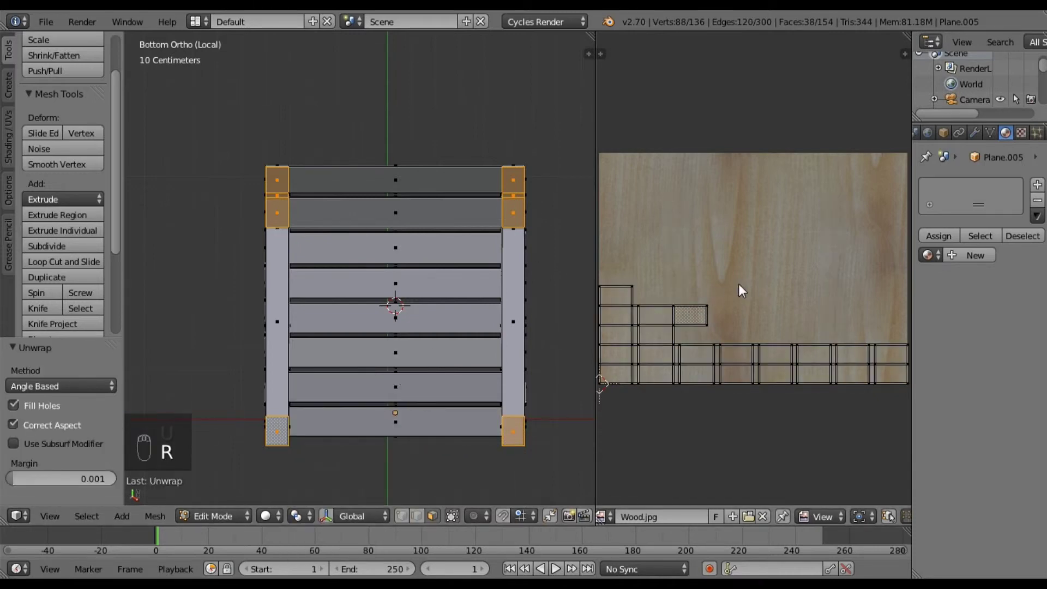
pyautogui.press('a')
pyautogui.press('r')
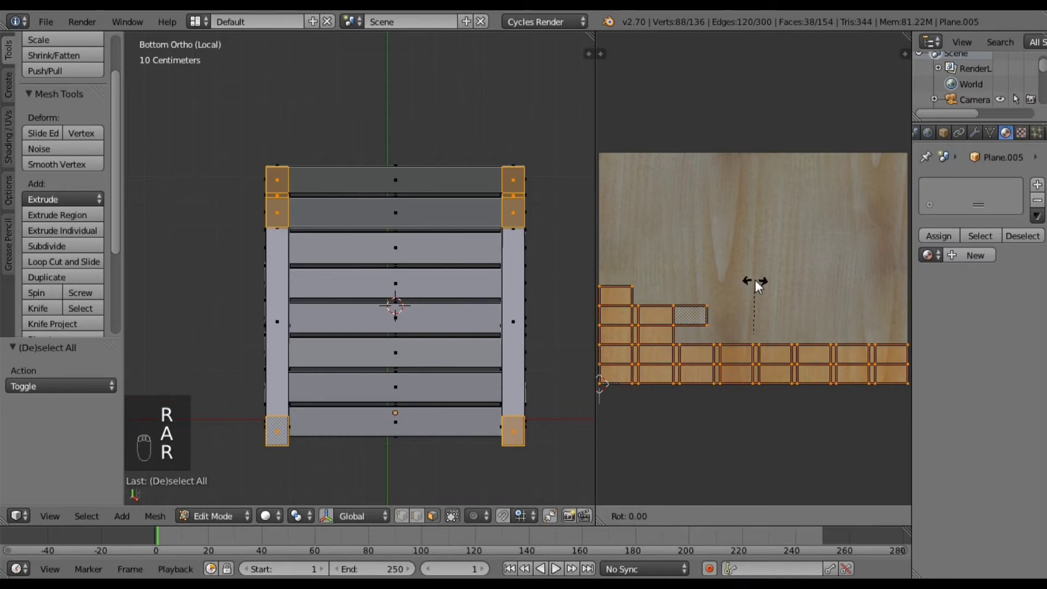
pyautogui.click(754, 284)
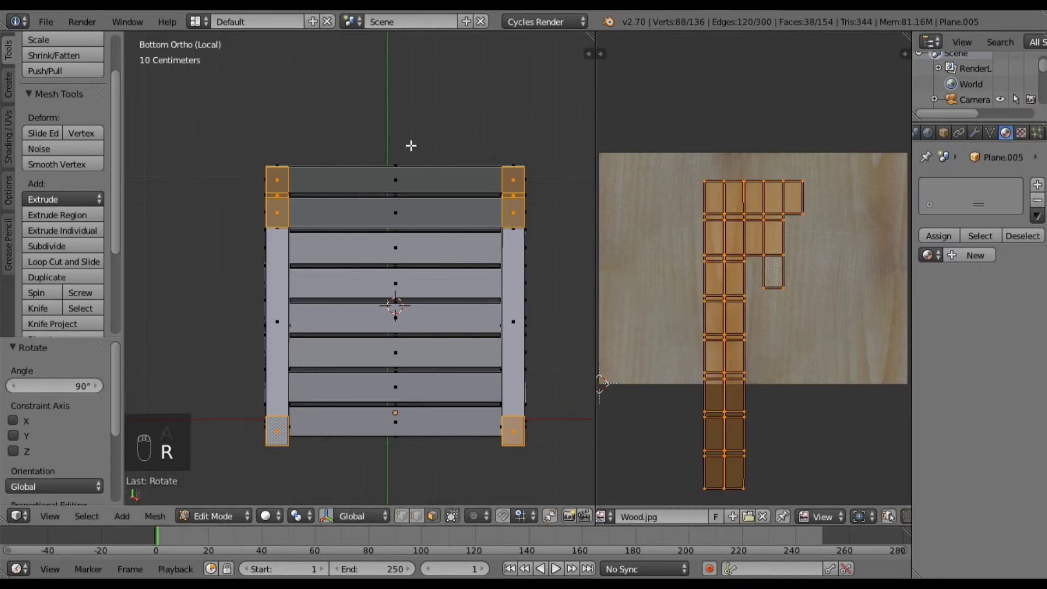
# Select only the long middle top faces of all eight seat slats
pyautogui.moveTo(414, 157); pyautogui.dragTo(465, 306, button='middle')
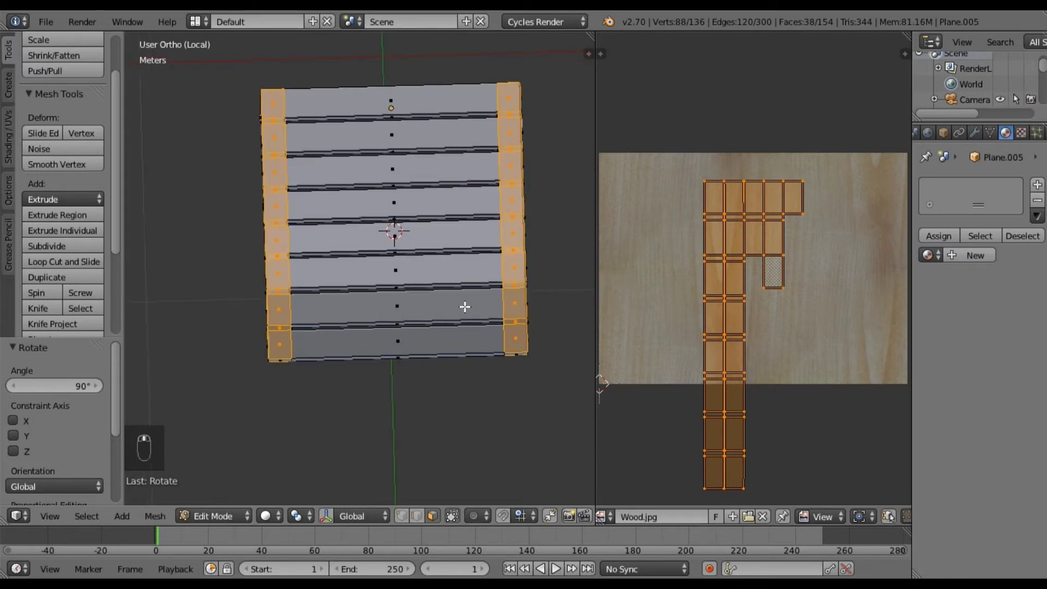
pyautogui.rightClick(401, 193)
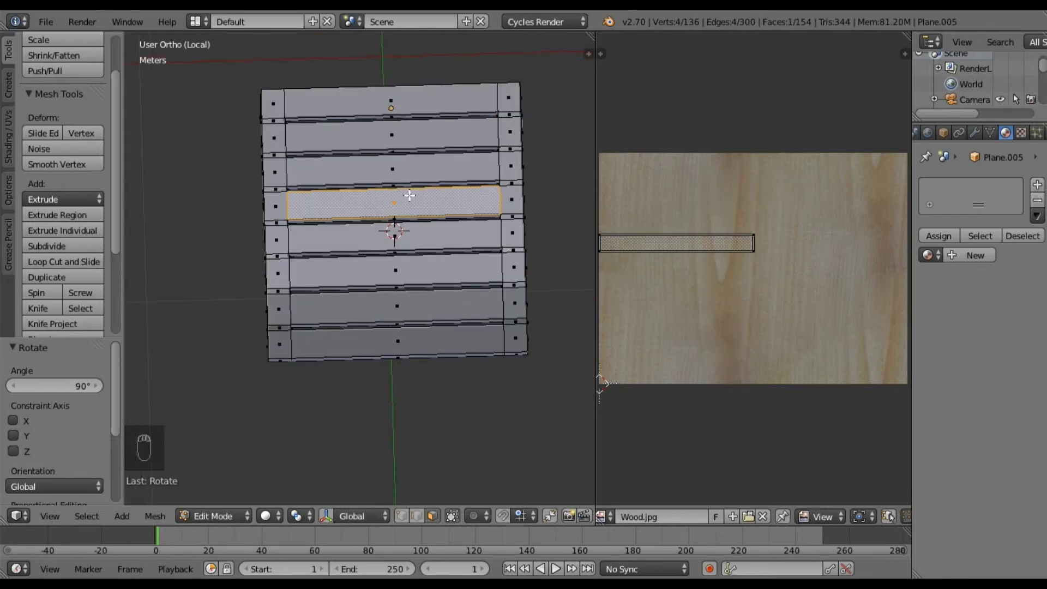
pyautogui.keyDown('shift'); pyautogui.rightClick(405, 177); pyautogui.keyUp('shift')
pyautogui.keyDown('shift'); pyautogui.rightClick(404, 136); pyautogui.keyUp('shift')
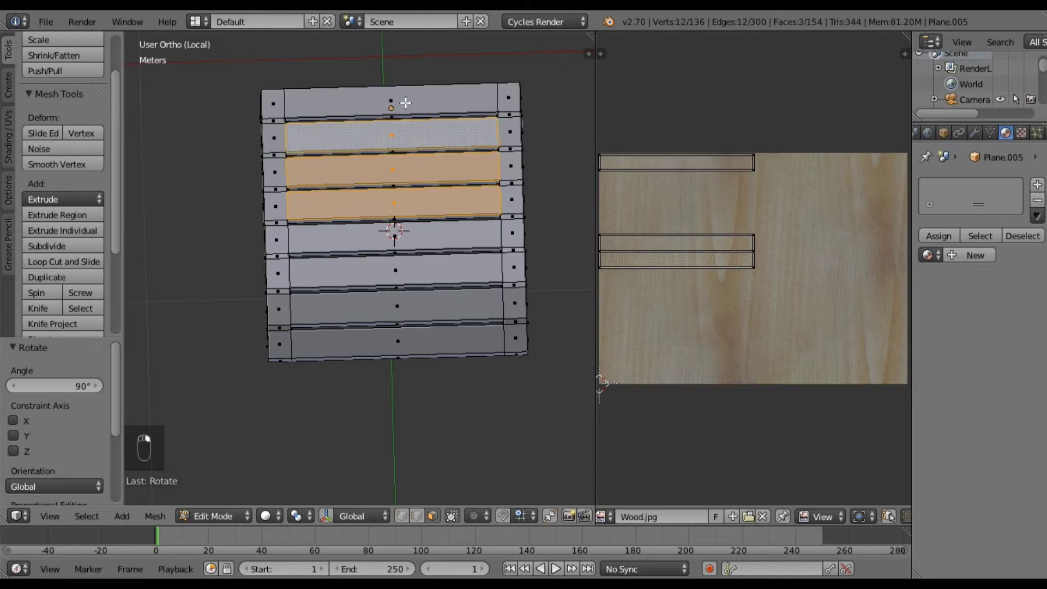
pyautogui.keyDown('shift'); pyautogui.rightClick(404, 103); pyautogui.keyUp('shift')
pyautogui.keyDown('shift'); pyautogui.rightClick(393, 231); pyautogui.keyUp('shift')
pyautogui.keyDown('shift'); pyautogui.rightClick(404, 279); pyautogui.keyUp('shift')
pyautogui.keyDown('shift'); pyautogui.rightClick(414, 311); pyautogui.keyUp('shift')
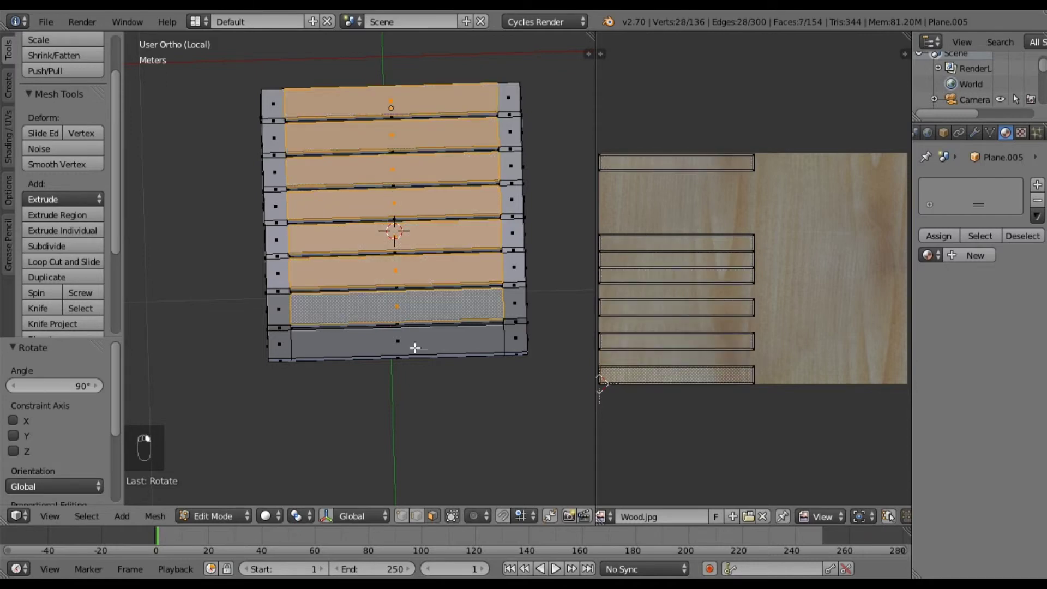
pyautogui.keyDown('shift'); pyautogui.rightClick(415, 348); pyautogui.keyUp('shift')
# Add the long middle underside faces of the eight slats to the selection
pyautogui.moveTo(404, 358); pyautogui.dragTo(398, 175, button='middle')
pyautogui.keyDown('shift'); pyautogui.rightClick(397, 175); pyautogui.keyUp('shift')
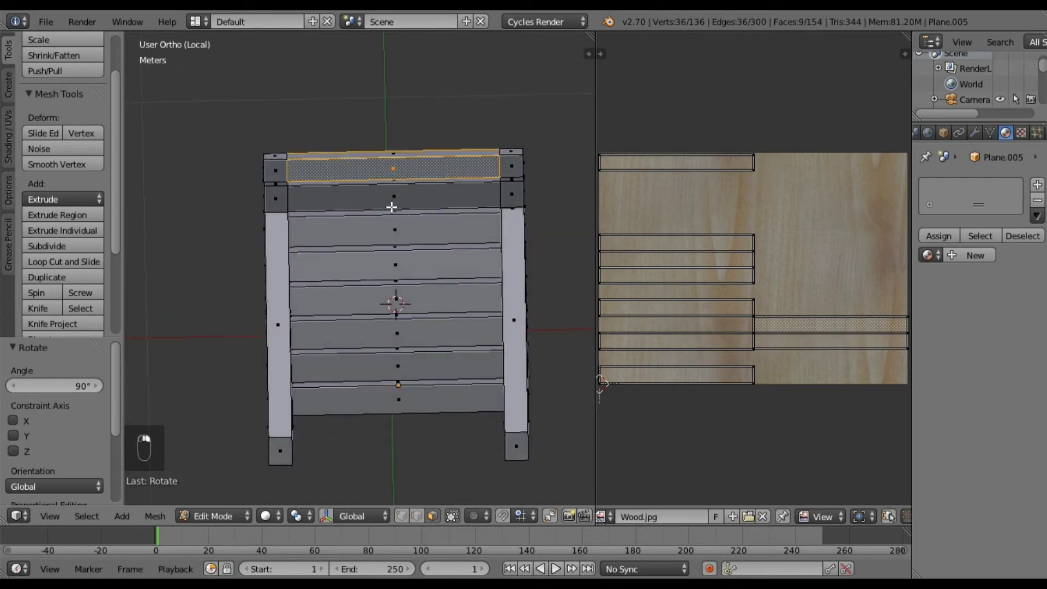
pyautogui.keyDown('shift'); pyautogui.rightClick(393, 203); pyautogui.keyUp('shift')
pyautogui.keyDown('shift'); pyautogui.rightClick(389, 230); pyautogui.keyUp('shift')
pyautogui.keyDown('shift'); pyautogui.rightClick(402, 266); pyautogui.keyUp('shift')
pyautogui.keyDown('shift'); pyautogui.rightClick(424, 303); pyautogui.keyUp('shift')
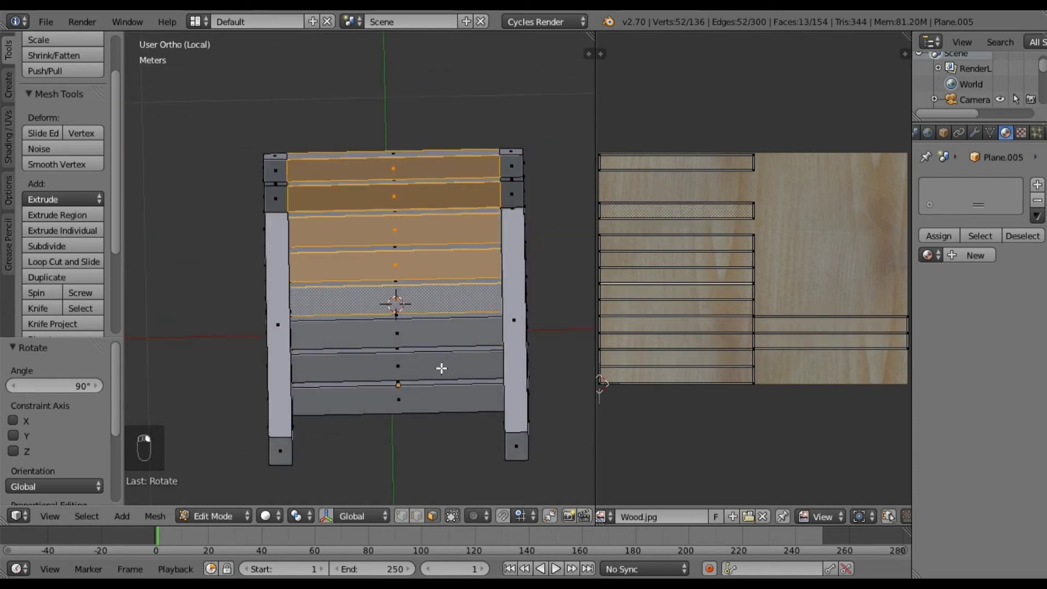
pyautogui.keyDown('shift'); pyautogui.rightClick(432, 338); pyautogui.keyUp('shift')
pyautogui.keyDown('shift'); pyautogui.rightClick(433, 366); pyautogui.keyUp('shift')
pyautogui.keyDown('shift'); pyautogui.rightClick(434, 397); pyautogui.keyUp('shift')
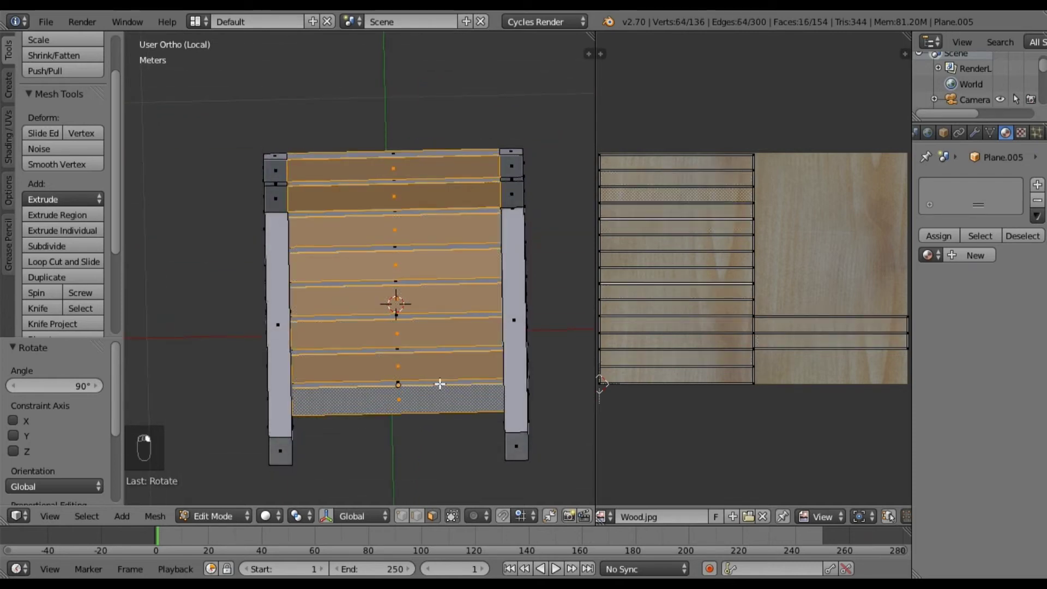
# Rotate the slat UVs by 90° and move them about 2.4 cm in X and -21.9 cm in Y over the wood texture
pyautogui.press('a')
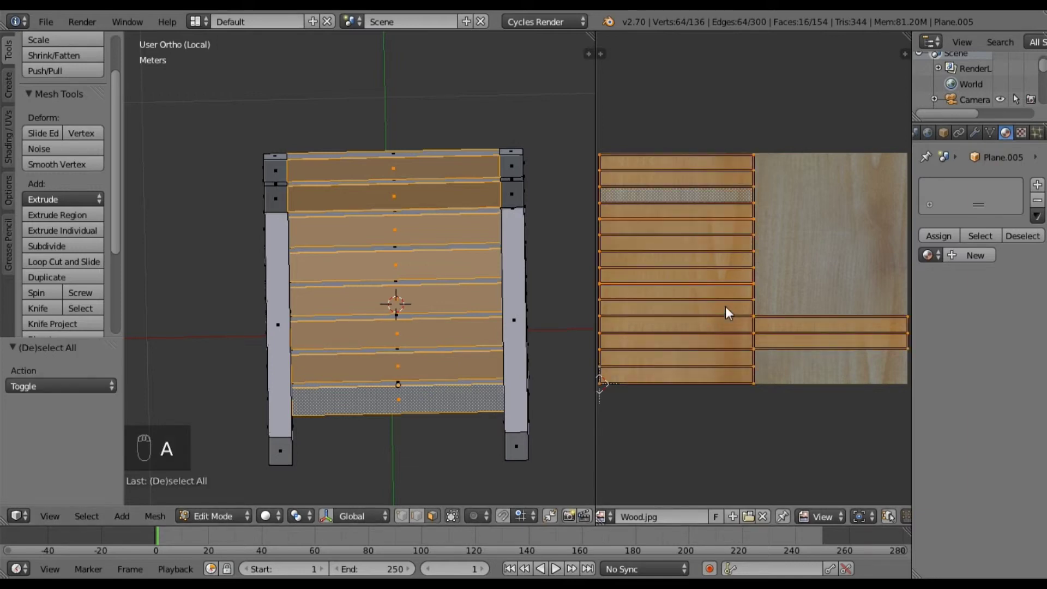
pyautogui.write('r90')
pyautogui.press('Return')
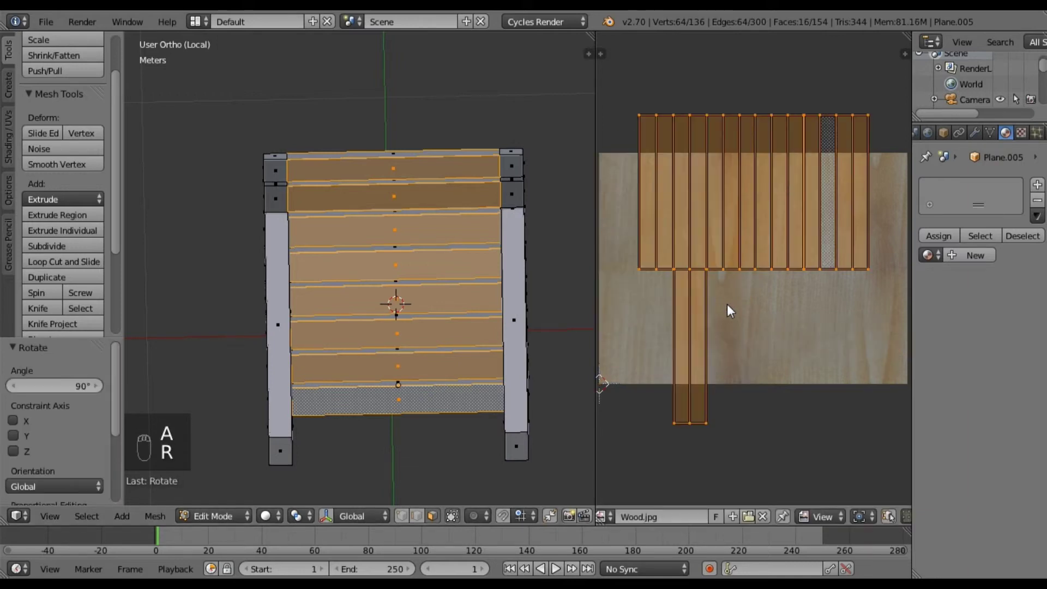
pyautogui.press('g')
pyautogui.click(735, 361)
pyautogui.moveTo(416, 179); pyautogui.dragTo(427, 355, button='middle')
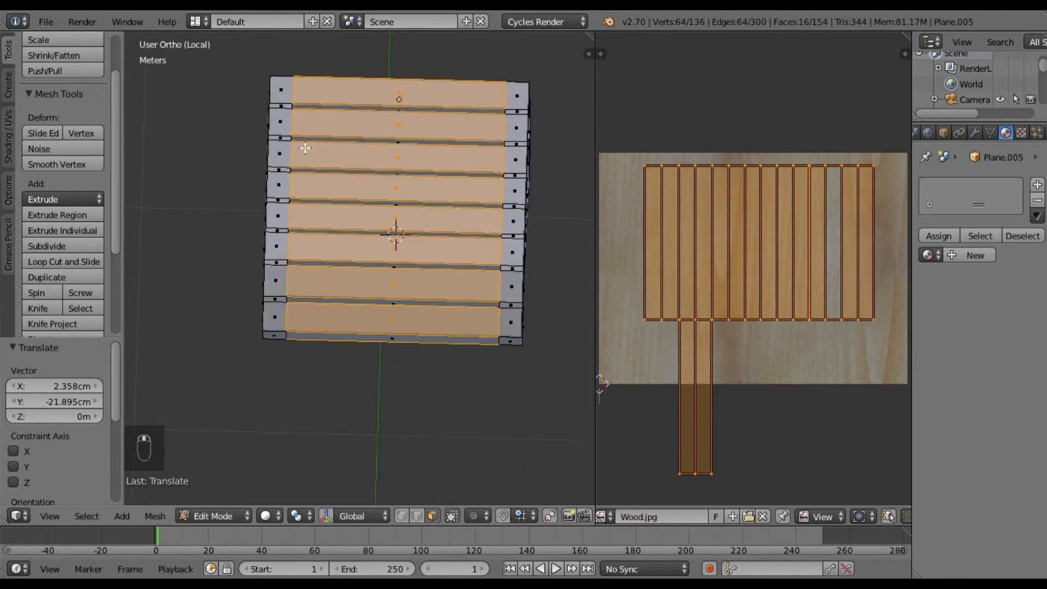
pyautogui.press('a')
pyautogui.rightClick(282, 96)
pyautogui.keyDown('shift'); pyautogui.rightClick(282, 108); pyautogui.keyUp('shift')
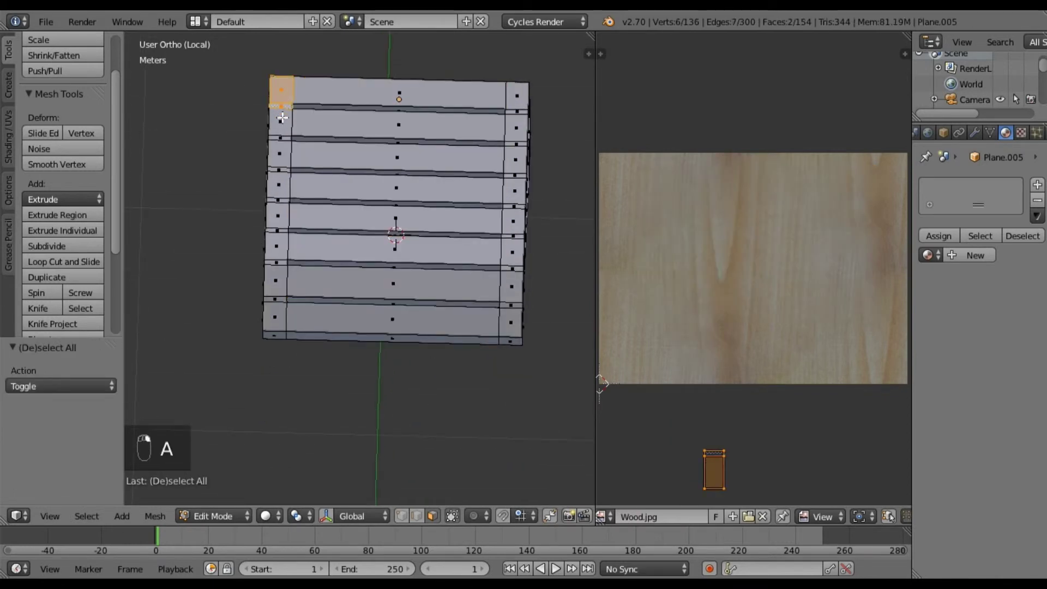
pyautogui.keyDown('shift'); pyautogui.rightClick(280, 121); pyautogui.keyUp('shift')
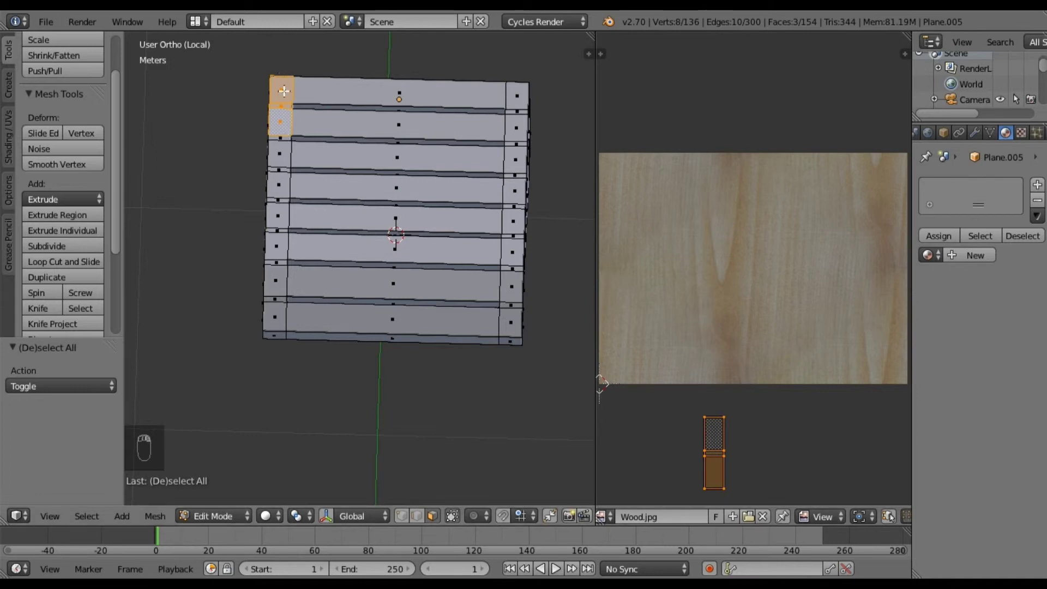
pyautogui.press('a')
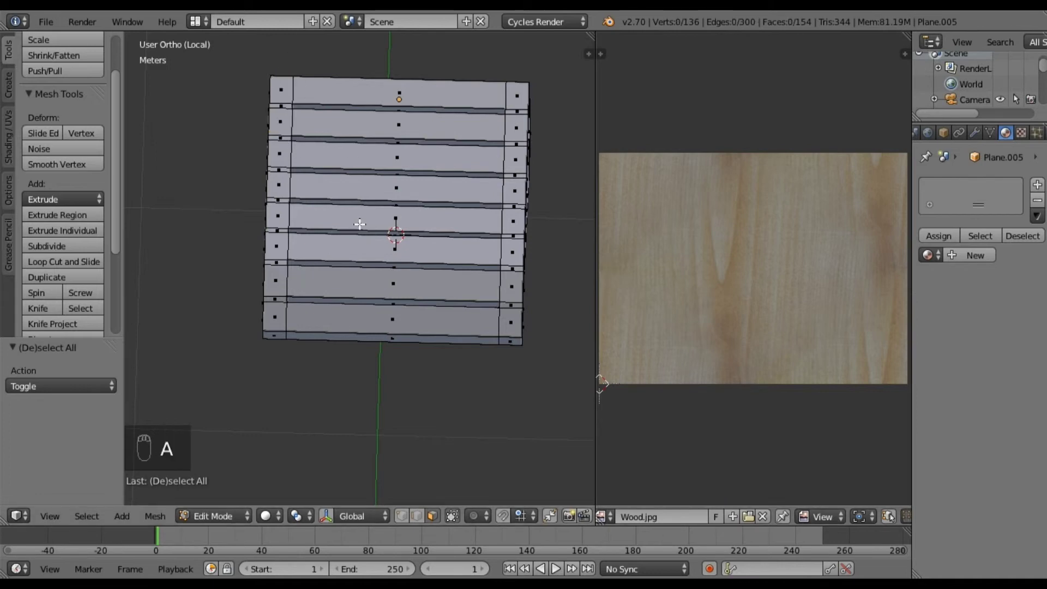
# In right view, select the outer side faces of the slats and their connecting gaps from the overhanging end to the seat's middle
pyautogui.moveTo(371, 295); pyautogui.dragTo(401, 130, button='middle')
pyautogui.moveTo(349, 235); pyautogui.dragTo(379, 231, button='middle')
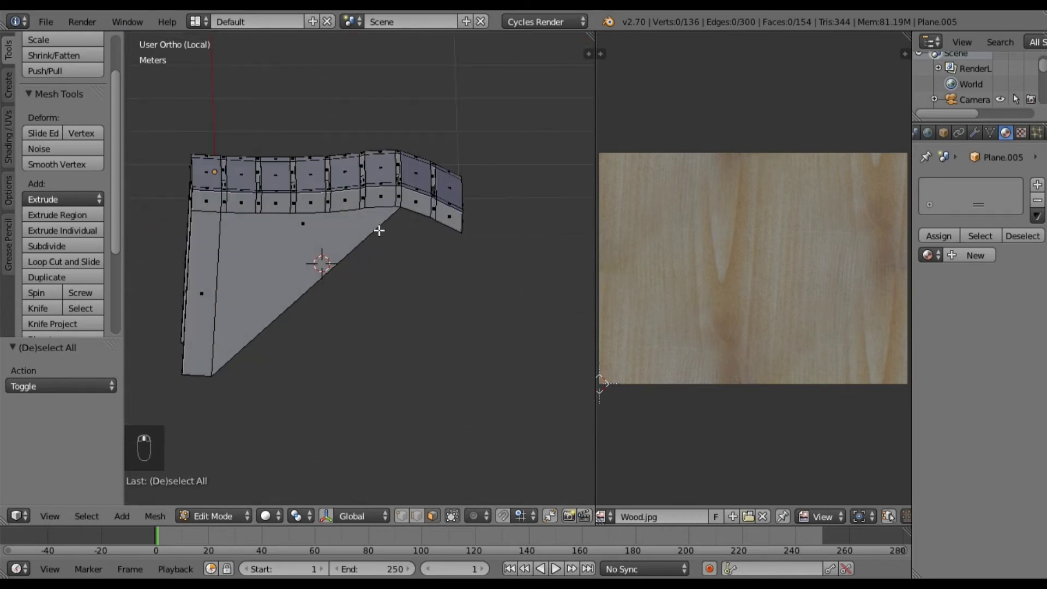
pyautogui.press('KP_3')
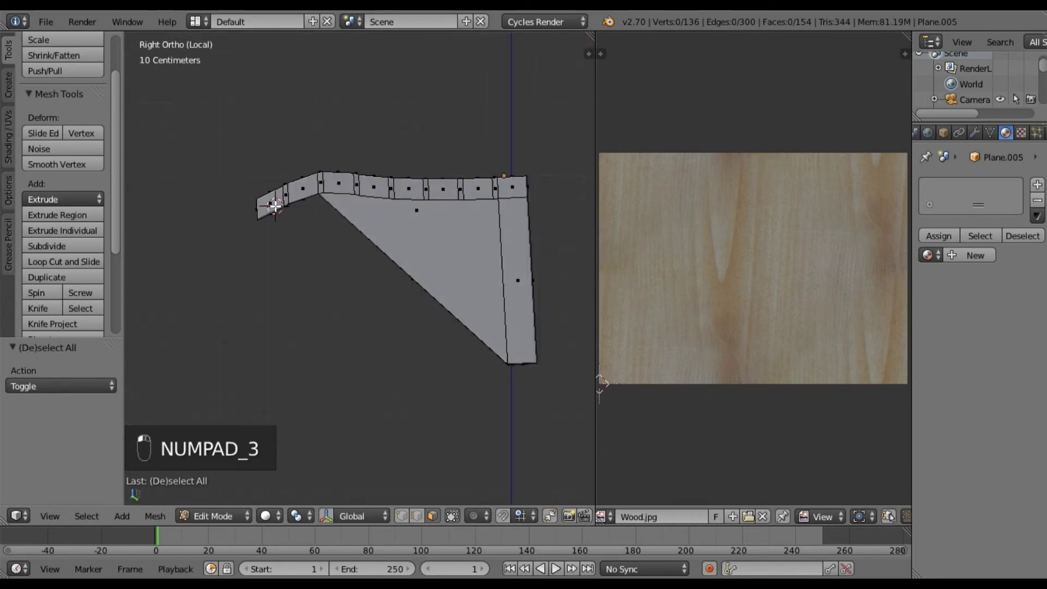
pyautogui.click(210, 189)
pyautogui.rightClick(269, 203)
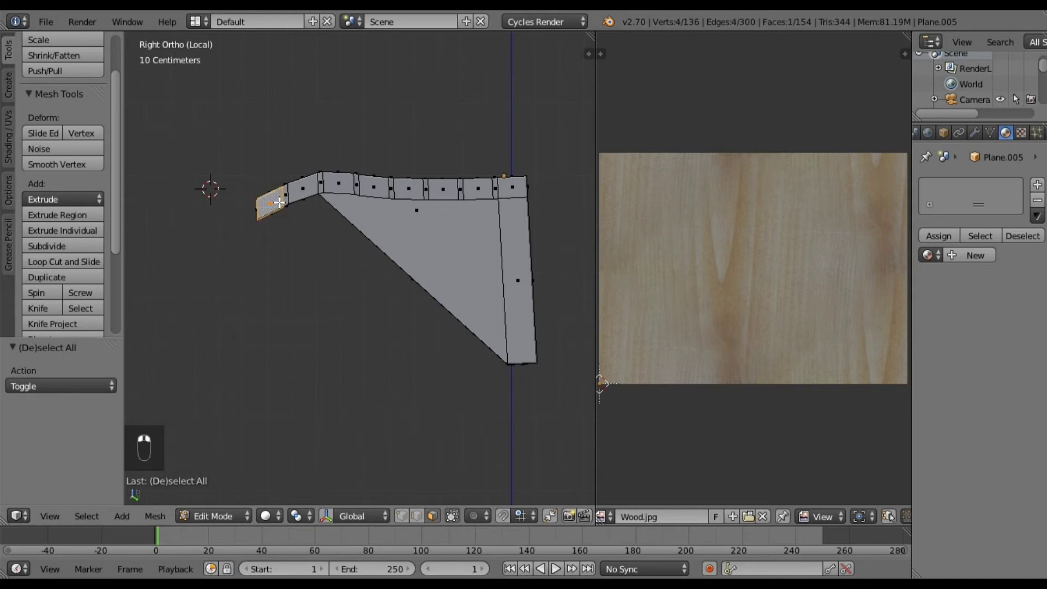
pyautogui.keyDown('shift'); pyautogui.rightClick(304, 188); pyautogui.keyUp('shift')
pyautogui.keyDown('shift'); pyautogui.rightClick(322, 185); pyautogui.keyUp('shift')
pyautogui.keyDown('shift'); pyautogui.rightClick(338, 185); pyautogui.keyUp('shift')
pyautogui.keyDown('shift'); pyautogui.rightClick(356, 186); pyautogui.keyUp('shift')
pyautogui.keyDown('shift'); pyautogui.rightClick(374, 188); pyautogui.keyUp('shift')
pyautogui.keyDown('shift'); pyautogui.rightClick(392, 190); pyautogui.keyUp('shift')
pyautogui.keyDown('shift'); pyautogui.rightClick(410, 188); pyautogui.keyUp('shift')
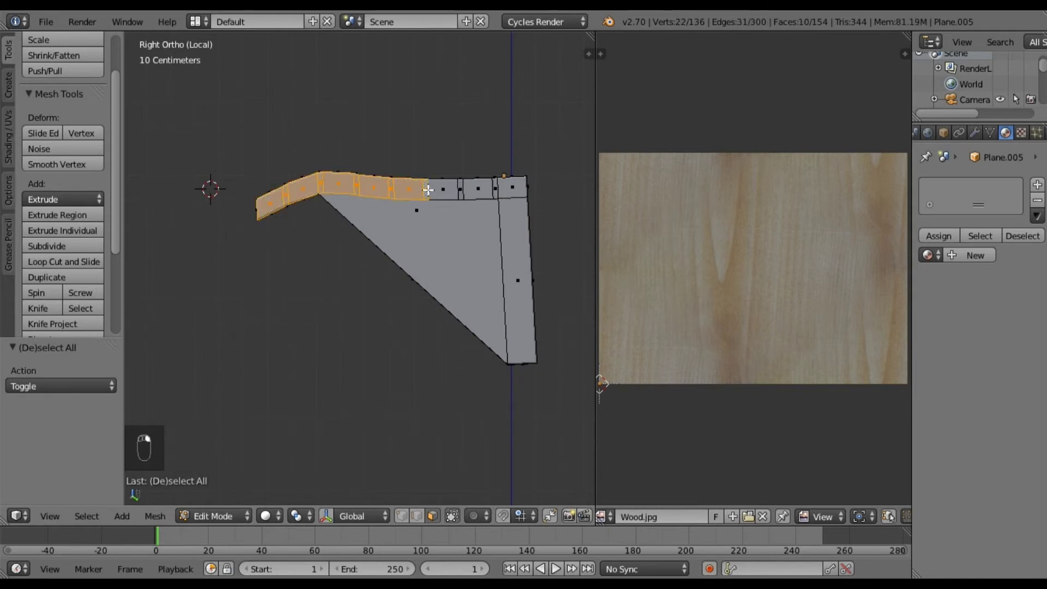
# Extend the selection along the remaining seat side faces and add the outer faces of the leg and triangular panel
pyautogui.keyDown('shift'); pyautogui.rightClick(427, 189); pyautogui.keyUp('shift')
pyautogui.keyDown('shift'); pyautogui.rightClick(446, 189); pyautogui.keyUp('shift')
pyautogui.keyDown('shift'); pyautogui.rightClick(464, 190); pyautogui.keyUp('shift')
pyautogui.keyDown('shift'); pyautogui.rightClick(482, 189); pyautogui.keyUp('shift')
pyautogui.keyDown('shift'); pyautogui.rightClick(492, 191); pyautogui.keyUp('shift')
pyautogui.keyDown('shift'); pyautogui.rightClick(488, 191); pyautogui.keyUp('shift')
pyautogui.keyDown('shift'); pyautogui.rightClick(507, 188); pyautogui.keyUp('shift')
pyautogui.keyDown('shift'); pyautogui.rightClick(496, 188); pyautogui.keyUp('shift')
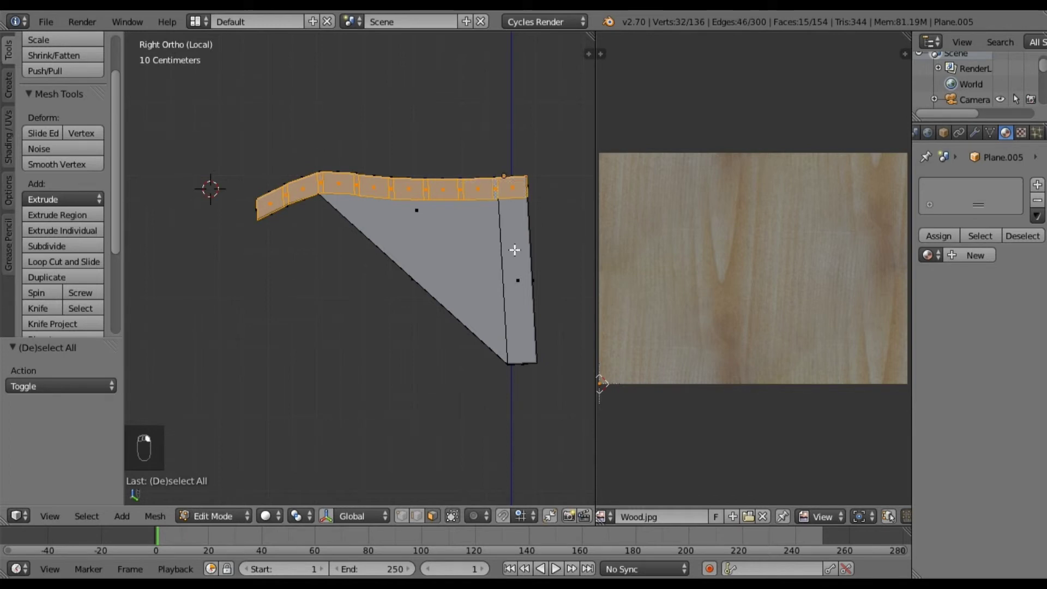
pyautogui.keyDown('shift'); pyautogui.rightClick(515, 251); pyautogui.keyUp('shift')
pyautogui.keyDown('shift'); pyautogui.rightClick(451, 246); pyautogui.keyUp('shift')
# Add the whole strip of slat and gap side faces on the opposite side of the seat to the selection
pyautogui.moveTo(330, 239); pyautogui.dragTo(335, 212, button='middle')
pyautogui.keyDown('shift'); pyautogui.rightClick(206, 184); pyautogui.keyUp('shift')
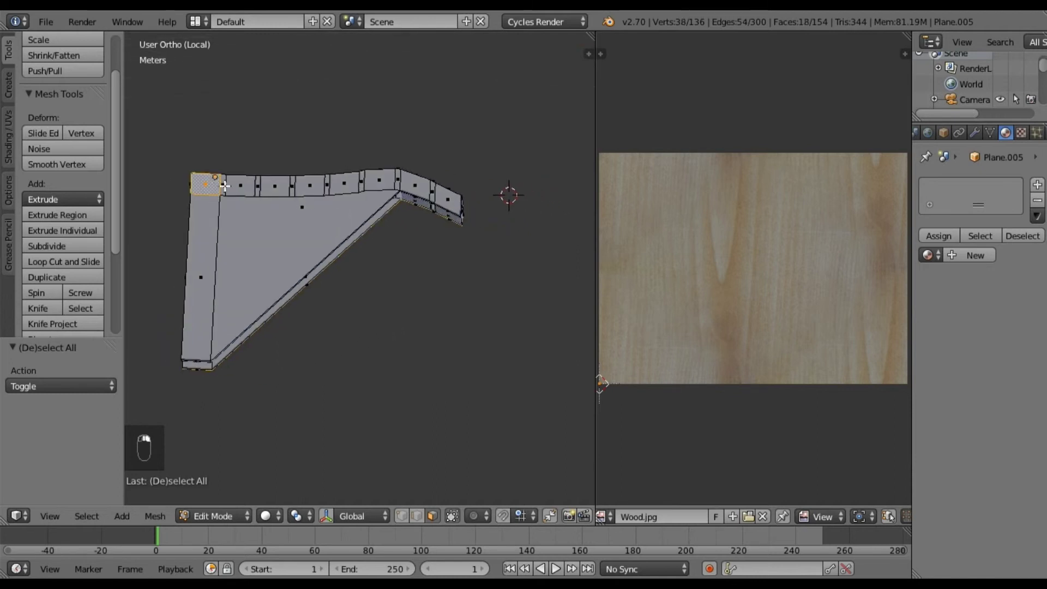
pyautogui.keyDown('shift'); pyautogui.rightClick(241, 186); pyautogui.keyUp('shift')
pyautogui.keyDown('shift'); pyautogui.rightClick(256, 187); pyautogui.keyUp('shift')
pyautogui.keyDown('shift'); pyautogui.rightClick(275, 186); pyautogui.keyUp('shift')
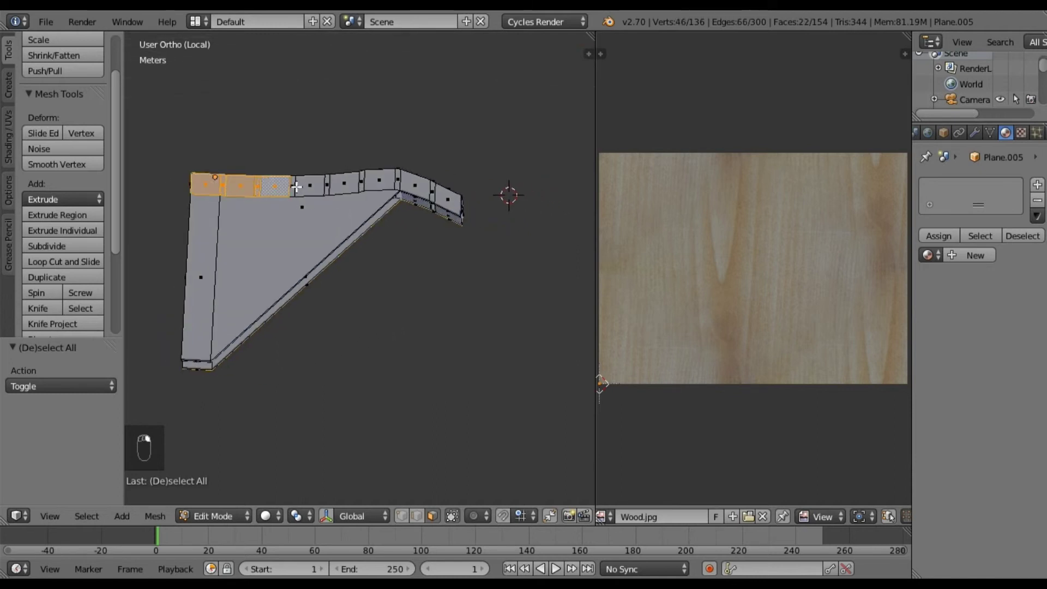
pyautogui.keyDown('shift'); pyautogui.rightClick(294, 186); pyautogui.keyUp('shift')
pyautogui.keyDown('shift'); pyautogui.rightClick(290, 188); pyautogui.keyUp('shift')
pyautogui.keyDown('shift'); pyautogui.rightClick(342, 185); pyautogui.keyUp('shift')
pyautogui.keyDown('shift'); pyautogui.rightClick(361, 184); pyautogui.keyUp('shift')
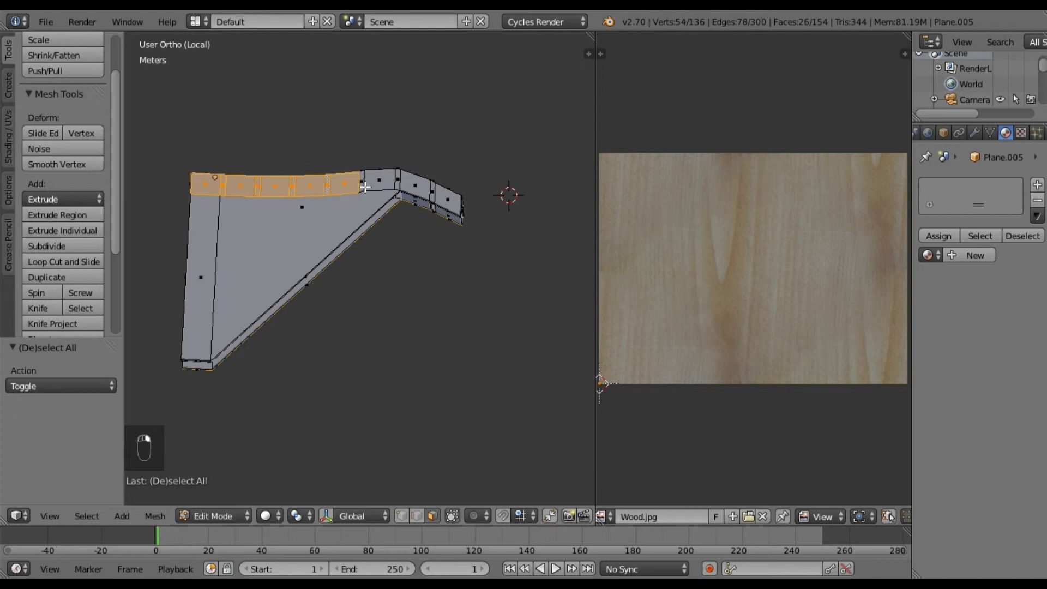
pyautogui.keyDown('shift'); pyautogui.rightClick(379, 181); pyautogui.keyUp('shift')
pyautogui.keyDown('shift'); pyautogui.rightClick(397, 182); pyautogui.keyUp('shift')
pyautogui.keyDown('shift'); pyautogui.rightClick(395, 181); pyautogui.keyUp('shift')
pyautogui.keyDown('shift'); pyautogui.rightClick(391, 181); pyautogui.keyUp('shift')
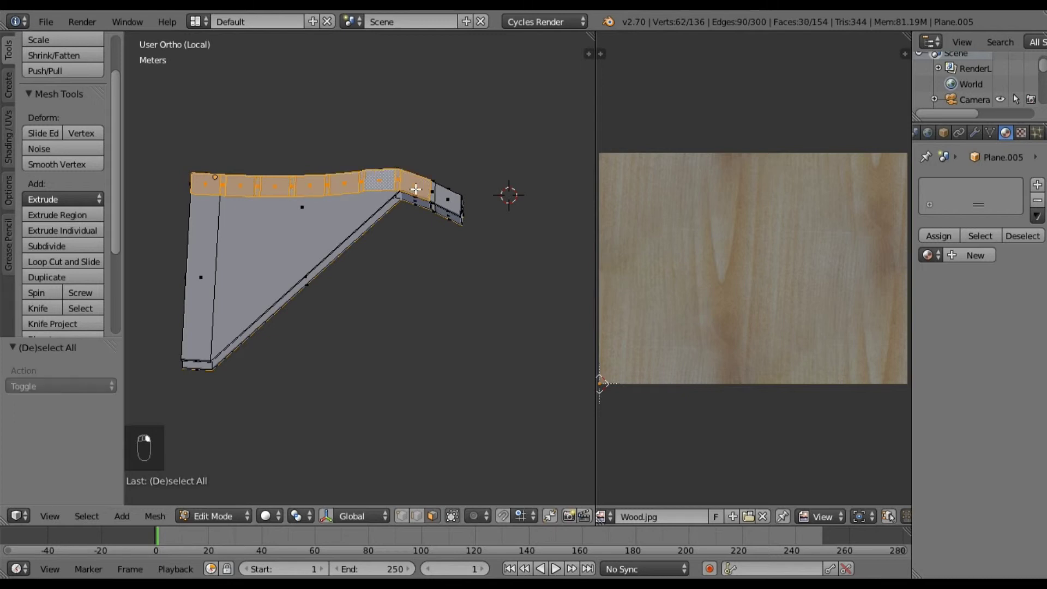
pyautogui.keyDown('shift'); pyautogui.rightClick(434, 200); pyautogui.keyUp('shift')
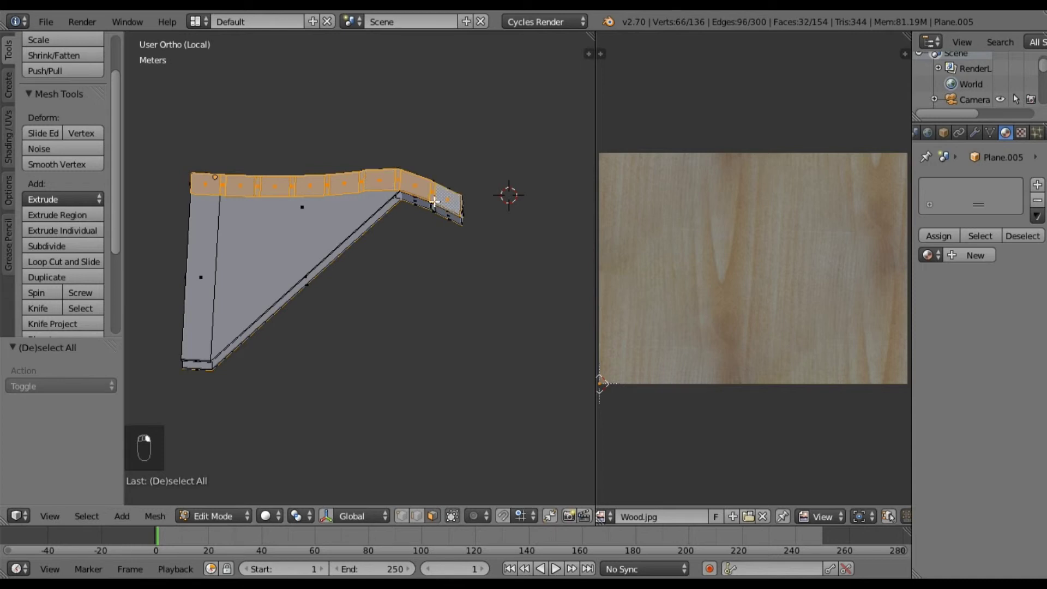
# Add the opposite outer leg and triangular panel faces, plus the inner leg and panel faces on both sides
pyautogui.keyDown('shift'); pyautogui.rightClick(325, 223); pyautogui.keyUp('shift')
pyautogui.keyDown('shift'); pyautogui.rightClick(202, 246); pyautogui.keyUp('shift')
pyautogui.moveTo(210, 261); pyautogui.dragTo(145, 244, button='middle')
pyautogui.keyDown('shift'); pyautogui.rightClick(349, 264); pyautogui.keyUp('shift')
pyautogui.keyDown('shift'); pyautogui.rightClick(339, 266); pyautogui.keyUp('shift')
pyautogui.keyDown('shift'); pyautogui.rightClick(431, 285); pyautogui.keyUp('shift')
pyautogui.keyDown('shift'); pyautogui.rightClick(454, 295); pyautogui.keyUp('shift')
# Map the selected seat side, leg and panel faces with Project From View from the right view
pyautogui.press('KP_3')
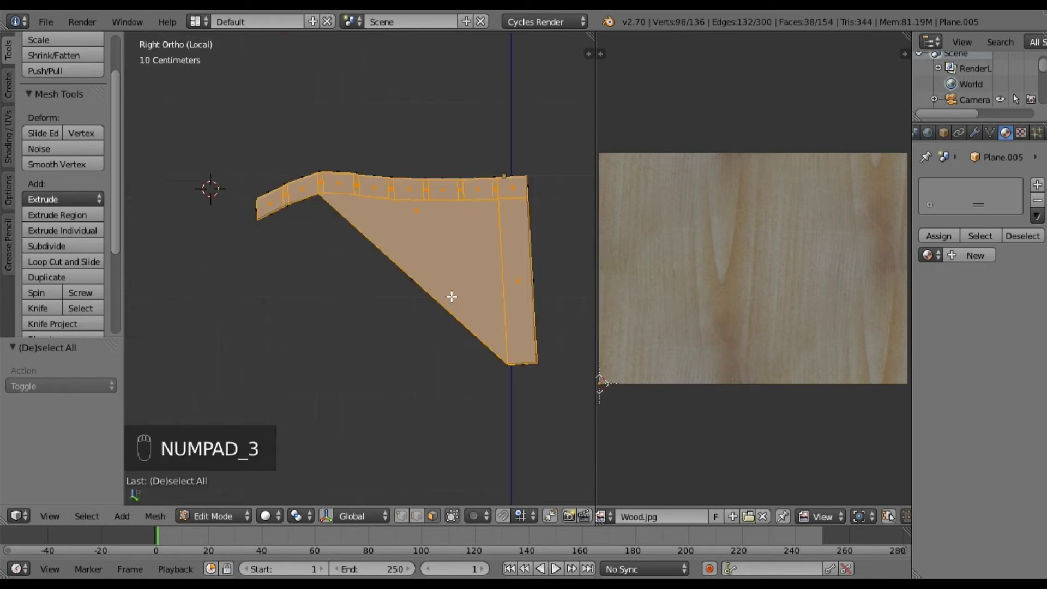
pyautogui.press('u')
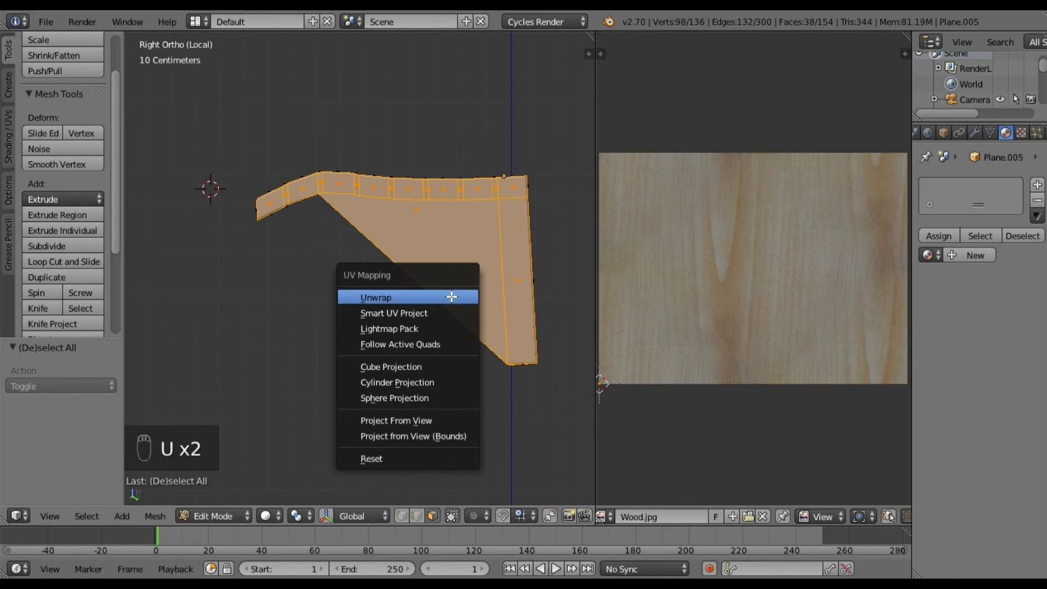
pyautogui.click(467, 296)
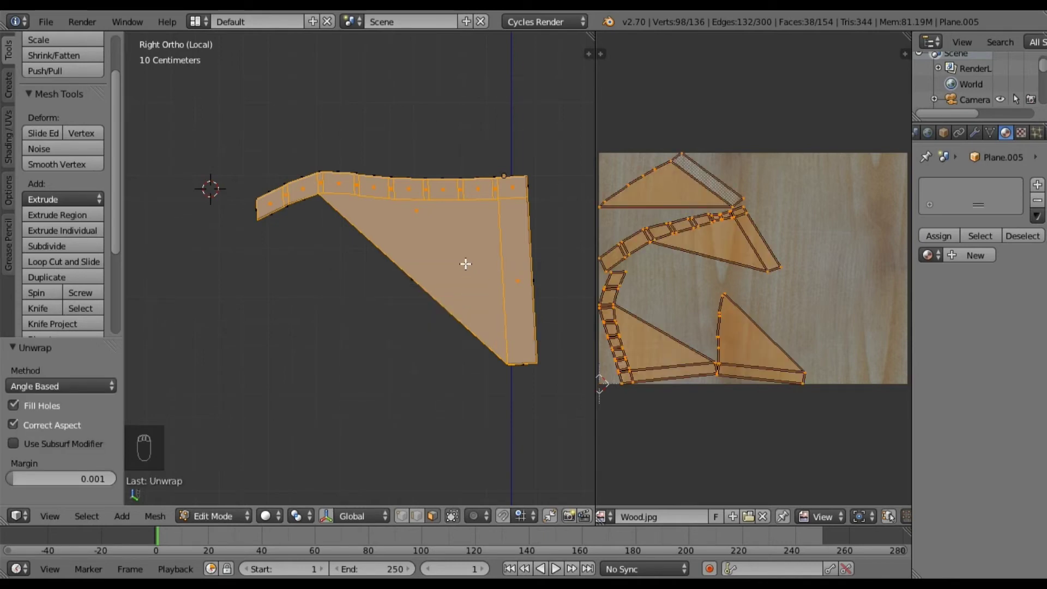
pyautogui.press('u')
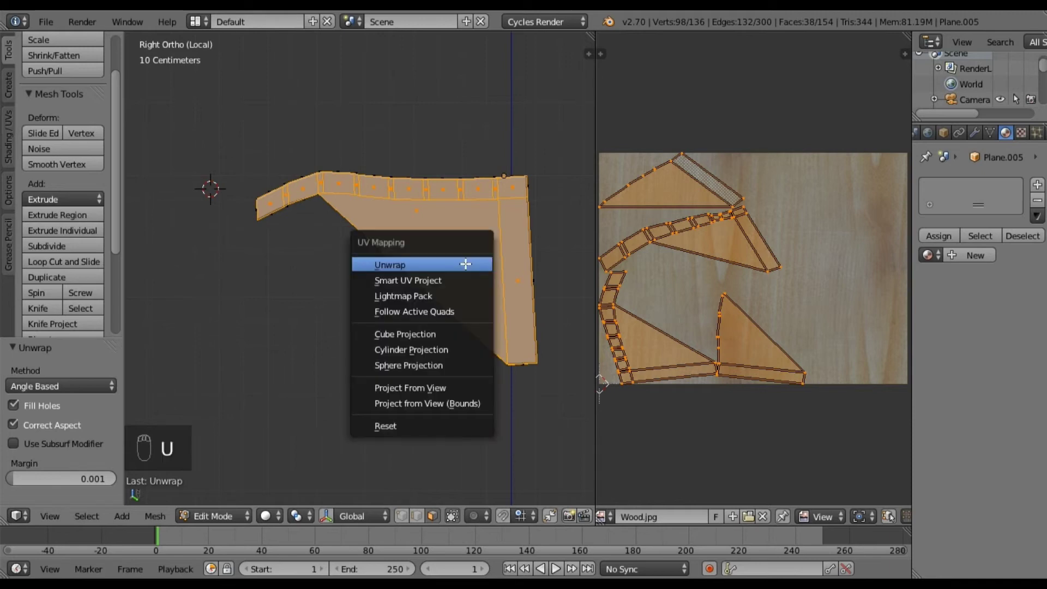
pyautogui.click(460, 386)
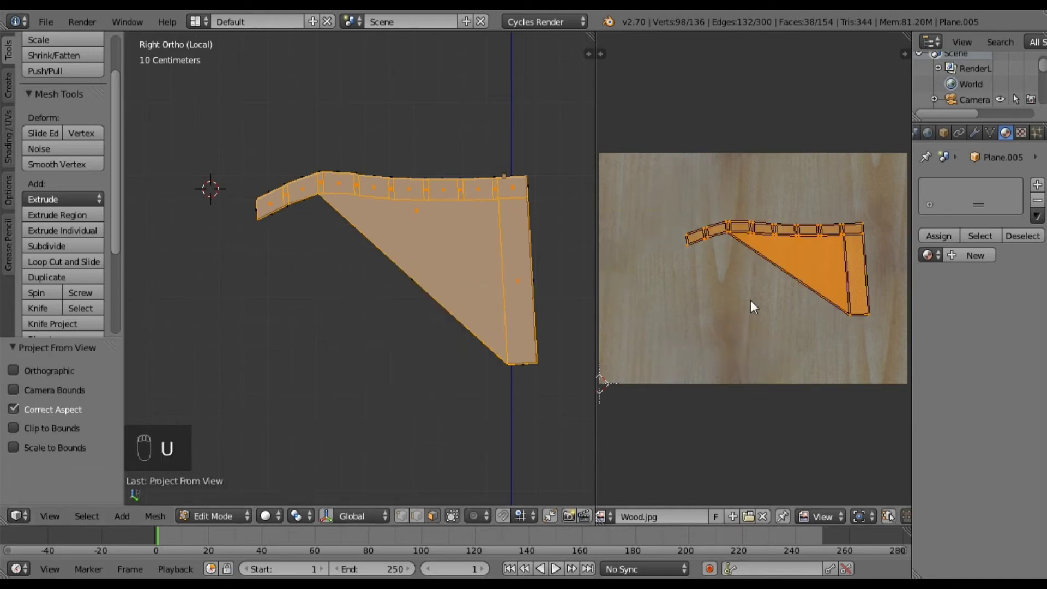
# Move and enlarge the projected side-face UVs so they span nearly the full width of the wood texture
pyautogui.press('g')
pyautogui.click(742, 269)
pyautogui.press('s')
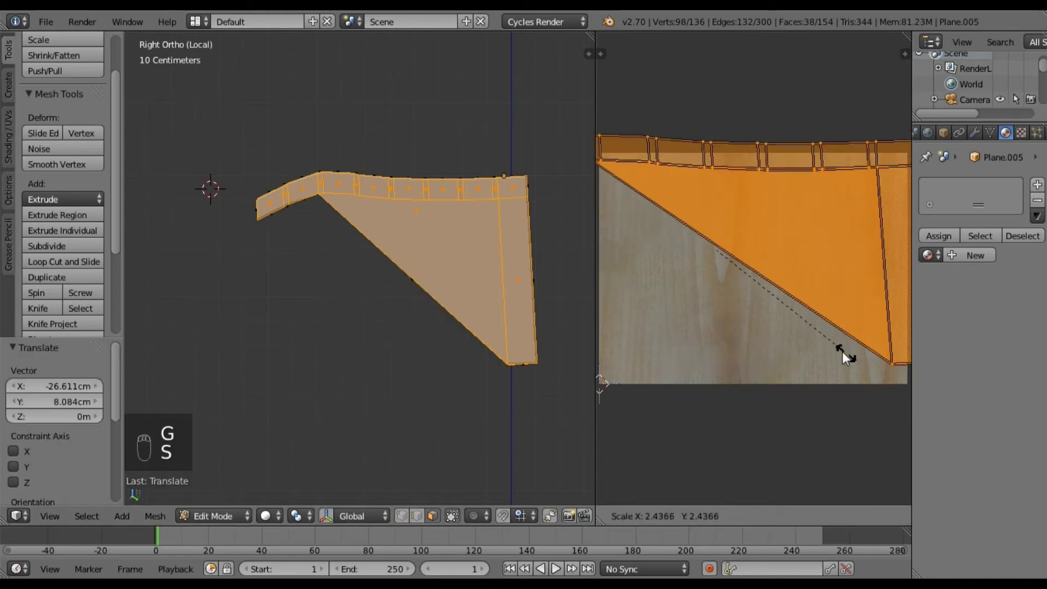
pyautogui.click(829, 346)
pyautogui.press('g')
pyautogui.click(824, 351)
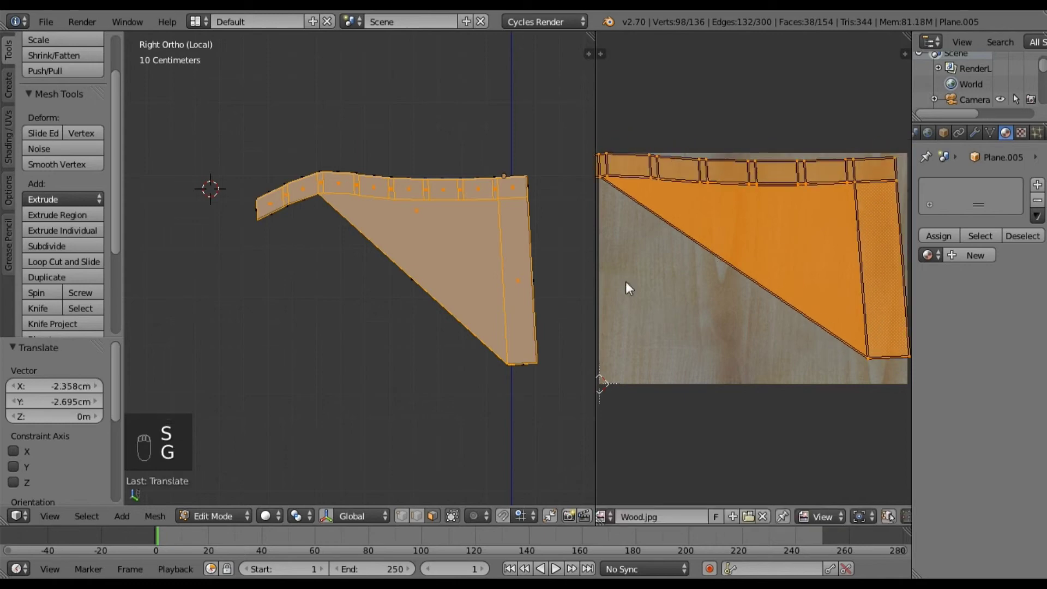
# Select only the sloping front edge faces of both triangular supports and unwrap them
pyautogui.moveTo(391, 261); pyautogui.dragTo(348, 299, button='middle')
pyautogui.press('a')
pyautogui.rightClick(267, 285)
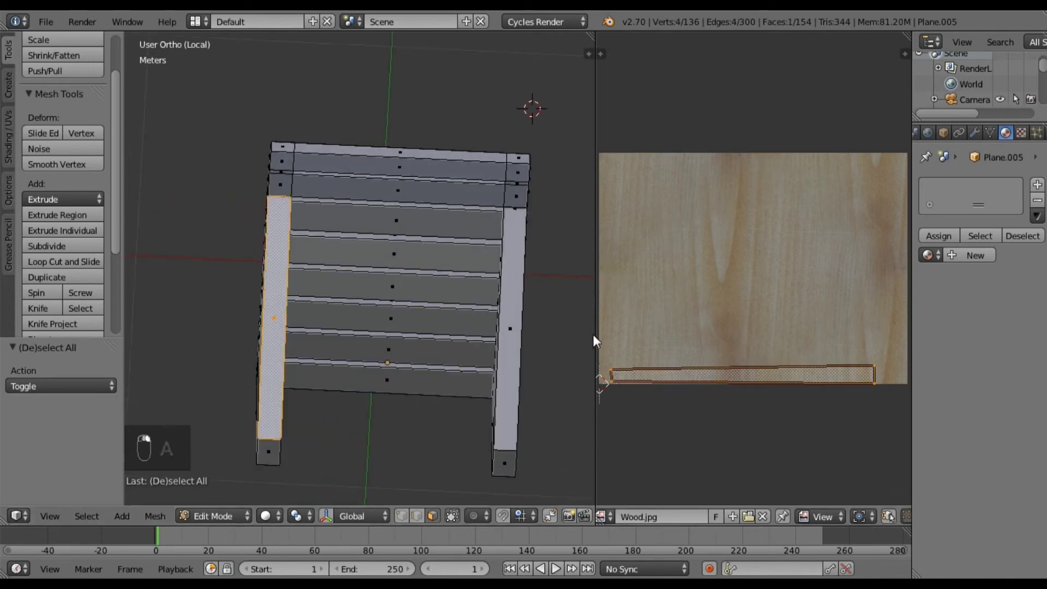
pyautogui.keyDown('shift'); pyautogui.rightClick(516, 295); pyautogui.keyUp('shift')
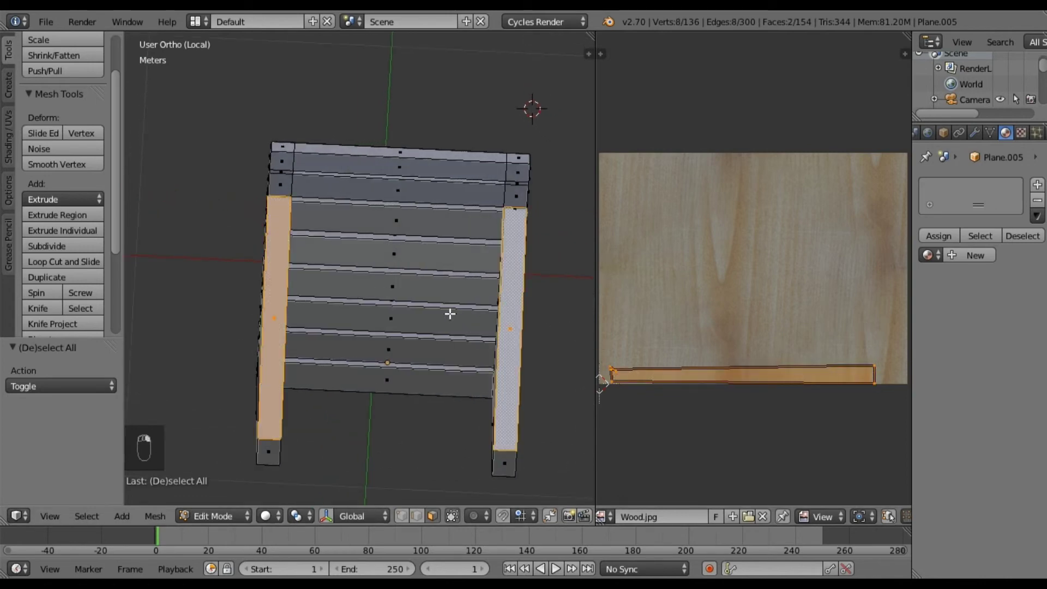
pyautogui.press('KP_1')
pyautogui.press('u')
pyautogui.press('u')
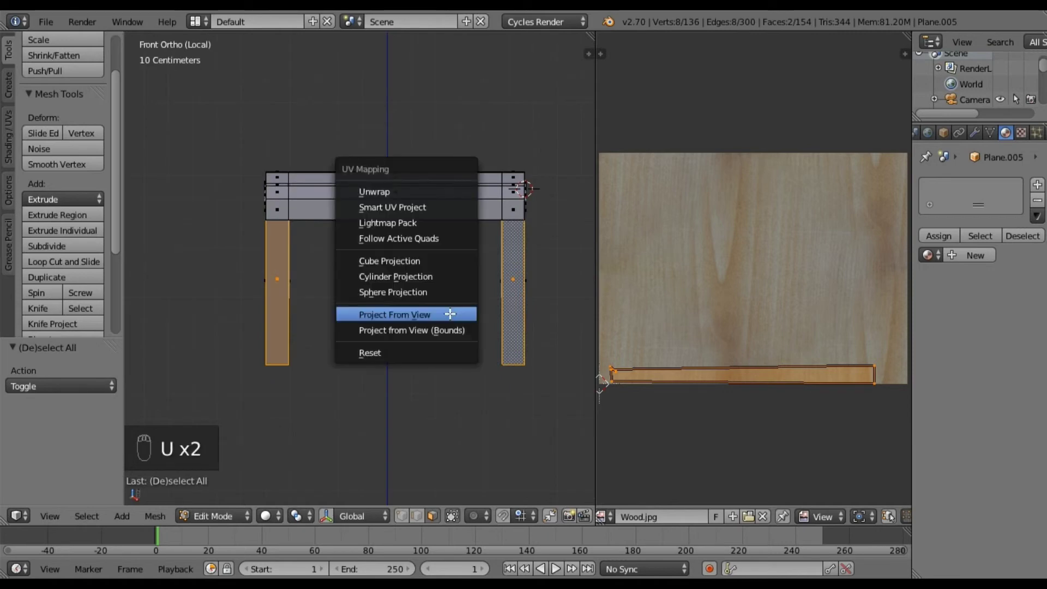
pyautogui.click(429, 192)
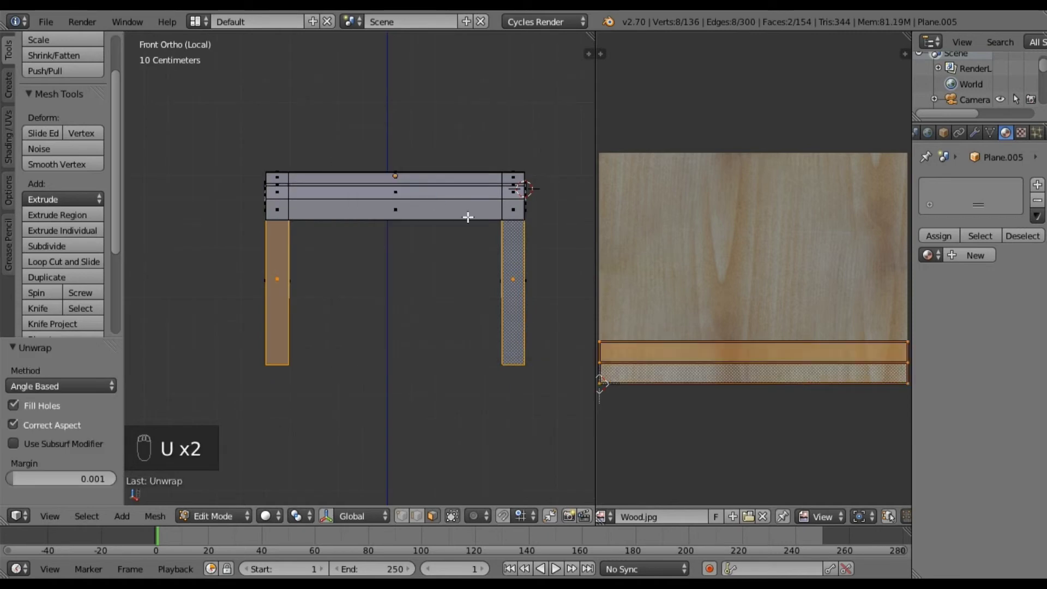
# Rotate the sloping faces' UVs by 90 degrees and move them up over the texture along the grain
pyautogui.write('r90')
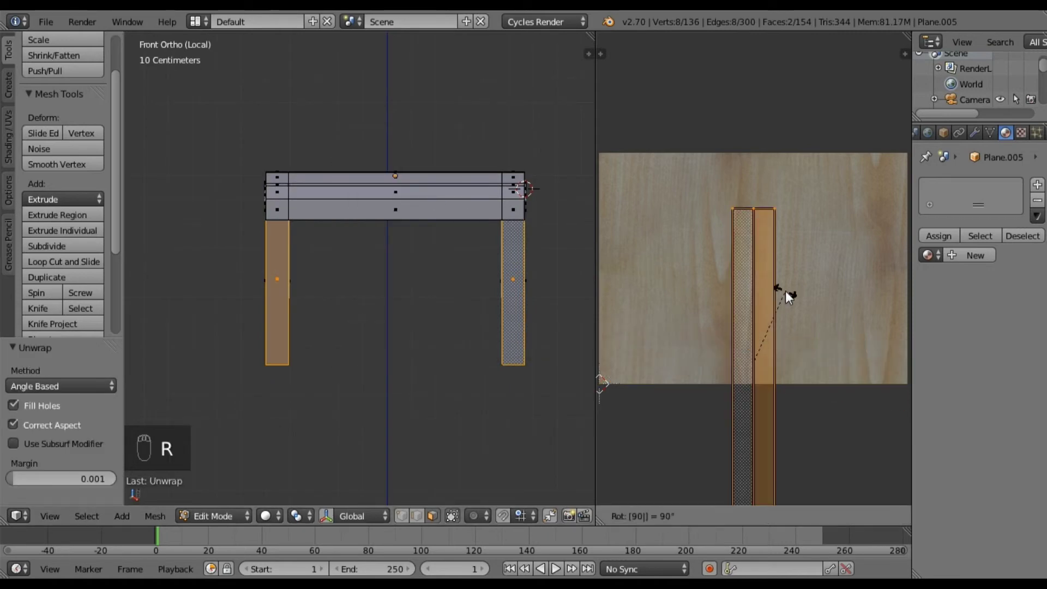
pyautogui.press('Return')
pyautogui.press('g')
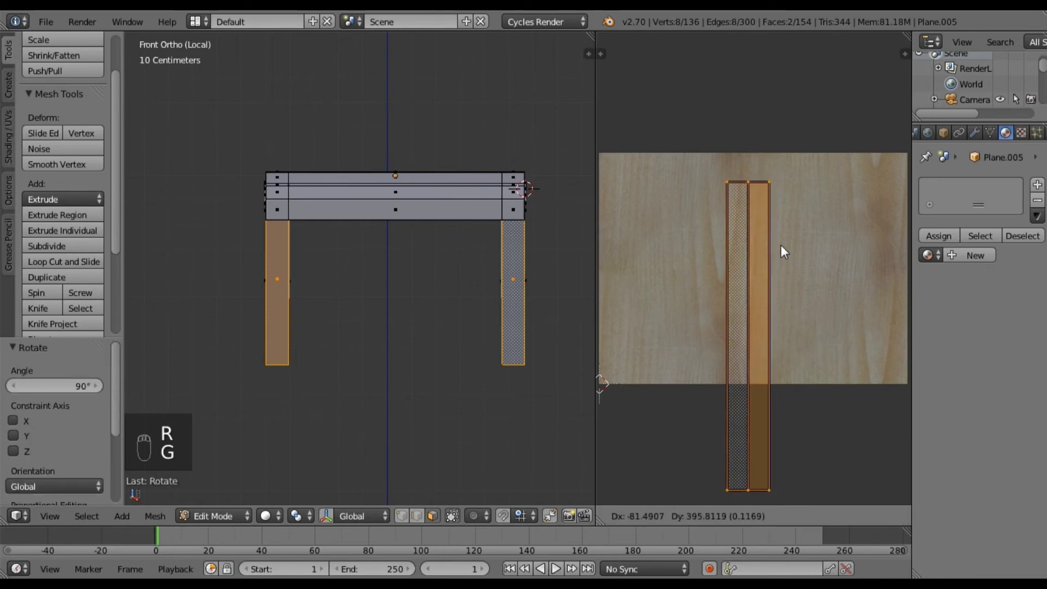
pyautogui.click(781, 243)
# Deselect the faces, display the seat in Material shading and give it the existing Wood material
pyautogui.moveTo(477, 266); pyautogui.dragTo(377, 297, button='middle')
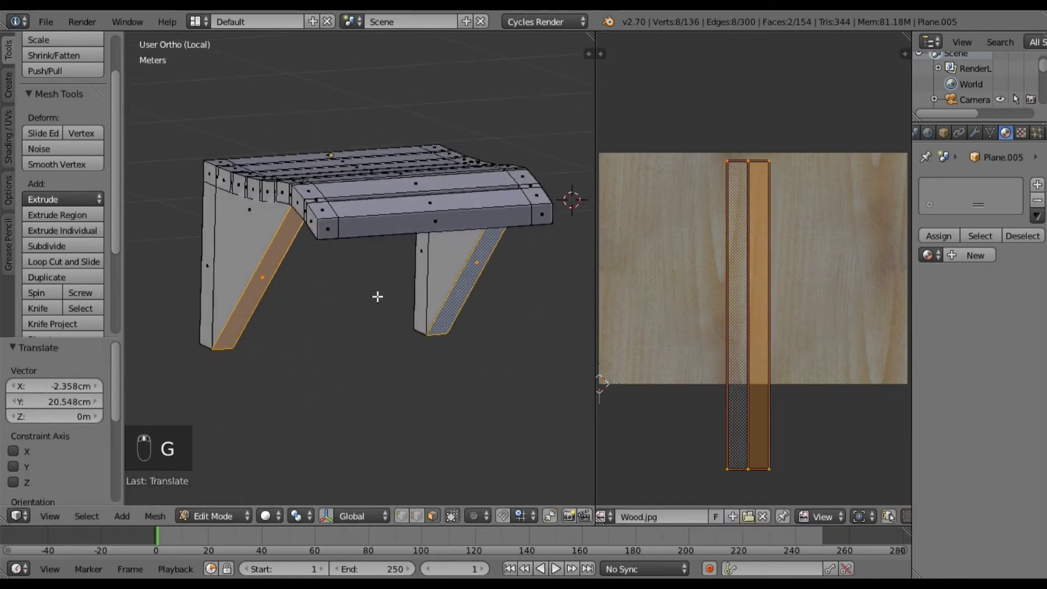
pyautogui.press('a')
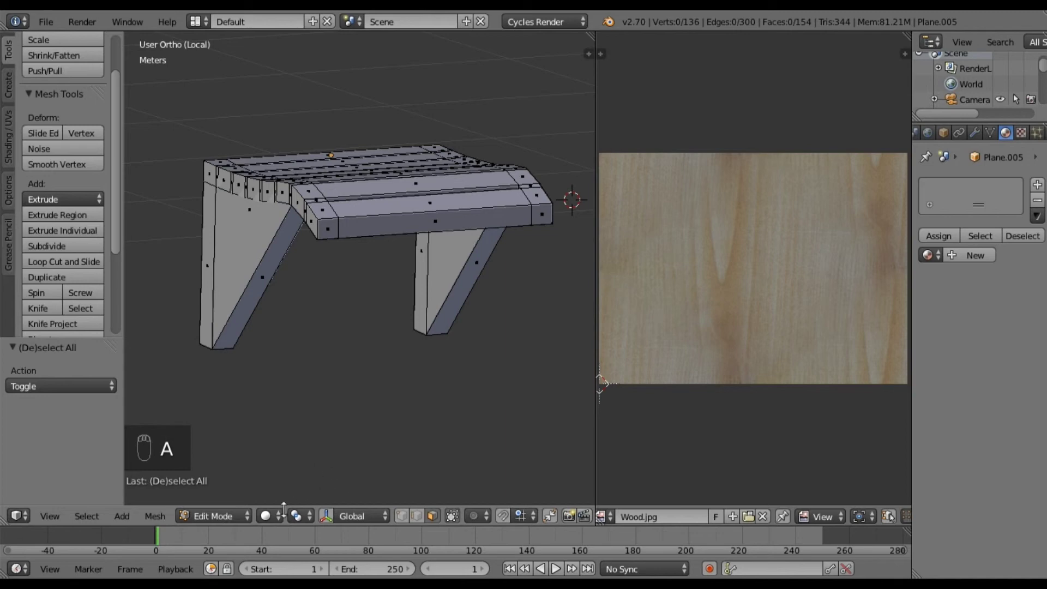
pyautogui.click(268, 516)
pyautogui.click(297, 429)
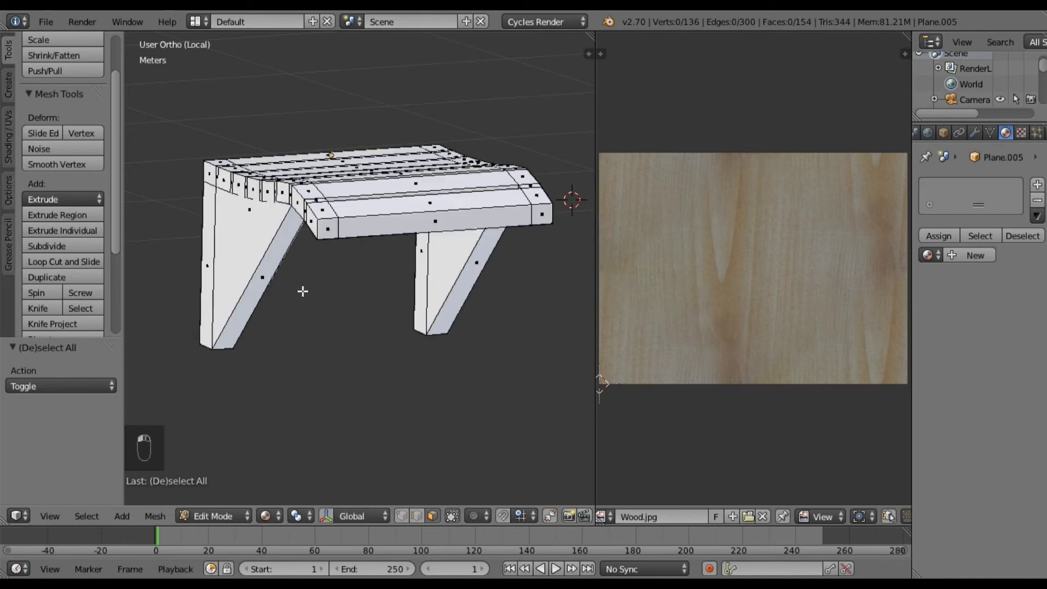
pyautogui.click(930, 254)
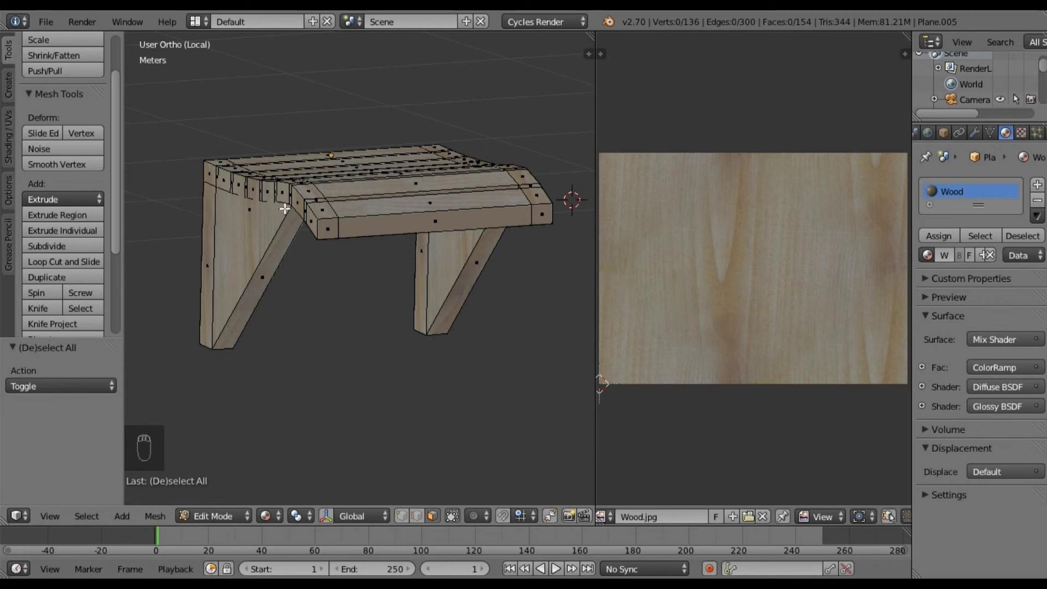
# Leave local view to bring back the whole chair and return the seat to Object Mode with nothing selected in its mesh
pyautogui.moveTo(292, 213); pyautogui.dragTo(489, 312, button='middle')
pyautogui.press('KP_Divide')
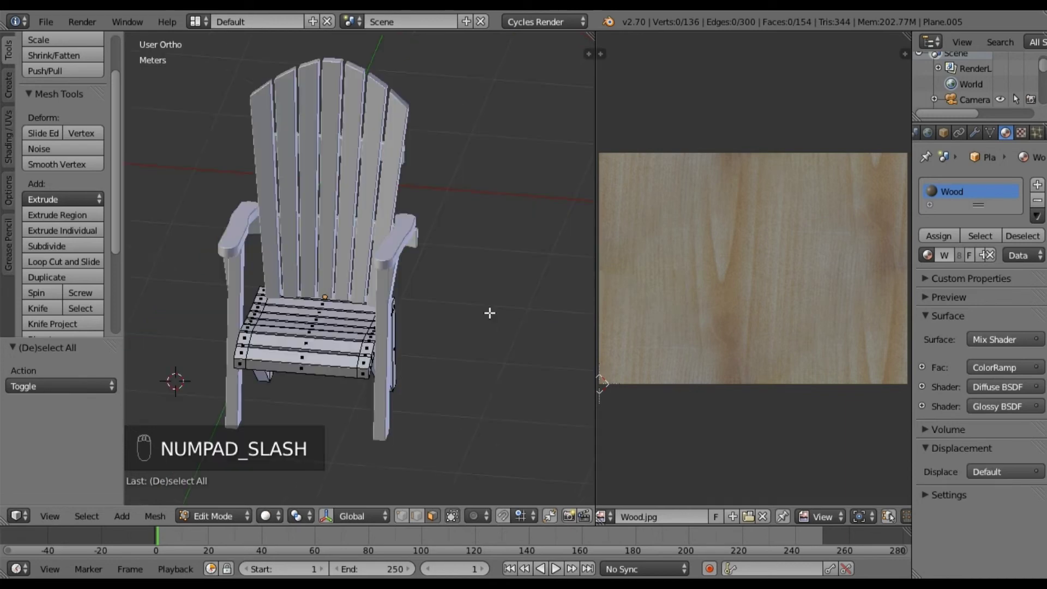
pyautogui.press('a')
pyautogui.press('a')
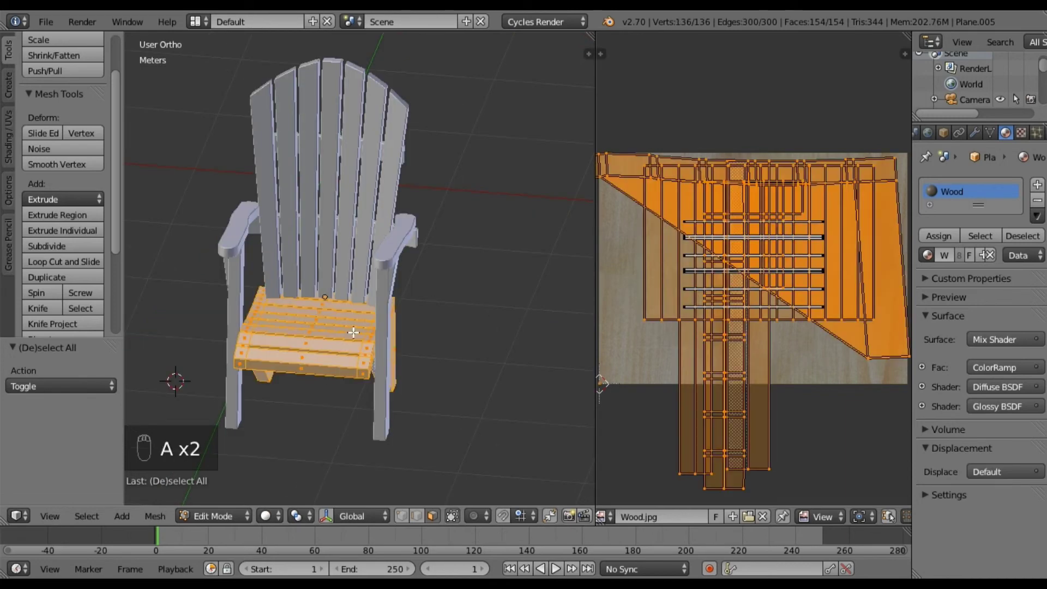
pyautogui.press('a')
pyautogui.press('Tab')
# Set the full-scene viewport to Material shading
pyautogui.moveTo(360, 339)
pyautogui.mouseDown(button='middle')
pyautogui.moveTo(391, 341)
pyautogui.moveTo(374, 321)
pyautogui.moveTo(329, 306)
pyautogui.mouseUp(button='middle')
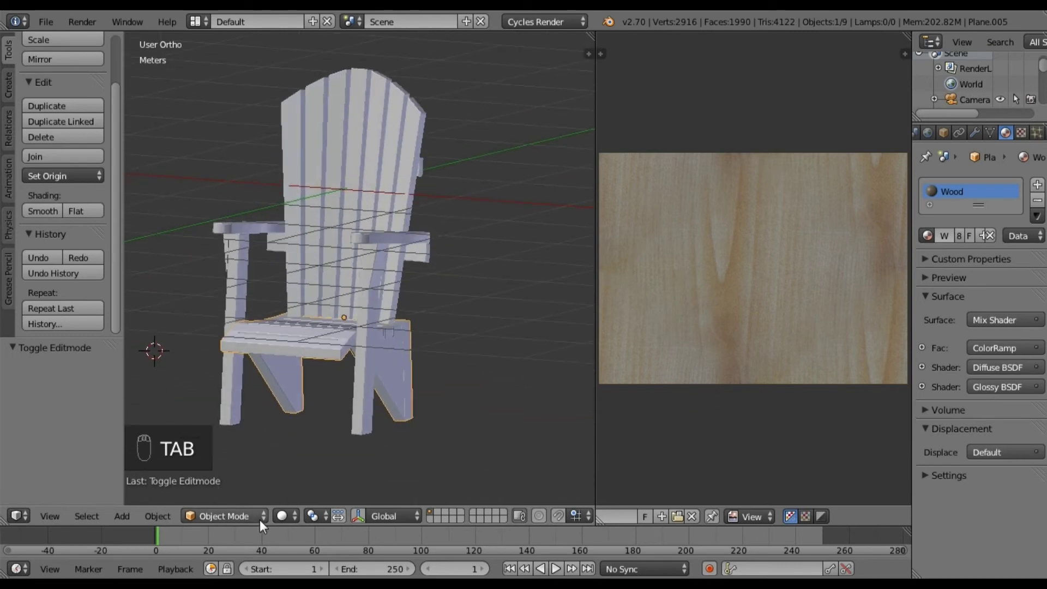
pyautogui.click(276, 515)
pyautogui.click(308, 429)
# Examine the wood grain on the seat, supports, legs and back of the textured chair from several angles
pyautogui.moveTo(390, 240); pyautogui.dragTo(517, 287, button='middle')
pyautogui.moveTo(401, 334); pyautogui.dragTo(356, 175, button='middle')
pyautogui.scroll(1, 356, 174)
pyautogui.scroll(-1, 355, 174)
pyautogui.scroll(2, 398, 218)
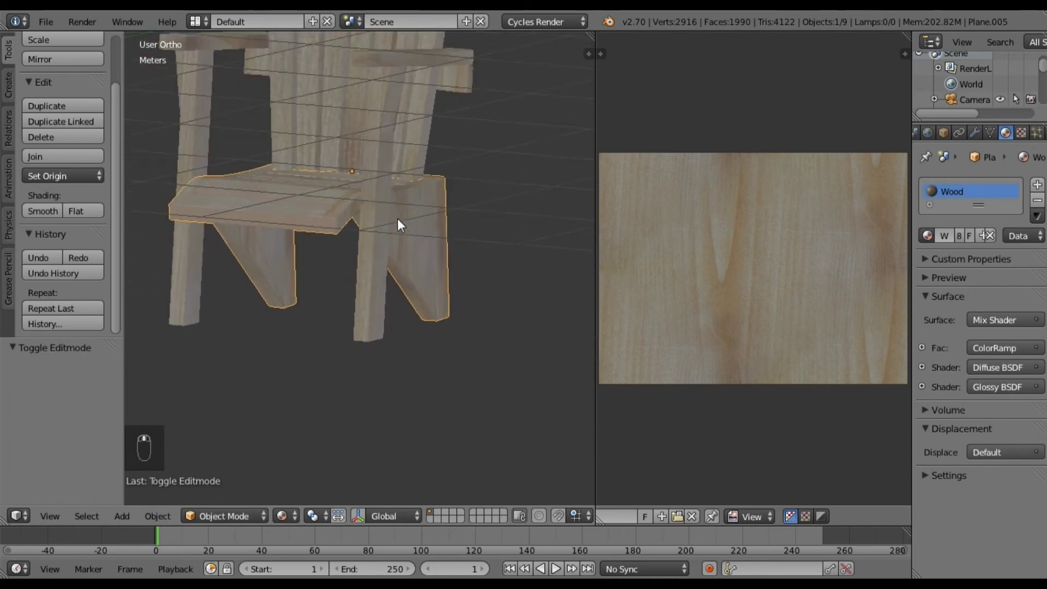
pyautogui.scroll(2, 397, 219)
pyautogui.moveTo(398, 219); pyautogui.dragTo(343, 173, button='middle')
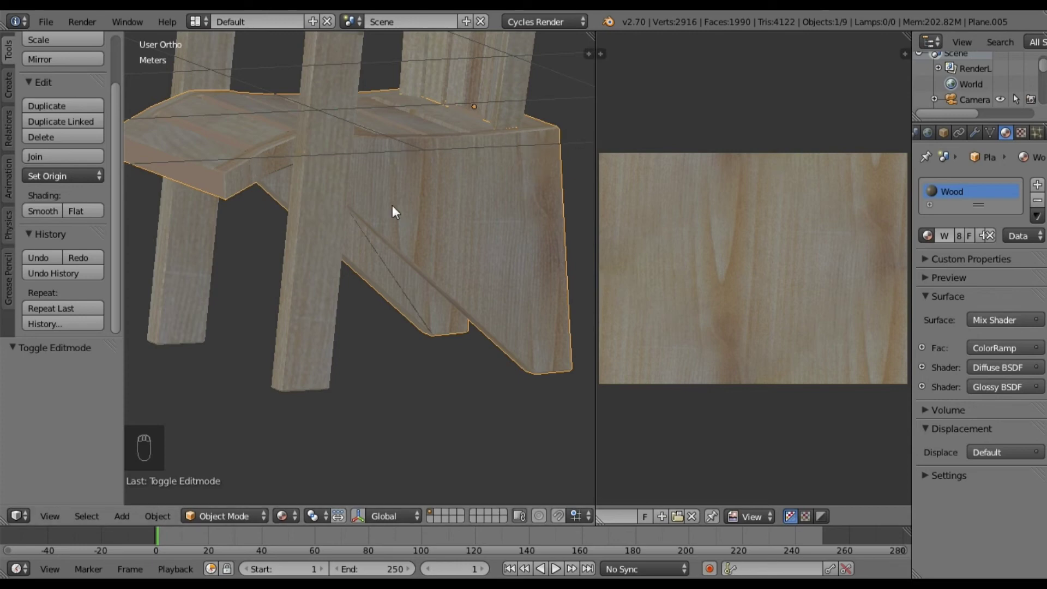
pyautogui.scroll(-8, 287, 187)
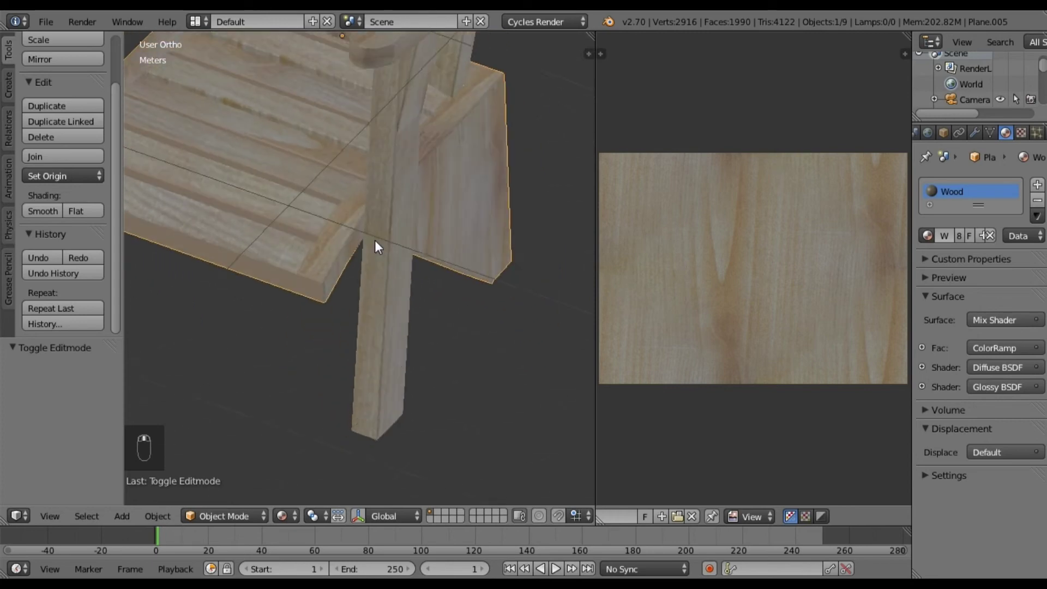
pyautogui.moveTo(339, 190); pyautogui.dragTo(427, 257, button='middle')
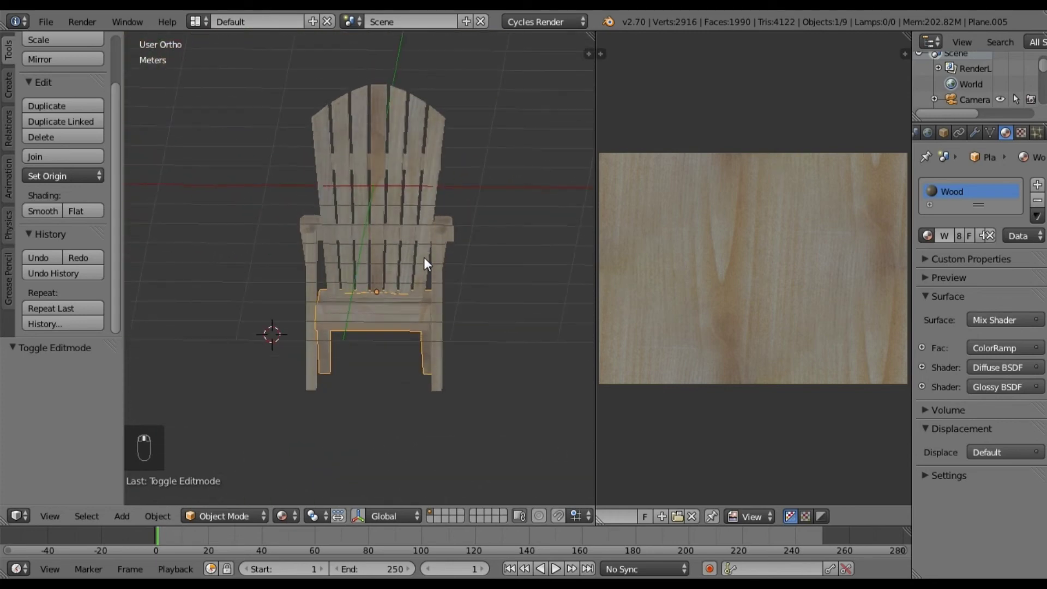
# Enable nodes for the World and use an Environment Texture as the background color
pyautogui.click(928, 133)
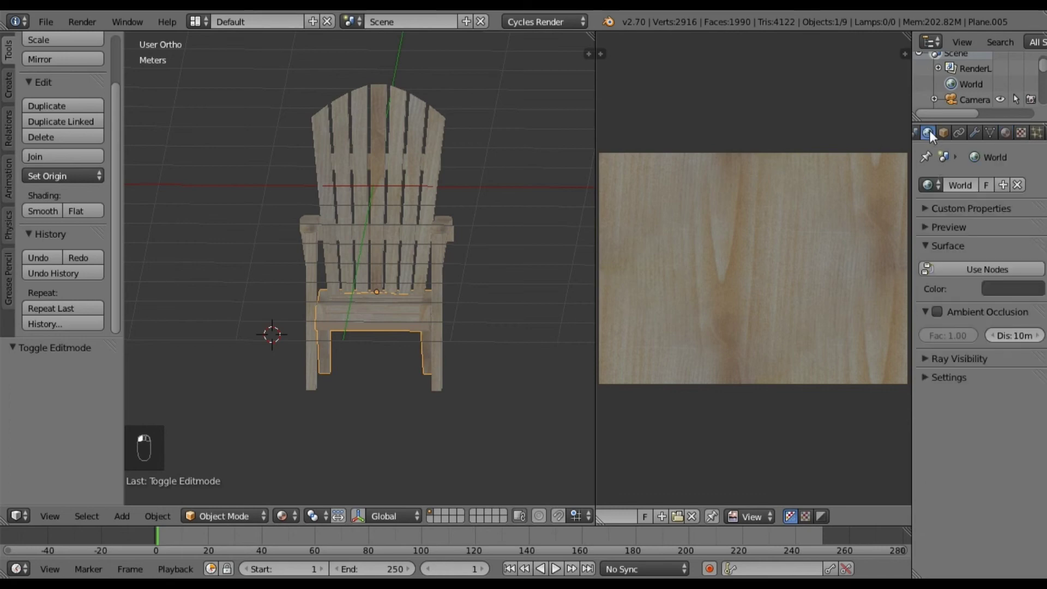
pyautogui.click(998, 267)
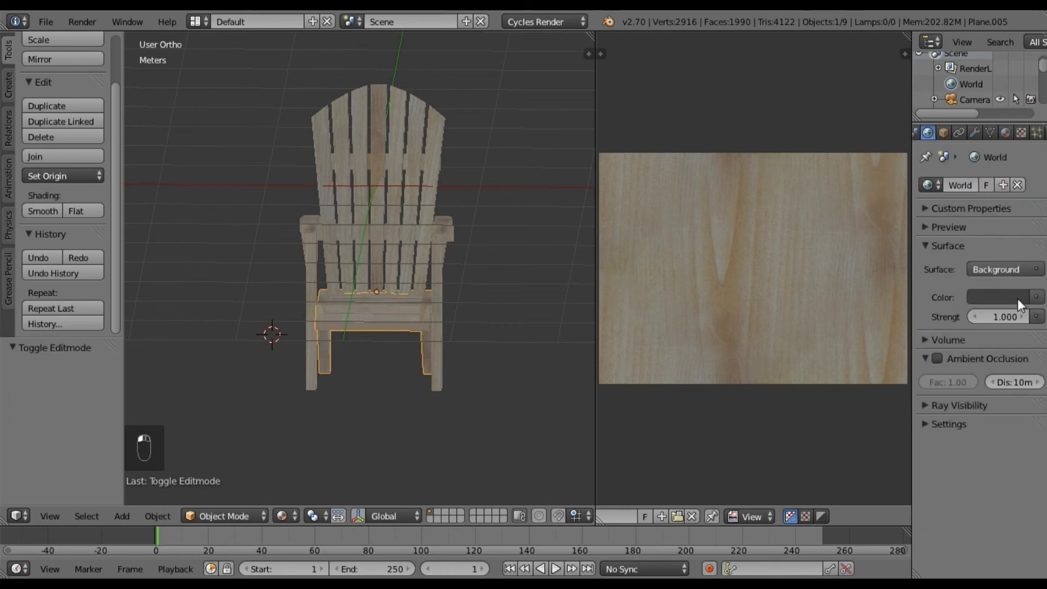
pyautogui.click(1035, 297)
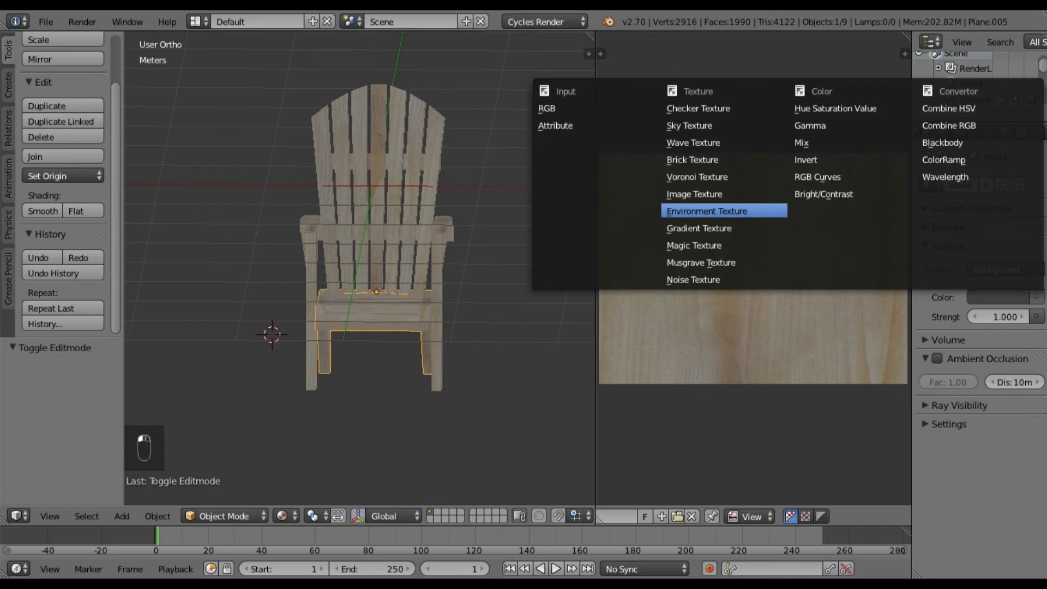
pyautogui.click(723, 210)
# Load an image from the Textures library's HDR folder into the World's Environment Texture
pyautogui.click(978, 306)
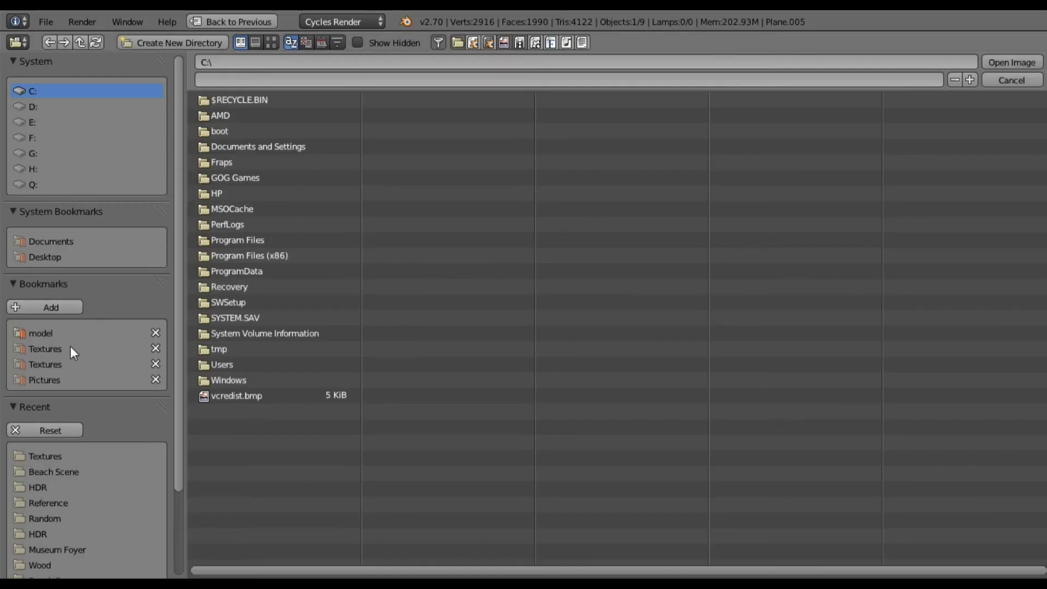
pyautogui.click(61, 363)
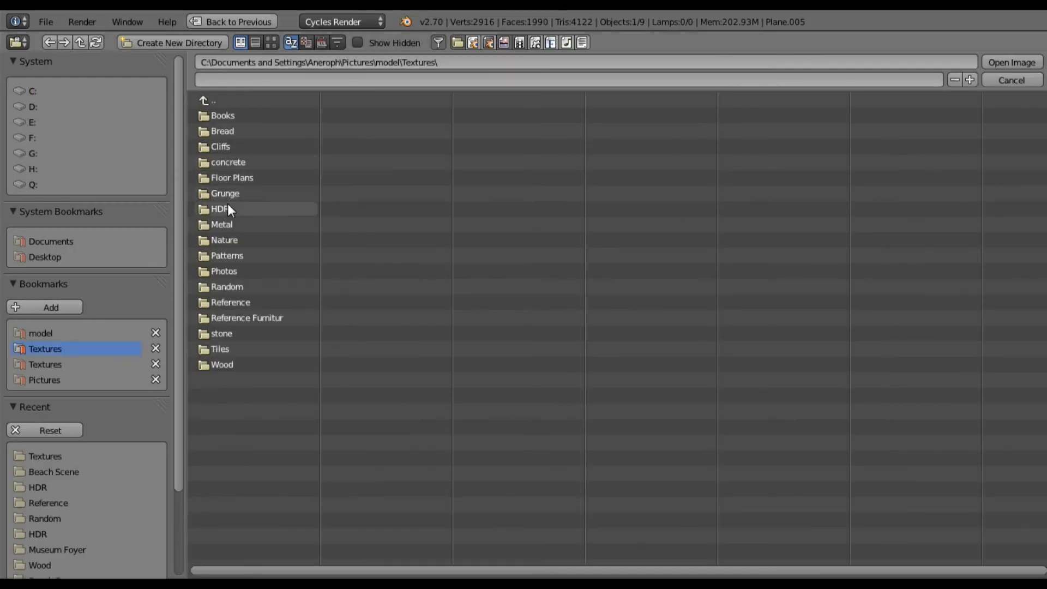
pyautogui.click(228, 207)
pyautogui.doubleClick(252, 192)
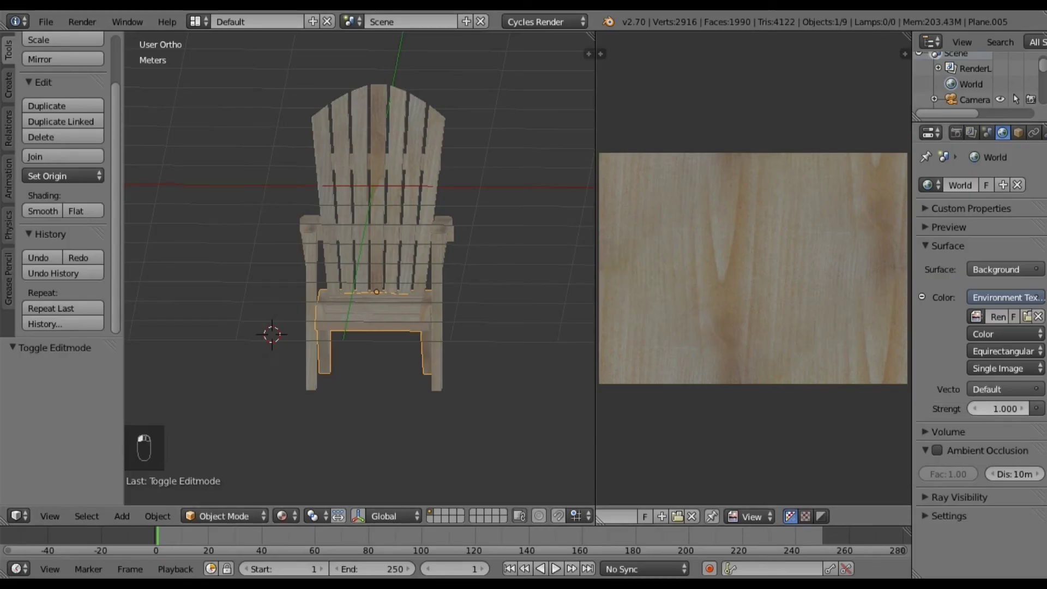
# Set the World background strength to 3
pyautogui.click(992, 408)
pyautogui.write('3')
pyautogui.press('Return')
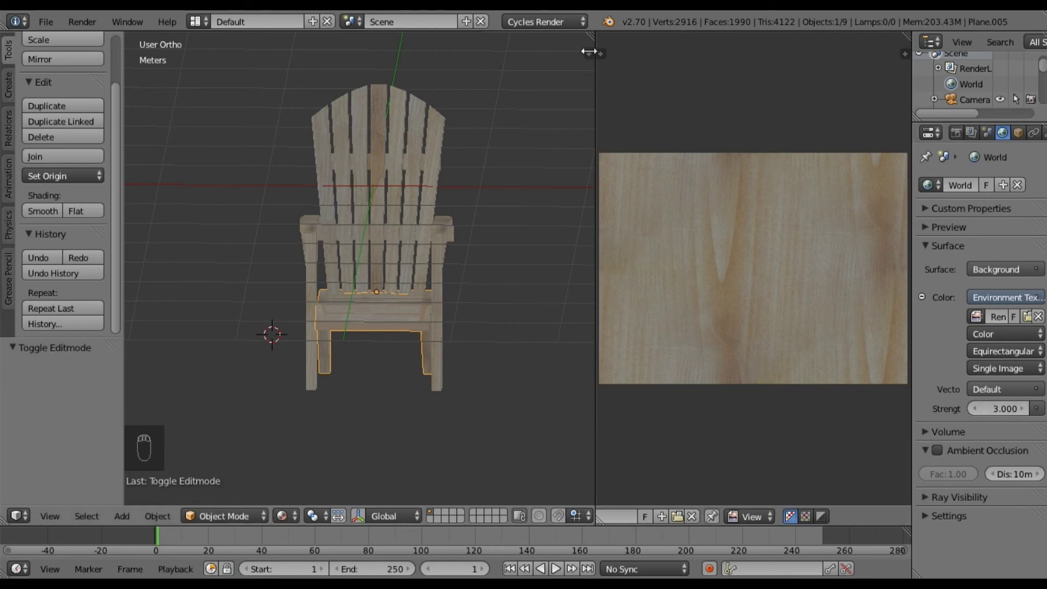
# Join the image editor area into the 3D view so the viewport fills the space
pyautogui.rightClick(595, 104)
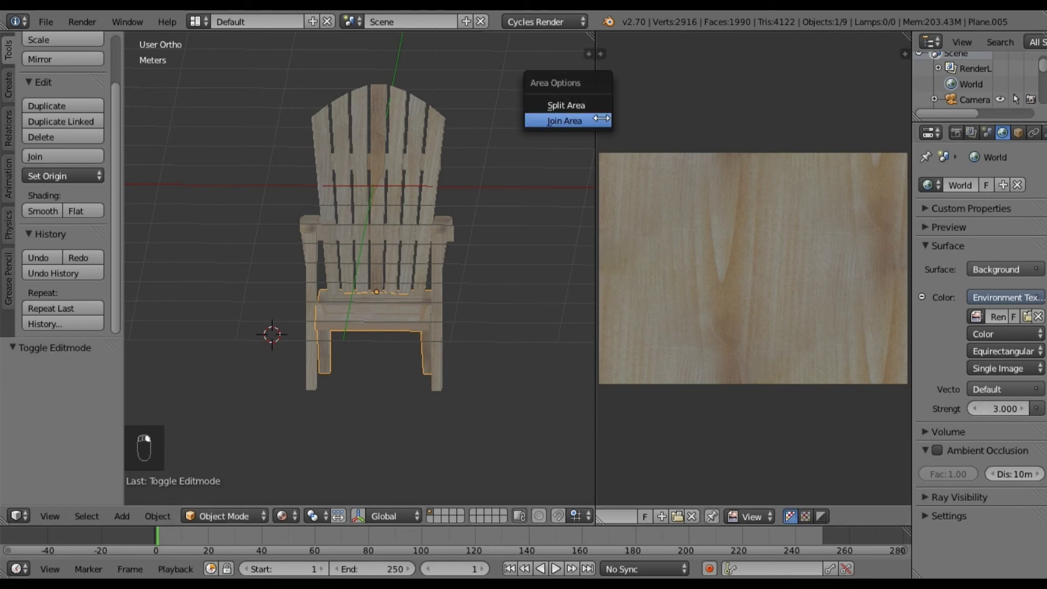
pyautogui.click(564, 121)
pyautogui.click(691, 154)
# Look through the camera and enable Lock Camera to View
pyautogui.scroll(-2, 692, 154)
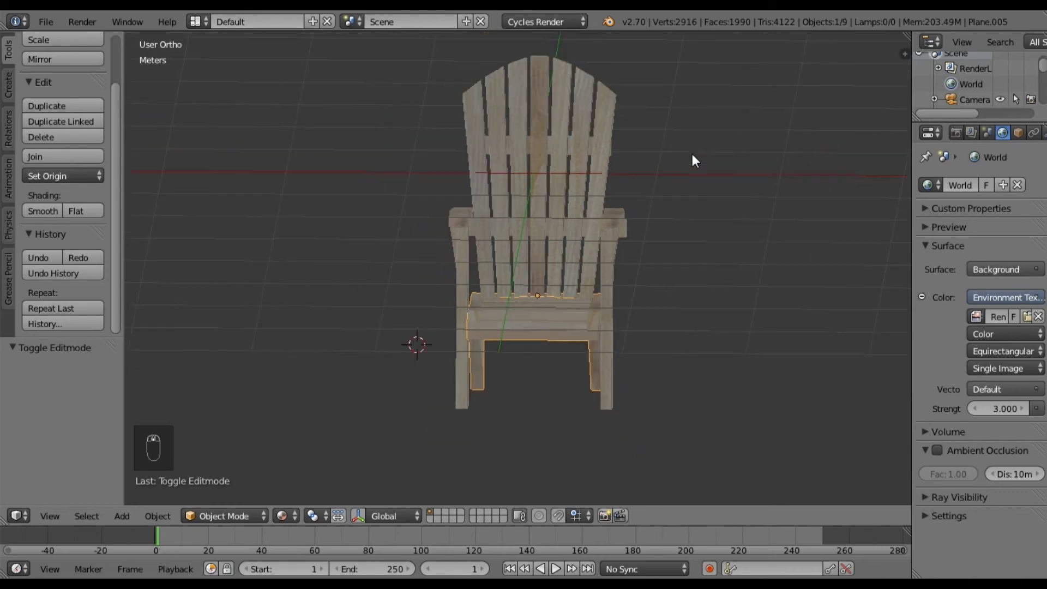
pyautogui.moveTo(686, 164); pyautogui.dragTo(621, 188, button='middle')
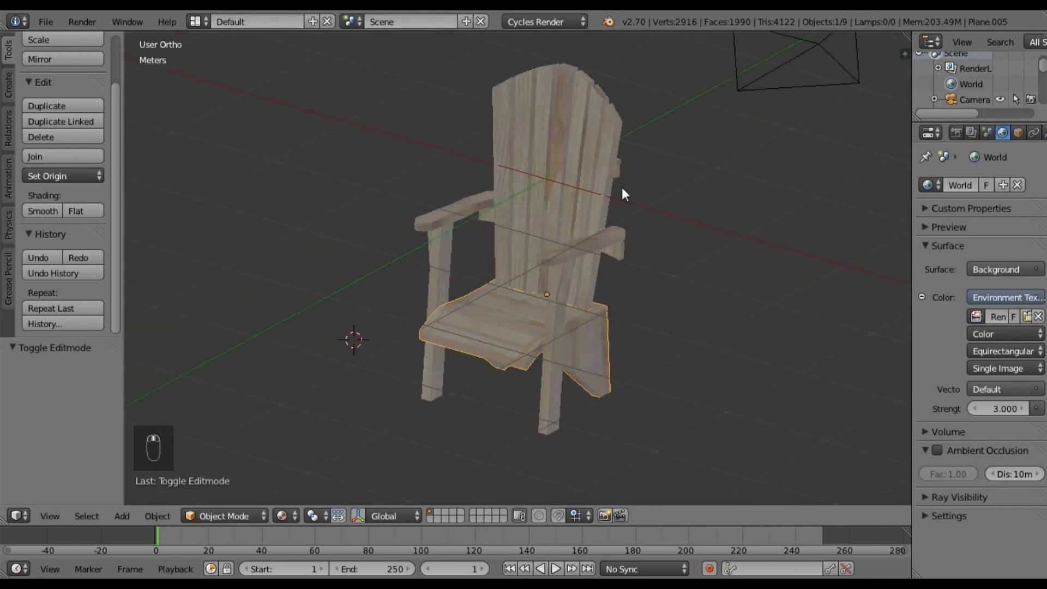
pyautogui.press('KP_0')
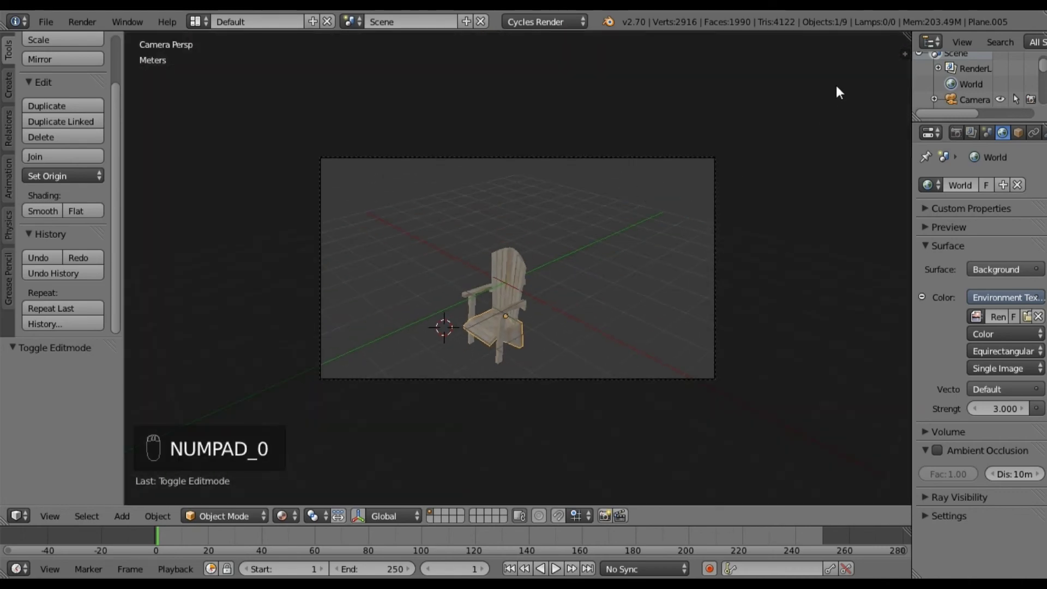
pyautogui.click(902, 54)
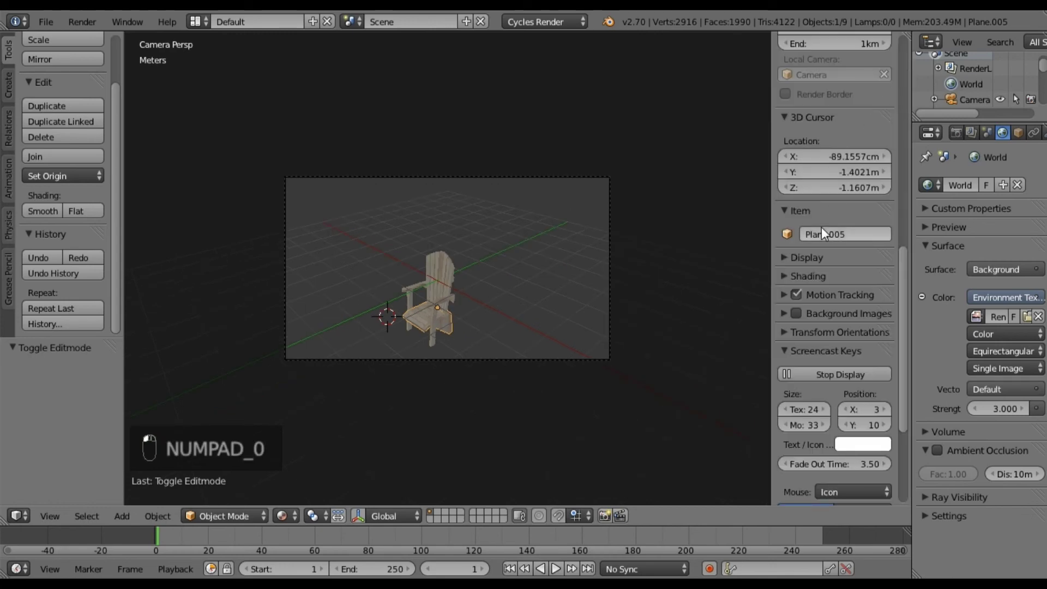
pyautogui.scroll(4, 821, 226)
pyautogui.scroll(5, 817, 227)
pyautogui.click(785, 273)
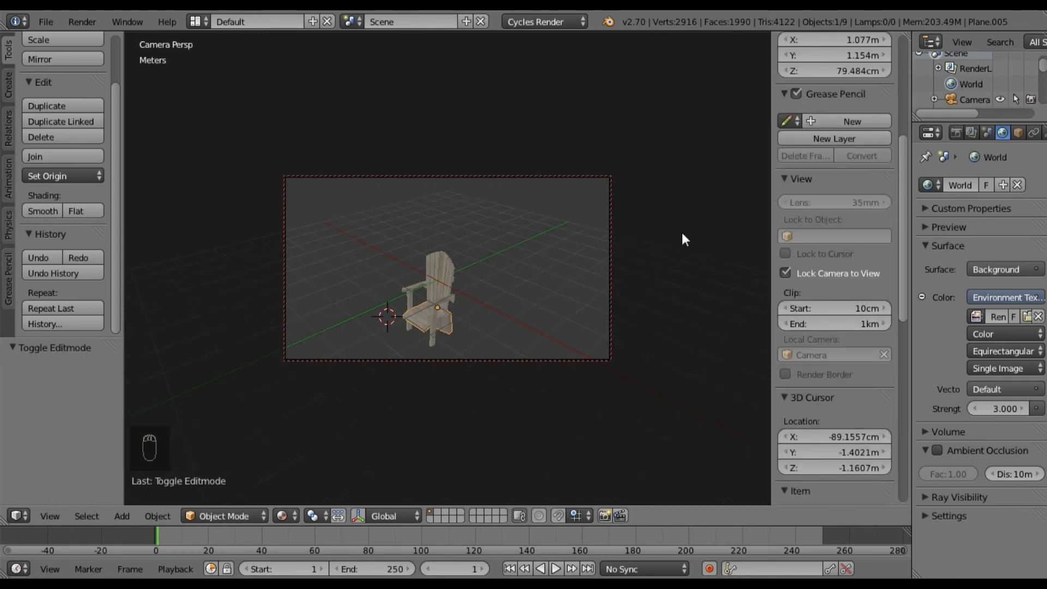
# Hide the view settings and move the locked camera closer and lower to frame the whole chair centrally
pyautogui.press('n')
pyautogui.moveTo(566, 332); pyautogui.dragTo(524, 316, button='middle')
pyautogui.scroll(3, 554, 284)
pyautogui.moveTo(558, 283); pyautogui.dragTo(528, 293, button='middle')
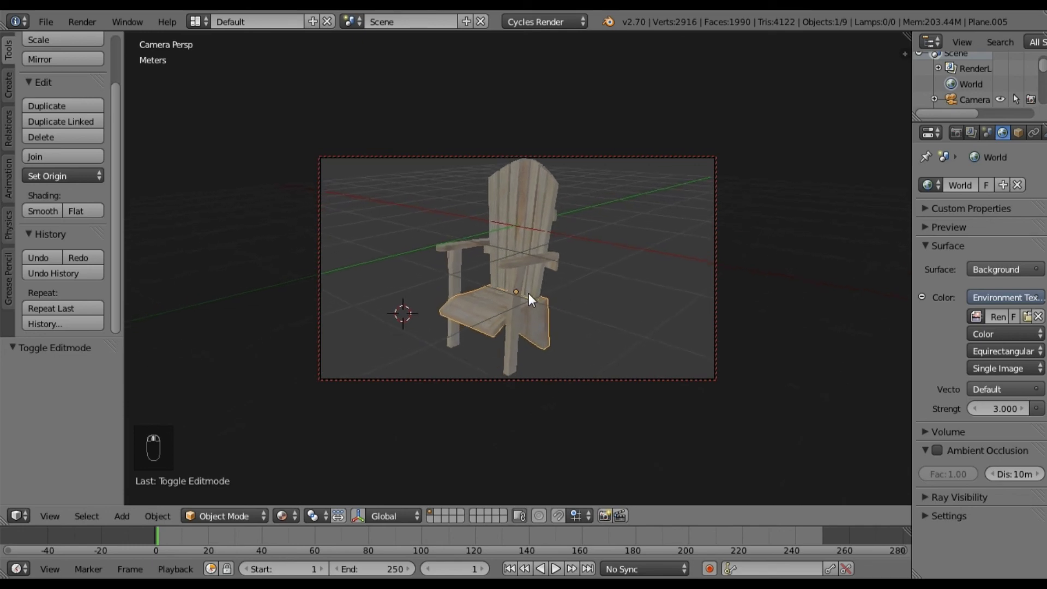
pyautogui.scroll(-1, 528, 293)
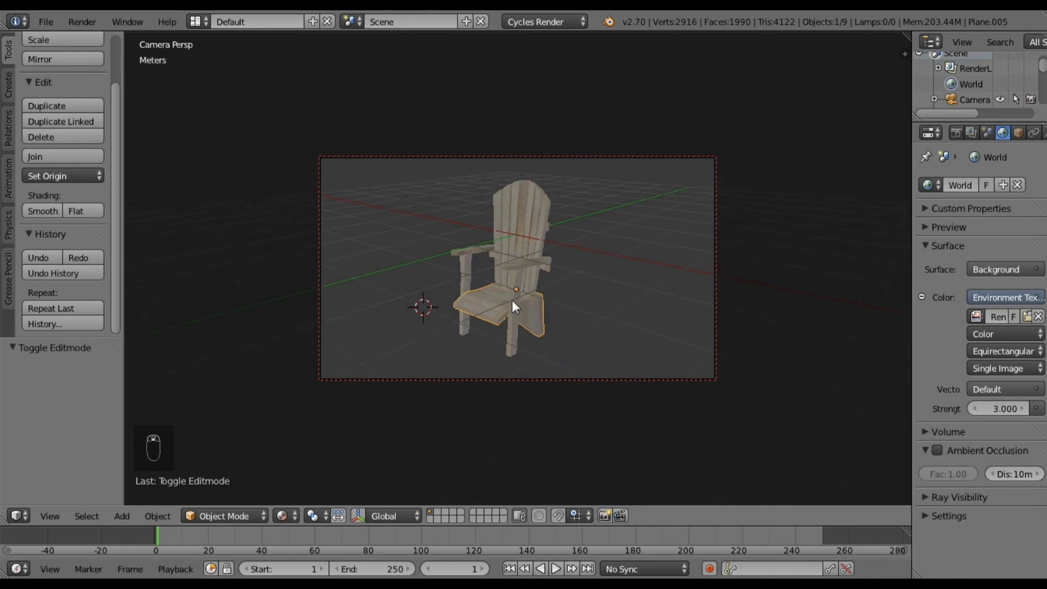